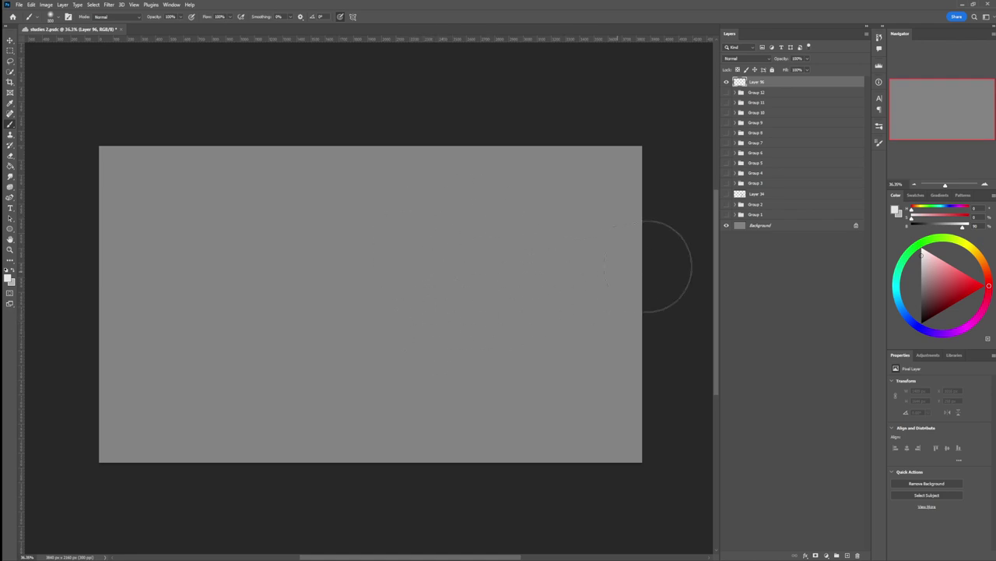
{"action": "left_click", "coordinate": [921, 280]}
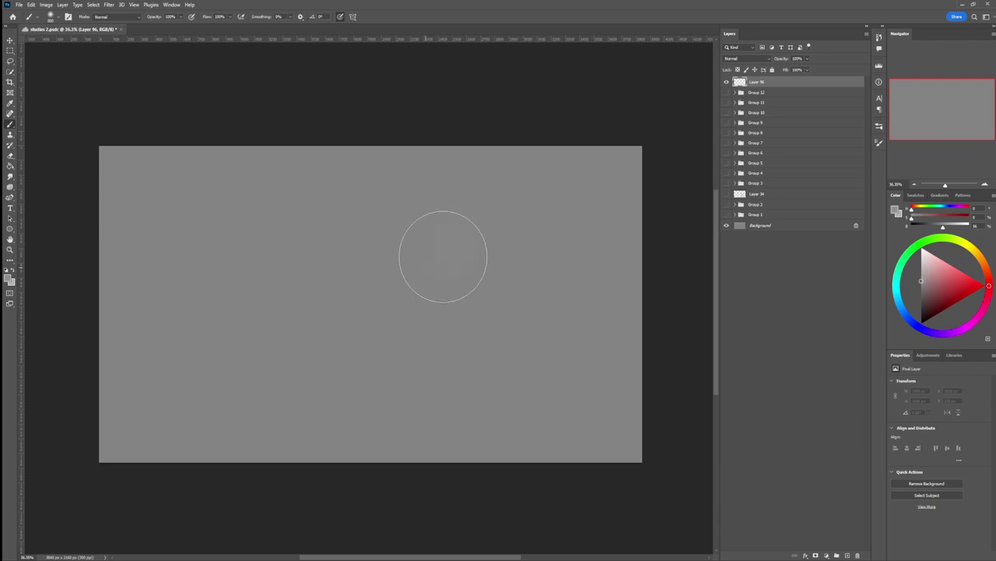
{"action": "mouse_move", "coordinate": [443, 256]}
{"action": "left_mouse_down"}
{"action": "mouse_move", "coordinate": [489, 277]}
{"action": "mouse_move", "coordinate": [486, 262]}
{"action": "mouse_move", "coordinate": [437, 243]}
{"action": "mouse_move", "coordinate": [465, 236]}
{"action": "mouse_move", "coordinate": [477, 252]}
{"action": "mouse_move", "coordinate": [446, 283]}
{"action": "mouse_move", "coordinate": [473, 244]}
{"action": "mouse_move", "coordinate": [475, 216]}
{"action": "left_mouse_up"}
{"action": "left_click", "coordinate": [922, 293]}
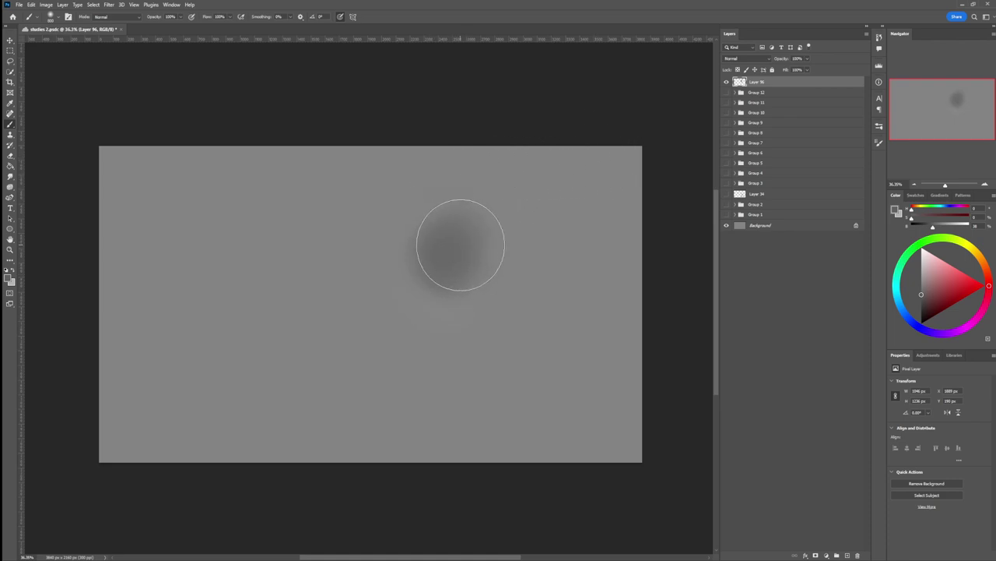
{"action": "key", "text": "bracketleft"}
{"action": "key", "text": "bracketleft"}
{"action": "key", "text": "bracketleft"}
{"action": "key", "text": "bracketleft"}
{"action": "key", "text": "bracketleft"}
{"action": "mouse_move", "coordinate": [455, 204]}
{"action": "left_mouse_down"}
{"action": "mouse_move", "coordinate": [437, 221]}
{"action": "mouse_move", "coordinate": [476, 222]}
{"action": "mouse_move", "coordinate": [437, 228]}
{"action": "mouse_move", "coordinate": [469, 220]}
{"action": "mouse_move", "coordinate": [435, 211]}
{"action": "mouse_move", "coordinate": [474, 222]}
{"action": "mouse_move", "coordinate": [433, 225]}
{"action": "mouse_move", "coordinate": [449, 193]}
{"action": "mouse_move", "coordinate": [460, 203]}
{"action": "mouse_move", "coordinate": [450, 228]}
{"action": "left_mouse_up"}
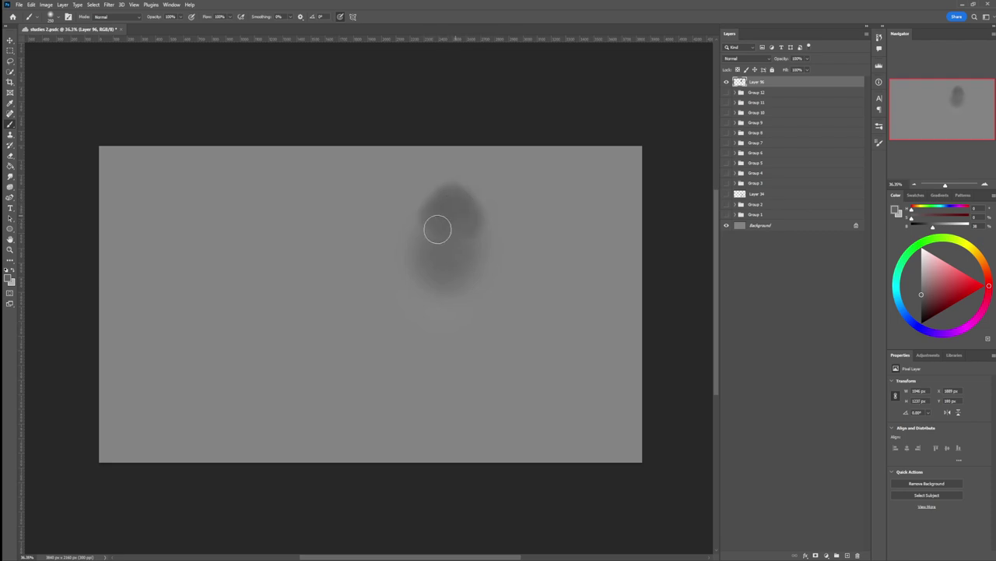
{"action": "key", "text": "ctrl+z"}
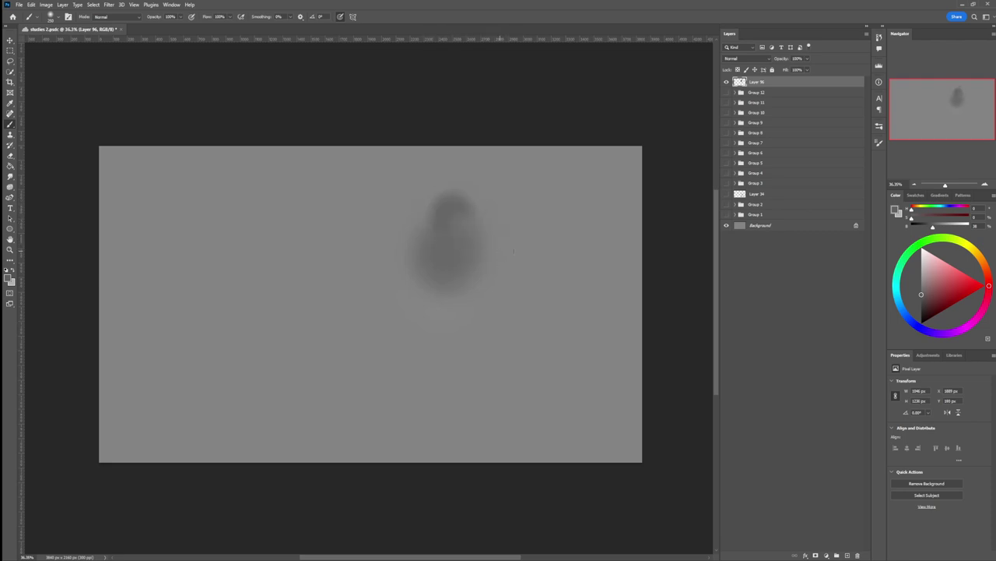
{"action": "key", "text": "ctrl+z"}
{"action": "key", "text": "ctrl+z"}
{"action": "key", "text": "ctrl+z"}
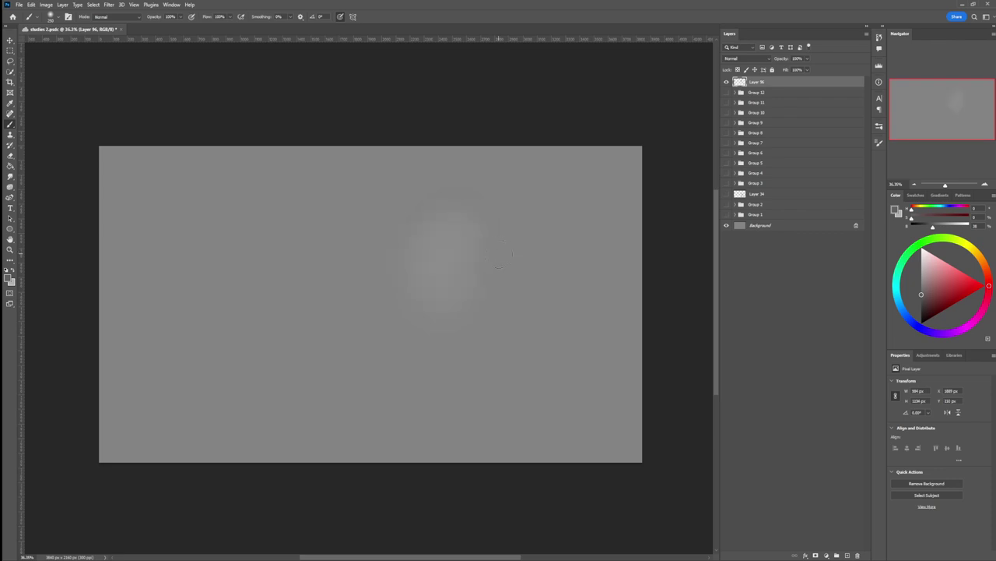
{"action": "key", "text": "ctrl+z"}
{"action": "key", "text": "ctrl+z"}
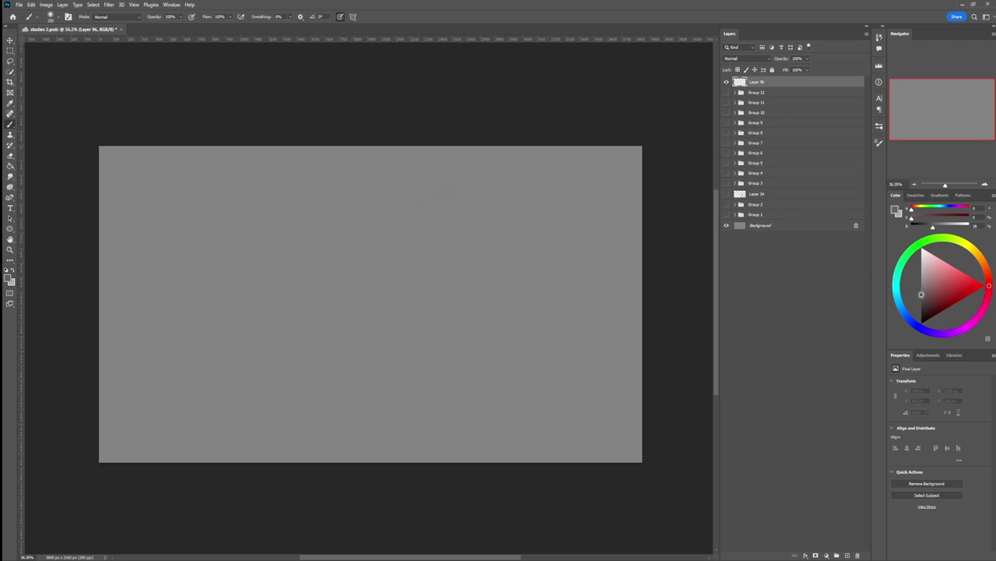
Step: Set the foreground colour to a dark neutral grey and shrink the brush to a thin sketching size
{"action": "left_click_drag", "start_coordinate": [922, 294], "coordinate": [921, 313]}
{"action": "left_click", "coordinate": [703, 299]}
{"action": "key", "text": "bracketleft"}
{"action": "key", "text": "bracketleft"}
{"action": "key", "text": "bracketleft"}
{"action": "key", "text": "bracketleft"}
{"action": "key", "text": "bracketleft"}
{"action": "key", "text": "bracketleft"}
{"action": "key", "text": "bracketleft"}
{"action": "key", "text": "bracketleft"}
{"action": "key", "text": "bracketleft"}
{"action": "key", "text": "bracketleft"}
{"action": "key", "text": "bracketleft"}
{"action": "key", "text": "bracketleft"}
{"action": "key", "text": "bracketleft"}
{"action": "mouse_move", "coordinate": [421, 279]}
{"action": "left_mouse_down"}
{"action": "mouse_move", "coordinate": [505, 252]}
{"action": "mouse_move", "coordinate": [472, 257]}
{"action": "mouse_move", "coordinate": [607, 241]}
{"action": "left_mouse_up"}
{"action": "key", "text": "ctrl+z"}
{"action": "key", "text": "ctrl+z"}
{"action": "mouse_move", "coordinate": [514, 239]}
{"action": "left_mouse_down"}
{"action": "mouse_move", "coordinate": [474, 298]}
{"action": "mouse_move", "coordinate": [549, 274]}
{"action": "mouse_move", "coordinate": [441, 281]}
{"action": "mouse_move", "coordinate": [544, 248]}
{"action": "left_mouse_up"}
{"action": "key", "text": "ctrl+z"}
{"action": "key", "text": "ctrl+z"}
{"action": "mouse_move", "coordinate": [472, 195]}
{"action": "left_mouse_down"}
{"action": "mouse_move", "coordinate": [274, 327]}
{"action": "mouse_move", "coordinate": [471, 228]}
{"action": "mouse_move", "coordinate": [545, 250]}
{"action": "left_mouse_up"}
{"action": "key", "text": "ctrl+z"}
Step: Sketch a small dome-shaped knob right of the canvas centre in the upper half, erasing the rough ends of its arc
{"action": "left_click_drag", "start_coordinate": [468, 217], "coordinate": [473, 220]}
{"action": "key", "text": "e"}
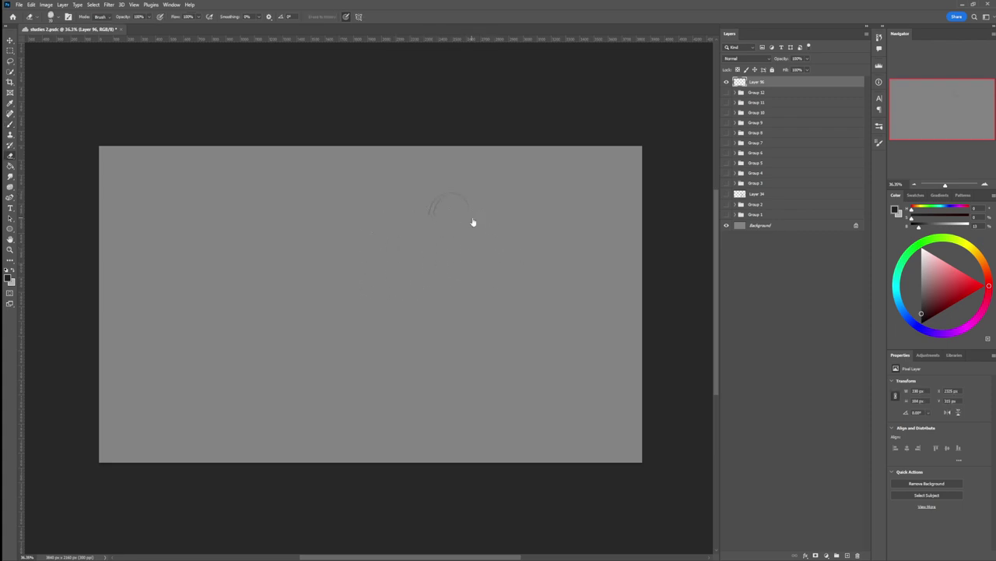
{"action": "key", "text": "b"}
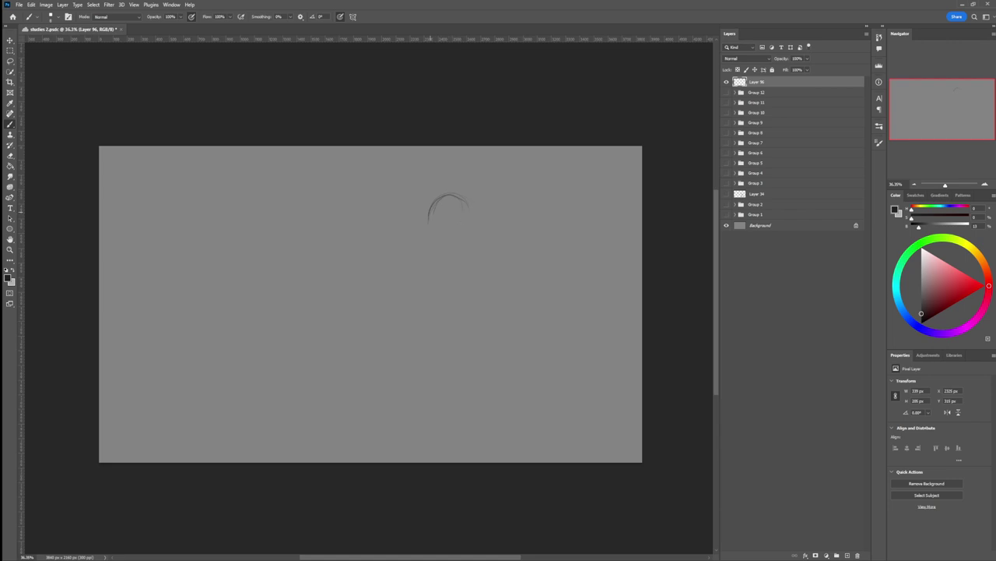
{"action": "mouse_move", "coordinate": [428, 219]}
{"action": "left_mouse_down"}
{"action": "mouse_move", "coordinate": [464, 232]}
{"action": "mouse_move", "coordinate": [436, 223]}
{"action": "left_mouse_up"}
{"action": "key", "text": "e"}
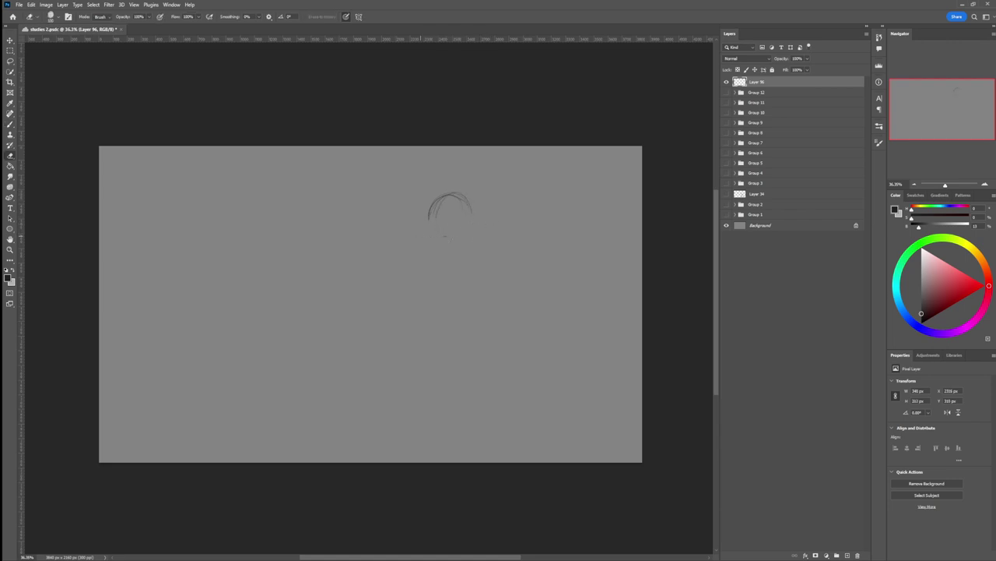
Step: Sketch a shallow collar beneath the dome with light shoulder lines sloping outward on both sides
{"action": "key", "text": "b"}
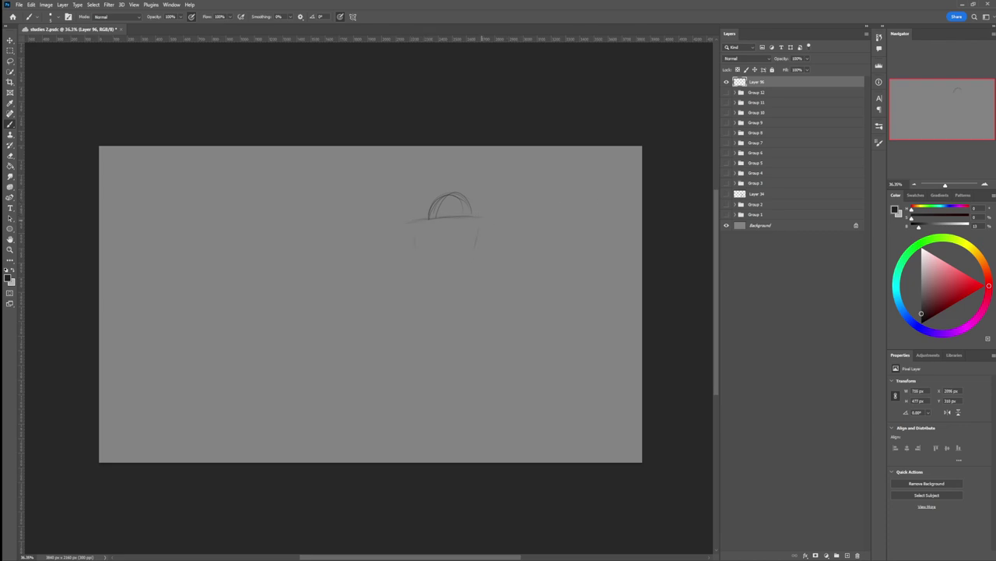
{"action": "key", "text": "e"}
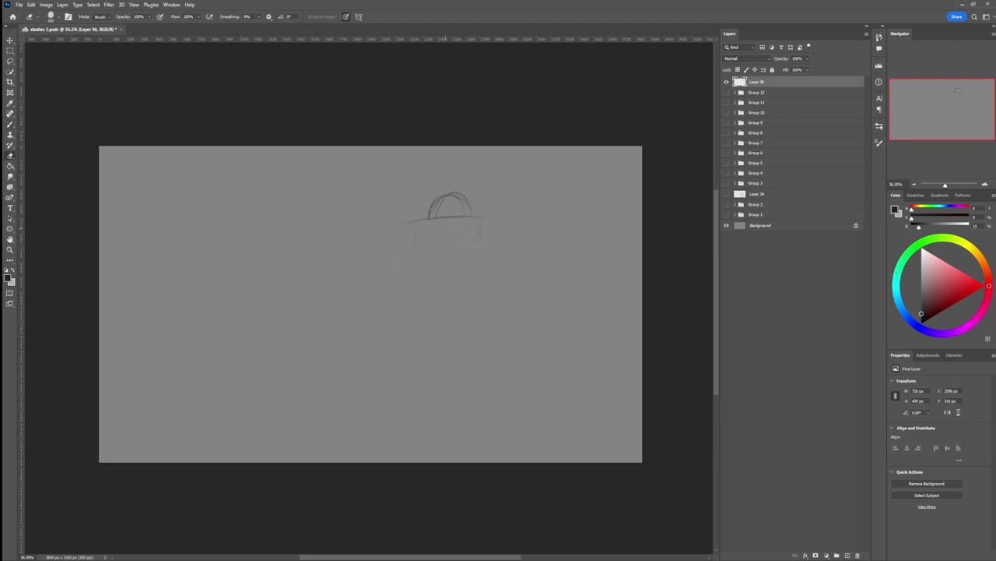
{"action": "key", "text": "b"}
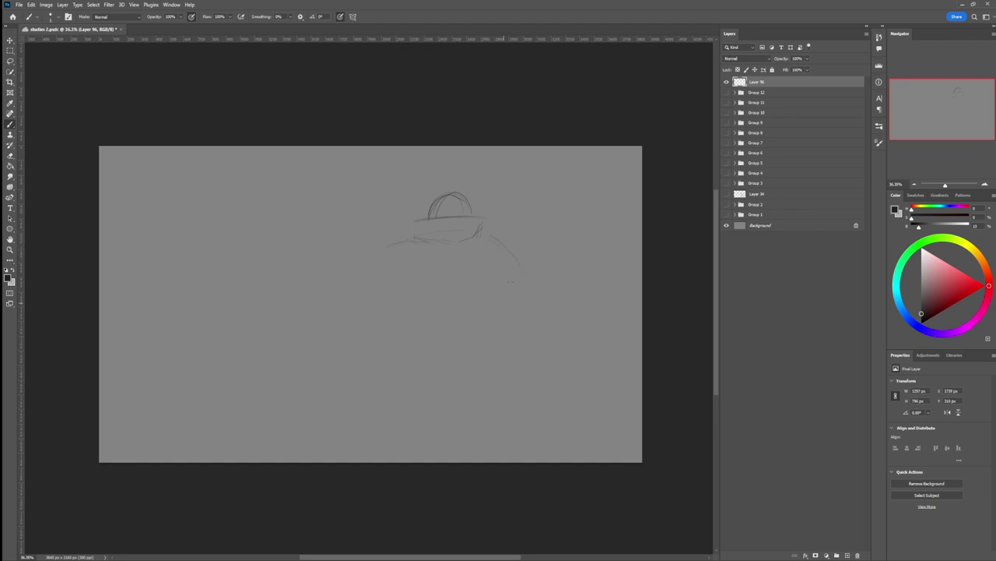
Step: Rough in the large rounded body below the collar with loose curved strokes tapering to a blunt point
{"action": "left_click_drag", "start_coordinate": [521, 268], "coordinate": [530, 311]}
{"action": "mouse_move", "coordinate": [521, 313]}
{"action": "left_mouse_down"}
{"action": "mouse_move", "coordinate": [478, 373]}
{"action": "mouse_move", "coordinate": [424, 397]}
{"action": "left_mouse_up"}
{"action": "left_click_drag", "start_coordinate": [516, 327], "coordinate": [471, 386]}
{"action": "mouse_move", "coordinate": [510, 257]}
{"action": "left_mouse_down"}
{"action": "mouse_move", "coordinate": [520, 307]}
{"action": "mouse_move", "coordinate": [508, 339]}
{"action": "left_mouse_up"}
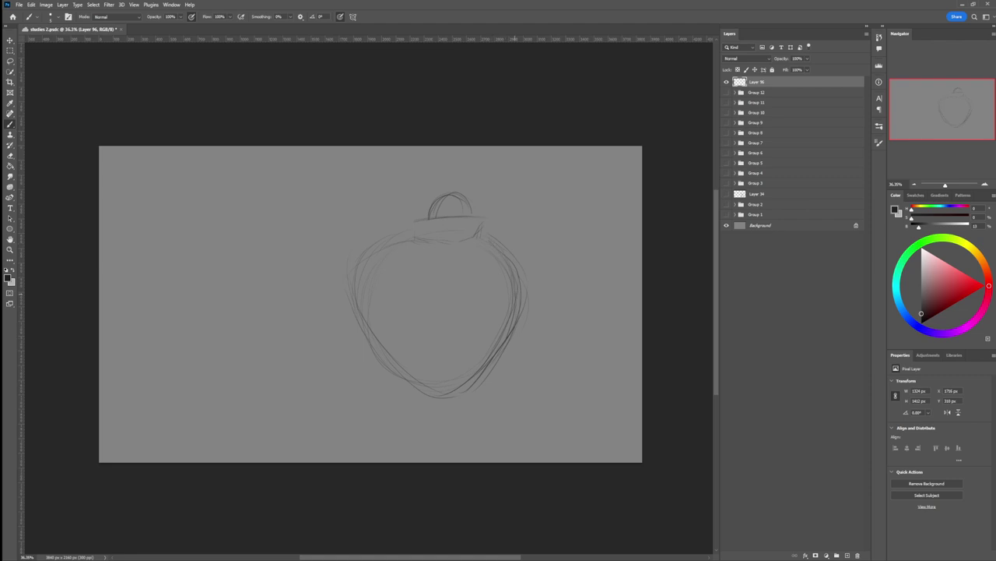
Step: Reinforce the body's outline with darker strokes along both shoulders, the sides and the lower right edge
{"action": "left_click_drag", "start_coordinate": [517, 278], "coordinate": [507, 337]}
{"action": "mouse_move", "coordinate": [491, 245]}
{"action": "left_mouse_down"}
{"action": "mouse_move", "coordinate": [514, 295]}
{"action": "mouse_move", "coordinate": [510, 338]}
{"action": "mouse_move", "coordinate": [464, 393]}
{"action": "left_mouse_up"}
{"action": "mouse_move", "coordinate": [501, 355]}
{"action": "left_mouse_down"}
{"action": "mouse_move", "coordinate": [489, 247]}
{"action": "mouse_move", "coordinate": [470, 237]}
{"action": "mouse_move", "coordinate": [372, 267]}
{"action": "mouse_move", "coordinate": [365, 333]}
{"action": "left_mouse_up"}
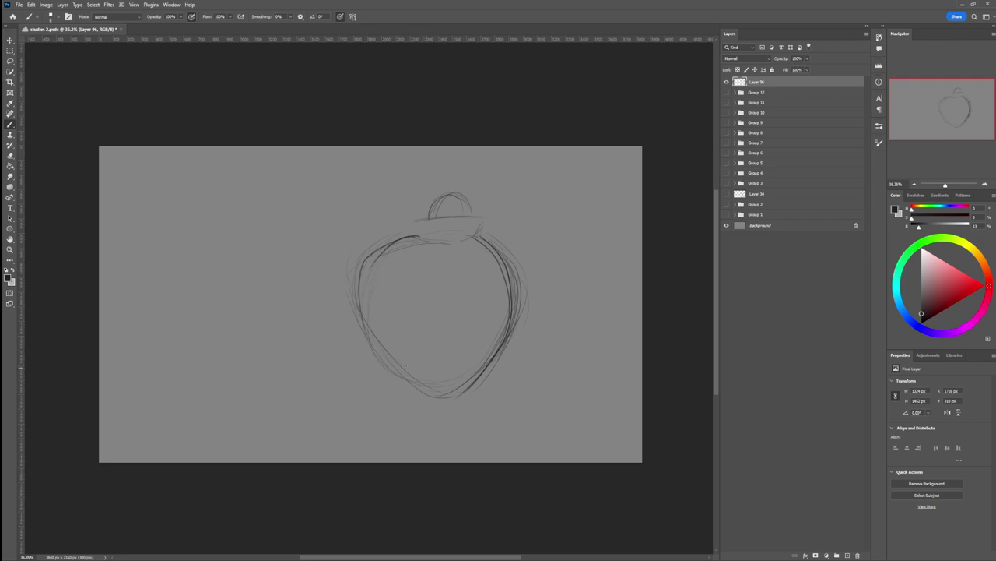
{"action": "left_click_drag", "start_coordinate": [370, 269], "coordinate": [359, 344]}
{"action": "left_click_drag", "start_coordinate": [386, 243], "coordinate": [358, 309]}
{"action": "left_click_drag", "start_coordinate": [358, 309], "coordinate": [388, 360]}
Step: Erase the stray construction lines inside and outside the body's outline
{"action": "key", "text": "e"}
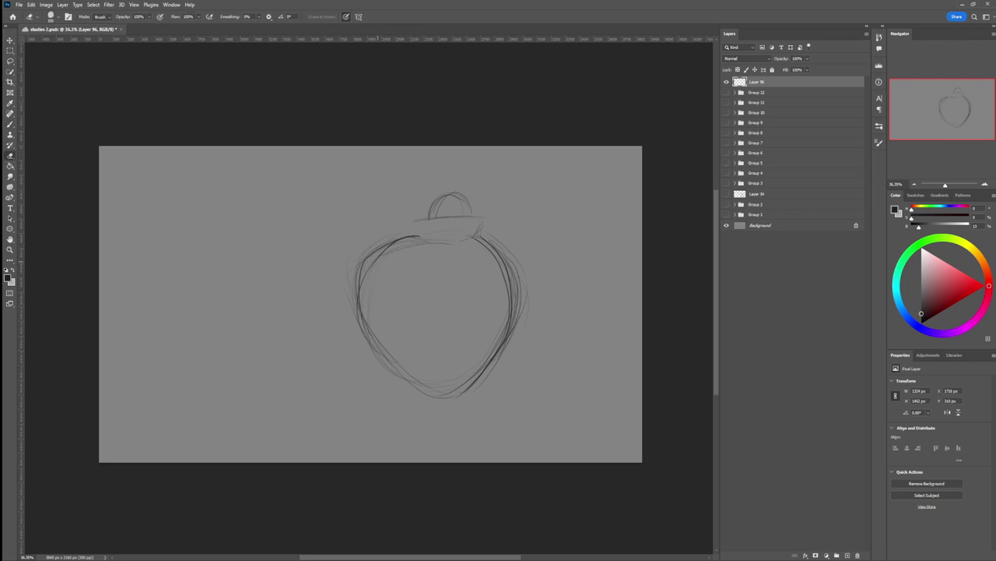
{"action": "mouse_move", "coordinate": [358, 260]}
{"action": "left_mouse_down"}
{"action": "mouse_move", "coordinate": [360, 285]}
{"action": "mouse_move", "coordinate": [374, 270]}
{"action": "left_mouse_up"}
{"action": "mouse_move", "coordinate": [377, 326]}
{"action": "left_mouse_down"}
{"action": "mouse_move", "coordinate": [401, 369]}
{"action": "mouse_move", "coordinate": [458, 378]}
{"action": "mouse_move", "coordinate": [506, 269]}
{"action": "mouse_move", "coordinate": [519, 295]}
{"action": "mouse_move", "coordinate": [513, 339]}
{"action": "mouse_move", "coordinate": [489, 251]}
{"action": "mouse_move", "coordinate": [410, 247]}
{"action": "left_mouse_up"}
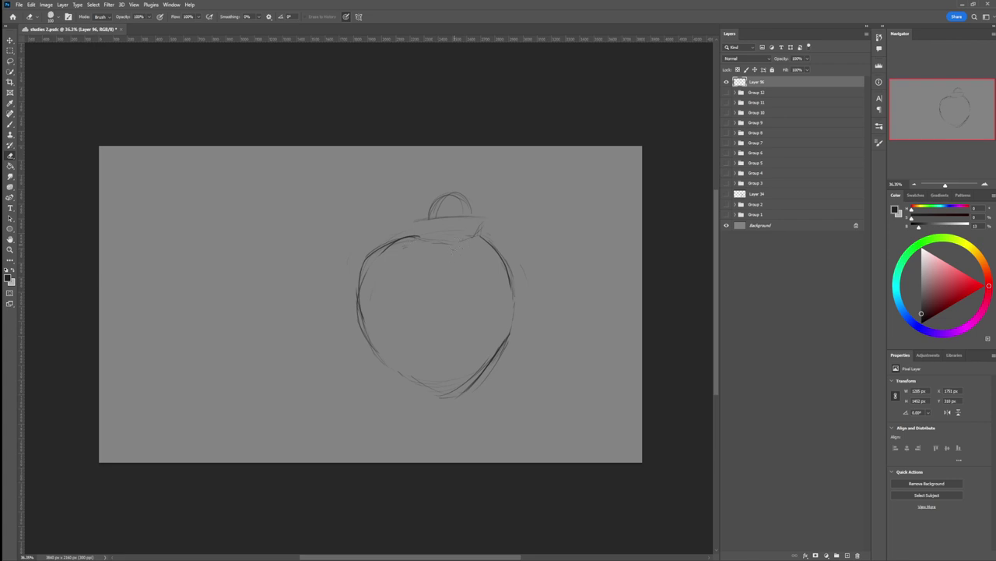
Step: Draw a blocky bracket at the collar's left end and define the collar's curved band
{"action": "key", "text": "b"}
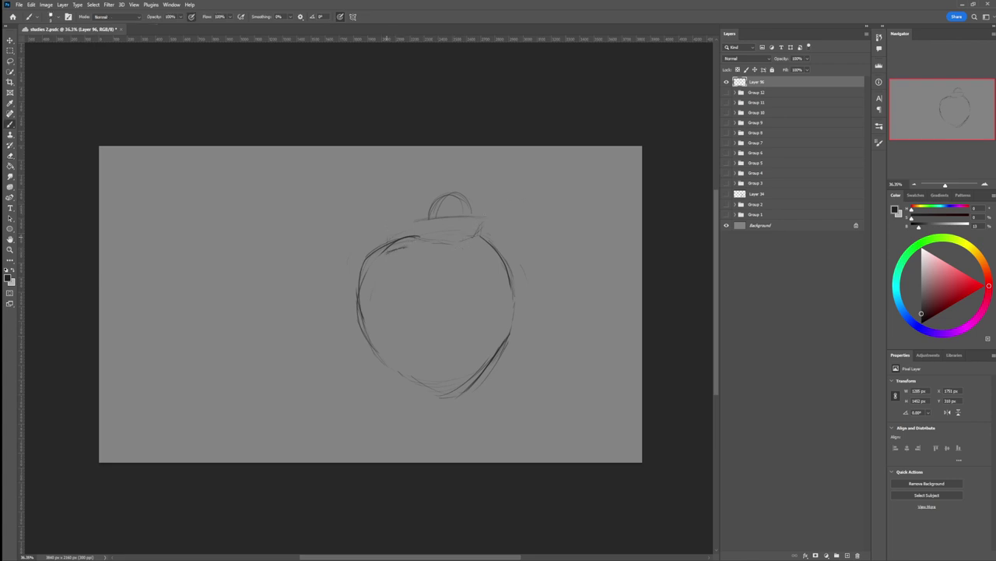
{"action": "left_click_drag", "start_coordinate": [387, 250], "coordinate": [388, 239]}
{"action": "left_click_drag", "start_coordinate": [383, 231], "coordinate": [410, 219]}
{"action": "mouse_move", "coordinate": [414, 241]}
{"action": "left_mouse_down"}
{"action": "mouse_move", "coordinate": [417, 226]}
{"action": "mouse_move", "coordinate": [472, 226]}
{"action": "left_mouse_up"}
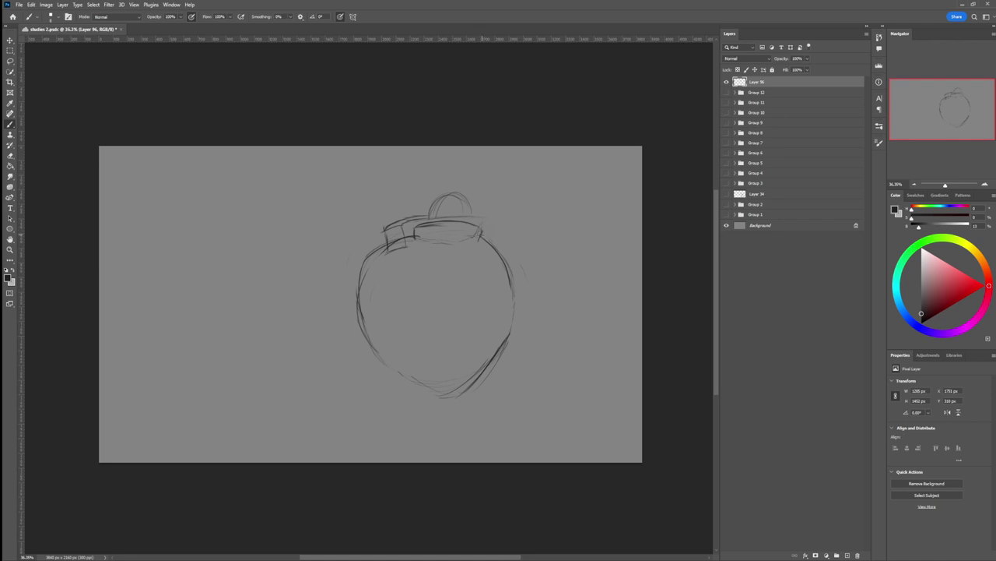
Step: Darken the dome, finish the collar's right side and add a small bracket on the right shoulder
{"action": "mouse_move", "coordinate": [460, 246]}
{"action": "left_mouse_down"}
{"action": "mouse_move", "coordinate": [416, 230]}
{"action": "mouse_move", "coordinate": [456, 244]}
{"action": "mouse_move", "coordinate": [428, 234]}
{"action": "mouse_move", "coordinate": [436, 204]}
{"action": "mouse_move", "coordinate": [457, 194]}
{"action": "mouse_move", "coordinate": [471, 215]}
{"action": "mouse_move", "coordinate": [440, 199]}
{"action": "mouse_move", "coordinate": [471, 218]}
{"action": "left_mouse_up"}
{"action": "left_click_drag", "start_coordinate": [474, 215], "coordinate": [493, 230]}
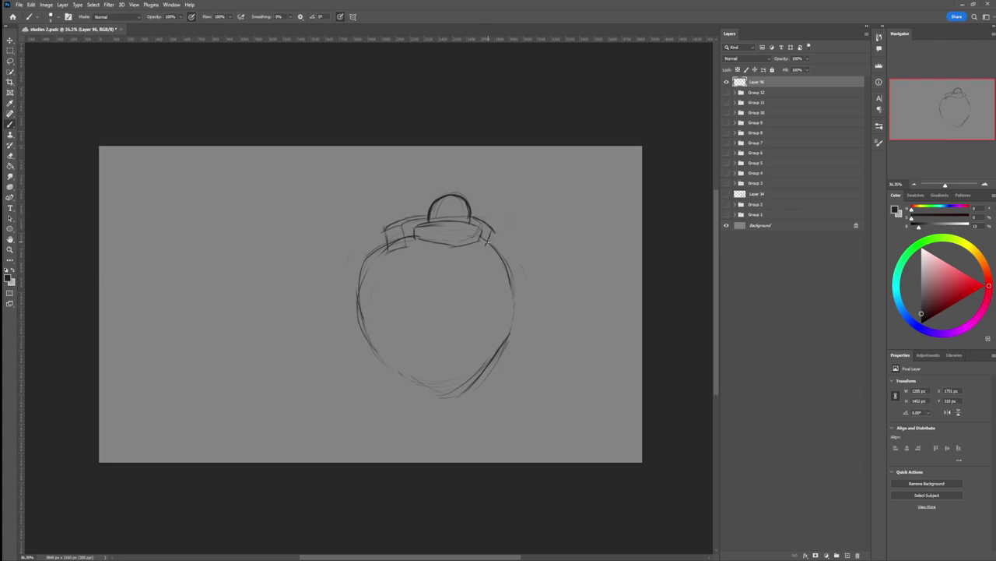
{"action": "mouse_move", "coordinate": [487, 245]}
{"action": "left_mouse_down"}
{"action": "mouse_move", "coordinate": [497, 254]}
{"action": "mouse_move", "coordinate": [501, 233]}
{"action": "left_mouse_up"}
Step: Clean up the right bracket by erasing stray lines around it and redrawing its inner edge
{"action": "key", "text": "e"}
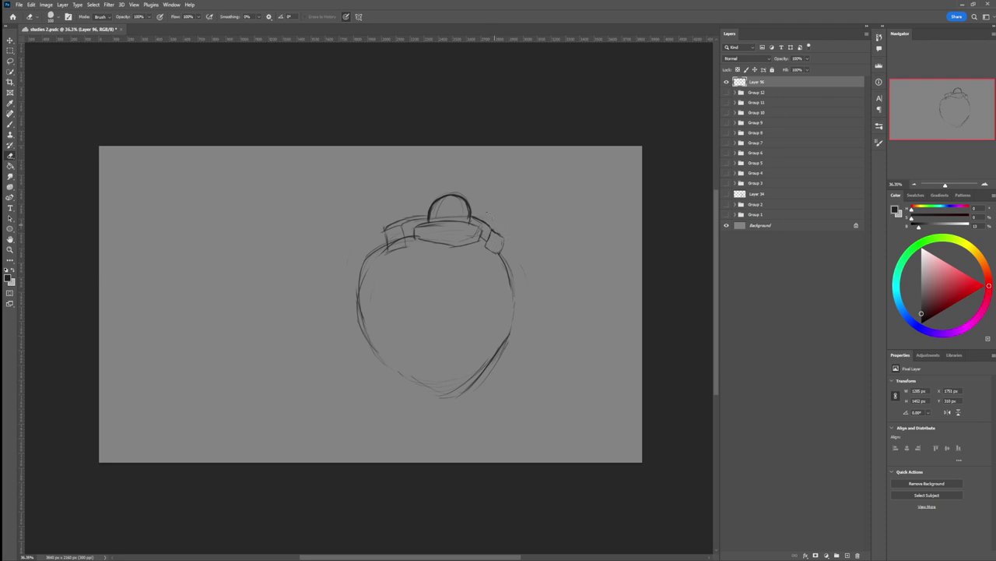
{"action": "key", "text": "b"}
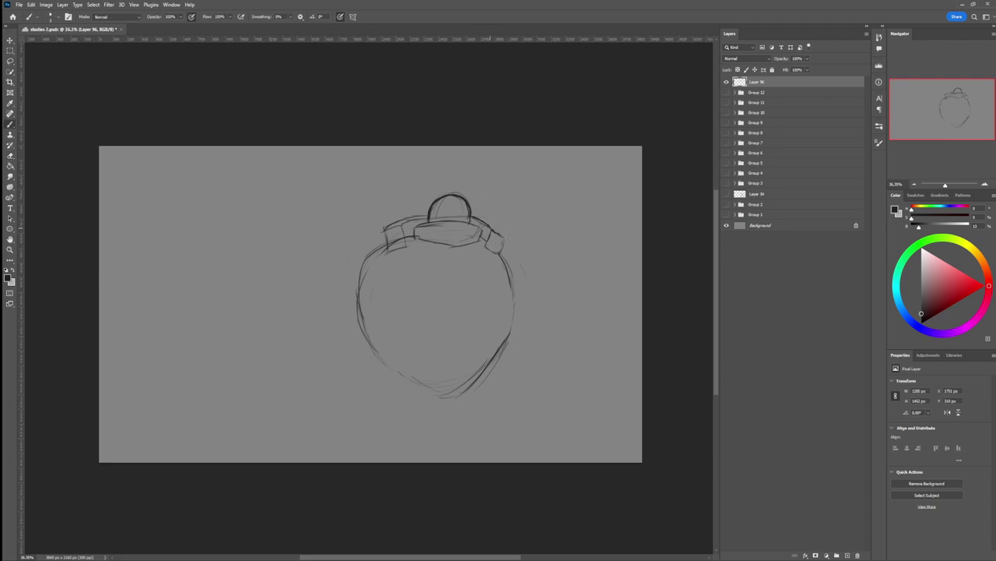
{"action": "key", "text": "e"}
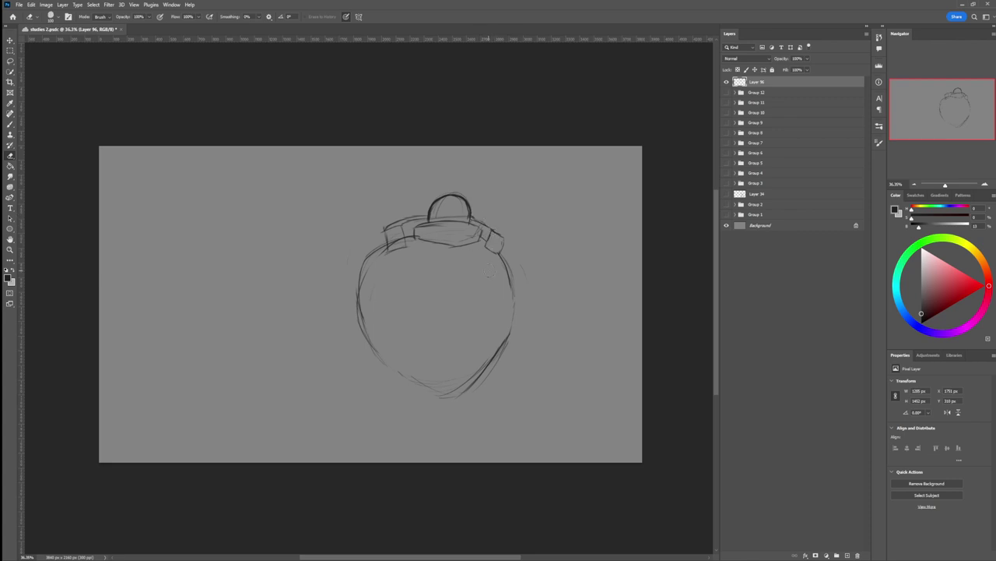
{"action": "key", "text": "b"}
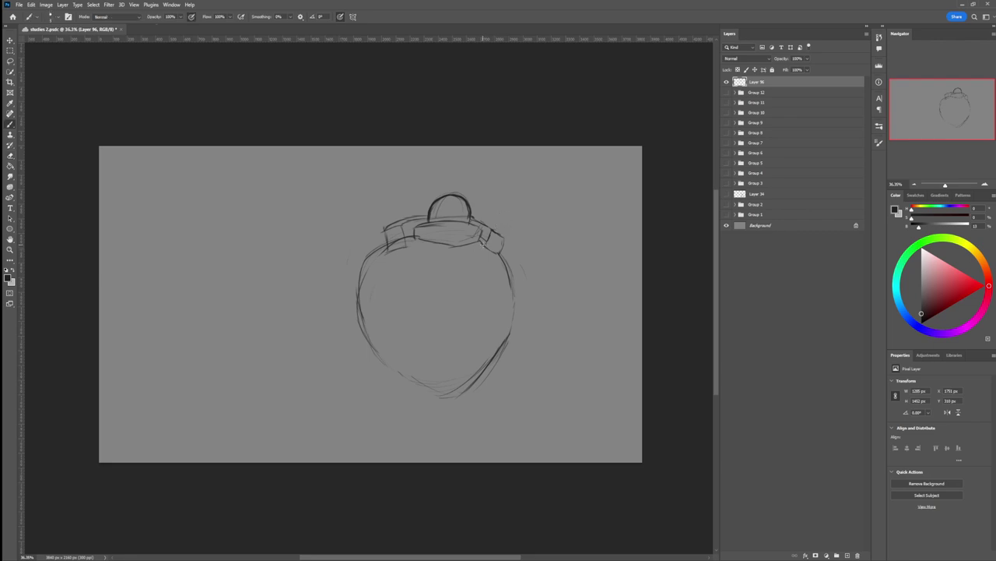
{"action": "left_click_drag", "start_coordinate": [483, 243], "coordinate": [491, 246]}
{"action": "key", "text": "e"}
{"action": "key", "text": "b"}
{"action": "key", "text": "e"}
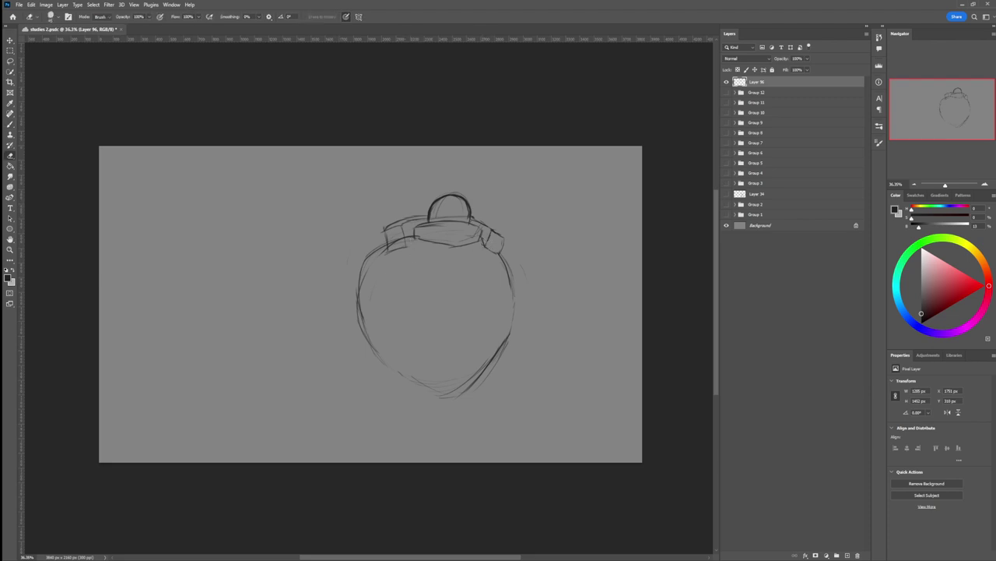
Step: Erase the rough left bracket and redraw it as a clean box with a narrow side face
{"action": "mouse_move", "coordinate": [390, 229]}
{"action": "left_mouse_down"}
{"action": "mouse_move", "coordinate": [387, 250]}
{"action": "mouse_move", "coordinate": [391, 226]}
{"action": "mouse_move", "coordinate": [409, 246]}
{"action": "left_mouse_up"}
{"action": "key", "text": "b"}
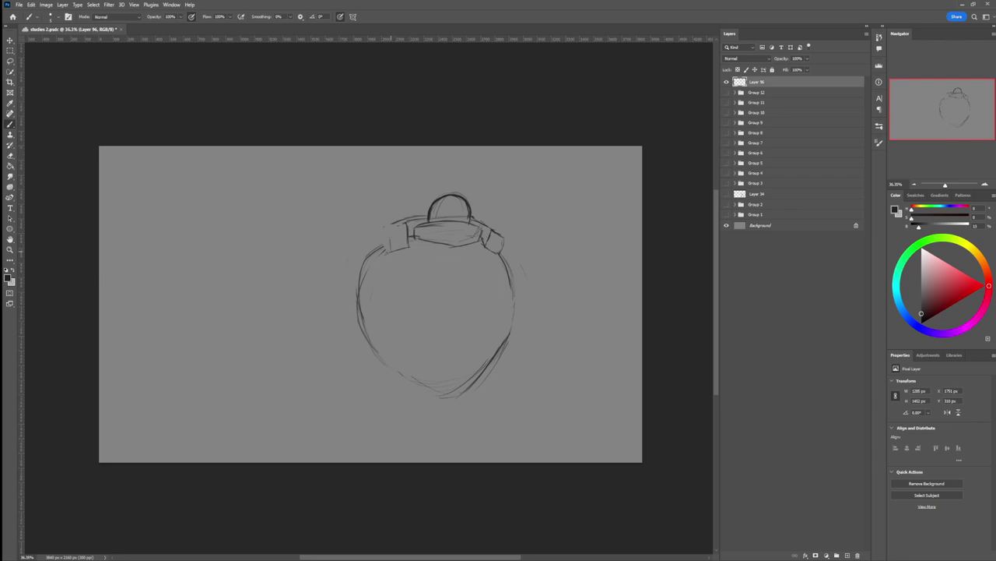
{"action": "left_click_drag", "start_coordinate": [390, 232], "coordinate": [389, 249]}
{"action": "mouse_move", "coordinate": [388, 239]}
{"action": "left_mouse_down"}
{"action": "mouse_move", "coordinate": [387, 248]}
{"action": "mouse_move", "coordinate": [395, 223]}
{"action": "mouse_move", "coordinate": [387, 247]}
{"action": "left_mouse_up"}
{"action": "key", "text": "e"}
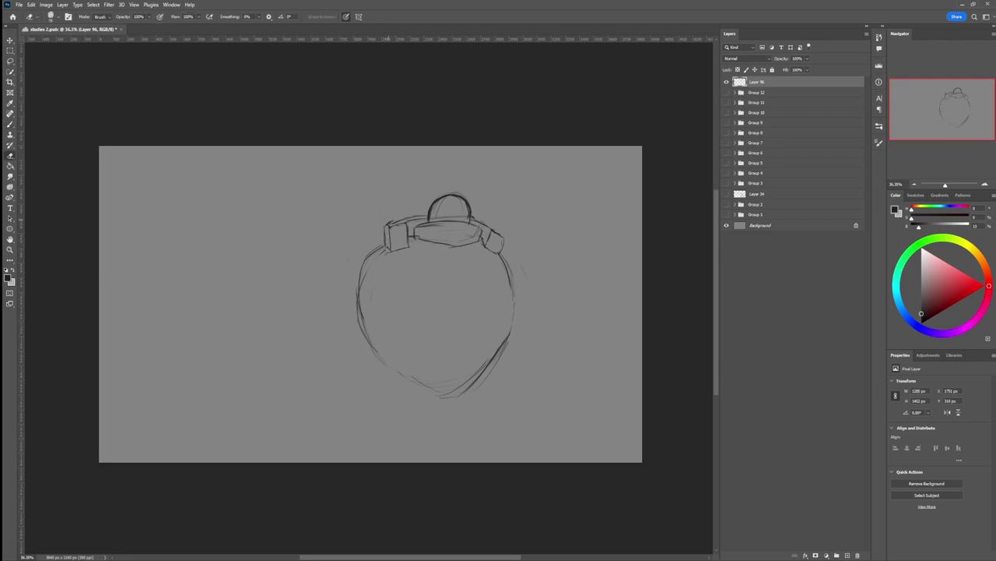
Step: Sketch an upright oval on the body's front and a flared, fin-like attachment with a slightly larger brush on its right side
{"action": "key", "text": "b"}
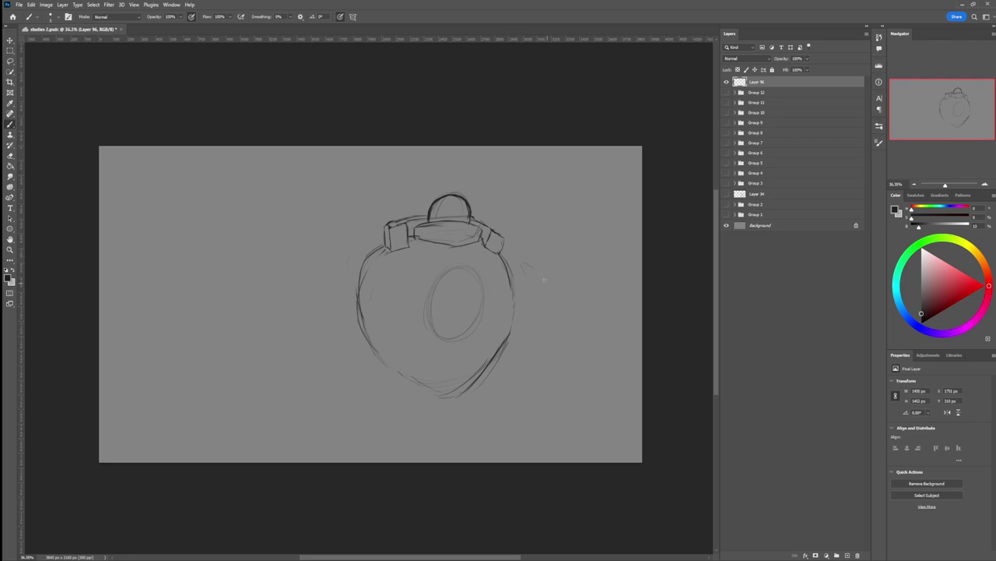
{"action": "mouse_move", "coordinate": [523, 257]}
{"action": "left_mouse_down"}
{"action": "mouse_move", "coordinate": [541, 316]}
{"action": "mouse_move", "coordinate": [519, 262]}
{"action": "mouse_move", "coordinate": [535, 281]}
{"action": "mouse_move", "coordinate": [530, 310]}
{"action": "left_mouse_up"}
{"action": "key", "text": "]"}
{"action": "mouse_move", "coordinate": [504, 261]}
{"action": "left_mouse_down"}
{"action": "mouse_move", "coordinate": [532, 265]}
{"action": "mouse_move", "coordinate": [540, 302]}
{"action": "mouse_move", "coordinate": [529, 327]}
{"action": "left_mouse_up"}
{"action": "left_click_drag", "start_coordinate": [505, 257], "coordinate": [548, 261]}
{"action": "mouse_move", "coordinate": [548, 309]}
{"action": "left_mouse_down"}
{"action": "mouse_move", "coordinate": [572, 297]}
{"action": "mouse_move", "coordinate": [541, 329]}
{"action": "left_mouse_up"}
{"action": "left_click_drag", "start_coordinate": [530, 329], "coordinate": [543, 329]}
{"action": "left_click_drag", "start_coordinate": [572, 298], "coordinate": [540, 325]}
{"action": "left_click_drag", "start_coordinate": [551, 268], "coordinate": [581, 299]}
{"action": "mouse_move", "coordinate": [581, 300]}
{"action": "left_mouse_down"}
{"action": "mouse_move", "coordinate": [567, 302]}
{"action": "mouse_move", "coordinate": [583, 292]}
{"action": "left_mouse_up"}
Step: Add cross bands to the attachment's base and draw diagonal strokes from the body's right edge toward the oval
{"action": "key", "text": "e"}
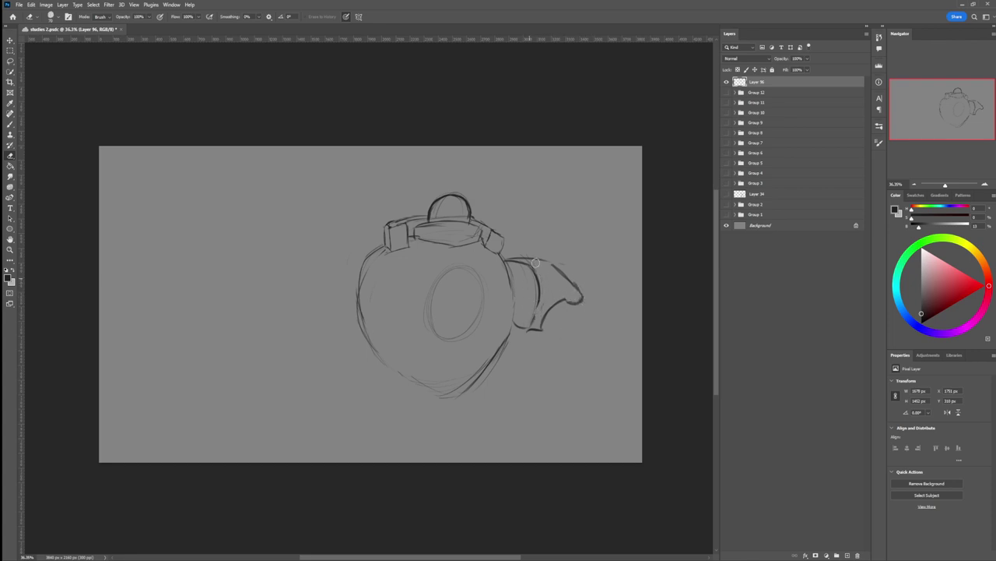
{"action": "key", "text": "b"}
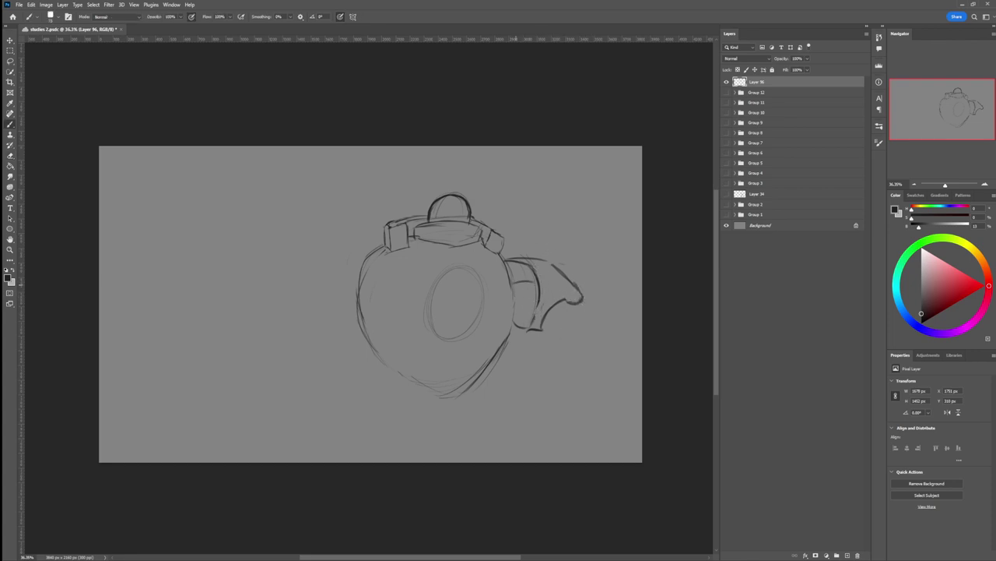
{"action": "mouse_move", "coordinate": [511, 278]}
{"action": "left_mouse_down"}
{"action": "mouse_move", "coordinate": [536, 281]}
{"action": "mouse_move", "coordinate": [539, 295]}
{"action": "left_mouse_up"}
{"action": "mouse_move", "coordinate": [509, 271]}
{"action": "left_mouse_down"}
{"action": "mouse_move", "coordinate": [514, 318]}
{"action": "mouse_move", "coordinate": [514, 309]}
{"action": "left_mouse_up"}
{"action": "mouse_move", "coordinate": [506, 264]}
{"action": "left_mouse_down"}
{"action": "mouse_move", "coordinate": [513, 322]}
{"action": "mouse_move", "coordinate": [484, 319]}
{"action": "mouse_move", "coordinate": [486, 330]}
{"action": "left_mouse_up"}
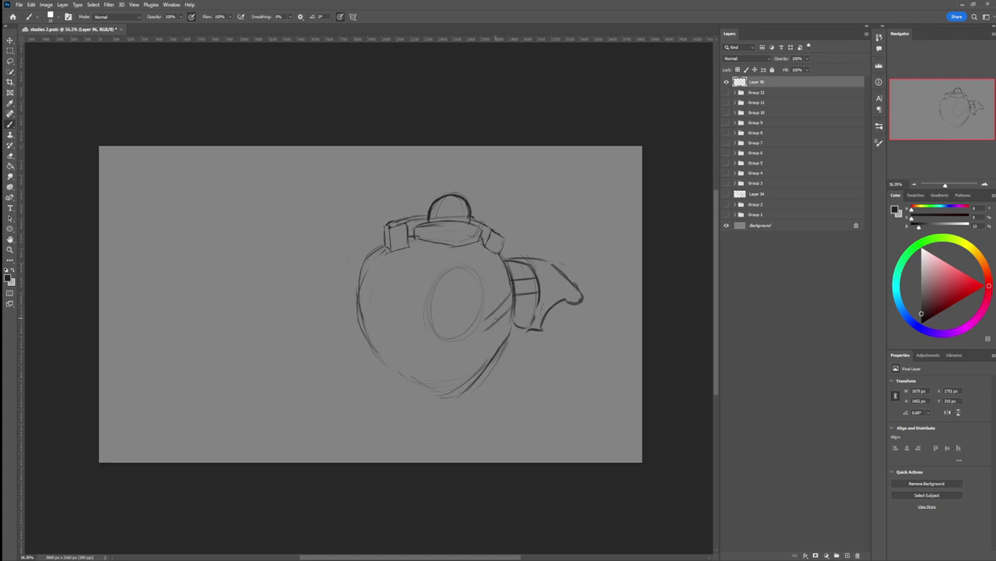
Step: Draw a bold arch over the oval, thicken its left leg and trim the inner edge with the eraser
{"action": "mouse_move", "coordinate": [488, 315]}
{"action": "left_mouse_down"}
{"action": "mouse_move", "coordinate": [483, 274]}
{"action": "mouse_move", "coordinate": [453, 264]}
{"action": "mouse_move", "coordinate": [426, 306]}
{"action": "left_mouse_up"}
{"action": "mouse_move", "coordinate": [482, 277]}
{"action": "left_mouse_down"}
{"action": "mouse_move", "coordinate": [458, 263]}
{"action": "mouse_move", "coordinate": [426, 313]}
{"action": "mouse_move", "coordinate": [457, 267]}
{"action": "left_mouse_up"}
{"action": "key", "text": "e"}
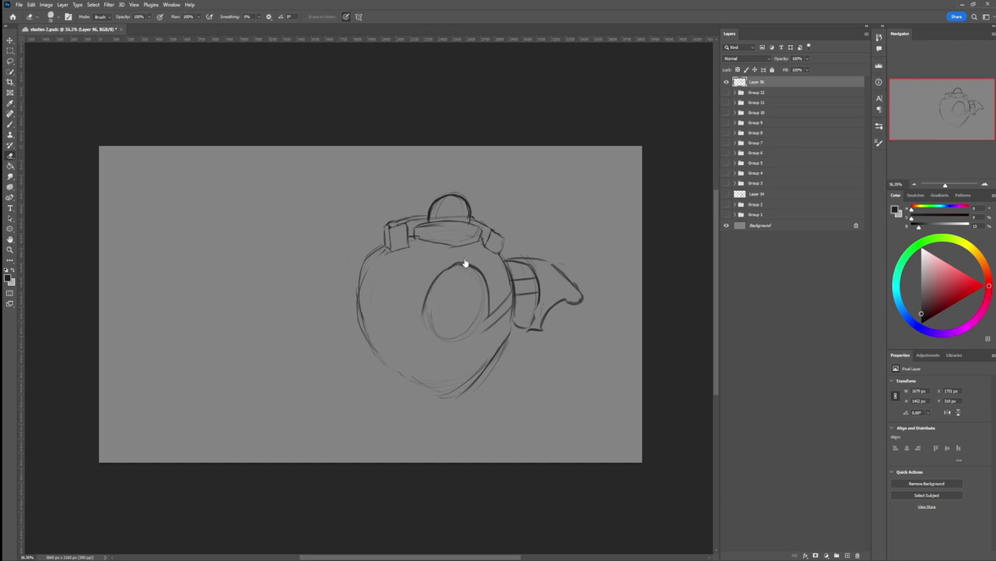
{"action": "key", "text": "b"}
{"action": "mouse_move", "coordinate": [458, 264]}
{"action": "left_mouse_down"}
{"action": "mouse_move", "coordinate": [440, 274]}
{"action": "mouse_move", "coordinate": [419, 319]}
{"action": "left_mouse_up"}
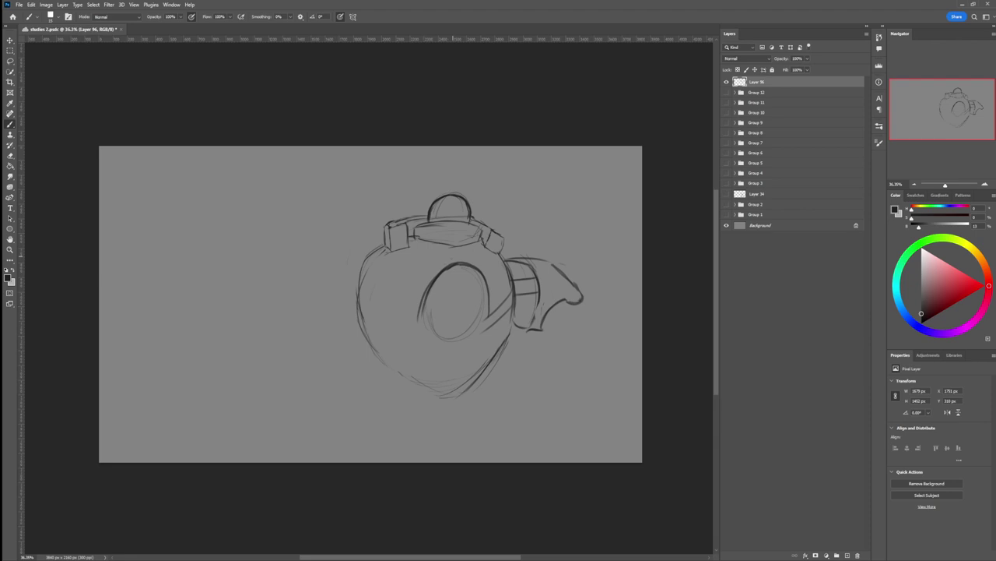
{"action": "mouse_move", "coordinate": [453, 263]}
{"action": "left_mouse_down"}
{"action": "mouse_move", "coordinate": [434, 277]}
{"action": "mouse_move", "coordinate": [415, 322]}
{"action": "left_mouse_up"}
{"action": "key", "text": "e"}
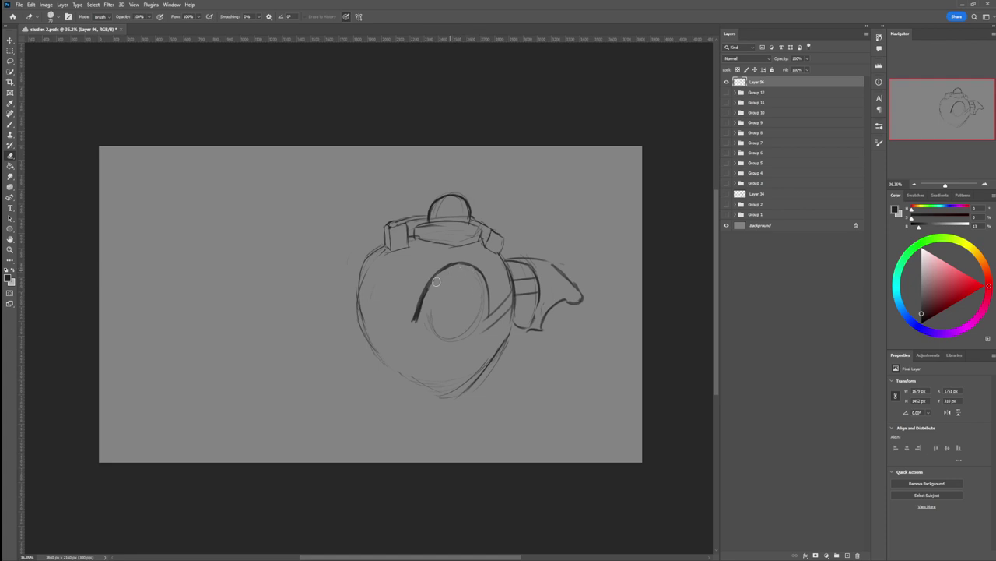
{"action": "key", "text": "b"}
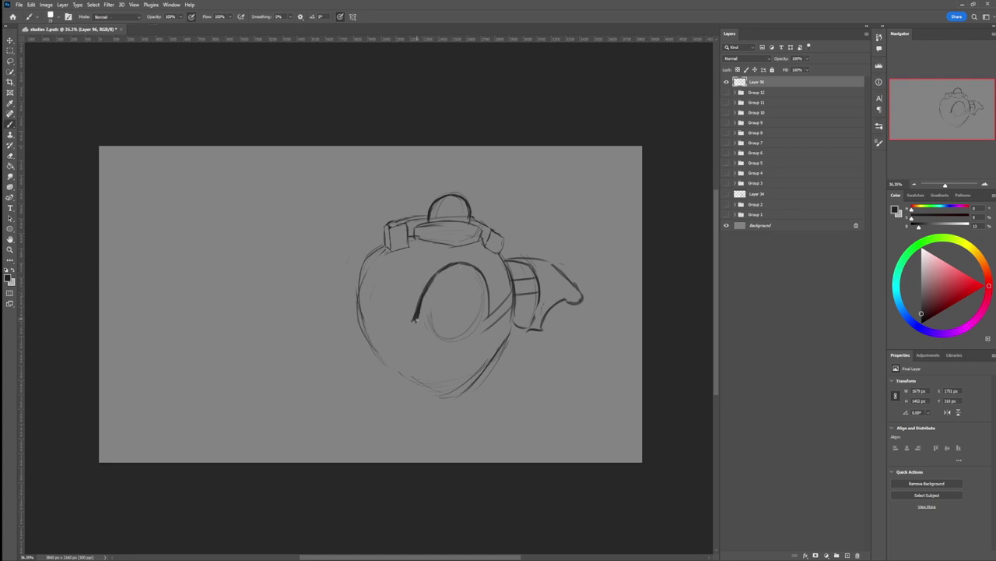
Step: Extend slanted lines from the arch's lower ends up to the body's left side and right edge
{"action": "mouse_move", "coordinate": [418, 312]}
{"action": "left_mouse_down"}
{"action": "mouse_move", "coordinate": [425, 288]}
{"action": "mouse_move", "coordinate": [413, 321]}
{"action": "mouse_move", "coordinate": [374, 294]}
{"action": "mouse_move", "coordinate": [412, 326]}
{"action": "mouse_move", "coordinate": [375, 293]}
{"action": "left_mouse_up"}
{"action": "mouse_move", "coordinate": [489, 290]}
{"action": "left_mouse_down"}
{"action": "mouse_move", "coordinate": [489, 315]}
{"action": "mouse_move", "coordinate": [512, 292]}
{"action": "left_mouse_up"}
{"action": "key", "text": "e"}
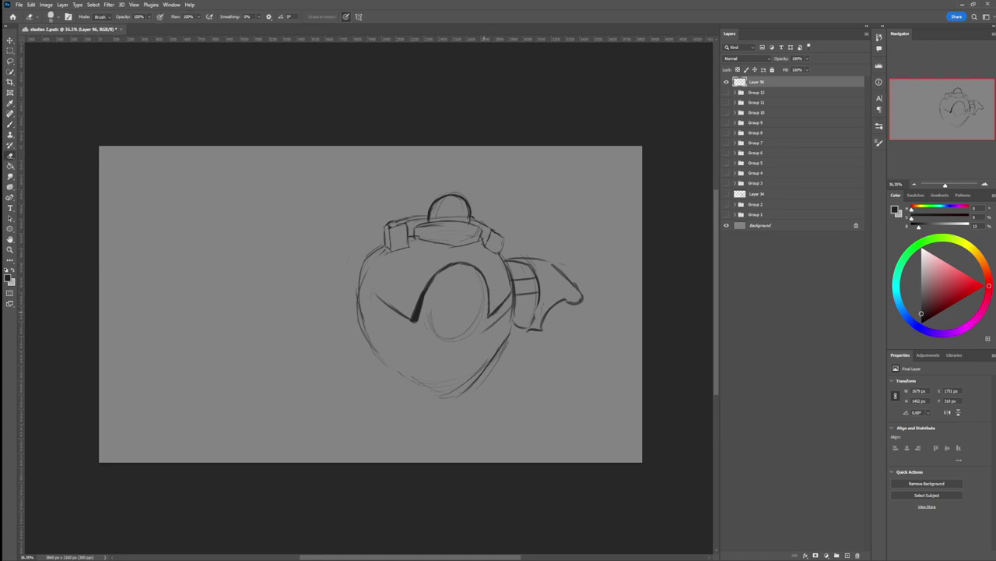
Step: Draw a second slanted band line on the body's left side and redraw the oval inside the arch with a darker outline
{"action": "key", "text": "b"}
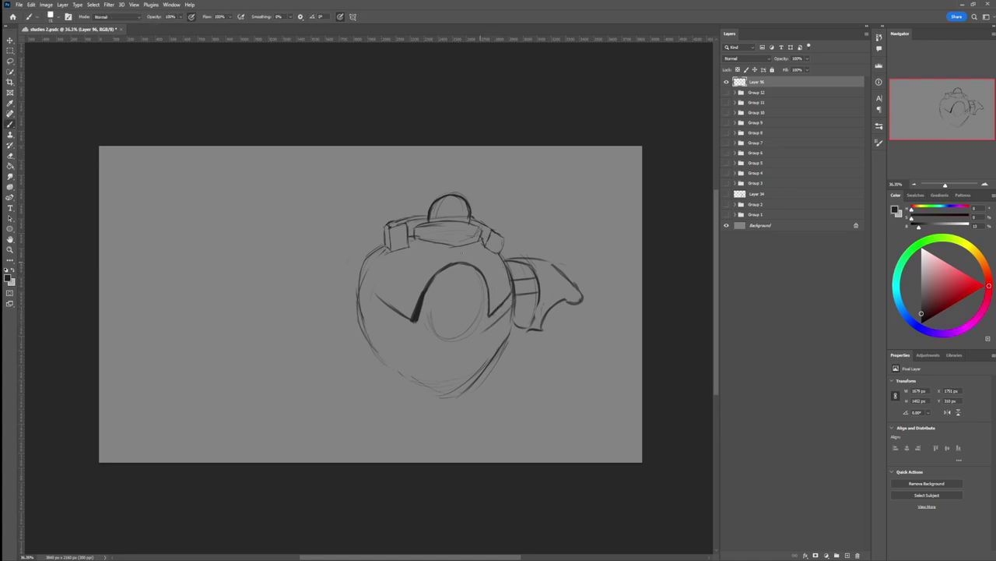
{"action": "mouse_move", "coordinate": [386, 302]}
{"action": "left_mouse_down"}
{"action": "mouse_move", "coordinate": [371, 289]}
{"action": "mouse_move", "coordinate": [360, 302]}
{"action": "mouse_move", "coordinate": [410, 336]}
{"action": "left_mouse_up"}
{"action": "mouse_move", "coordinate": [457, 269]}
{"action": "left_mouse_down"}
{"action": "mouse_move", "coordinate": [429, 307]}
{"action": "mouse_move", "coordinate": [442, 342]}
{"action": "mouse_move", "coordinate": [471, 333]}
{"action": "mouse_move", "coordinate": [484, 297]}
{"action": "mouse_move", "coordinate": [472, 271]}
{"action": "mouse_move", "coordinate": [450, 272]}
{"action": "mouse_move", "coordinate": [430, 320]}
{"action": "left_mouse_up"}
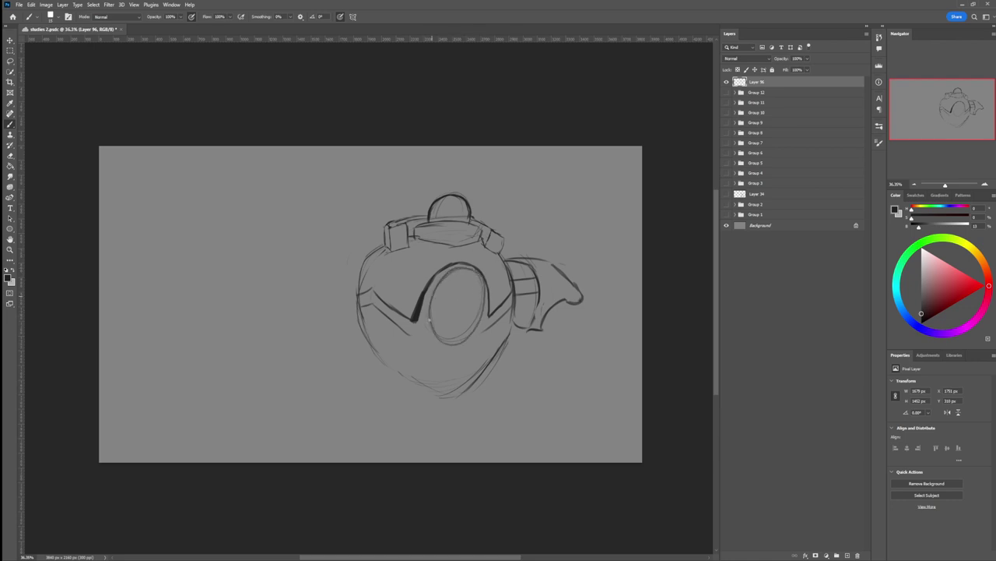
{"action": "key", "text": "ctrl+z"}
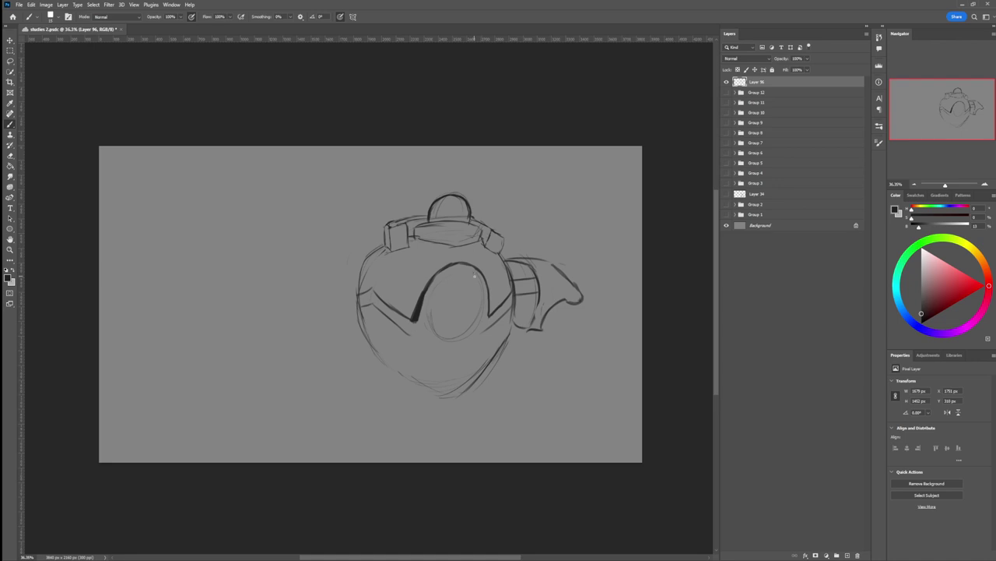
{"action": "mouse_move", "coordinate": [483, 302]}
{"action": "left_mouse_down"}
{"action": "mouse_move", "coordinate": [471, 271]}
{"action": "mouse_move", "coordinate": [451, 271]}
{"action": "mouse_move", "coordinate": [430, 297]}
{"action": "mouse_move", "coordinate": [429, 320]}
{"action": "left_mouse_up"}
{"action": "mouse_move", "coordinate": [483, 297]}
{"action": "left_mouse_down"}
{"action": "mouse_move", "coordinate": [479, 326]}
{"action": "mouse_move", "coordinate": [461, 341]}
{"action": "mouse_move", "coordinate": [441, 339]}
{"action": "mouse_move", "coordinate": [430, 314]}
{"action": "mouse_move", "coordinate": [447, 340]}
{"action": "left_mouse_up"}
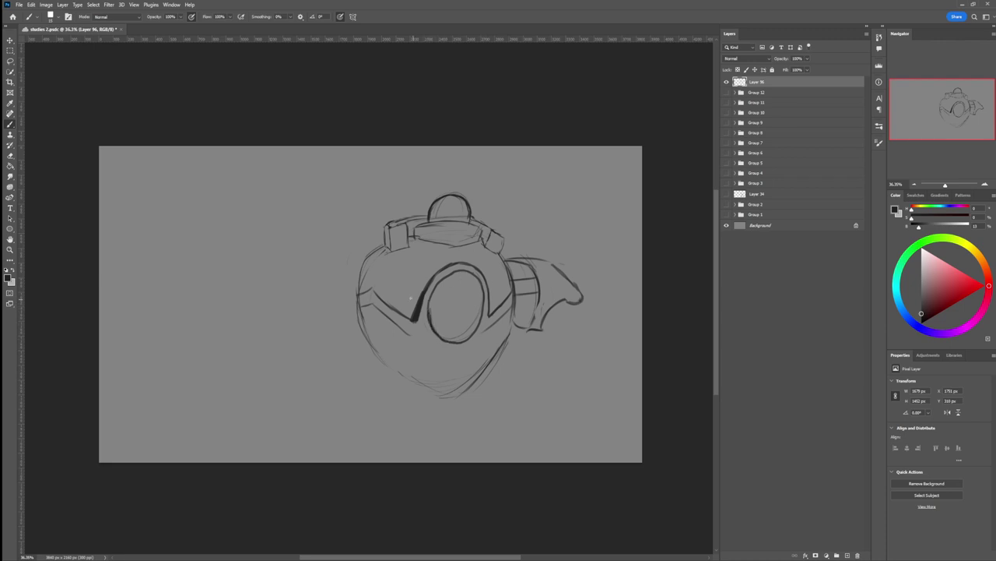
Step: Connect the arch's two legs with a curve beneath the oval and clean up its right part with the eraser
{"action": "mouse_move", "coordinate": [399, 313]}
{"action": "left_mouse_down"}
{"action": "mouse_move", "coordinate": [457, 346]}
{"action": "mouse_move", "coordinate": [478, 328]}
{"action": "left_mouse_up"}
{"action": "key", "text": "e"}
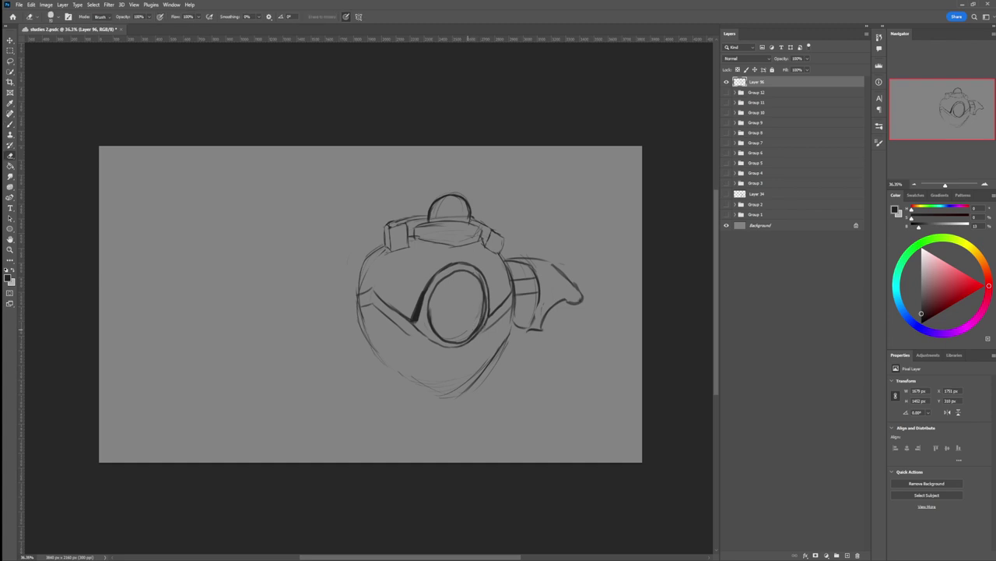
{"action": "mouse_move", "coordinate": [475, 325]}
{"action": "left_mouse_down"}
{"action": "mouse_move", "coordinate": [482, 296]}
{"action": "mouse_move", "coordinate": [475, 327]}
{"action": "left_mouse_up"}
{"action": "key", "text": "b"}
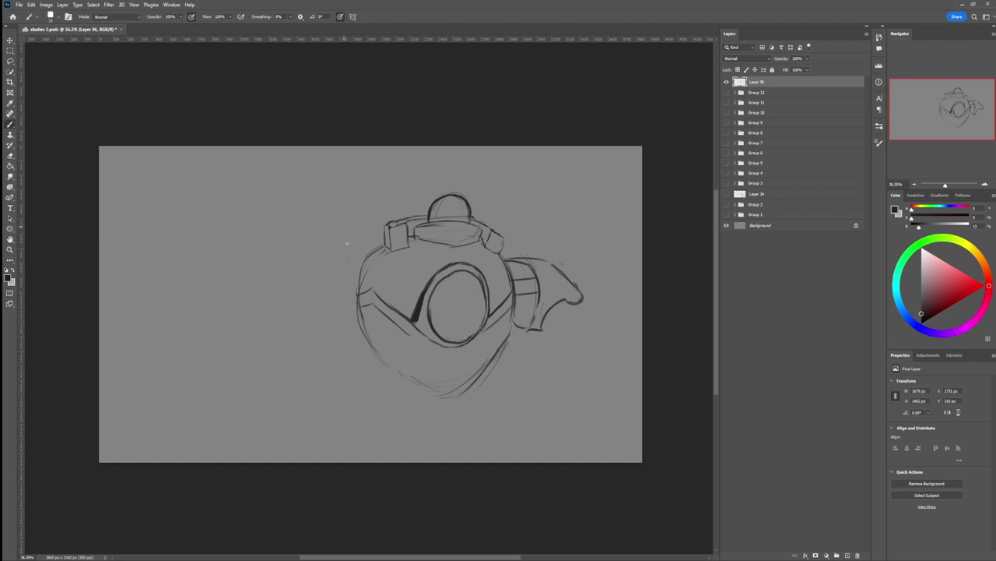
Step: Strengthen the body's lower outline and add wider curved strokes outside its left side and base
{"action": "left_click_drag", "start_coordinate": [358, 310], "coordinate": [405, 377]}
{"action": "mouse_move", "coordinate": [372, 347]}
{"action": "left_mouse_down"}
{"action": "mouse_move", "coordinate": [455, 395]}
{"action": "mouse_move", "coordinate": [494, 369]}
{"action": "left_mouse_up"}
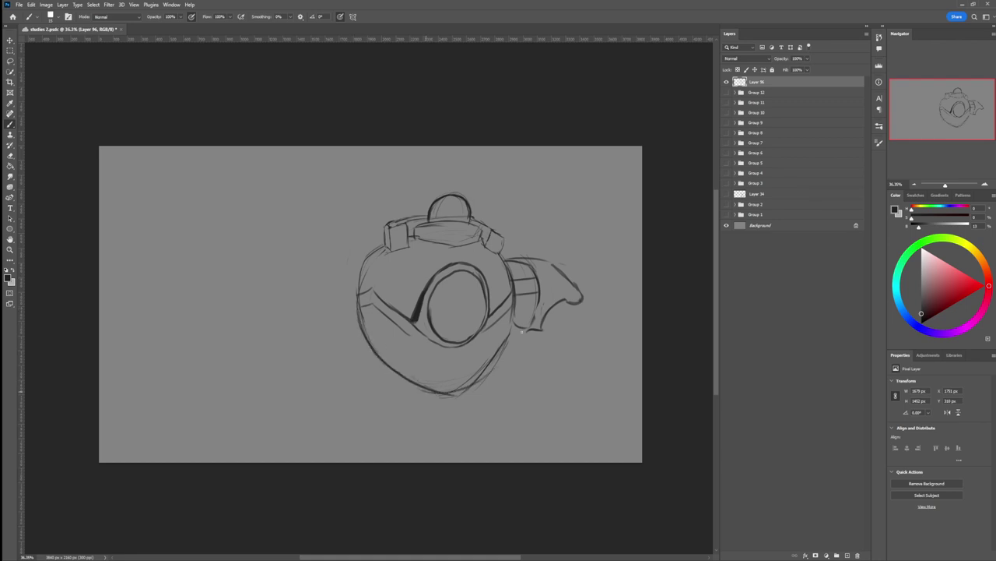
{"action": "mouse_move", "coordinate": [512, 326]}
{"action": "left_mouse_down"}
{"action": "mouse_move", "coordinate": [460, 391]}
{"action": "mouse_move", "coordinate": [413, 397]}
{"action": "left_mouse_up"}
{"action": "left_click_drag", "start_coordinate": [362, 262], "coordinate": [360, 326]}
{"action": "left_click_drag", "start_coordinate": [354, 288], "coordinate": [393, 388]}
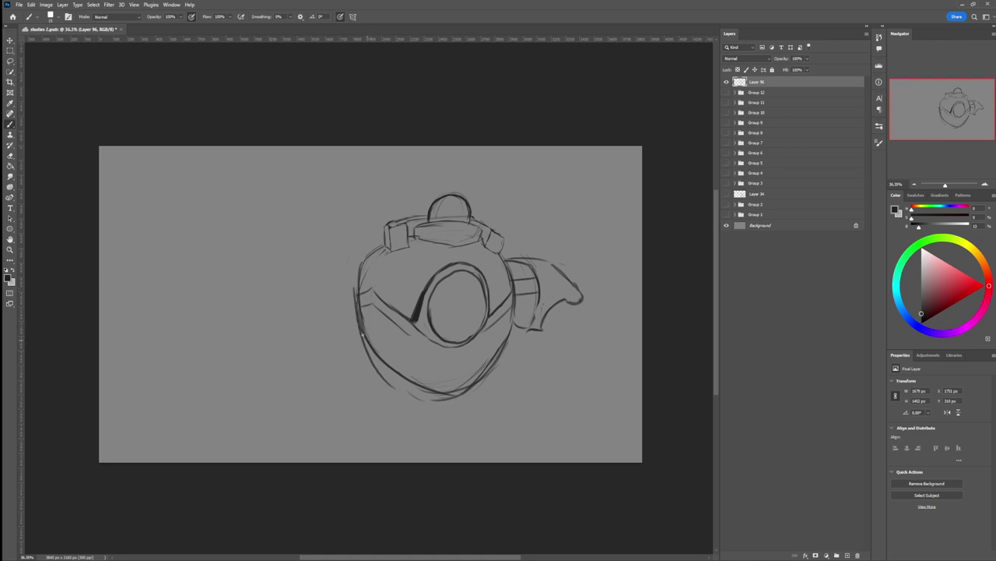
{"action": "left_click_drag", "start_coordinate": [358, 307], "coordinate": [397, 393]}
{"action": "mouse_move", "coordinate": [352, 281]}
{"action": "left_mouse_down"}
{"action": "mouse_move", "coordinate": [361, 327]}
{"action": "mouse_move", "coordinate": [393, 381]}
{"action": "left_mouse_up"}
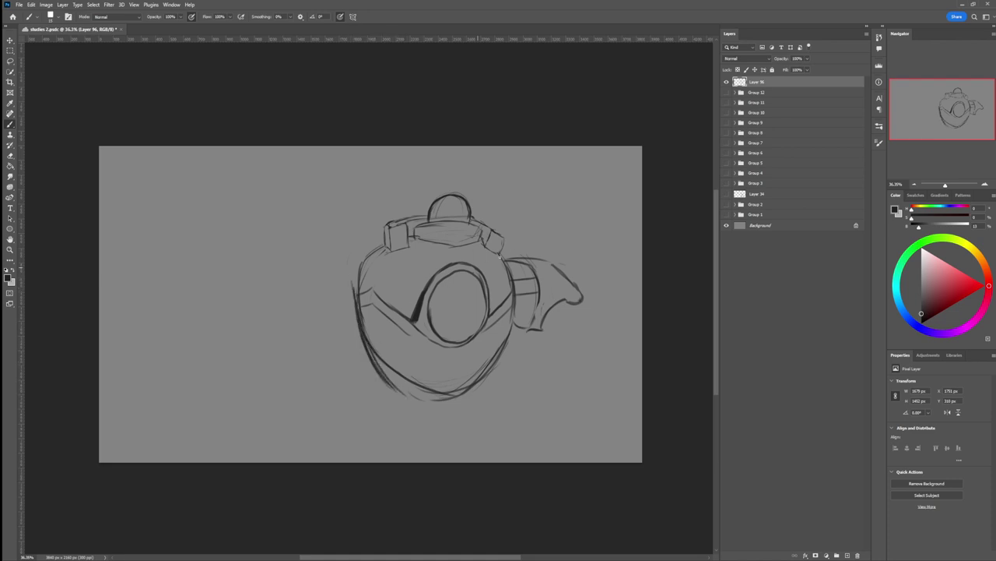
Step: Erase the stray outer strokes along the body's lower left side and base
{"action": "key", "text": "z"}
{"action": "left_click_drag", "start_coordinate": [467, 338], "coordinate": [422, 338]}
{"action": "left_click_drag", "start_coordinate": [492, 327], "coordinate": [519, 327]}
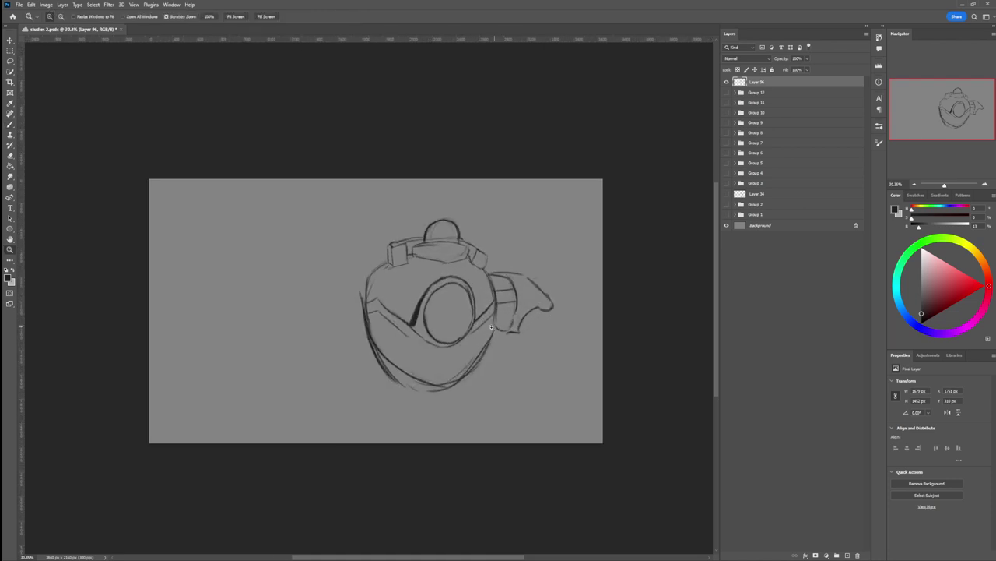
{"action": "key", "text": "l"}
{"action": "key", "text": "e"}
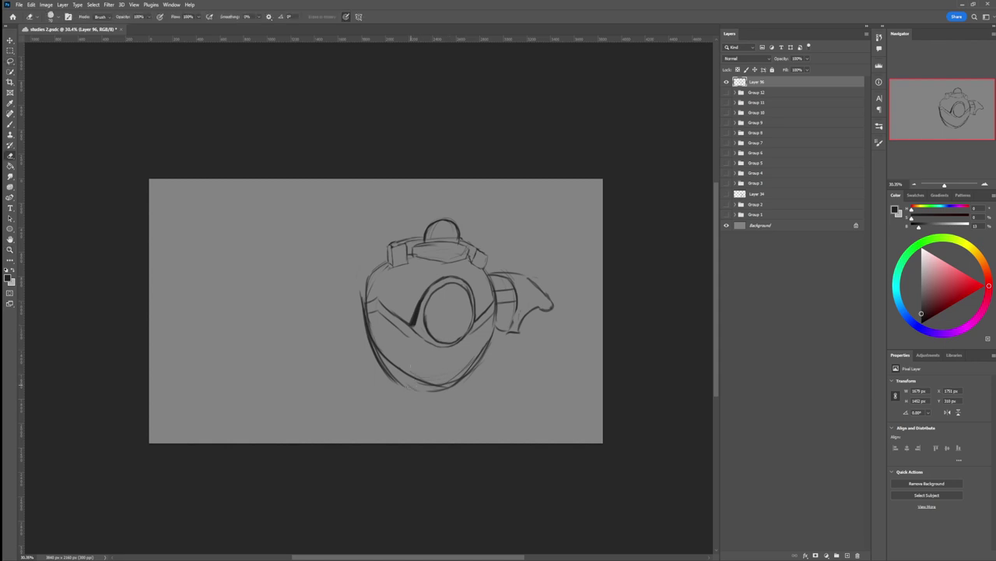
{"action": "mouse_move", "coordinate": [392, 385]}
{"action": "left_mouse_down"}
{"action": "mouse_move", "coordinate": [360, 336]}
{"action": "mouse_move", "coordinate": [408, 391]}
{"action": "mouse_move", "coordinate": [443, 392]}
{"action": "left_mouse_up"}
{"action": "key", "text": "b"}
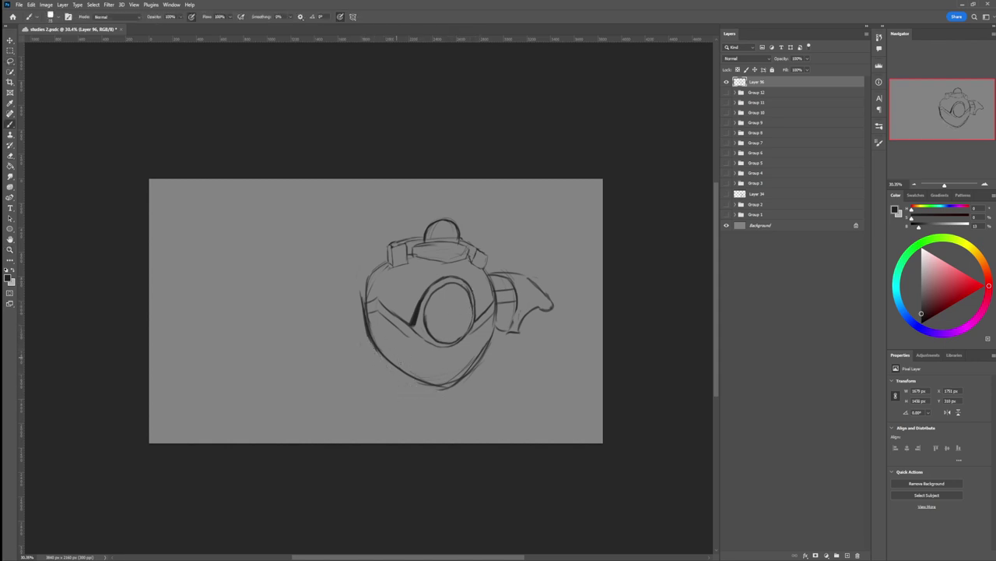
Step: Refine the body's left contour and draw an angled corner sloping down from the left bracket
{"action": "mouse_move", "coordinate": [397, 366]}
{"action": "left_mouse_down"}
{"action": "mouse_move", "coordinate": [380, 344]}
{"action": "mouse_move", "coordinate": [369, 279]}
{"action": "mouse_move", "coordinate": [367, 343]}
{"action": "mouse_move", "coordinate": [388, 359]}
{"action": "left_mouse_up"}
{"action": "key", "text": "e"}
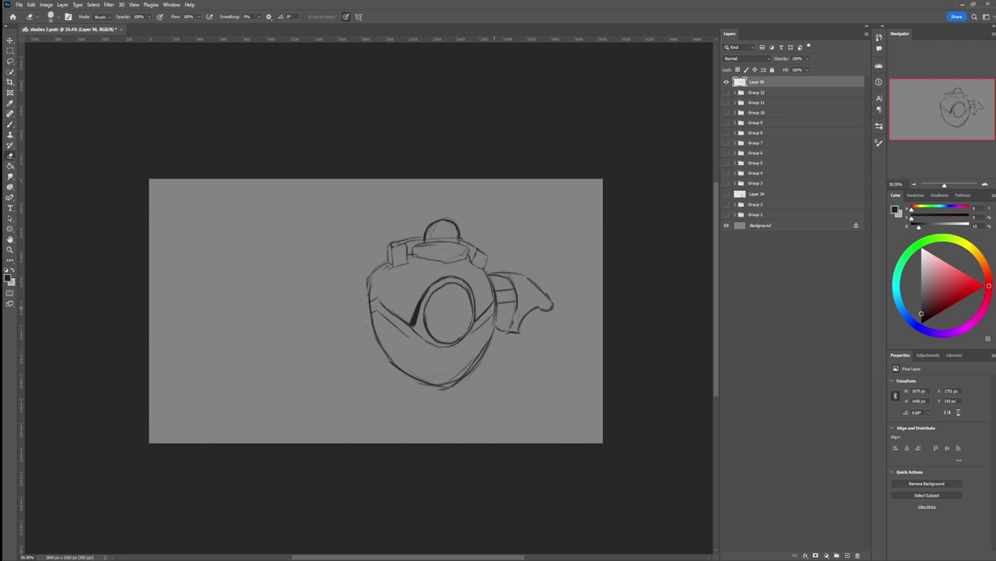
{"action": "key", "text": "b"}
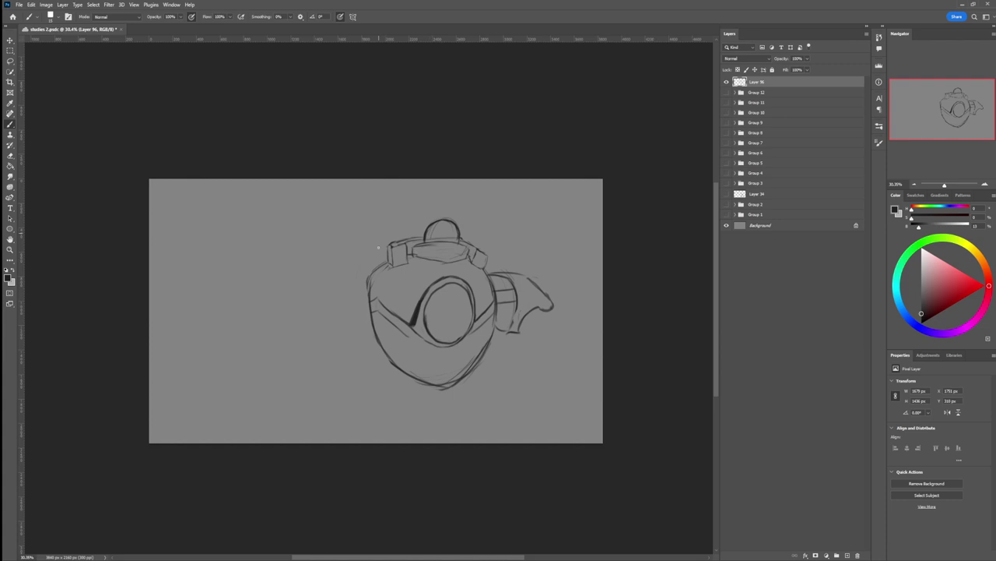
{"action": "mouse_move", "coordinate": [382, 259]}
{"action": "left_mouse_down"}
{"action": "mouse_move", "coordinate": [388, 265]}
{"action": "mouse_move", "coordinate": [363, 296]}
{"action": "mouse_move", "coordinate": [375, 334]}
{"action": "left_mouse_up"}
{"action": "key", "text": "e"}
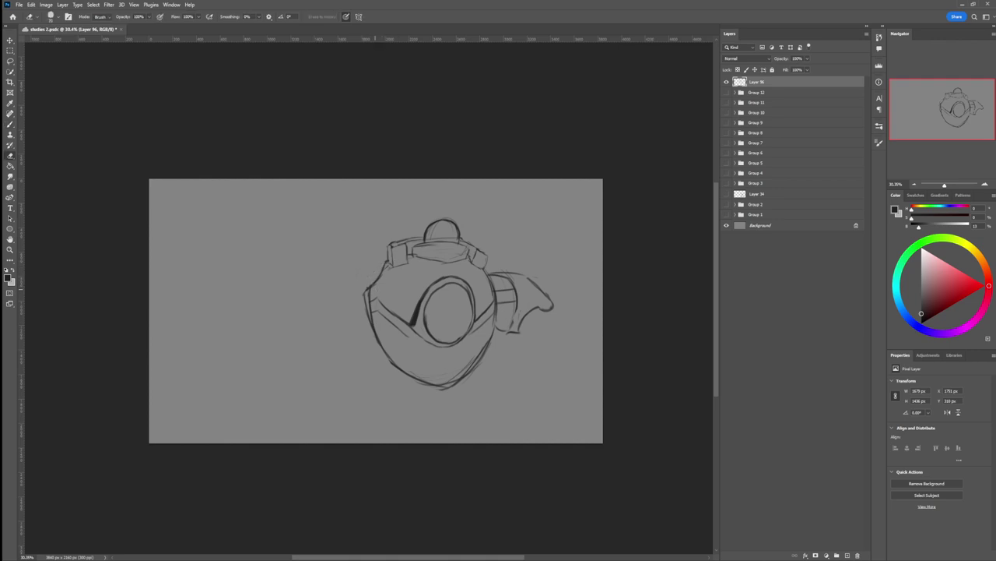
Step: Erase the old inner line on the left and redraw both lower sides as bold edges meeting at a bottom point
{"action": "mouse_move", "coordinate": [371, 301]}
{"action": "left_mouse_down"}
{"action": "mouse_move", "coordinate": [382, 342]}
{"action": "mouse_move", "coordinate": [413, 375]}
{"action": "left_mouse_up"}
{"action": "key", "text": "b"}
{"action": "left_click_drag", "start_coordinate": [380, 344], "coordinate": [438, 387]}
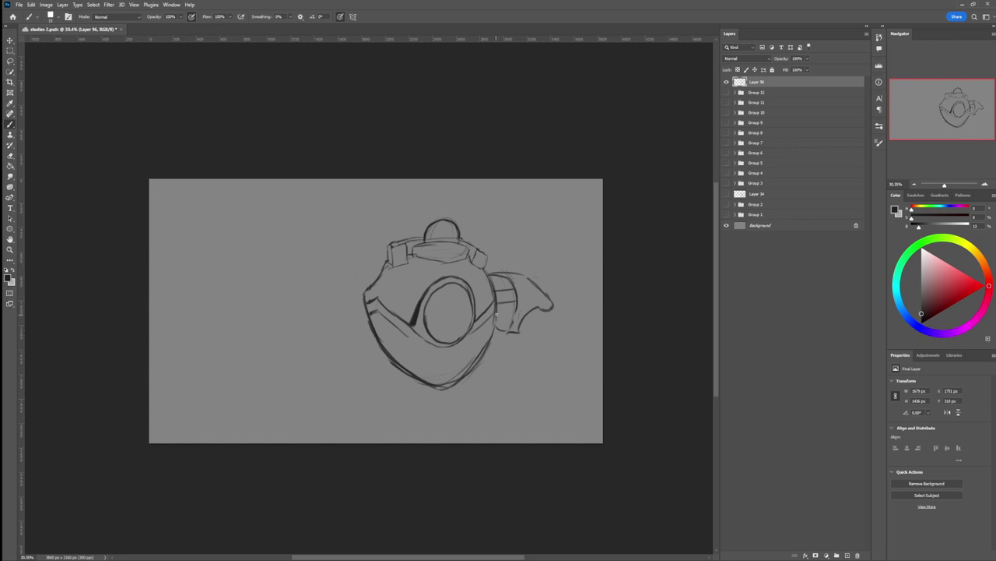
{"action": "mouse_move", "coordinate": [495, 316]}
{"action": "left_mouse_down"}
{"action": "mouse_move", "coordinate": [485, 346]}
{"action": "mouse_move", "coordinate": [441, 388]}
{"action": "left_mouse_up"}
{"action": "key", "text": "e"}
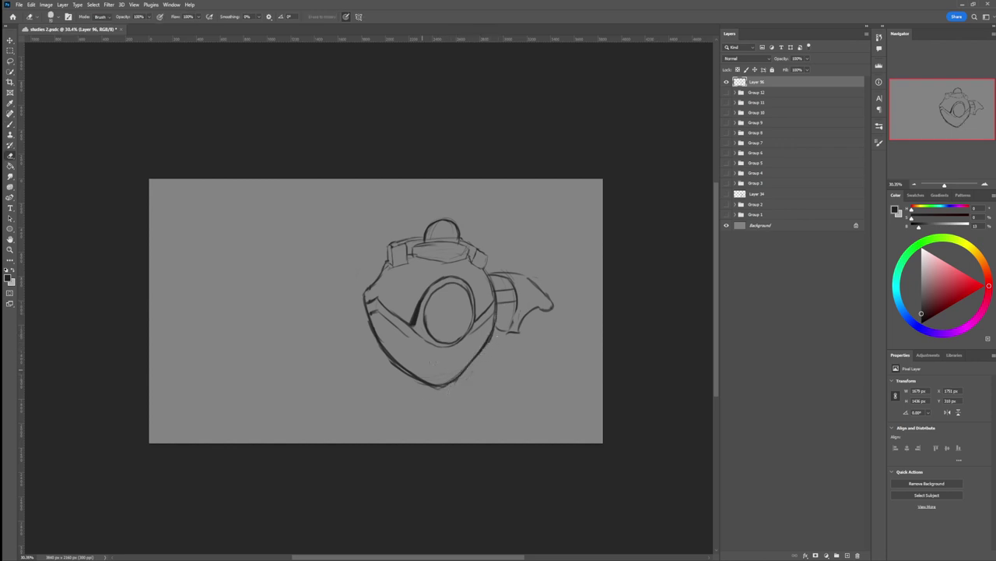
Step: Rotate the whole sketch slightly clockwise with Free Transform
{"action": "key", "text": "ctrl+t"}
{"action": "left_click_drag", "start_coordinate": [538, 229], "coordinate": [530, 228]}
{"action": "key", "text": "Return"}
{"action": "key", "text": "l"}
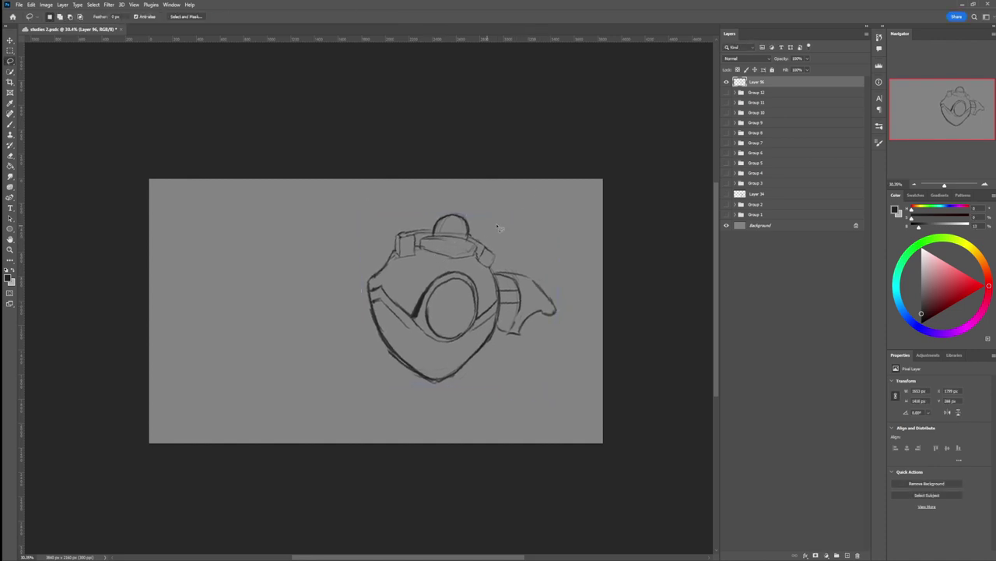
Step: Sketch a rounded shoulder pad off the body's upper left with a banded joint, panel lines and a curved front opening
{"action": "key", "text": "b"}
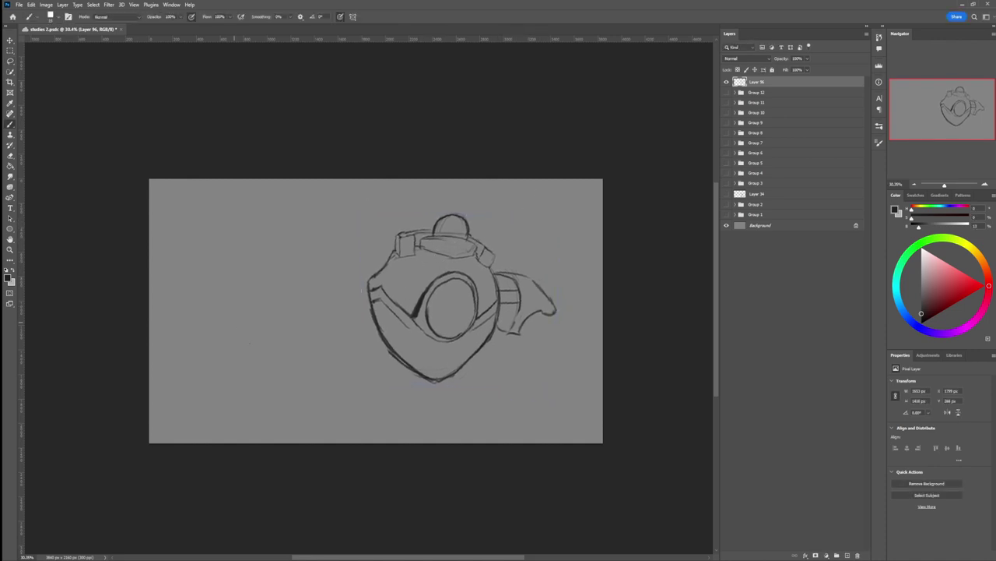
{"action": "mouse_move", "coordinate": [369, 272]}
{"action": "left_mouse_down"}
{"action": "mouse_move", "coordinate": [383, 253]}
{"action": "mouse_move", "coordinate": [359, 291]}
{"action": "left_mouse_up"}
{"action": "mouse_move", "coordinate": [381, 256]}
{"action": "left_mouse_down"}
{"action": "mouse_move", "coordinate": [392, 247]}
{"action": "mouse_move", "coordinate": [368, 239]}
{"action": "mouse_move", "coordinate": [302, 278]}
{"action": "left_mouse_up"}
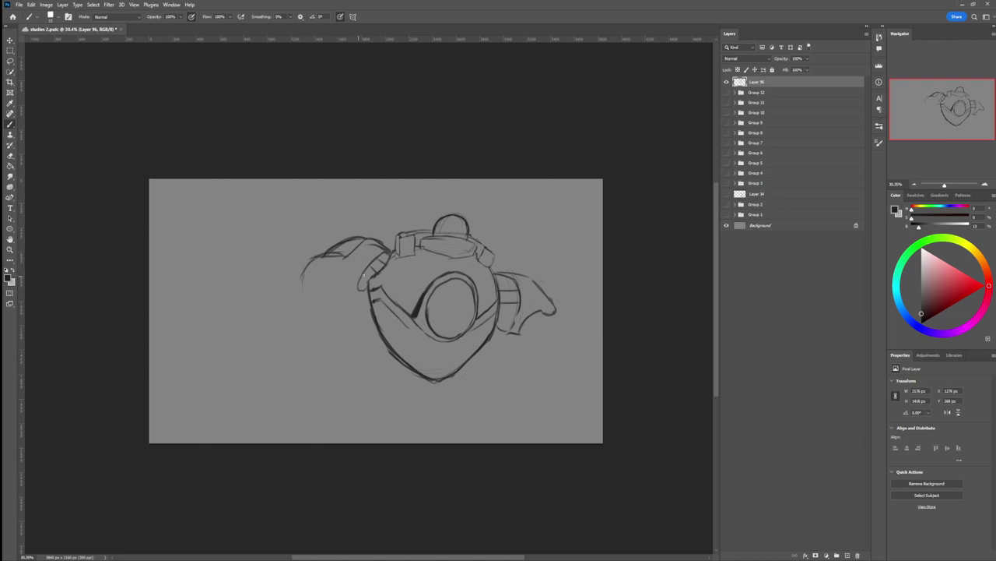
{"action": "left_click_drag", "start_coordinate": [374, 260], "coordinate": [360, 290]}
{"action": "mouse_move", "coordinate": [337, 281]}
{"action": "left_mouse_down"}
{"action": "mouse_move", "coordinate": [344, 305]}
{"action": "mouse_move", "coordinate": [366, 289]}
{"action": "mouse_move", "coordinate": [347, 305]}
{"action": "mouse_move", "coordinate": [364, 289]}
{"action": "mouse_move", "coordinate": [343, 300]}
{"action": "mouse_move", "coordinate": [333, 268]}
{"action": "mouse_move", "coordinate": [296, 287]}
{"action": "mouse_move", "coordinate": [342, 305]}
{"action": "left_mouse_up"}
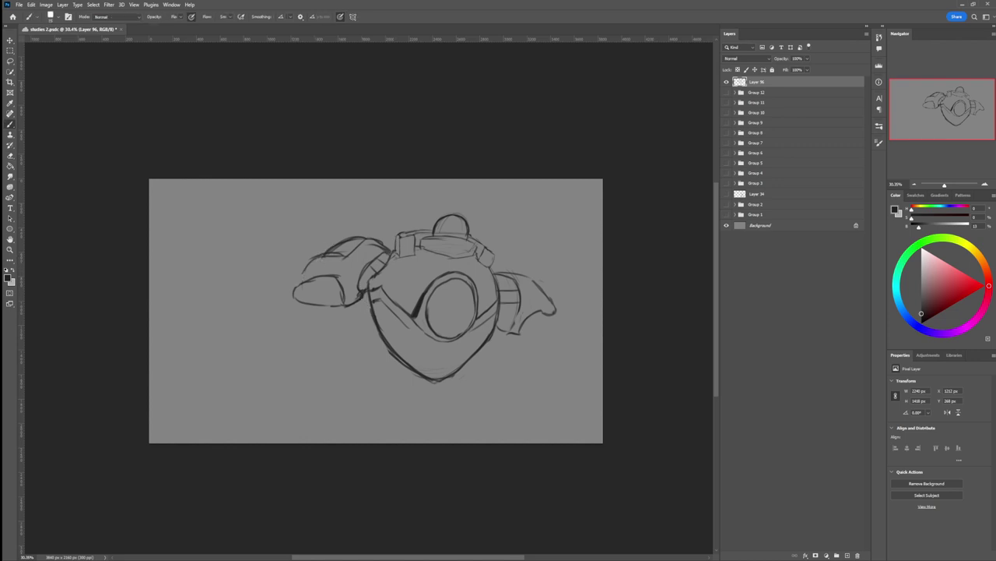
{"action": "mouse_move", "coordinate": [300, 273]}
{"action": "left_mouse_down"}
{"action": "mouse_move", "coordinate": [319, 257]}
{"action": "mouse_move", "coordinate": [293, 286]}
{"action": "left_mouse_up"}
{"action": "key", "text": "e"}
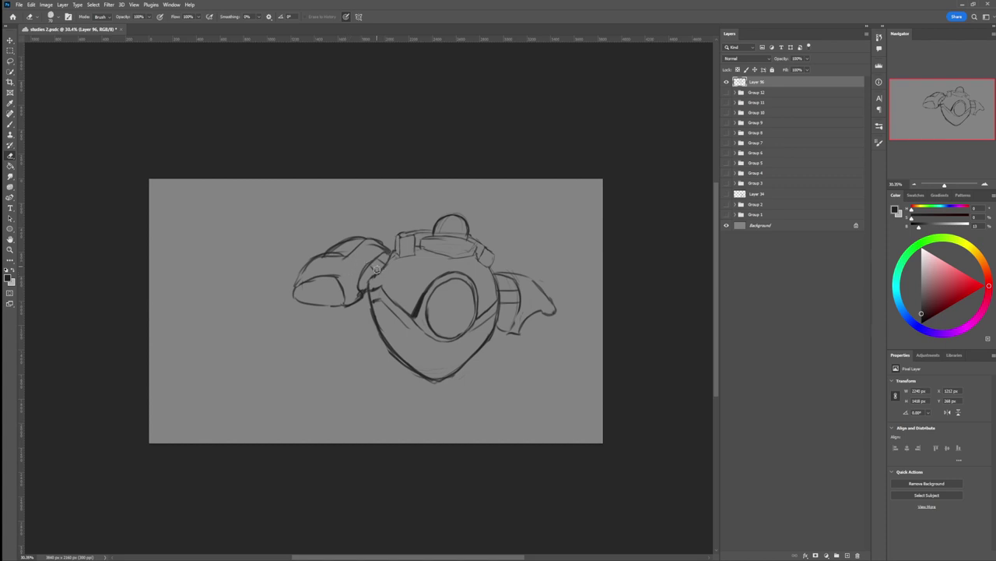
Step: Rough in curved forearm strokes below the left shoulder pad and trim them with the eraser
{"action": "key", "text": "z"}
{"action": "mouse_move", "coordinate": [342, 307]}
{"action": "left_mouse_down"}
{"action": "mouse_move", "coordinate": [328, 303]}
{"action": "mouse_move", "coordinate": [380, 321]}
{"action": "left_mouse_up"}
{"action": "scroll", "coordinate": [380, 320], "scroll_direction": "up", "scroll_amount": 2}
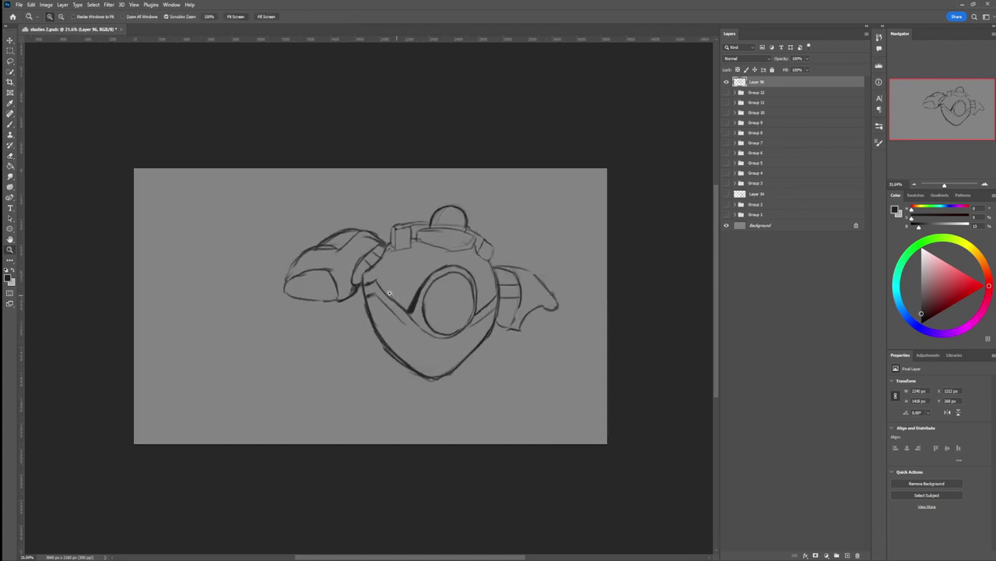
{"action": "key", "text": "b"}
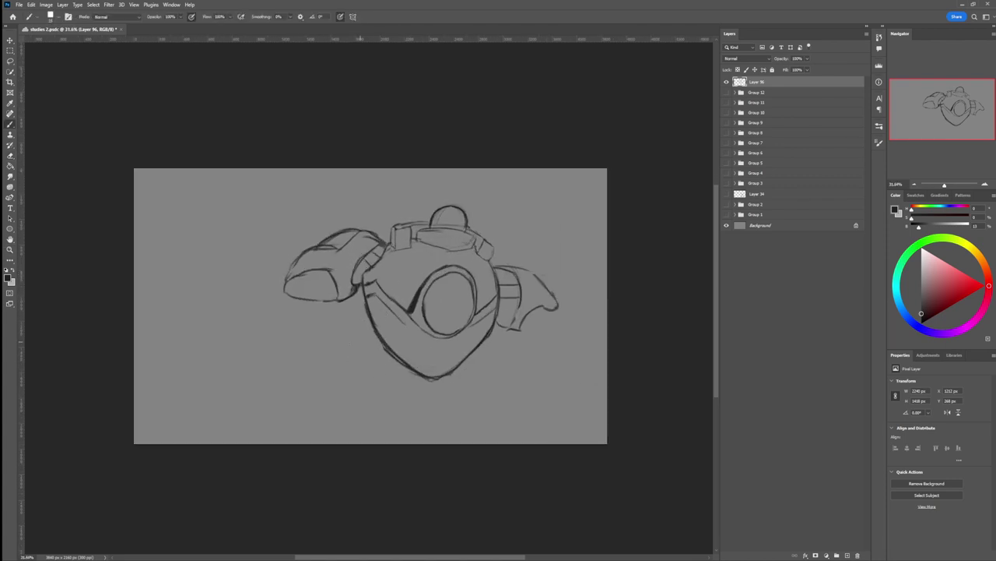
{"action": "left_click_drag", "start_coordinate": [351, 345], "coordinate": [334, 355]}
{"action": "left_click_drag", "start_coordinate": [321, 319], "coordinate": [343, 351]}
{"action": "left_click_drag", "start_coordinate": [296, 313], "coordinate": [342, 351]}
{"action": "key", "text": "e"}
Step: Draw a short upper arm from the shoulder pad's opening and a large rounded forearm contour, lightening excess lines with the eraser
{"action": "key", "text": "b"}
{"action": "left_click_drag", "start_coordinate": [291, 312], "coordinate": [328, 354]}
{"action": "mouse_move", "coordinate": [315, 274]}
{"action": "left_mouse_down"}
{"action": "mouse_move", "coordinate": [295, 304]}
{"action": "mouse_move", "coordinate": [311, 309]}
{"action": "mouse_move", "coordinate": [312, 282]}
{"action": "mouse_move", "coordinate": [308, 307]}
{"action": "left_mouse_up"}
{"action": "key", "text": "e"}
{"action": "mouse_move", "coordinate": [336, 256]}
{"action": "left_mouse_down"}
{"action": "mouse_move", "coordinate": [305, 313]}
{"action": "mouse_move", "coordinate": [258, 305]}
{"action": "mouse_move", "coordinate": [242, 333]}
{"action": "mouse_move", "coordinate": [244, 360]}
{"action": "mouse_move", "coordinate": [272, 374]}
{"action": "left_mouse_up"}
Step: Close the forearm into a tilted egg shape and add a small flat cap at its upper left
{"action": "key", "text": "b"}
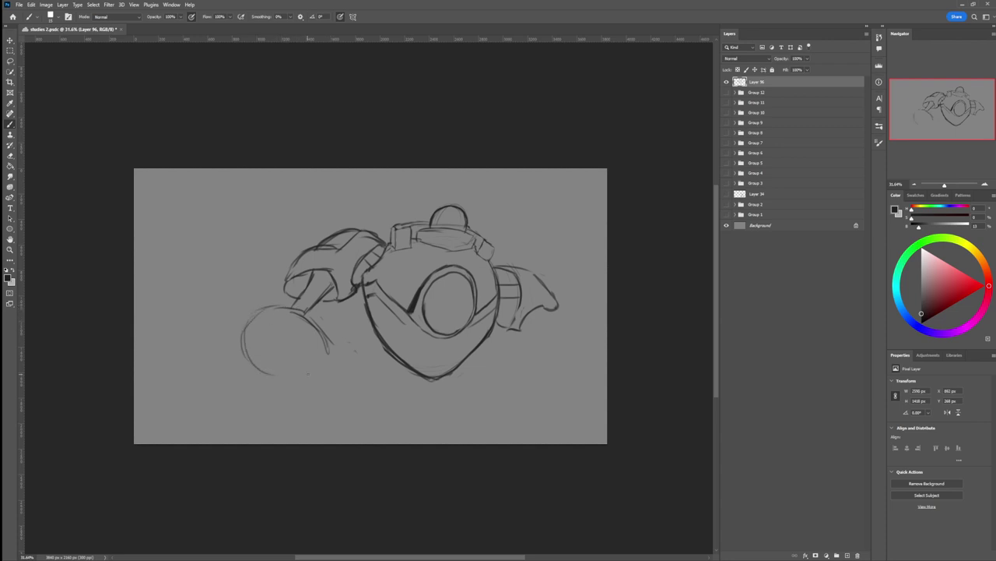
{"action": "left_click_drag", "start_coordinate": [296, 307], "coordinate": [324, 327]}
{"action": "left_click_drag", "start_coordinate": [247, 359], "coordinate": [315, 385]}
{"action": "mouse_move", "coordinate": [313, 324]}
{"action": "left_mouse_down"}
{"action": "mouse_move", "coordinate": [333, 337]}
{"action": "mouse_move", "coordinate": [339, 361]}
{"action": "mouse_move", "coordinate": [319, 388]}
{"action": "mouse_move", "coordinate": [288, 383]}
{"action": "mouse_move", "coordinate": [316, 324]}
{"action": "left_mouse_up"}
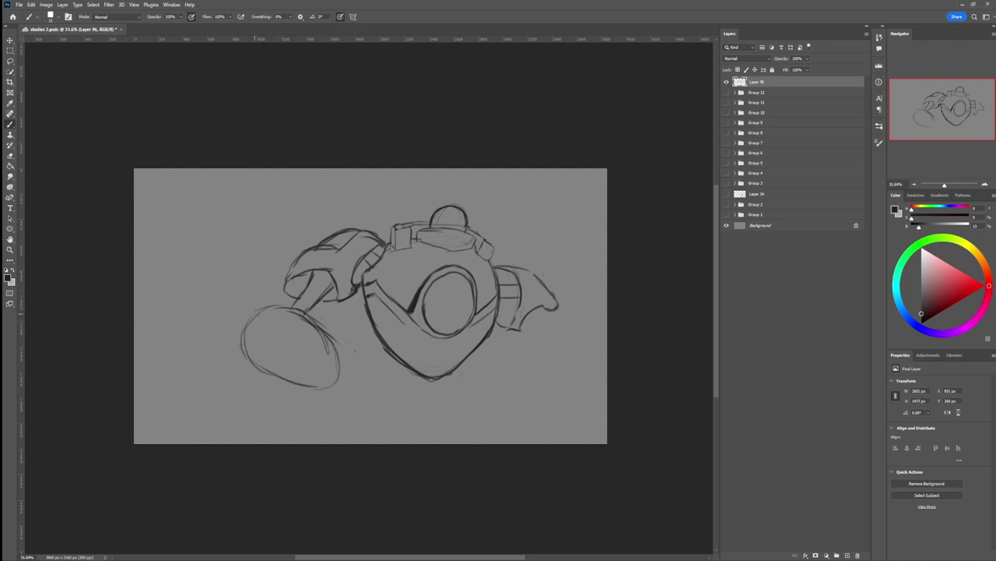
{"action": "left_click_drag", "start_coordinate": [258, 321], "coordinate": [298, 314]}
{"action": "mouse_move", "coordinate": [260, 306]}
{"action": "left_mouse_down"}
{"action": "mouse_move", "coordinate": [295, 299]}
{"action": "mouse_move", "coordinate": [294, 321]}
{"action": "mouse_move", "coordinate": [268, 319]}
{"action": "left_mouse_up"}
{"action": "key", "text": "e"}
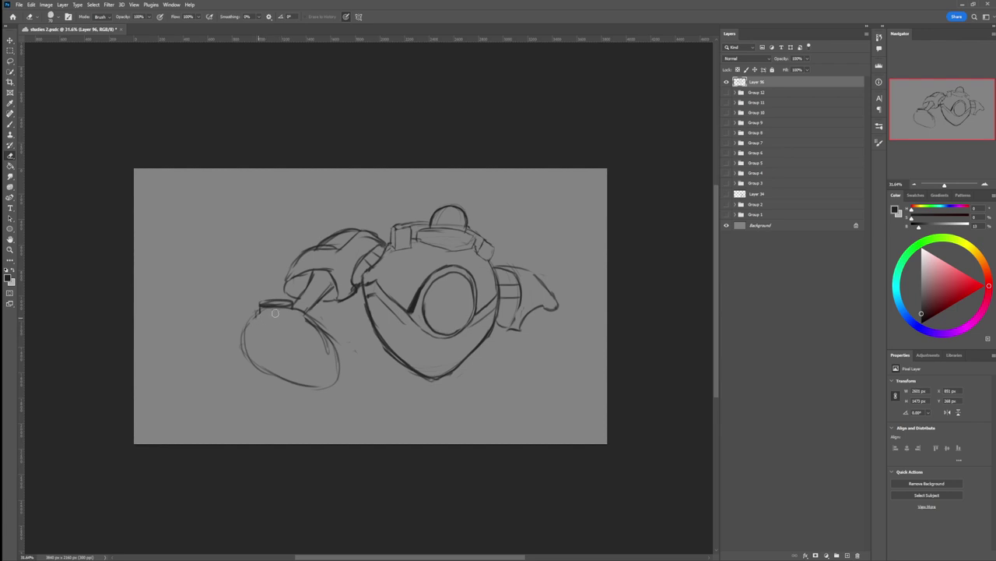
Step: Draw an inner contour with a rounded notch along the forearm's left side and erase overlapping lines near its top
{"action": "key", "text": "b"}
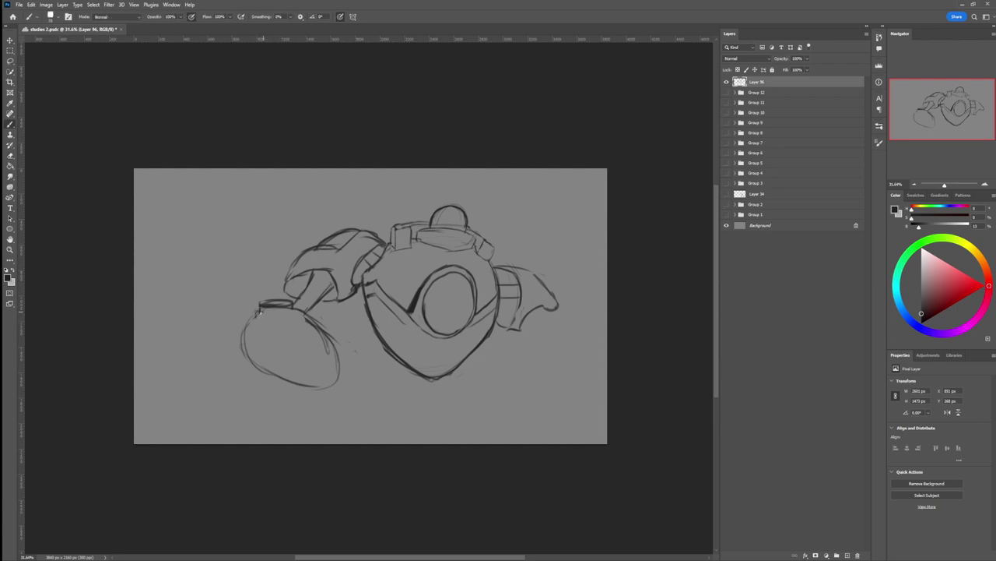
{"action": "mouse_move", "coordinate": [257, 314]}
{"action": "left_mouse_down"}
{"action": "mouse_move", "coordinate": [297, 311]}
{"action": "mouse_move", "coordinate": [312, 322]}
{"action": "mouse_move", "coordinate": [259, 358]}
{"action": "mouse_move", "coordinate": [265, 337]}
{"action": "mouse_move", "coordinate": [266, 370]}
{"action": "mouse_move", "coordinate": [274, 344]}
{"action": "mouse_move", "coordinate": [263, 320]}
{"action": "mouse_move", "coordinate": [259, 356]}
{"action": "left_mouse_up"}
{"action": "key", "text": "e"}
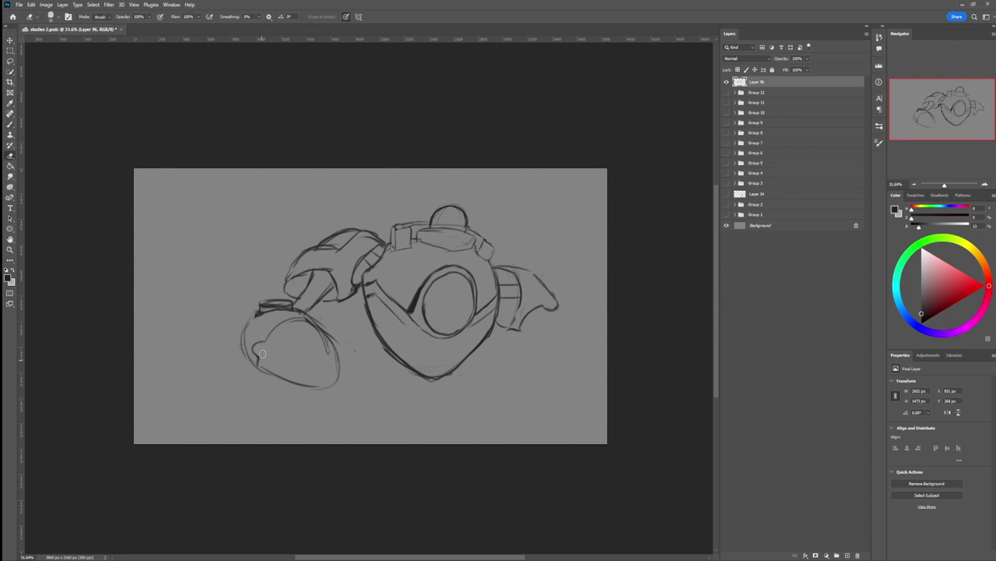
{"action": "left_click_drag", "start_coordinate": [296, 321], "coordinate": [308, 324]}
Step: Draw a hooked finger joint with a rectangular plate at the forearm's right end and erase the lines inside the plate
{"action": "key", "text": "b"}
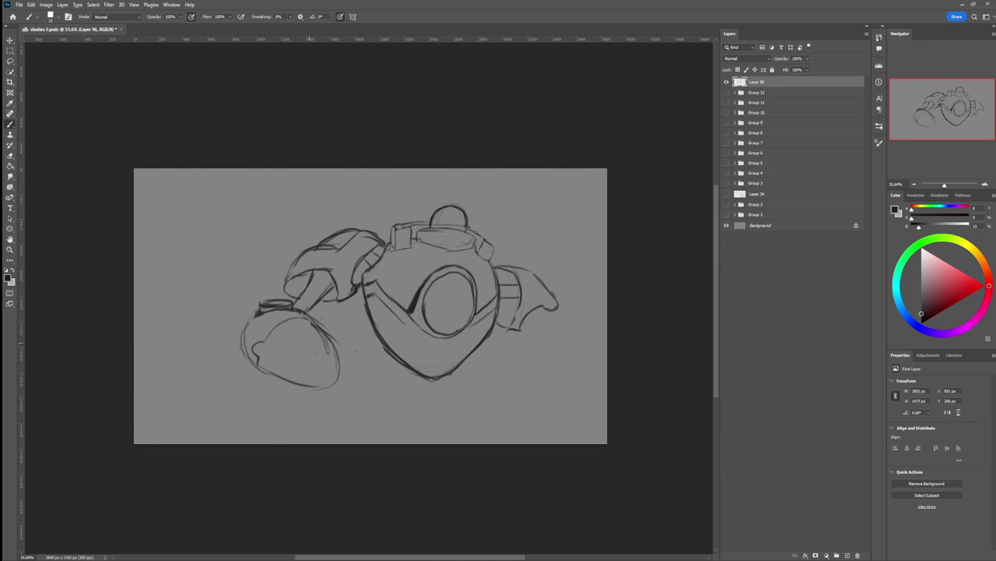
{"action": "mouse_move", "coordinate": [307, 348]}
{"action": "left_mouse_down"}
{"action": "mouse_move", "coordinate": [320, 340]}
{"action": "mouse_move", "coordinate": [328, 355]}
{"action": "left_mouse_up"}
{"action": "key", "text": "ctrl+z"}
{"action": "key", "text": "ctrl+z"}
{"action": "left_click_drag", "start_coordinate": [315, 360], "coordinate": [328, 353]}
{"action": "mouse_move", "coordinate": [330, 362]}
{"action": "left_mouse_down"}
{"action": "mouse_move", "coordinate": [332, 372]}
{"action": "mouse_move", "coordinate": [352, 367]}
{"action": "mouse_move", "coordinate": [334, 333]}
{"action": "mouse_move", "coordinate": [316, 337]}
{"action": "mouse_move", "coordinate": [333, 333]}
{"action": "left_mouse_up"}
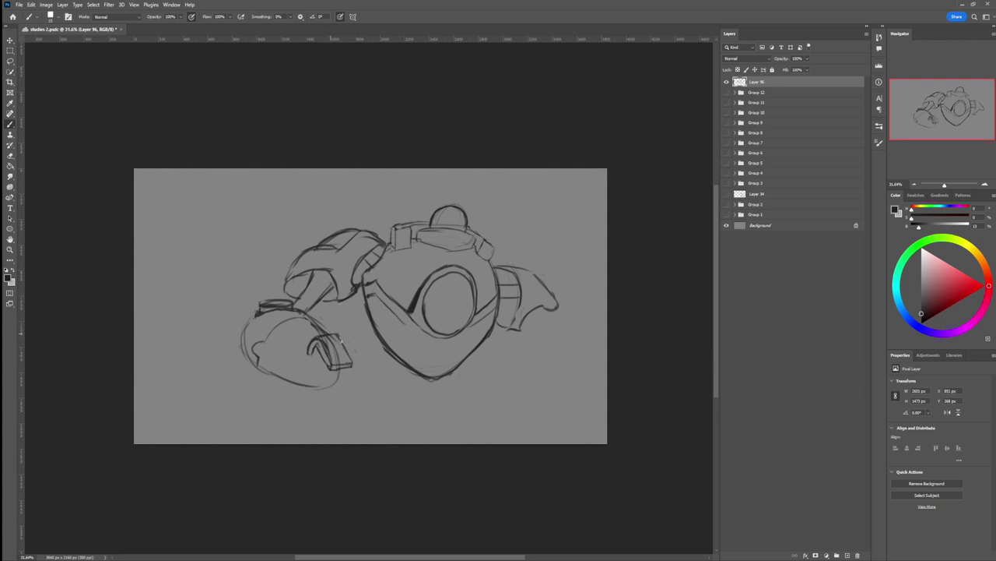
{"action": "key", "text": "e"}
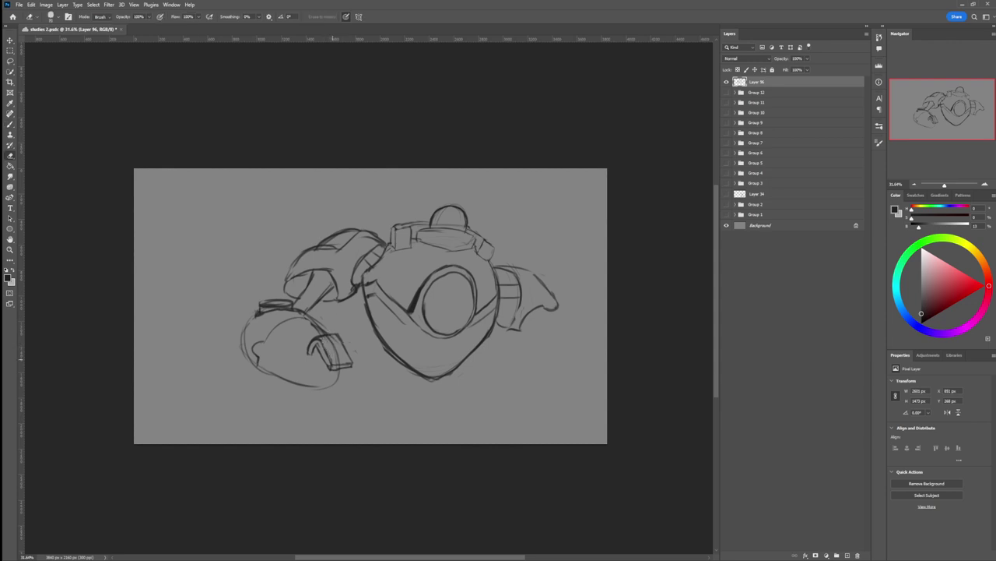
{"action": "mouse_move", "coordinate": [323, 347]}
{"action": "left_mouse_down"}
{"action": "mouse_move", "coordinate": [336, 343]}
{"action": "mouse_move", "coordinate": [341, 364]}
{"action": "left_mouse_up"}
Step: Draw a second hooked finger joint on the right side of the hand plate and erase the overlapping lines
{"action": "key", "text": "b"}
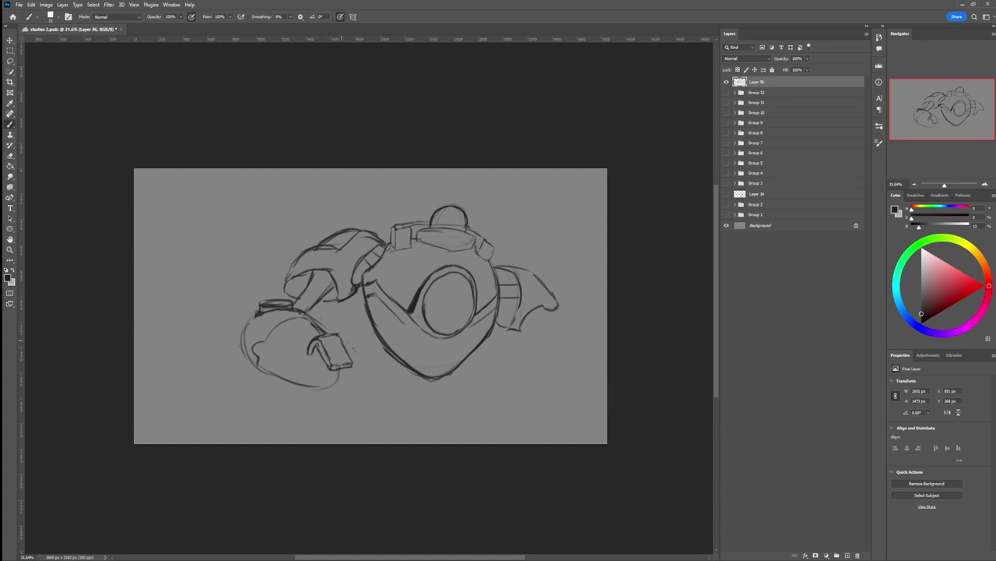
{"action": "mouse_move", "coordinate": [343, 340]}
{"action": "left_mouse_down"}
{"action": "mouse_move", "coordinate": [357, 363]}
{"action": "mouse_move", "coordinate": [358, 343]}
{"action": "mouse_move", "coordinate": [358, 372]}
{"action": "mouse_move", "coordinate": [355, 351]}
{"action": "left_mouse_up"}
{"action": "key", "text": "e"}
{"action": "left_click_drag", "start_coordinate": [348, 341], "coordinate": [354, 339]}
{"action": "key", "text": "b"}
{"action": "key", "text": "e"}
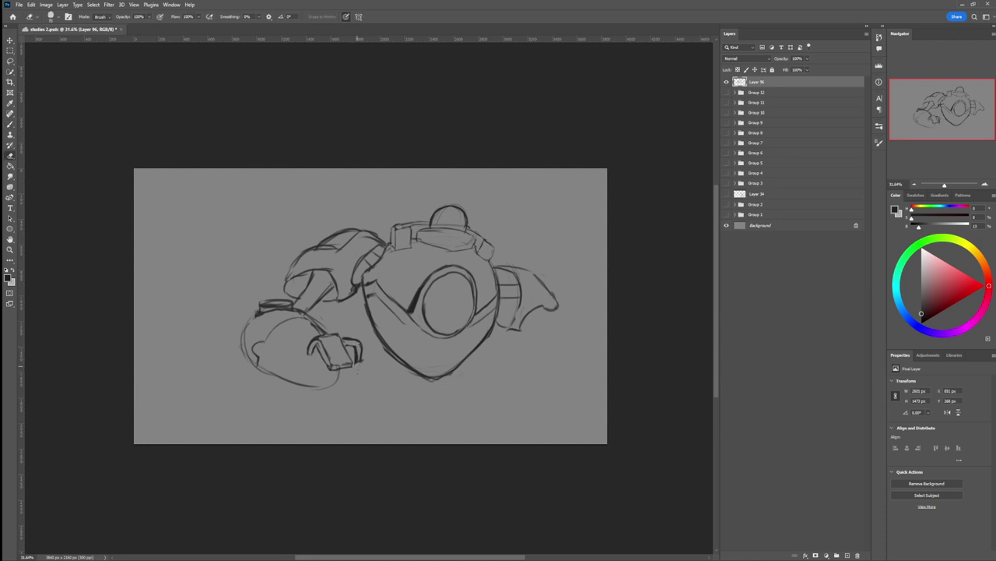
Step: Extend the right finger downward with narrow parallel segments and add a flat fingertip plate under the hand
{"action": "key", "text": "b"}
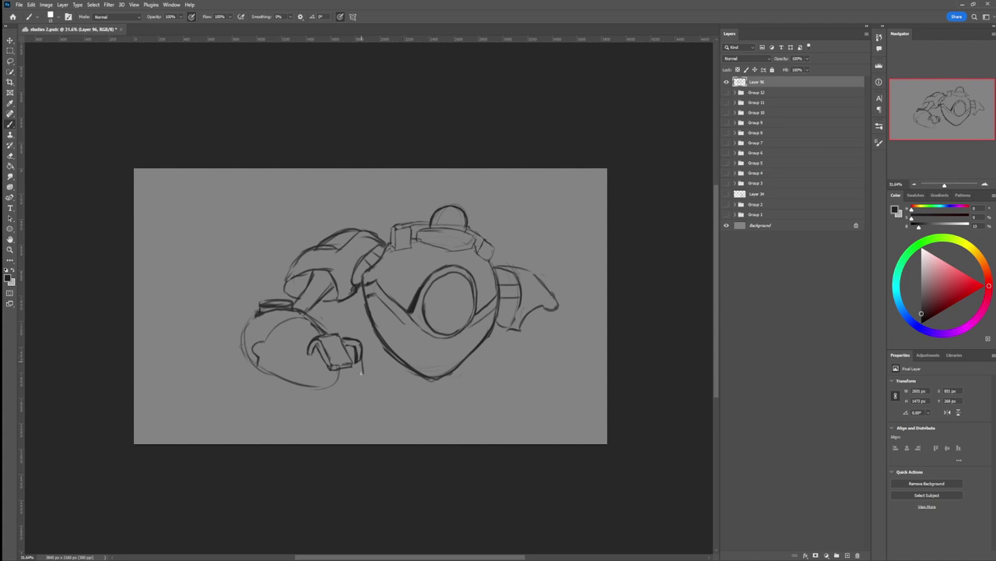
{"action": "left_click_drag", "start_coordinate": [358, 366], "coordinate": [360, 382]}
{"action": "key", "text": "e"}
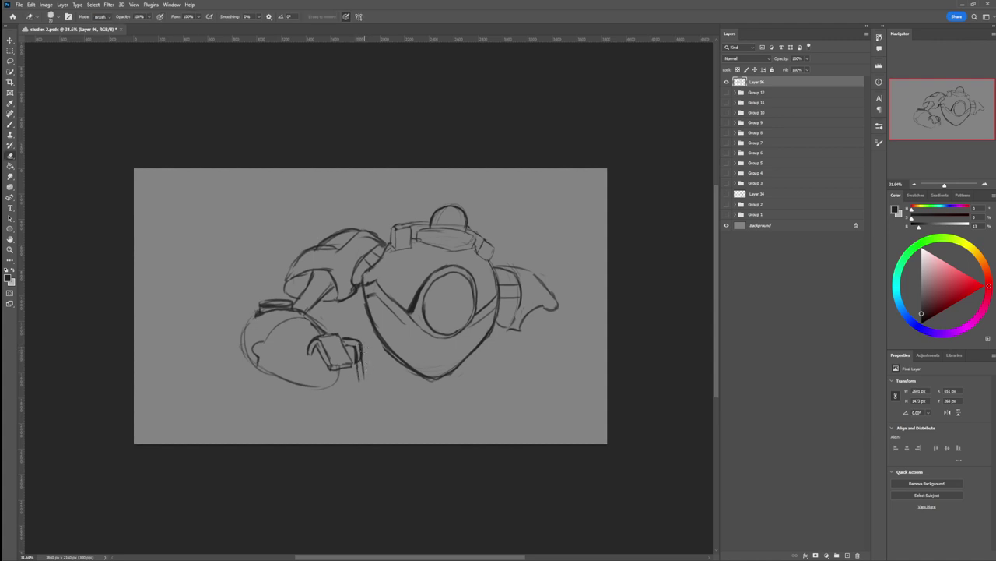
{"action": "key", "text": "b"}
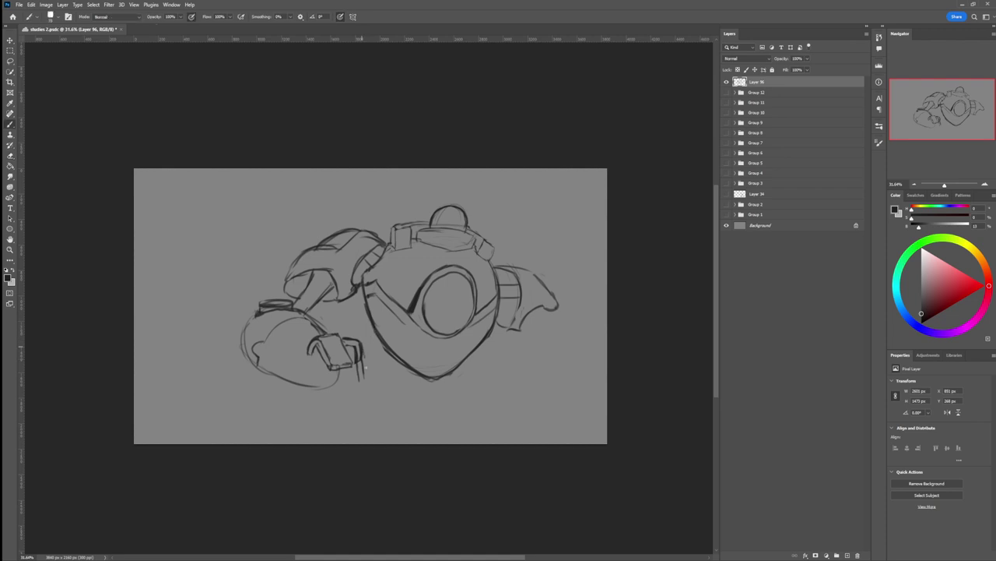
{"action": "left_click_drag", "start_coordinate": [365, 365], "coordinate": [367, 379]}
{"action": "mouse_move", "coordinate": [364, 346]}
{"action": "left_mouse_down"}
{"action": "mouse_move", "coordinate": [361, 384]}
{"action": "mouse_move", "coordinate": [342, 350]}
{"action": "mouse_move", "coordinate": [338, 378]}
{"action": "left_mouse_up"}
{"action": "mouse_move", "coordinate": [338, 385]}
{"action": "left_mouse_down"}
{"action": "mouse_move", "coordinate": [363, 393]}
{"action": "mouse_move", "coordinate": [322, 389]}
{"action": "mouse_move", "coordinate": [341, 400]}
{"action": "mouse_move", "coordinate": [319, 387]}
{"action": "left_mouse_up"}
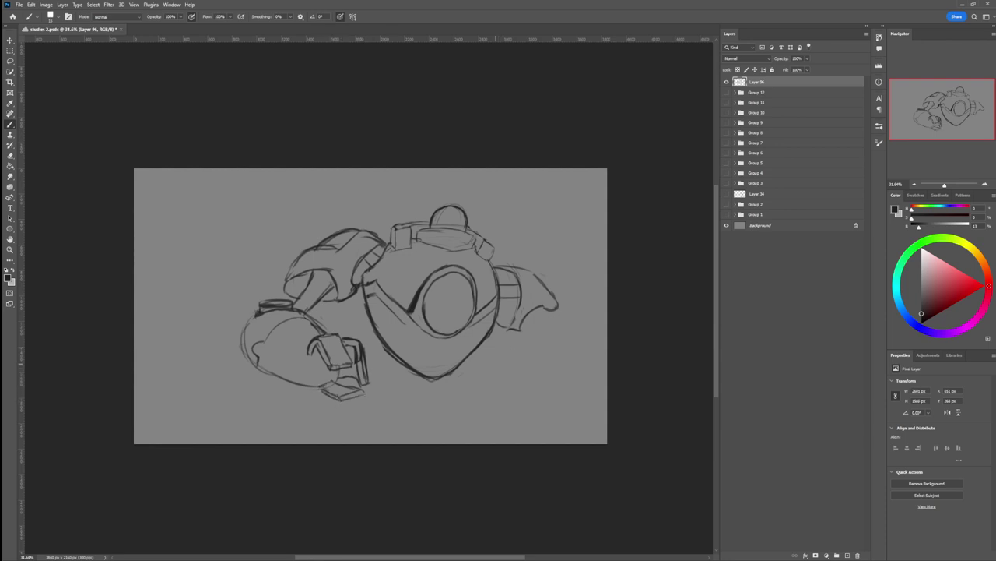
Step: Sketch a flat ellipse beneath the body's pointed tip
{"action": "mouse_move", "coordinate": [459, 365]}
{"action": "left_mouse_down"}
{"action": "mouse_move", "coordinate": [478, 361]}
{"action": "mouse_move", "coordinate": [481, 380]}
{"action": "left_mouse_up"}
{"action": "mouse_move", "coordinate": [393, 387]}
{"action": "left_mouse_down"}
{"action": "mouse_move", "coordinate": [432, 381]}
{"action": "mouse_move", "coordinate": [422, 391]}
{"action": "left_mouse_up"}
{"action": "mouse_move", "coordinate": [464, 358]}
{"action": "left_mouse_down"}
{"action": "mouse_move", "coordinate": [472, 381]}
{"action": "mouse_move", "coordinate": [446, 385]}
{"action": "left_mouse_up"}
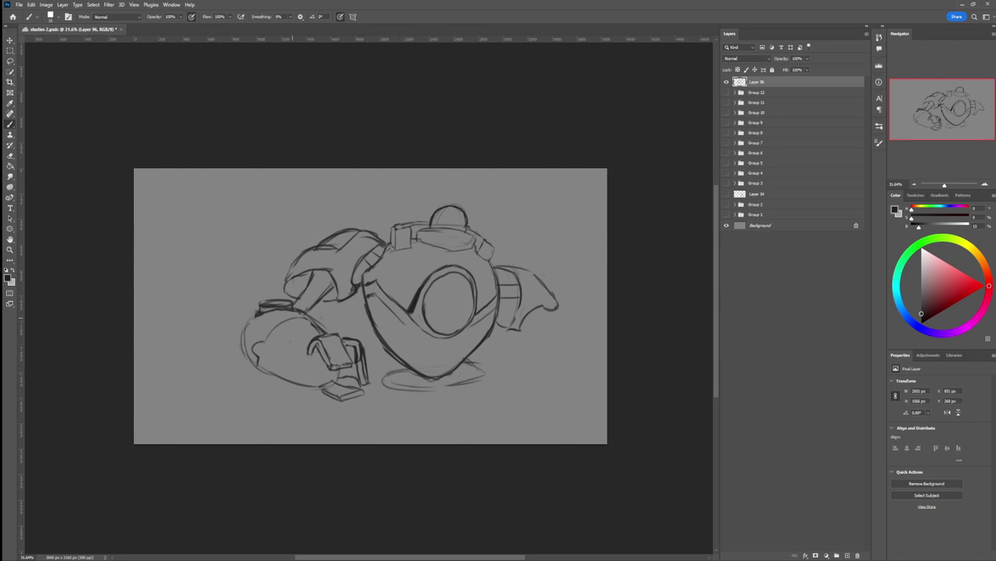
Step: Draw a blocky bent finger with a rounded top at the forearm's lower edge, left of the hand plate
{"action": "mouse_move", "coordinate": [314, 365]}
{"action": "left_mouse_down"}
{"action": "mouse_move", "coordinate": [312, 364]}
{"action": "mouse_move", "coordinate": [316, 399]}
{"action": "mouse_move", "coordinate": [304, 358]}
{"action": "mouse_move", "coordinate": [291, 362]}
{"action": "mouse_move", "coordinate": [314, 393]}
{"action": "mouse_move", "coordinate": [292, 389]}
{"action": "mouse_move", "coordinate": [291, 361]}
{"action": "mouse_move", "coordinate": [294, 388]}
{"action": "left_mouse_up"}
{"action": "key", "text": "e"}
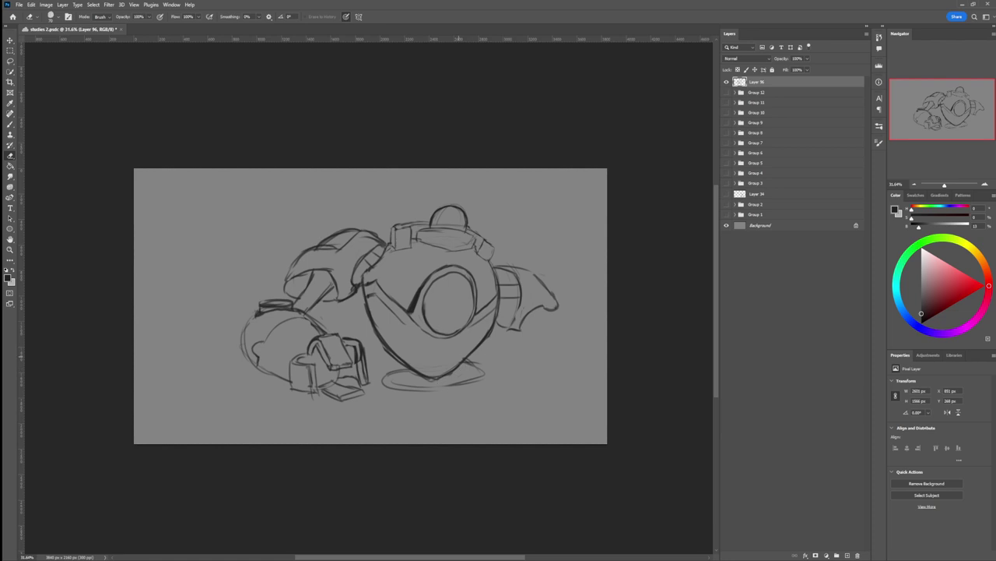
Step: Replace the ellipse under the body with a deeper, tilted pelvis outline and erase its excess side lines
{"action": "key", "text": "b"}
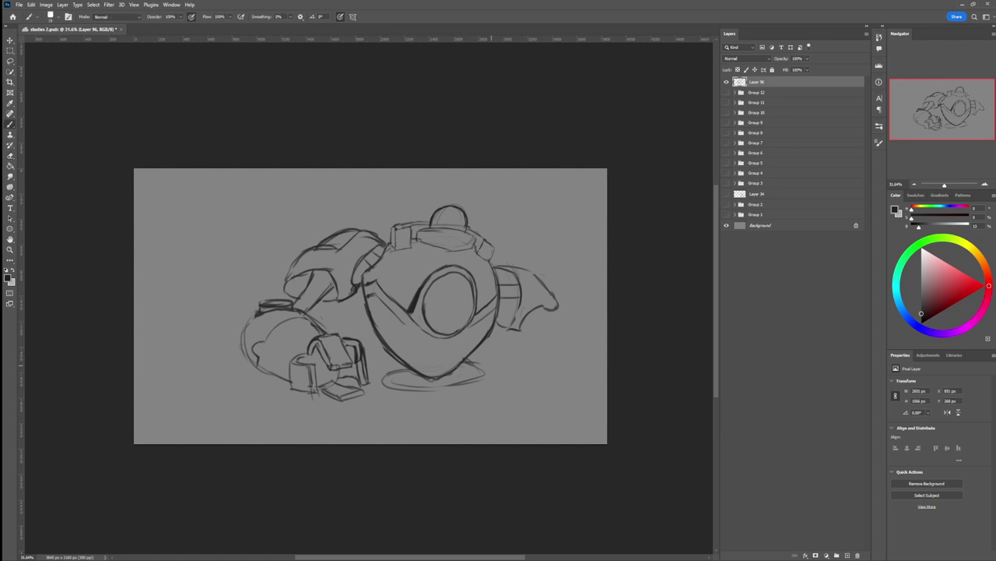
{"action": "mouse_move", "coordinate": [458, 363]}
{"action": "left_mouse_down"}
{"action": "mouse_move", "coordinate": [476, 366]}
{"action": "mouse_move", "coordinate": [458, 394]}
{"action": "left_mouse_up"}
{"action": "mouse_move", "coordinate": [411, 370]}
{"action": "left_mouse_down"}
{"action": "mouse_move", "coordinate": [386, 378]}
{"action": "mouse_move", "coordinate": [433, 400]}
{"action": "left_mouse_up"}
{"action": "mouse_move", "coordinate": [463, 362]}
{"action": "left_mouse_down"}
{"action": "mouse_move", "coordinate": [478, 385]}
{"action": "mouse_move", "coordinate": [386, 403]}
{"action": "mouse_move", "coordinate": [438, 402]}
{"action": "mouse_move", "coordinate": [427, 400]}
{"action": "mouse_move", "coordinate": [484, 364]}
{"action": "mouse_move", "coordinate": [439, 405]}
{"action": "left_mouse_up"}
{"action": "key", "text": "e"}
{"action": "mouse_move", "coordinate": [402, 368]}
{"action": "left_mouse_down"}
{"action": "mouse_move", "coordinate": [391, 375]}
{"action": "mouse_move", "coordinate": [404, 408]}
{"action": "mouse_move", "coordinate": [393, 397]}
{"action": "left_mouse_up"}
{"action": "key", "text": "b"}
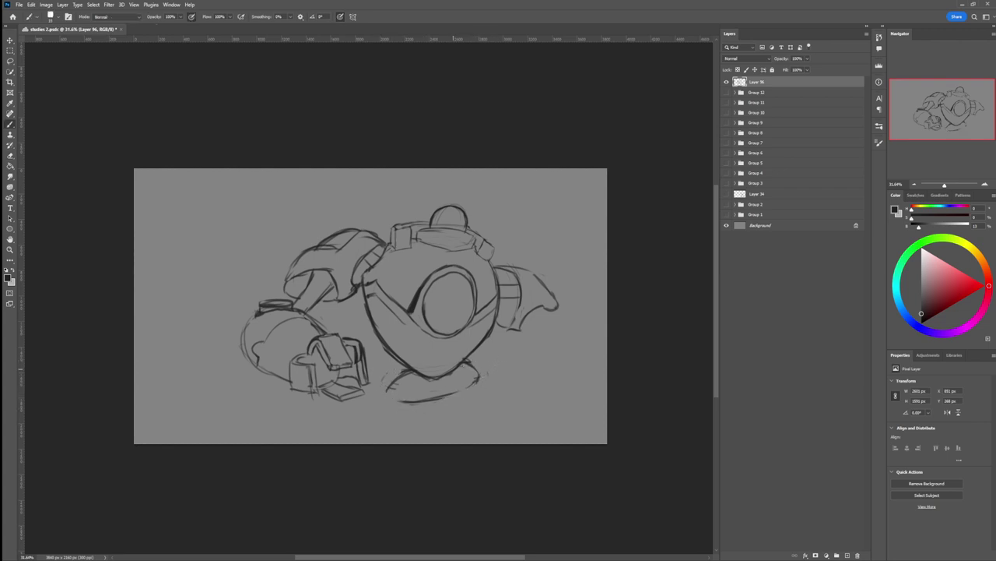
Step: Draw a tighter rounded loop inside the pelvis outline and erase the surplus outer lines
{"action": "mouse_move", "coordinate": [469, 370]}
{"action": "left_mouse_down"}
{"action": "mouse_move", "coordinate": [459, 363]}
{"action": "mouse_move", "coordinate": [474, 378]}
{"action": "mouse_move", "coordinate": [437, 397]}
{"action": "mouse_move", "coordinate": [399, 390]}
{"action": "mouse_move", "coordinate": [465, 385]}
{"action": "left_mouse_up"}
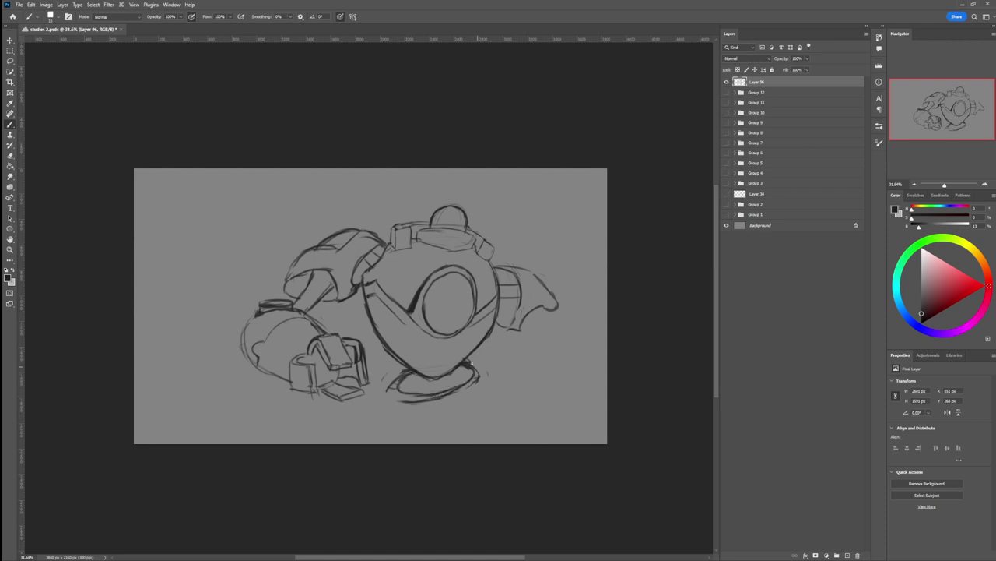
{"action": "key", "text": "e"}
{"action": "mouse_move", "coordinate": [404, 379]}
{"action": "left_mouse_down"}
{"action": "mouse_move", "coordinate": [394, 400]}
{"action": "mouse_move", "coordinate": [460, 397]}
{"action": "mouse_move", "coordinate": [480, 374]}
{"action": "mouse_move", "coordinate": [477, 361]}
{"action": "left_mouse_up"}
{"action": "key", "text": "b"}
{"action": "scroll", "coordinate": [413, 385], "scroll_direction": "down", "scroll_amount": 2}
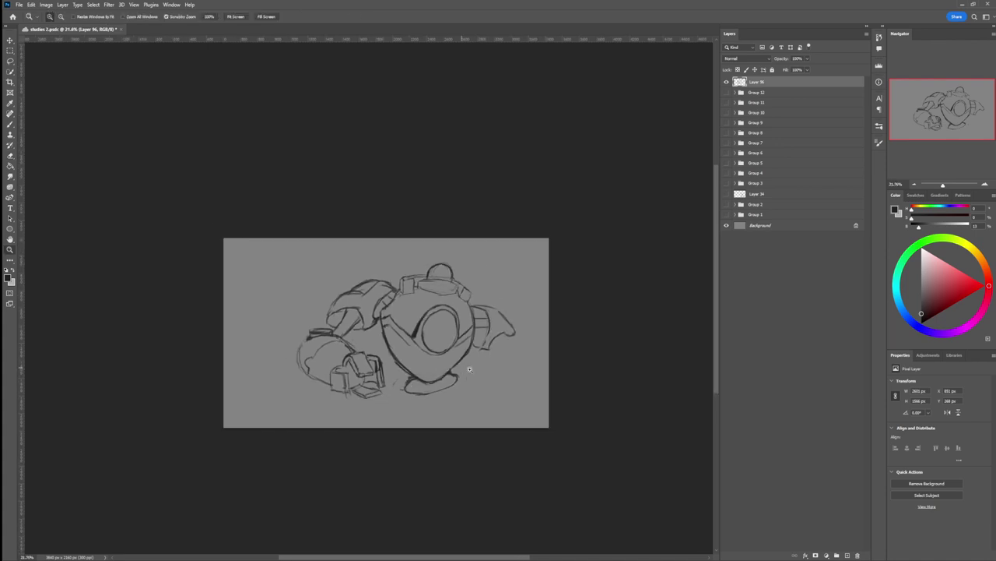
Step: Add a thick curved band beneath the pelvis loop and erase its right end
{"action": "mouse_move", "coordinate": [457, 374]}
{"action": "left_mouse_down"}
{"action": "mouse_move", "coordinate": [403, 390]}
{"action": "mouse_move", "coordinate": [443, 398]}
{"action": "mouse_move", "coordinate": [455, 379]}
{"action": "mouse_move", "coordinate": [439, 392]}
{"action": "mouse_move", "coordinate": [404, 387]}
{"action": "mouse_move", "coordinate": [456, 388]}
{"action": "mouse_move", "coordinate": [433, 380]}
{"action": "mouse_move", "coordinate": [412, 396]}
{"action": "mouse_move", "coordinate": [405, 390]}
{"action": "mouse_move", "coordinate": [434, 404]}
{"action": "mouse_move", "coordinate": [456, 382]}
{"action": "mouse_move", "coordinate": [438, 402]}
{"action": "left_mouse_up"}
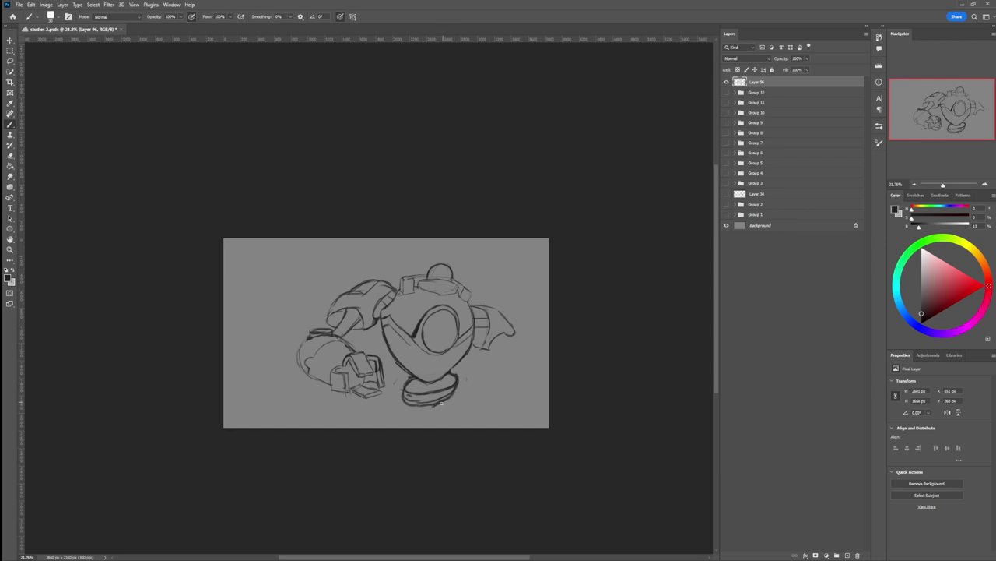
{"action": "key", "text": "e"}
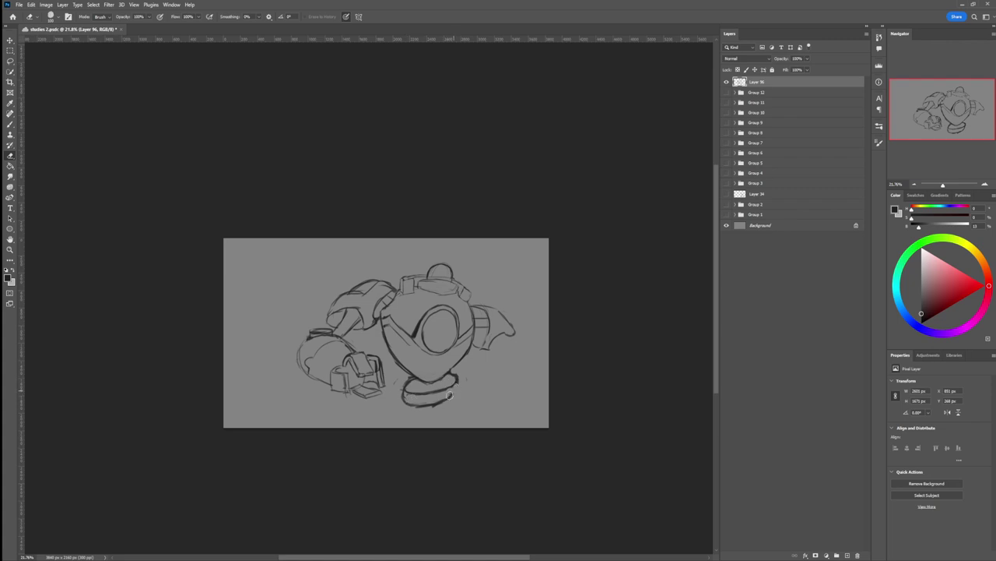
{"action": "key", "text": "b"}
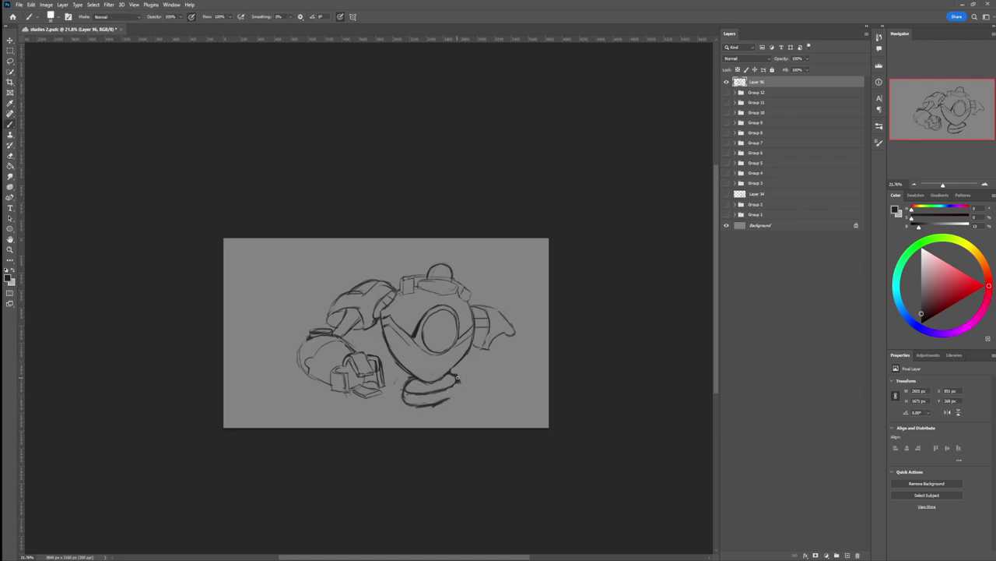
Step: Reshape the pelvis into a wide boat form with pointed ends and a curved lower rim, erasing stray lines
{"action": "left_click_drag", "start_coordinate": [459, 382], "coordinate": [444, 399]}
{"action": "mouse_move", "coordinate": [405, 394]}
{"action": "left_mouse_down"}
{"action": "mouse_move", "coordinate": [399, 400]}
{"action": "mouse_move", "coordinate": [402, 384]}
{"action": "mouse_move", "coordinate": [397, 392]}
{"action": "mouse_move", "coordinate": [416, 392]}
{"action": "mouse_move", "coordinate": [400, 397]}
{"action": "mouse_move", "coordinate": [417, 403]}
{"action": "left_mouse_up"}
{"action": "key", "text": "e"}
{"action": "key", "text": "b"}
{"action": "left_click_drag", "start_coordinate": [413, 402], "coordinate": [434, 404]}
{"action": "key", "text": "e"}
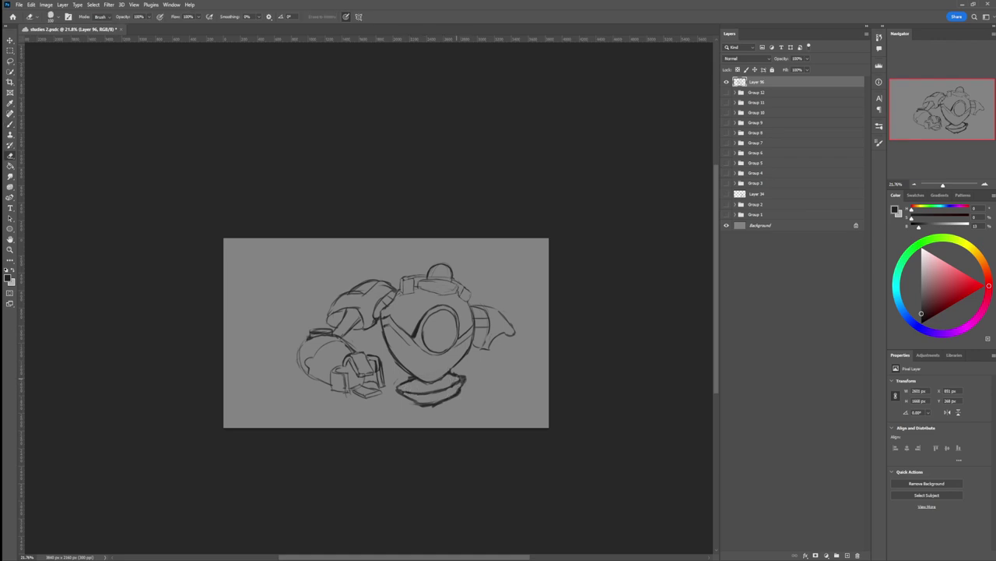
{"action": "key", "text": "b"}
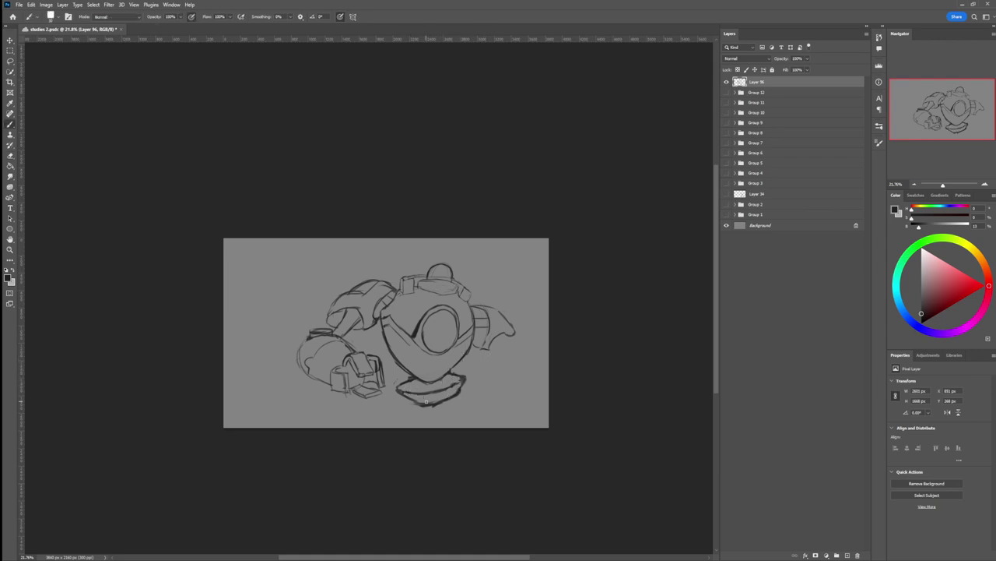
Step: Scale the whole character sketch down and move it up and right to make room for legs
{"action": "key", "text": "ctrl+t"}
{"action": "left_click_drag", "start_coordinate": [516, 262], "coordinate": [488, 280]}
{"action": "left_click_drag", "start_coordinate": [472, 312], "coordinate": [503, 295]}
{"action": "key", "text": "Return"}
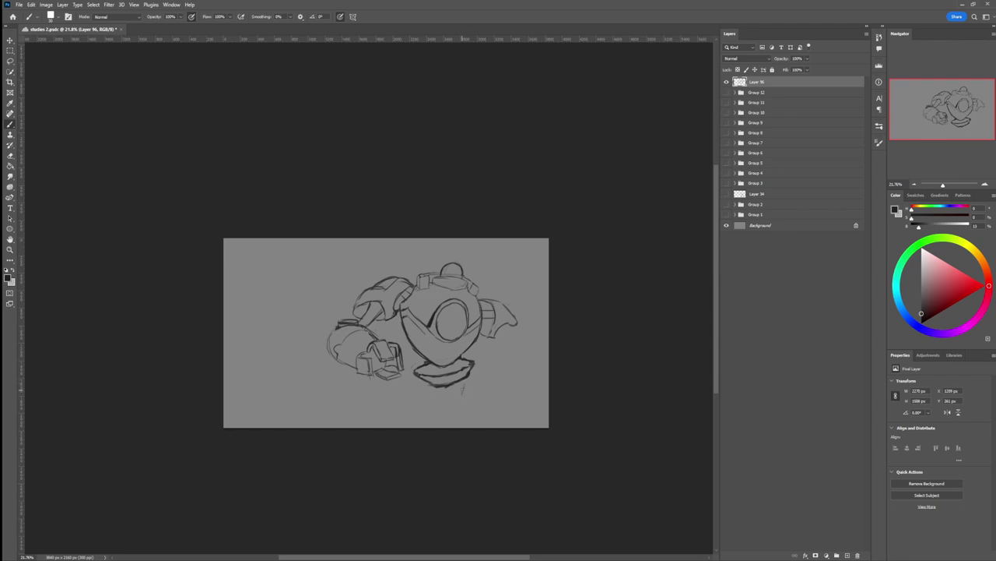
Step: Draw two spread legs below the pelvis, with a jointed left leg and a rounded boot outline on the right
{"action": "mouse_move", "coordinate": [455, 381]}
{"action": "left_mouse_down"}
{"action": "mouse_move", "coordinate": [422, 379]}
{"action": "mouse_move", "coordinate": [433, 390]}
{"action": "mouse_move", "coordinate": [421, 378]}
{"action": "mouse_move", "coordinate": [431, 383]}
{"action": "mouse_move", "coordinate": [419, 392]}
{"action": "mouse_move", "coordinate": [418, 377]}
{"action": "mouse_move", "coordinate": [424, 393]}
{"action": "mouse_move", "coordinate": [431, 386]}
{"action": "mouse_move", "coordinate": [413, 410]}
{"action": "left_mouse_up"}
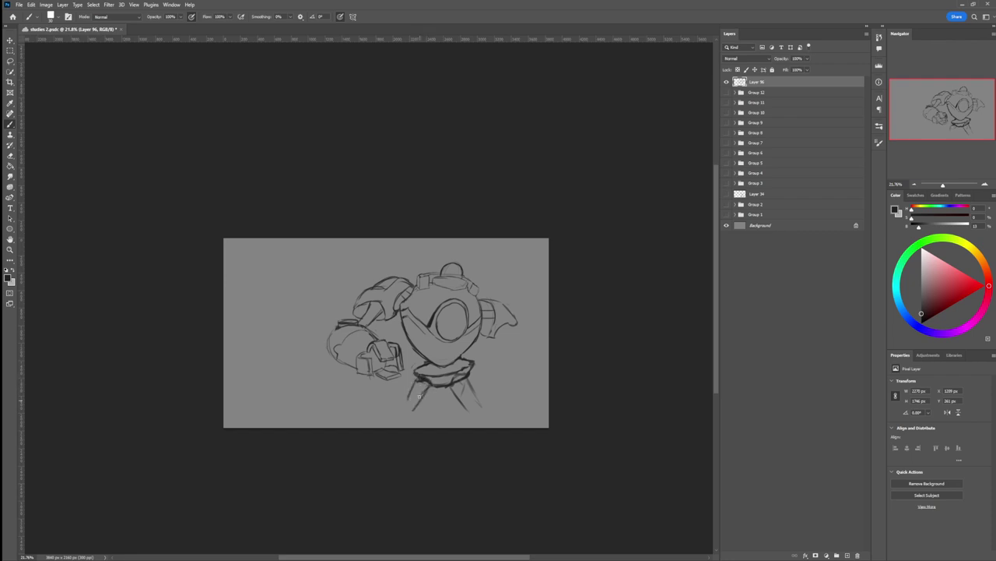
{"action": "mouse_move", "coordinate": [419, 375]}
{"action": "left_mouse_down"}
{"action": "mouse_move", "coordinate": [410, 416]}
{"action": "mouse_move", "coordinate": [399, 411]}
{"action": "mouse_move", "coordinate": [396, 423]}
{"action": "mouse_move", "coordinate": [411, 422]}
{"action": "left_mouse_up"}
{"action": "mouse_move", "coordinate": [397, 424]}
{"action": "left_mouse_down"}
{"action": "mouse_move", "coordinate": [419, 396]}
{"action": "mouse_move", "coordinate": [477, 403]}
{"action": "mouse_move", "coordinate": [454, 427]}
{"action": "mouse_move", "coordinate": [470, 409]}
{"action": "mouse_move", "coordinate": [453, 428]}
{"action": "left_mouse_up"}
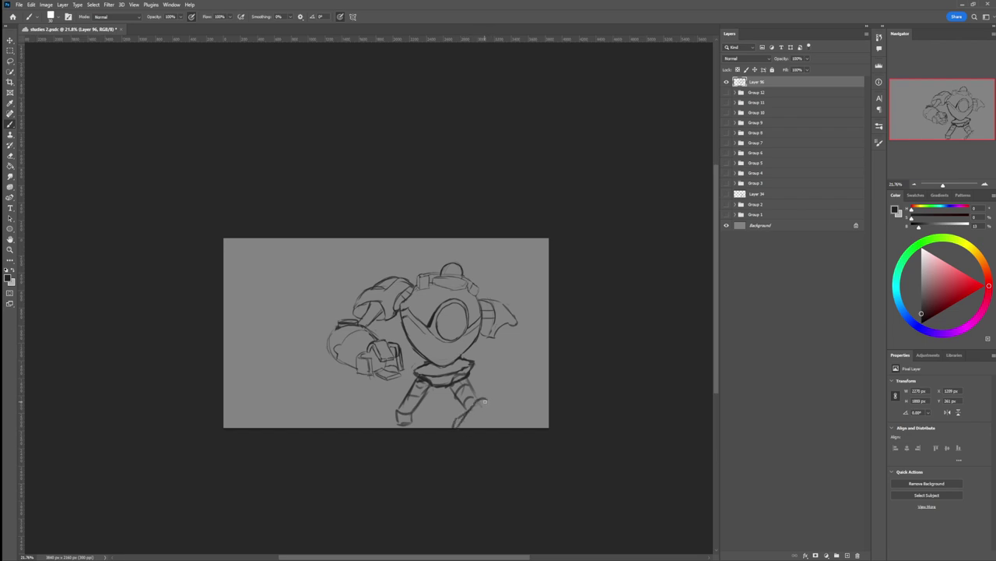
Step: Scale the character sketch down slightly to free space below the feet
{"action": "key", "text": "ctrl+t"}
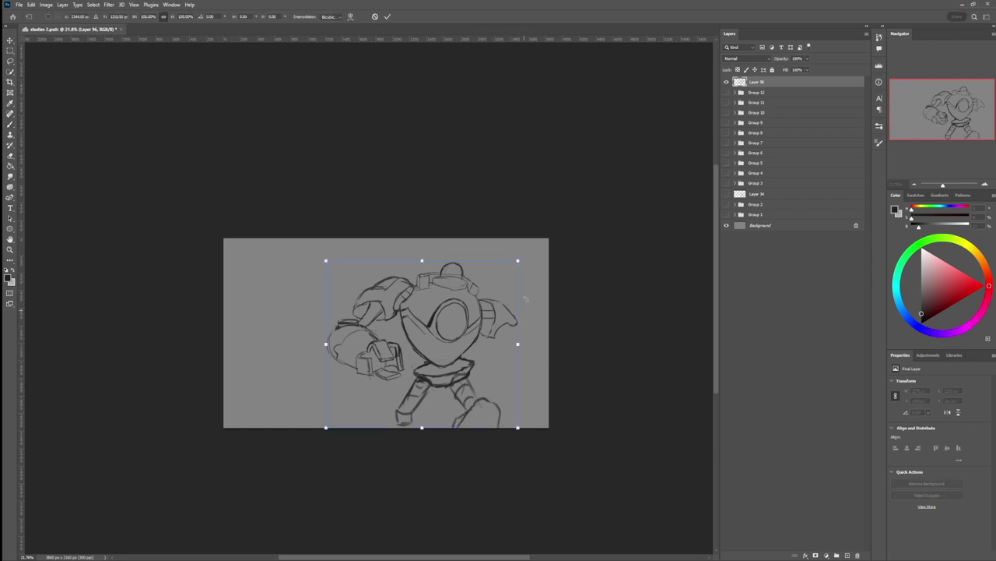
{"action": "mouse_move", "coordinate": [517, 261]}
{"action": "left_mouse_down"}
{"action": "mouse_move", "coordinate": [501, 276]}
{"action": "mouse_move", "coordinate": [505, 289]}
{"action": "mouse_move", "coordinate": [503, 274]}
{"action": "mouse_move", "coordinate": [496, 284]}
{"action": "left_mouse_up"}
{"action": "key", "text": "Return"}
Step: Draw a tall rounded boot on each leg, with a curved band across each, and erase overlapping leg lines
{"action": "key", "text": "b"}
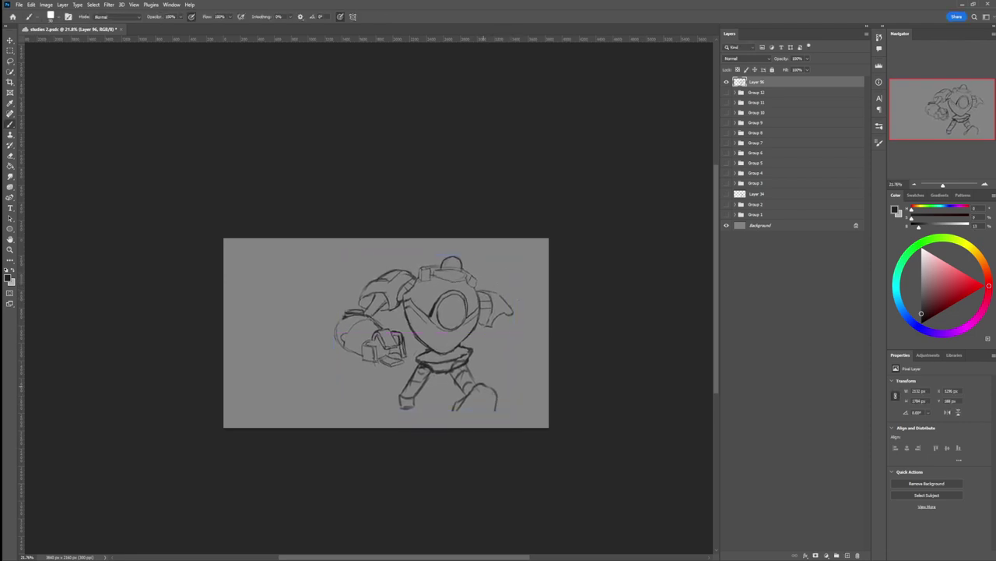
{"action": "left_click_drag", "start_coordinate": [483, 383], "coordinate": [497, 427]}
{"action": "left_click_drag", "start_coordinate": [470, 393], "coordinate": [450, 410]}
{"action": "left_click_drag", "start_coordinate": [450, 410], "coordinate": [449, 437]}
{"action": "key", "text": "e"}
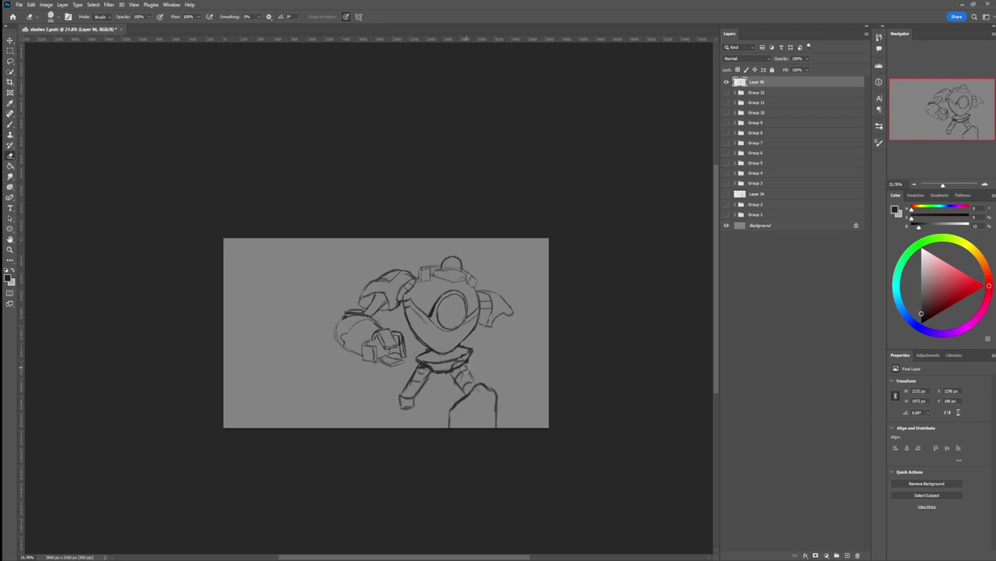
{"action": "key", "text": "b"}
{"action": "mouse_move", "coordinate": [450, 419]}
{"action": "left_mouse_down"}
{"action": "mouse_move", "coordinate": [494, 405]}
{"action": "mouse_move", "coordinate": [475, 389]}
{"action": "mouse_move", "coordinate": [492, 383]}
{"action": "mouse_move", "coordinate": [496, 417]}
{"action": "left_mouse_up"}
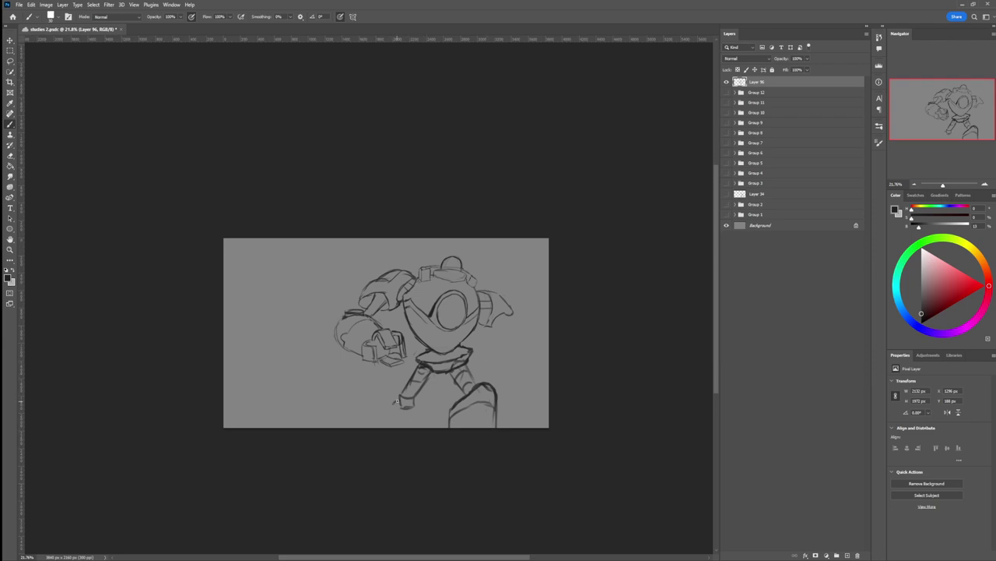
{"action": "mouse_move", "coordinate": [399, 400]}
{"action": "left_mouse_down"}
{"action": "mouse_move", "coordinate": [385, 440]}
{"action": "mouse_move", "coordinate": [399, 401]}
{"action": "mouse_move", "coordinate": [401, 409]}
{"action": "mouse_move", "coordinate": [420, 400]}
{"action": "mouse_move", "coordinate": [409, 408]}
{"action": "mouse_move", "coordinate": [414, 401]}
{"action": "mouse_move", "coordinate": [422, 417]}
{"action": "mouse_move", "coordinate": [421, 407]}
{"action": "mouse_move", "coordinate": [422, 432]}
{"action": "mouse_move", "coordinate": [395, 417]}
{"action": "mouse_move", "coordinate": [424, 414]}
{"action": "left_mouse_up"}
Step: Draw a short upper arm below the right shoulder fin, ending in a curved line
{"action": "left_click", "coordinate": [446, 384], "text": "alt"}
{"action": "left_click", "coordinate": [482, 351], "text": "ctrl"}
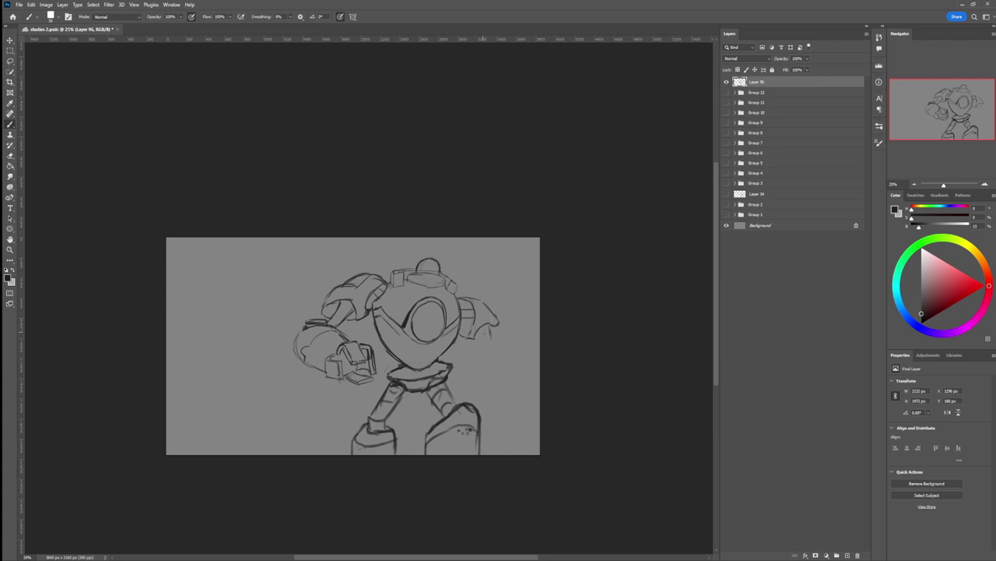
{"action": "mouse_move", "coordinate": [480, 328]}
{"action": "left_mouse_down"}
{"action": "mouse_move", "coordinate": [494, 353]}
{"action": "mouse_move", "coordinate": [477, 354]}
{"action": "mouse_move", "coordinate": [498, 341]}
{"action": "left_mouse_up"}
Step: Lasso the right boot, scale it down slightly in place, and deselect it
{"action": "key", "text": "l"}
{"action": "mouse_move", "coordinate": [475, 401]}
{"action": "left_mouse_down"}
{"action": "mouse_move", "coordinate": [436, 419]}
{"action": "mouse_move", "coordinate": [489, 455]}
{"action": "mouse_move", "coordinate": [477, 400]}
{"action": "mouse_move", "coordinate": [492, 403]}
{"action": "mouse_move", "coordinate": [482, 415]}
{"action": "left_mouse_up"}
{"action": "key", "text": "ctrl+t"}
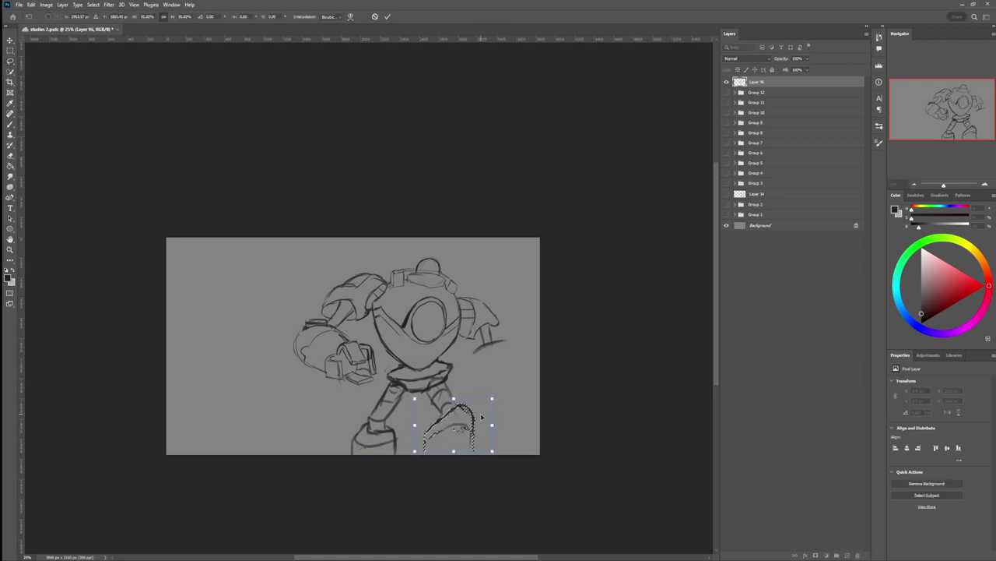
{"action": "key", "text": "Return"}
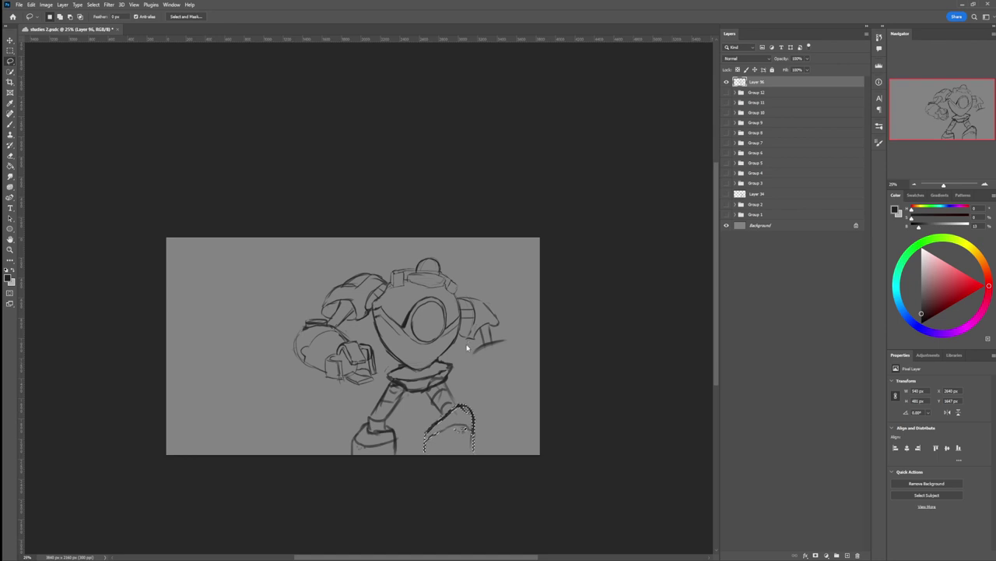
{"action": "key", "text": "b"}
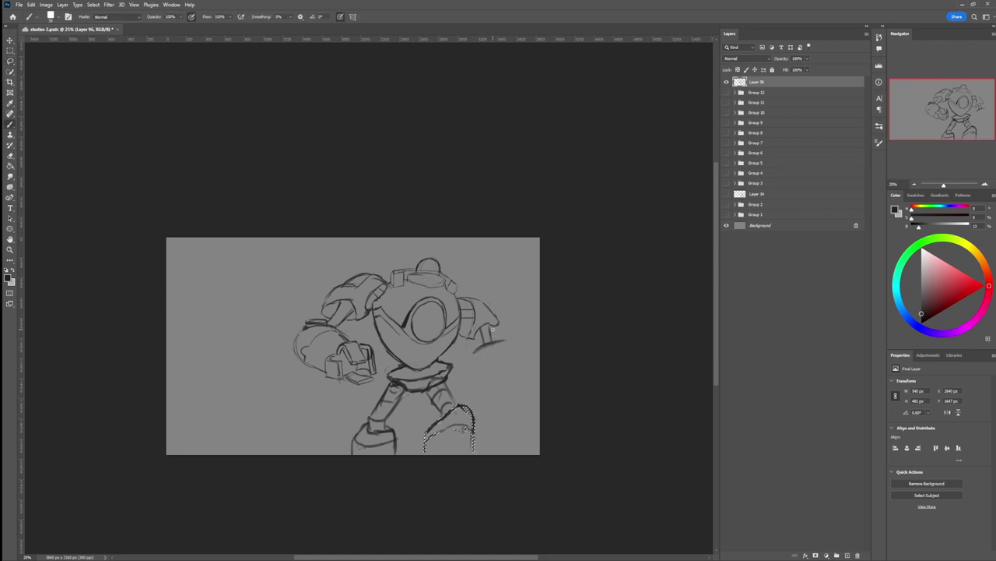
{"action": "key", "text": "l"}
{"action": "key", "text": "ctrl+d"}
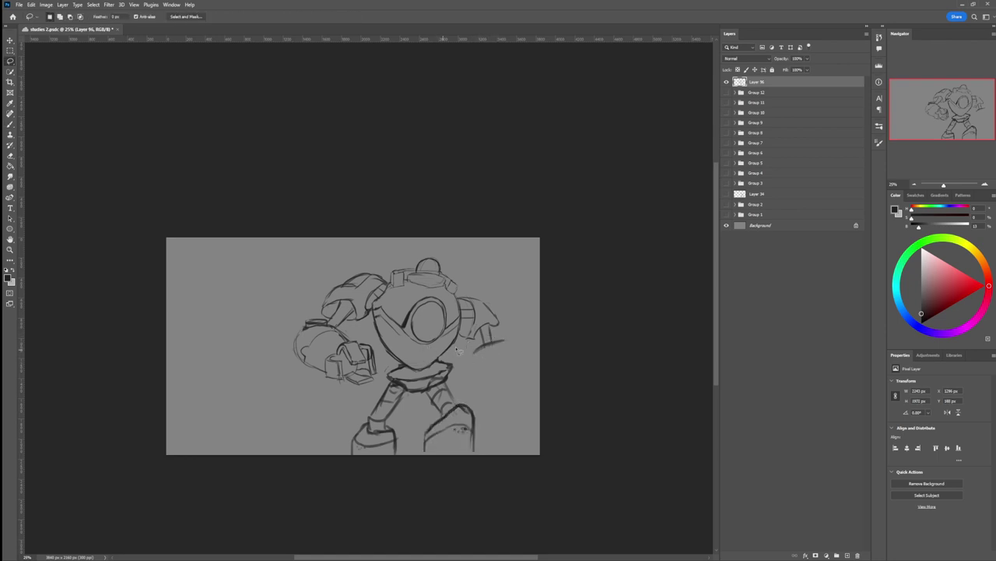
Step: Redraw the curved line at the right arm's lower end as a thinner, cleaner top edge for the forearm
{"action": "key", "text": "b"}
{"action": "mouse_move", "coordinate": [471, 358]}
{"action": "left_mouse_down"}
{"action": "mouse_move", "coordinate": [513, 338]}
{"action": "mouse_move", "coordinate": [507, 345]}
{"action": "left_mouse_up"}
{"action": "key", "text": "e"}
{"action": "key", "text": "b"}
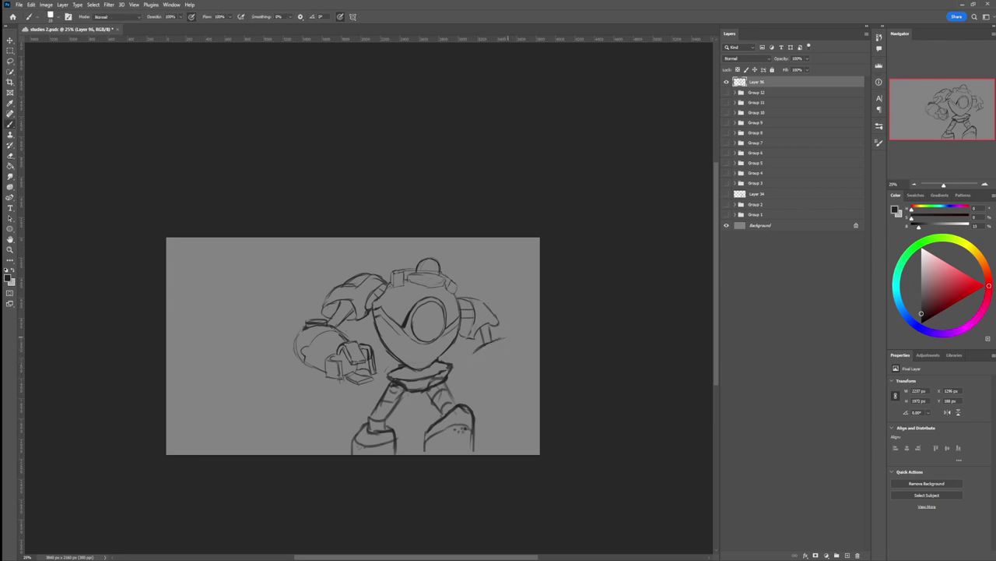
Step: Draw a long, tilted forearm with rounded corners hanging from the right upper arm
{"action": "left_click_drag", "start_coordinate": [507, 341], "coordinate": [515, 379]}
{"action": "left_click_drag", "start_coordinate": [475, 351], "coordinate": [490, 397]}
{"action": "left_click_drag", "start_coordinate": [504, 341], "coordinate": [514, 380]}
{"action": "left_click_drag", "start_coordinate": [506, 342], "coordinate": [516, 380]}
{"action": "left_click_drag", "start_coordinate": [475, 350], "coordinate": [491, 402]}
{"action": "mouse_move", "coordinate": [503, 337]}
{"action": "left_mouse_down"}
{"action": "mouse_move", "coordinate": [518, 397]}
{"action": "mouse_move", "coordinate": [489, 404]}
{"action": "left_mouse_up"}
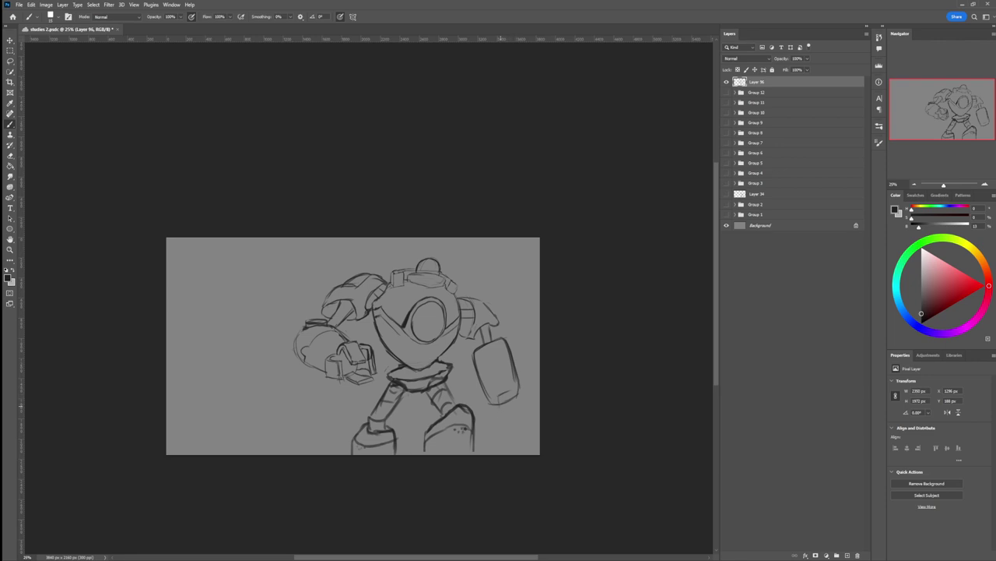
Step: Add a small rectangular block at the right forearm's lower end with rounded lugs around it, erasing overlapping lines
{"action": "left_click_drag", "start_coordinate": [498, 402], "coordinate": [505, 418]}
{"action": "key", "text": "e"}
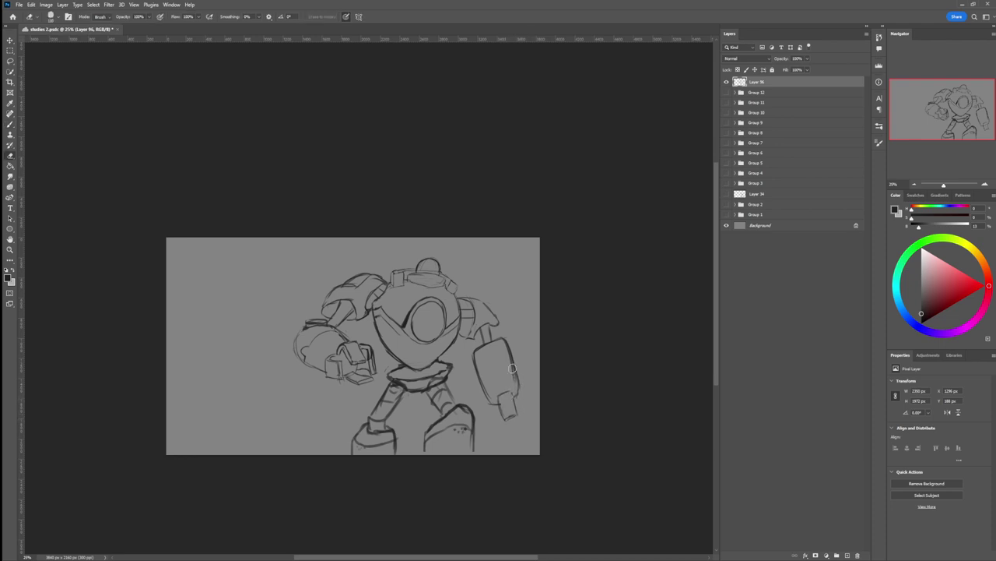
{"action": "key", "text": "b"}
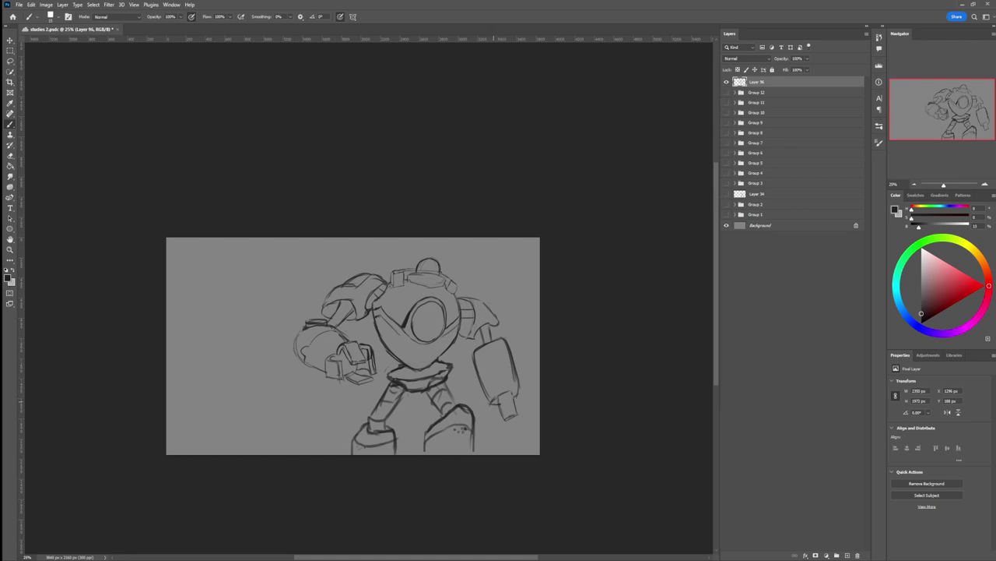
{"action": "mouse_move", "coordinate": [498, 398]}
{"action": "left_mouse_down"}
{"action": "mouse_move", "coordinate": [492, 410]}
{"action": "mouse_move", "coordinate": [520, 396]}
{"action": "left_mouse_up"}
{"action": "key", "text": "e"}
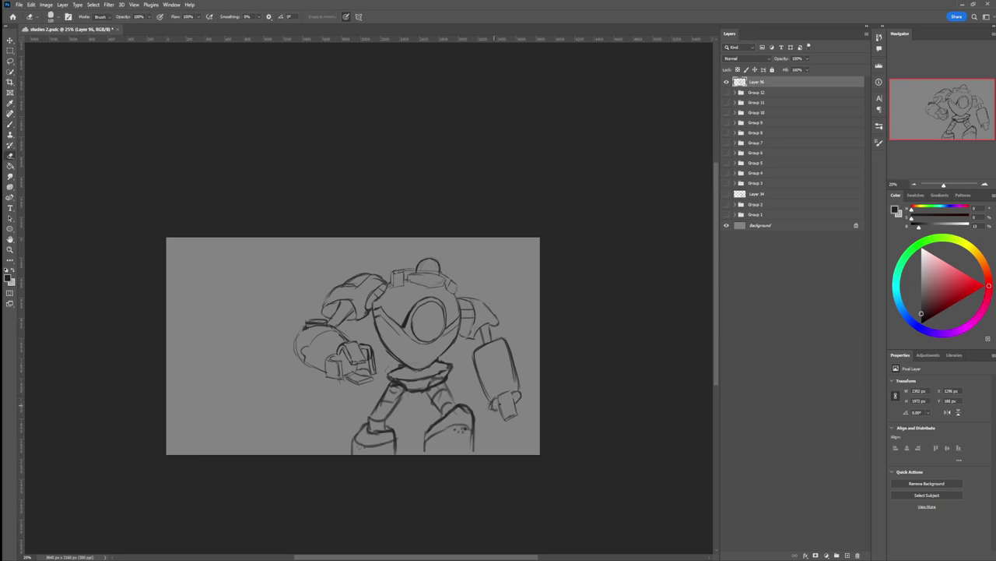
{"action": "key", "text": "b"}
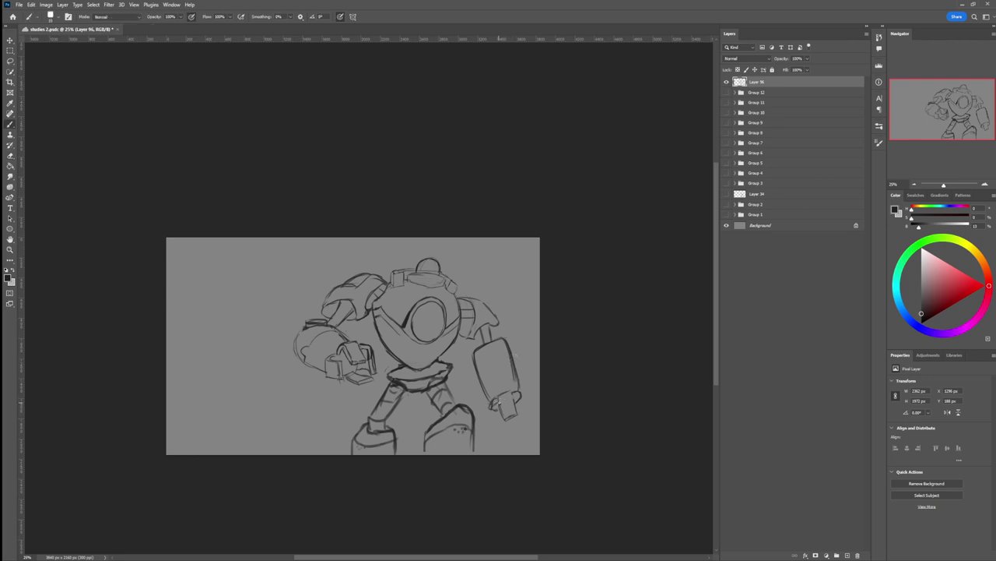
Step: Sketch finger segments around the right hand's block and move the whole sketch toward the canvas's right edge
{"action": "mouse_move", "coordinate": [493, 406]}
{"action": "left_mouse_down"}
{"action": "mouse_move", "coordinate": [490, 430]}
{"action": "mouse_move", "coordinate": [506, 433]}
{"action": "left_mouse_up"}
{"action": "mouse_move", "coordinate": [521, 402]}
{"action": "left_mouse_down"}
{"action": "mouse_move", "coordinate": [517, 421]}
{"action": "mouse_move", "coordinate": [529, 417]}
{"action": "mouse_move", "coordinate": [522, 396]}
{"action": "left_mouse_up"}
{"action": "key", "text": "ctrl+t"}
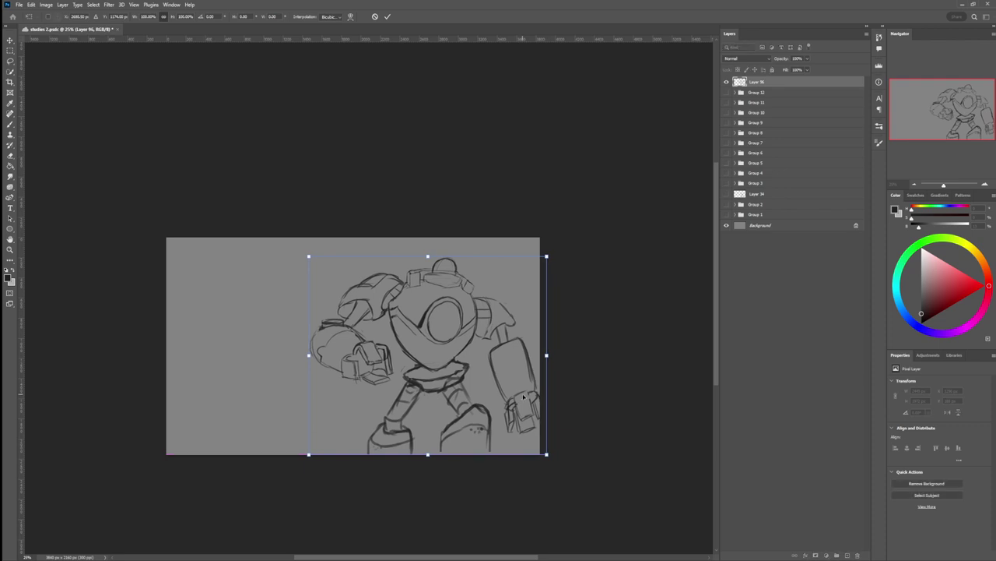
{"action": "key", "text": "Return"}
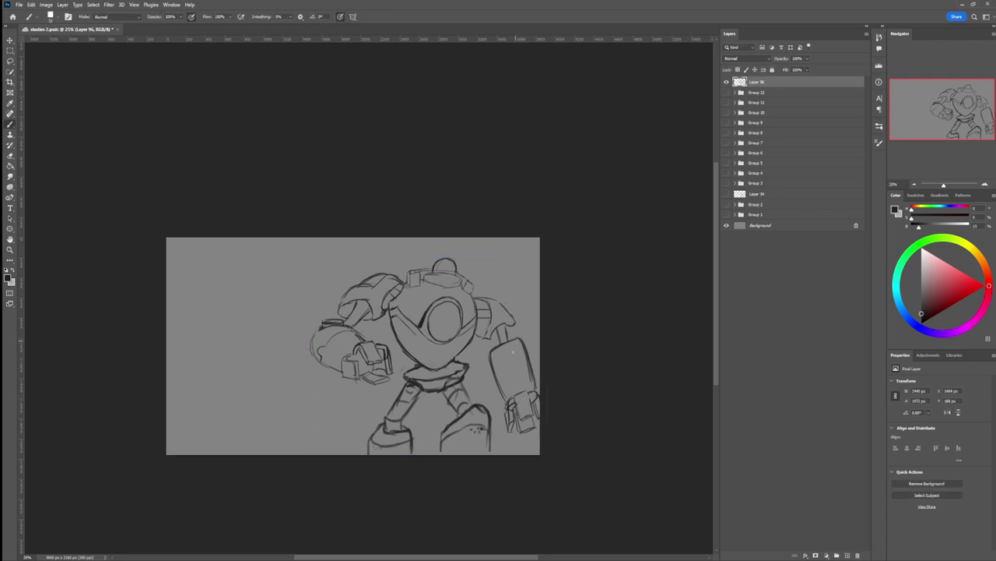
Step: Lasso the right forearm and hand, rotate them slightly clockwise, shift them a little left inside the canvas, and deselect
{"action": "key", "text": "l"}
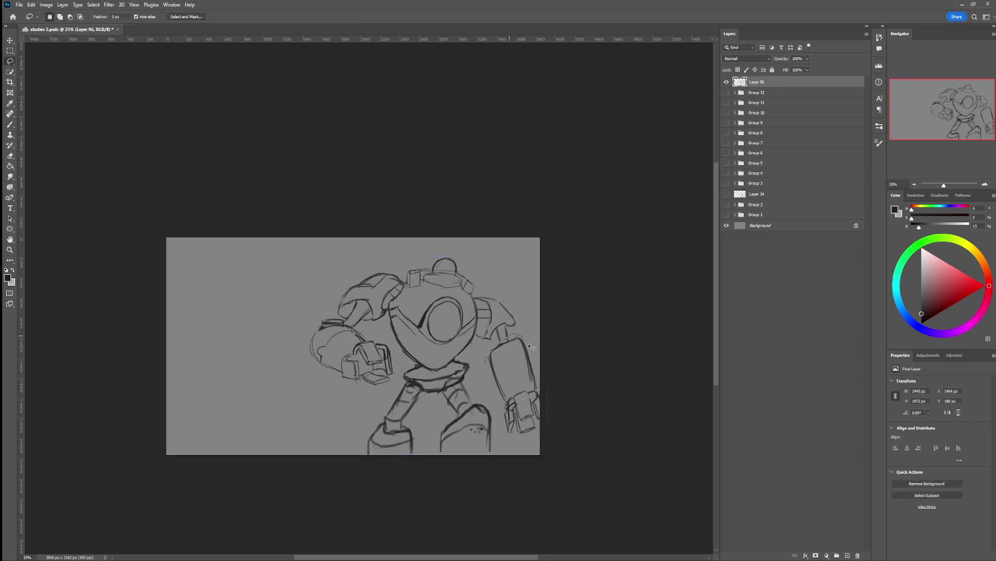
{"action": "mouse_move", "coordinate": [533, 444]}
{"action": "left_mouse_down"}
{"action": "mouse_move", "coordinate": [491, 395]}
{"action": "mouse_move", "coordinate": [489, 359]}
{"action": "left_mouse_up"}
{"action": "key", "text": "ctrl+t"}
{"action": "left_click_drag", "start_coordinate": [536, 318], "coordinate": [542, 322]}
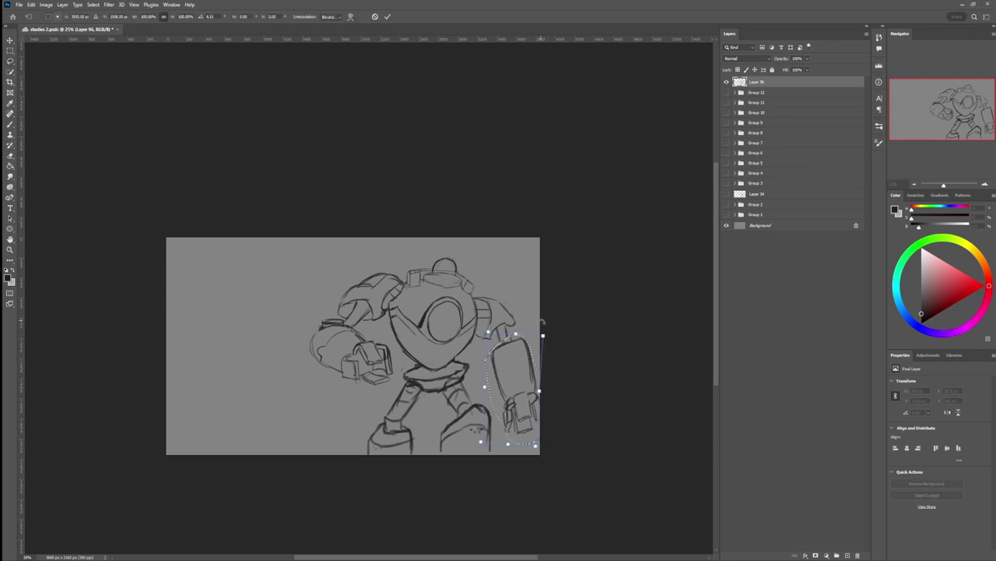
{"action": "left_click_drag", "start_coordinate": [527, 358], "coordinate": [524, 360]}
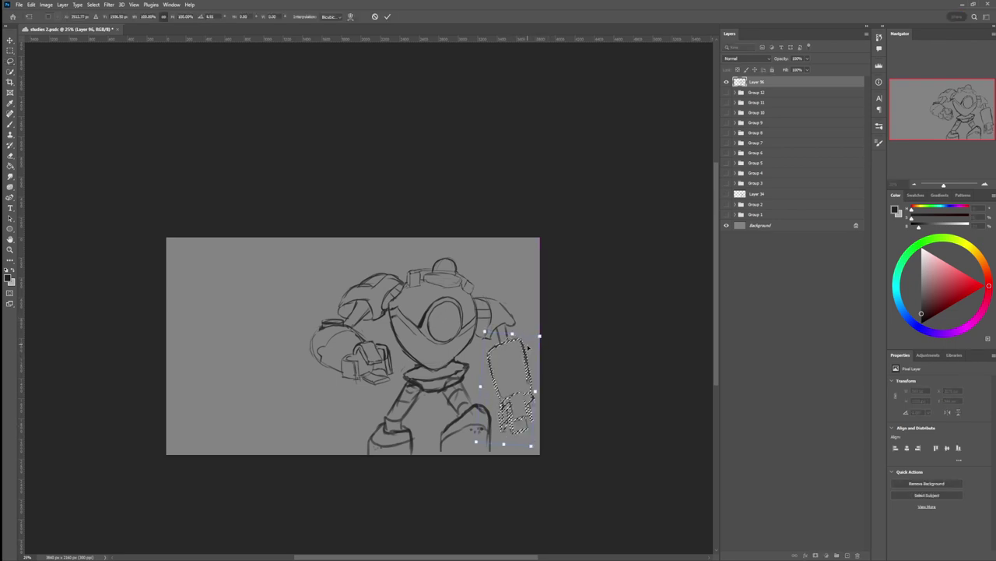
{"action": "left_click_drag", "start_coordinate": [533, 339], "coordinate": [516, 357]}
{"action": "key", "text": "Return"}
{"action": "key", "text": "ctrl+d"}
Step: Shift the entire robot sketch slightly further right on the canvas
{"action": "key", "text": "ctrl+t"}
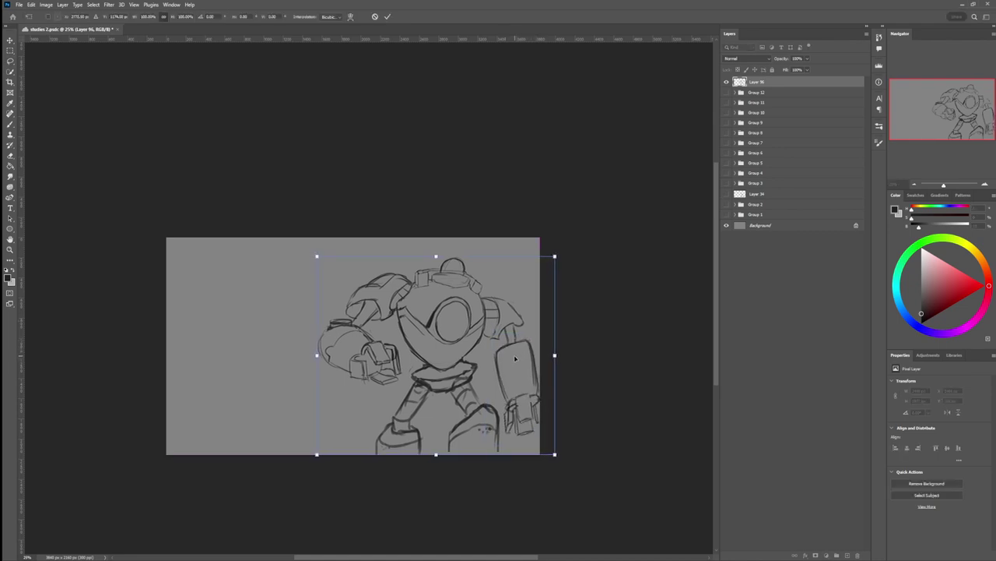
{"action": "key", "text": "Return"}
{"action": "key", "text": "l"}
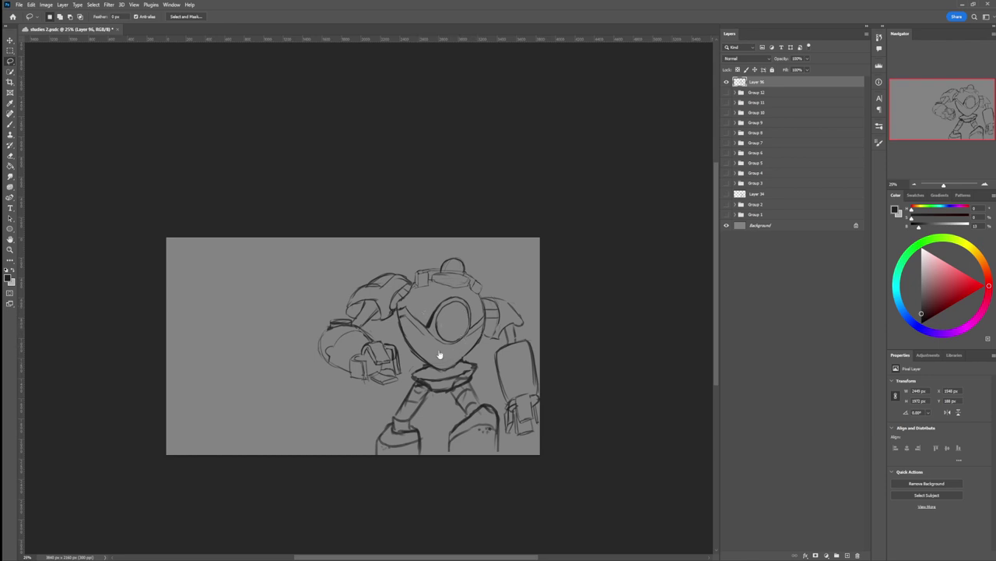
Step: Lasso the small head dome, enlarge it slightly, nudge it left over the collar, and deselect it
{"action": "key", "text": "z"}
{"action": "left_click_drag", "start_coordinate": [449, 373], "coordinate": [413, 373]}
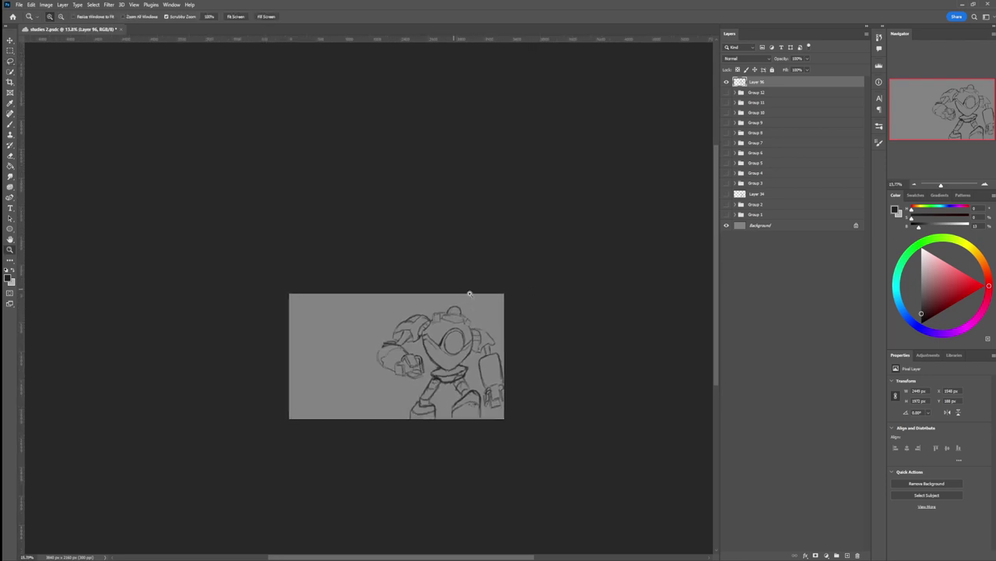
{"action": "mouse_move", "coordinate": [467, 291]}
{"action": "left_mouse_down"}
{"action": "mouse_move", "coordinate": [466, 346]}
{"action": "mouse_move", "coordinate": [430, 339]}
{"action": "mouse_move", "coordinate": [446, 306]}
{"action": "mouse_move", "coordinate": [475, 320]}
{"action": "mouse_move", "coordinate": [461, 339]}
{"action": "left_mouse_up"}
{"action": "key", "text": "l"}
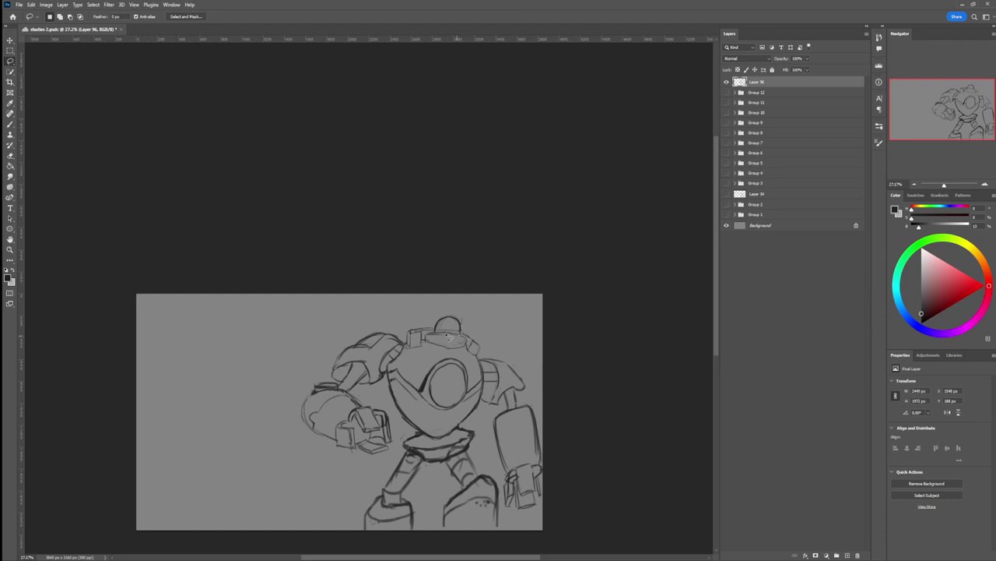
{"action": "key", "text": "ctrl+t"}
{"action": "left_click_drag", "start_coordinate": [448, 305], "coordinate": [455, 321]}
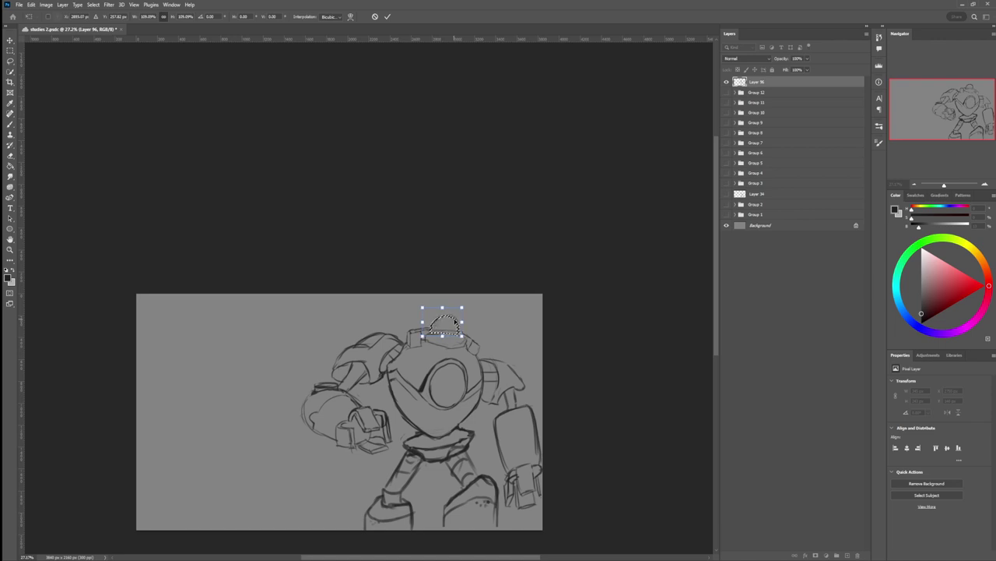
{"action": "key", "text": "Return"}
{"action": "key", "text": "ctrl+d"}
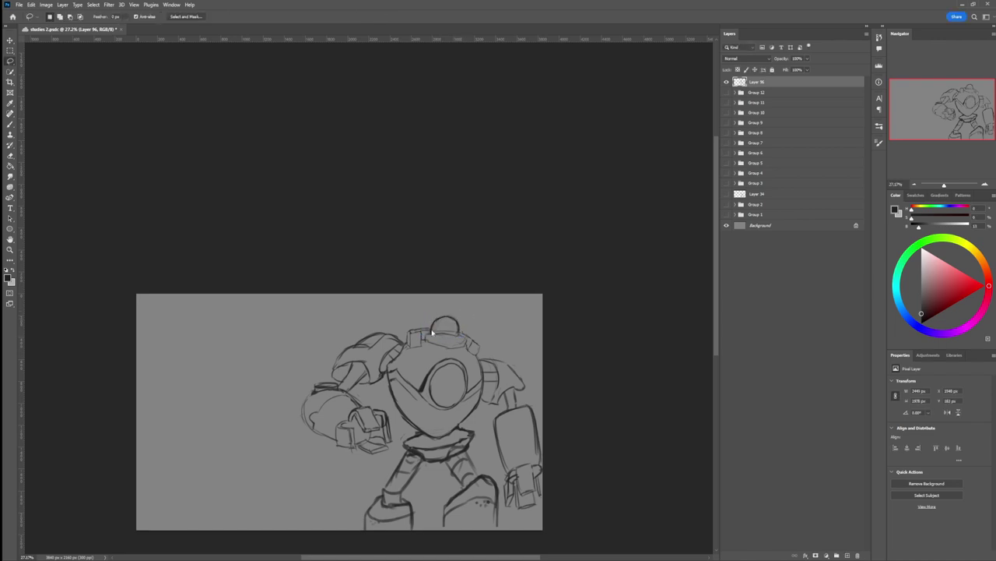
Step: Sketch light guide marks for the face inside the head dome with a smaller brush, erasing the excess
{"action": "key", "text": "z"}
{"action": "left_click_drag", "start_coordinate": [440, 319], "coordinate": [491, 314]}
{"action": "key", "text": "b"}
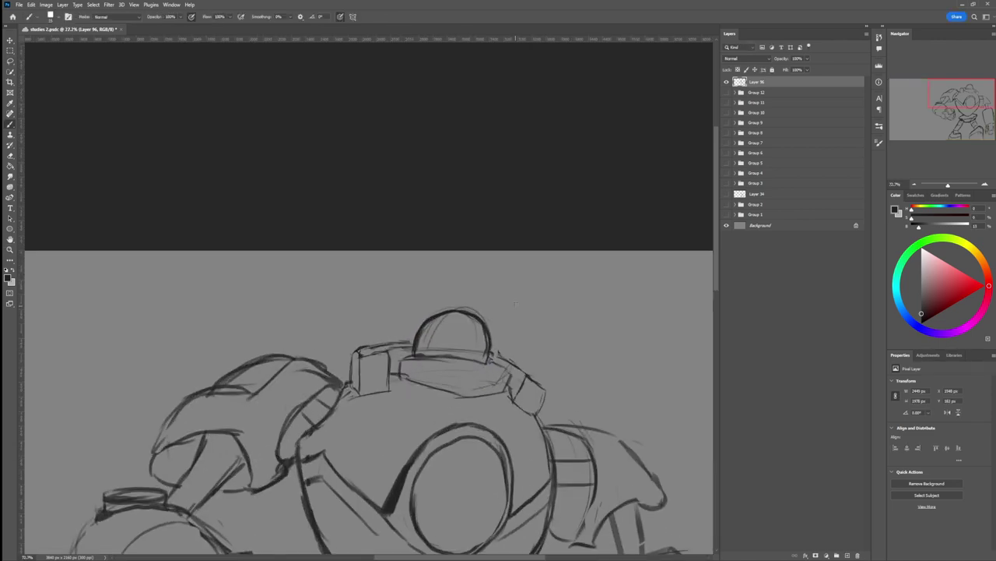
{"action": "key", "text": "bracketleft"}
{"action": "left_click_drag", "start_coordinate": [435, 333], "coordinate": [467, 329]}
{"action": "mouse_move", "coordinate": [428, 333]}
{"action": "left_mouse_down"}
{"action": "mouse_move", "coordinate": [468, 324]}
{"action": "mouse_move", "coordinate": [421, 339]}
{"action": "mouse_move", "coordinate": [438, 335]}
{"action": "left_mouse_up"}
{"action": "key", "text": "e"}
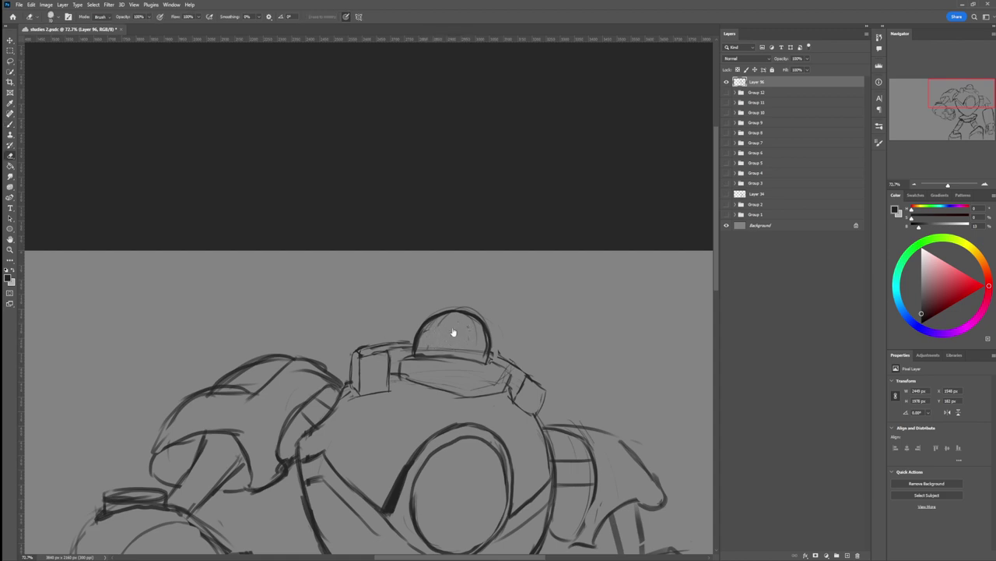
{"action": "key", "text": "b"}
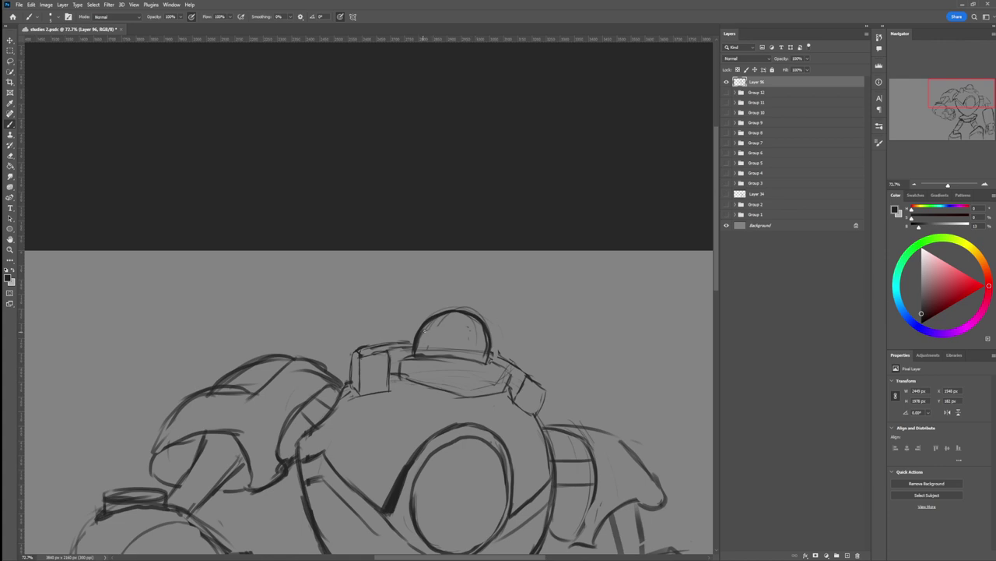
{"action": "key", "text": "e"}
{"action": "mouse_move", "coordinate": [427, 324]}
{"action": "left_mouse_down"}
{"action": "mouse_move", "coordinate": [418, 347]}
{"action": "mouse_move", "coordinate": [438, 320]}
{"action": "left_mouse_up"}
Step: Draw an angular T-shaped visor opening inside the head dome and clean its edges with the eraser
{"action": "key", "text": "b"}
{"action": "mouse_move", "coordinate": [454, 324]}
{"action": "left_mouse_down"}
{"action": "mouse_move", "coordinate": [422, 329]}
{"action": "mouse_move", "coordinate": [460, 325]}
{"action": "left_mouse_up"}
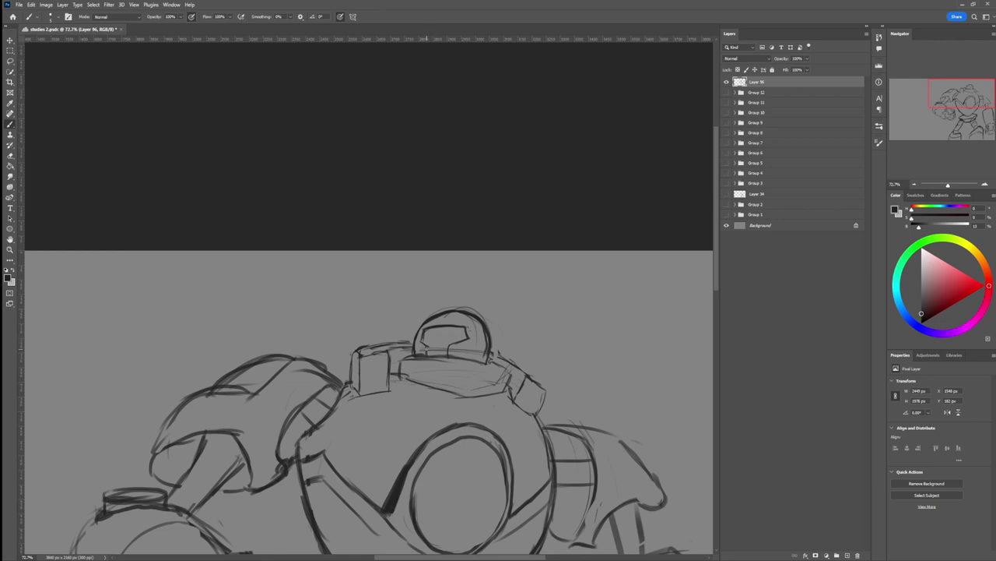
{"action": "key", "text": "e"}
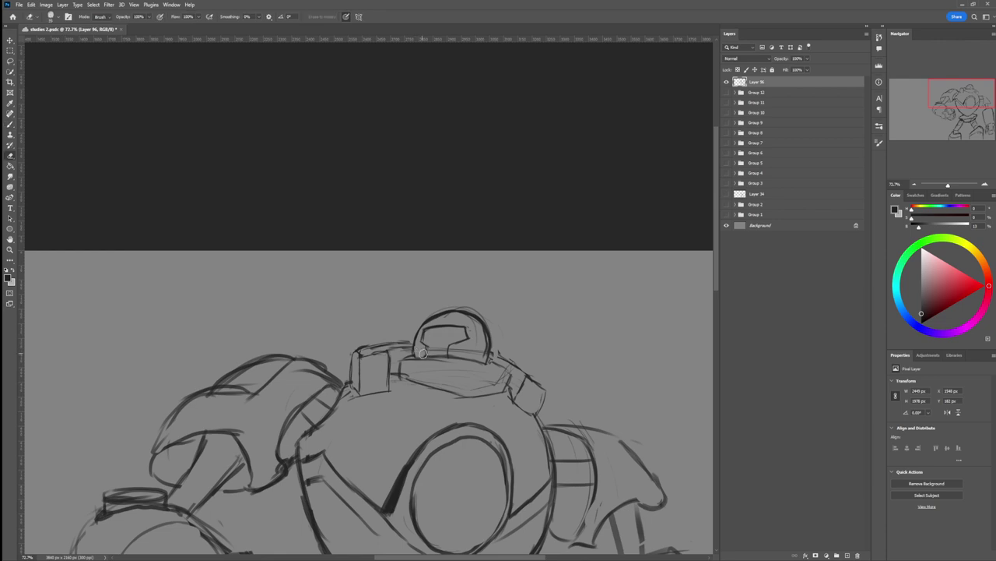
{"action": "mouse_move", "coordinate": [430, 350]}
{"action": "left_mouse_down"}
{"action": "mouse_move", "coordinate": [478, 351]}
{"action": "mouse_move", "coordinate": [483, 341]}
{"action": "left_mouse_up"}
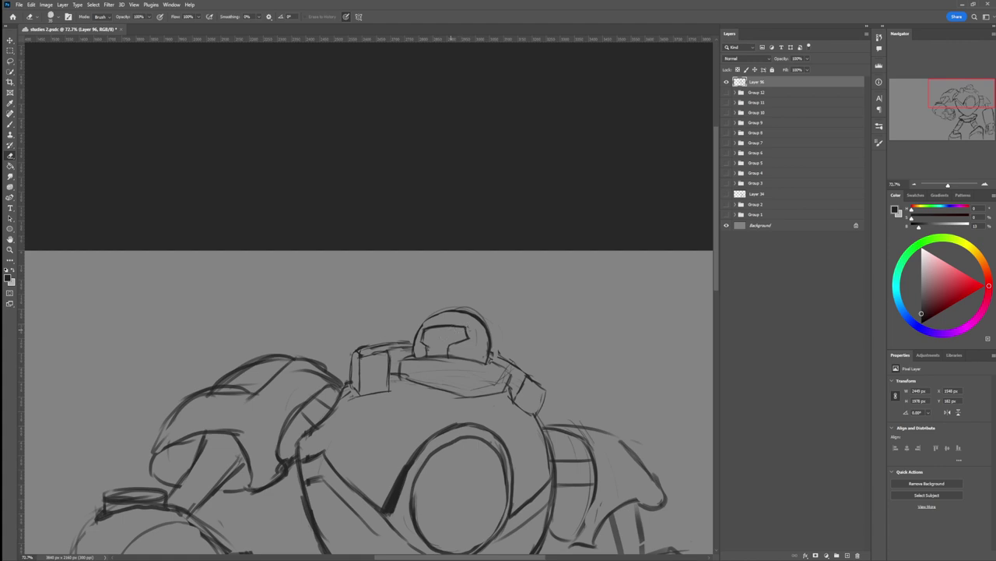
{"action": "key", "text": "b"}
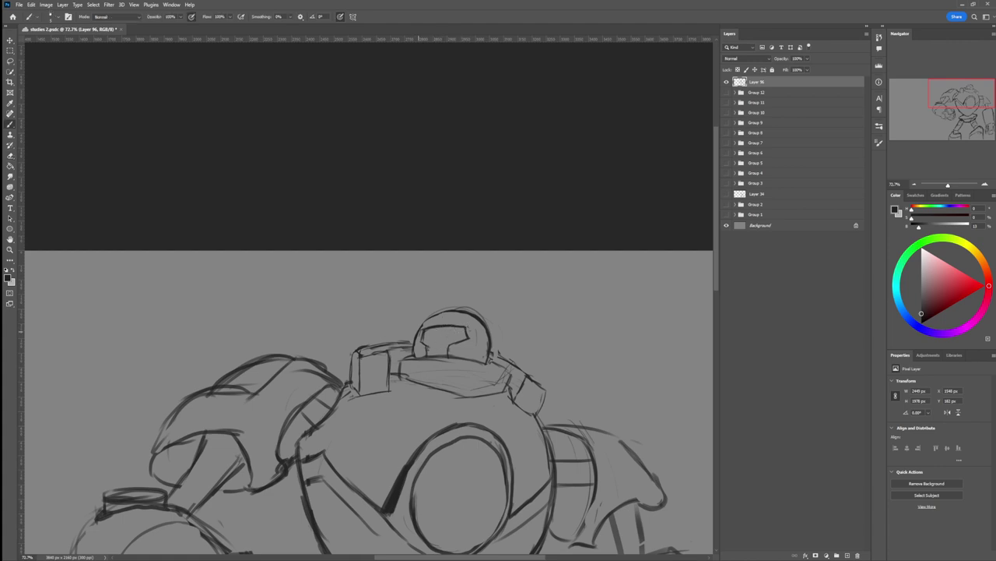
{"action": "key", "text": "e"}
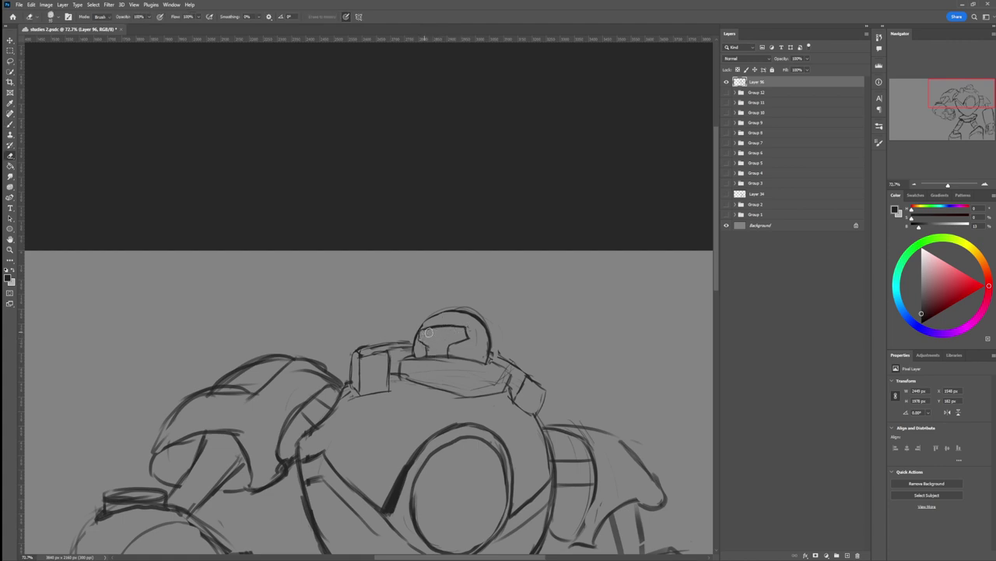
Step: Darken the head dome's base line and the collar outline below it, erasing overlapping lines
{"action": "key", "text": "b"}
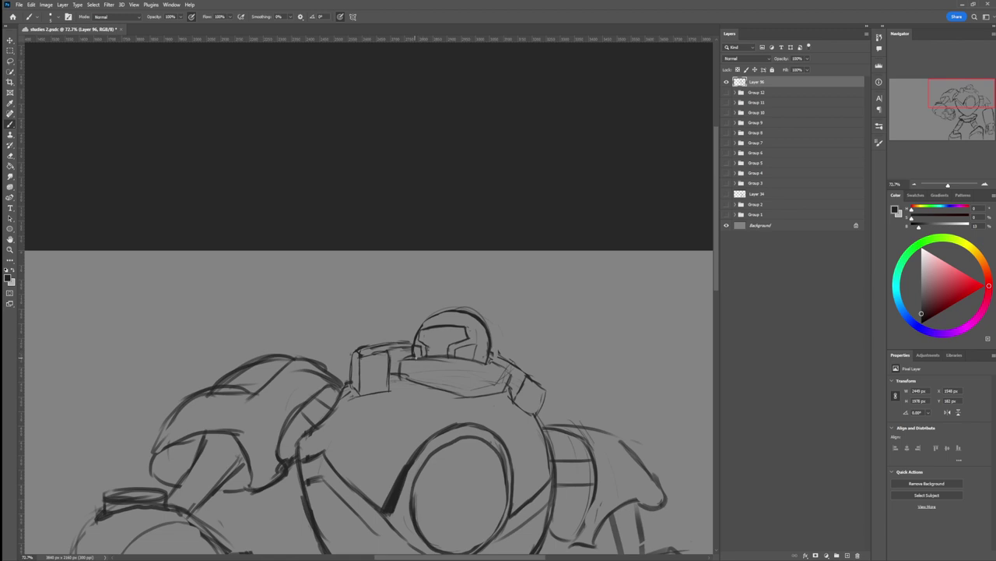
{"action": "mouse_move", "coordinate": [415, 357]}
{"action": "left_mouse_down"}
{"action": "mouse_move", "coordinate": [400, 361]}
{"action": "mouse_move", "coordinate": [486, 362]}
{"action": "left_mouse_up"}
{"action": "mouse_move", "coordinate": [426, 359]}
{"action": "left_mouse_down"}
{"action": "mouse_move", "coordinate": [502, 366]}
{"action": "mouse_move", "coordinate": [504, 394]}
{"action": "left_mouse_up"}
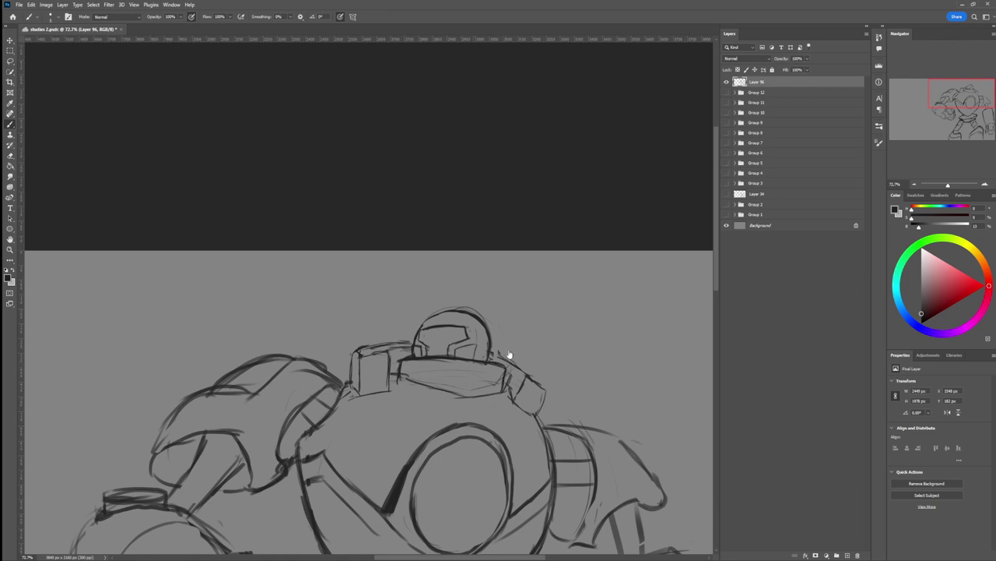
{"action": "key", "text": "e"}
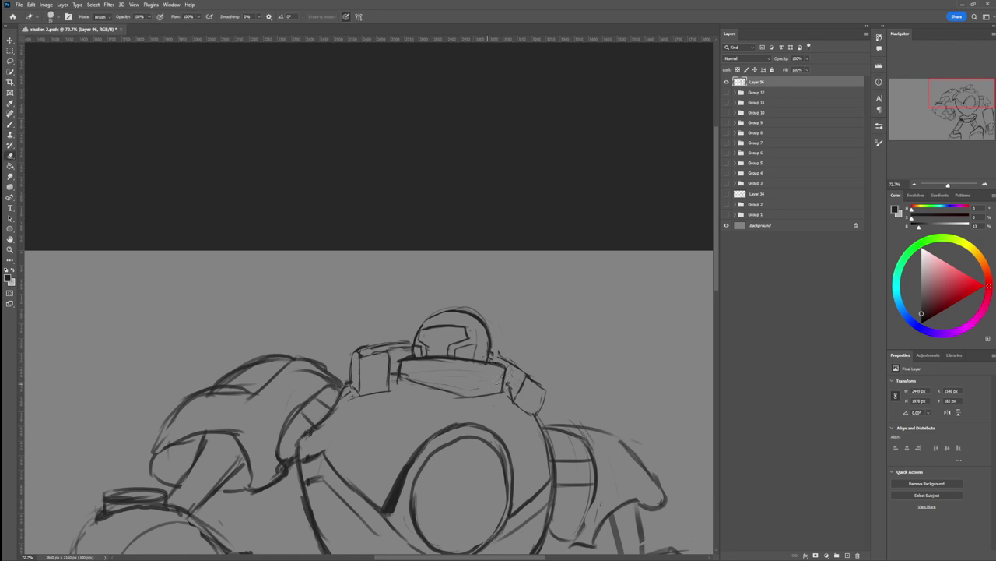
{"action": "left_click_drag", "start_coordinate": [471, 360], "coordinate": [406, 358]}
Step: Add eye and mouth details within the visor and darken the eye area with a larger brush
{"action": "key", "text": "b"}
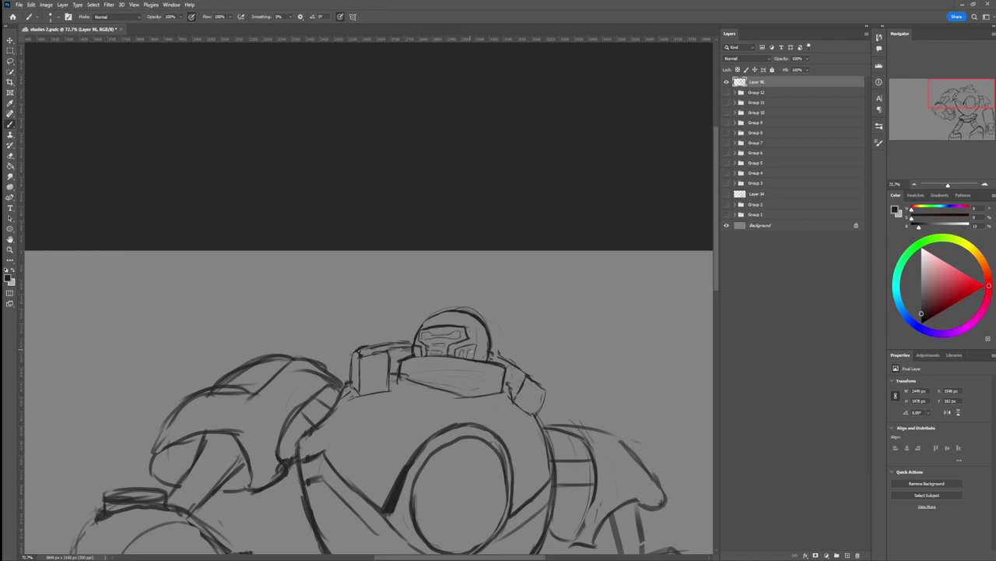
{"action": "key", "text": "bracketright"}
{"action": "mouse_move", "coordinate": [454, 328]}
{"action": "left_mouse_down"}
{"action": "mouse_move", "coordinate": [422, 341]}
{"action": "mouse_move", "coordinate": [449, 345]}
{"action": "mouse_move", "coordinate": [427, 355]}
{"action": "mouse_move", "coordinate": [446, 348]}
{"action": "mouse_move", "coordinate": [422, 341]}
{"action": "mouse_move", "coordinate": [449, 341]}
{"action": "mouse_move", "coordinate": [434, 334]}
{"action": "mouse_move", "coordinate": [458, 328]}
{"action": "mouse_move", "coordinate": [419, 338]}
{"action": "mouse_move", "coordinate": [453, 343]}
{"action": "mouse_move", "coordinate": [443, 350]}
{"action": "mouse_move", "coordinate": [439, 331]}
{"action": "left_mouse_up"}
Step: Lasso the helmeted head and rotate it about 6.6 degrees counter-clockwise above the collar
{"action": "key", "text": "z"}
{"action": "left_click_drag", "start_coordinate": [417, 373], "coordinate": [366, 369]}
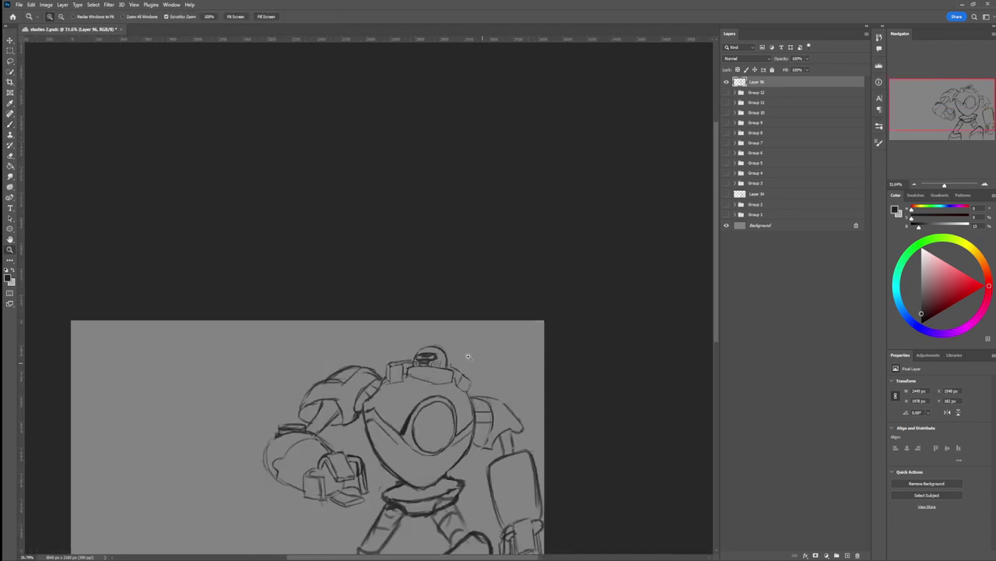
{"action": "left_click_drag", "start_coordinate": [487, 366], "coordinate": [440, 363]}
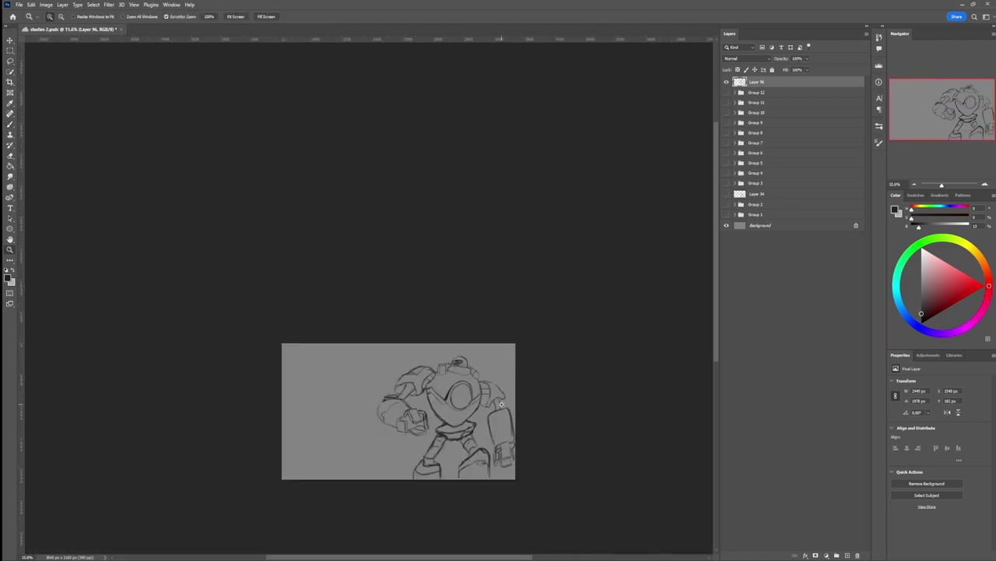
{"action": "left_click", "coordinate": [459, 351]}
{"action": "key", "text": "l"}
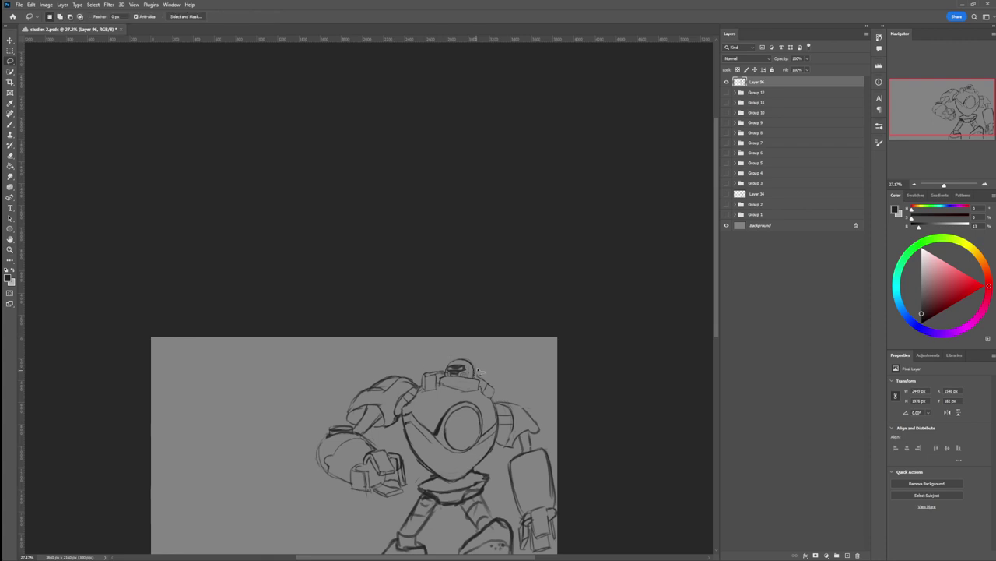
{"action": "mouse_move", "coordinate": [475, 380]}
{"action": "left_mouse_down"}
{"action": "mouse_move", "coordinate": [458, 379]}
{"action": "mouse_move", "coordinate": [448, 362]}
{"action": "mouse_move", "coordinate": [476, 355]}
{"action": "mouse_move", "coordinate": [457, 363]}
{"action": "left_mouse_up"}
{"action": "key", "text": "ctrl+t"}
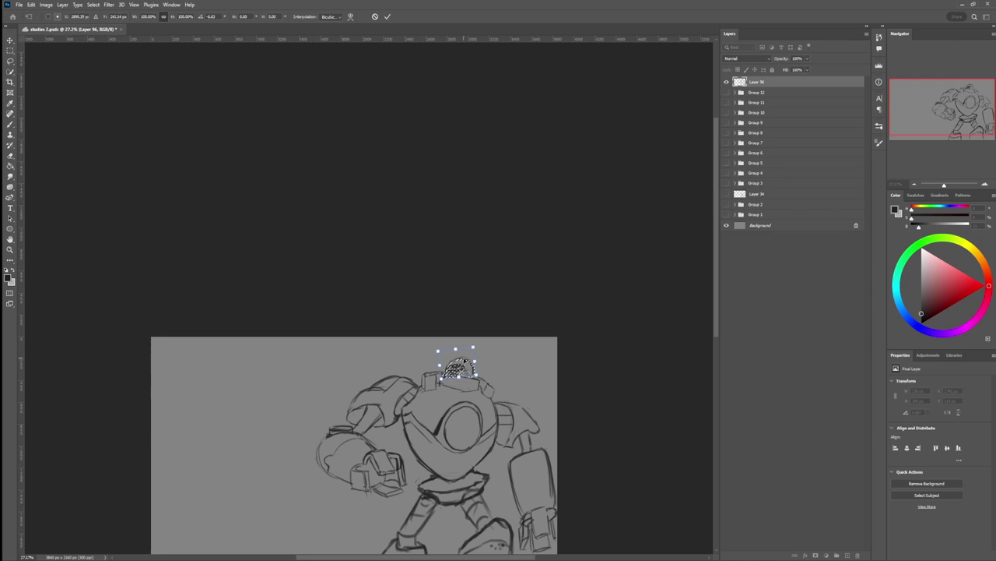
{"action": "key", "text": "Return"}
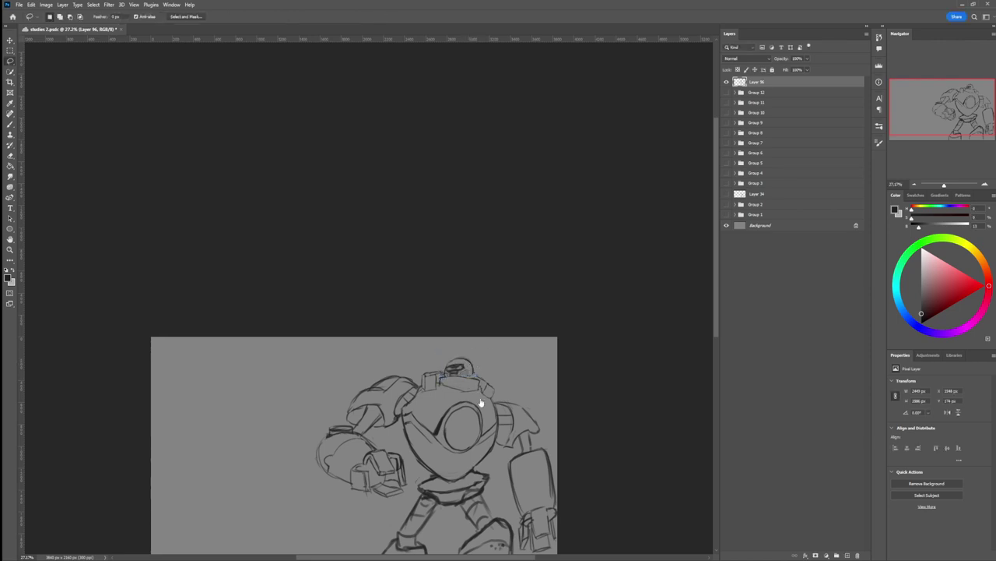
Step: Deselect the head and redraw the line where its base meets the collar
{"action": "key", "text": "e"}
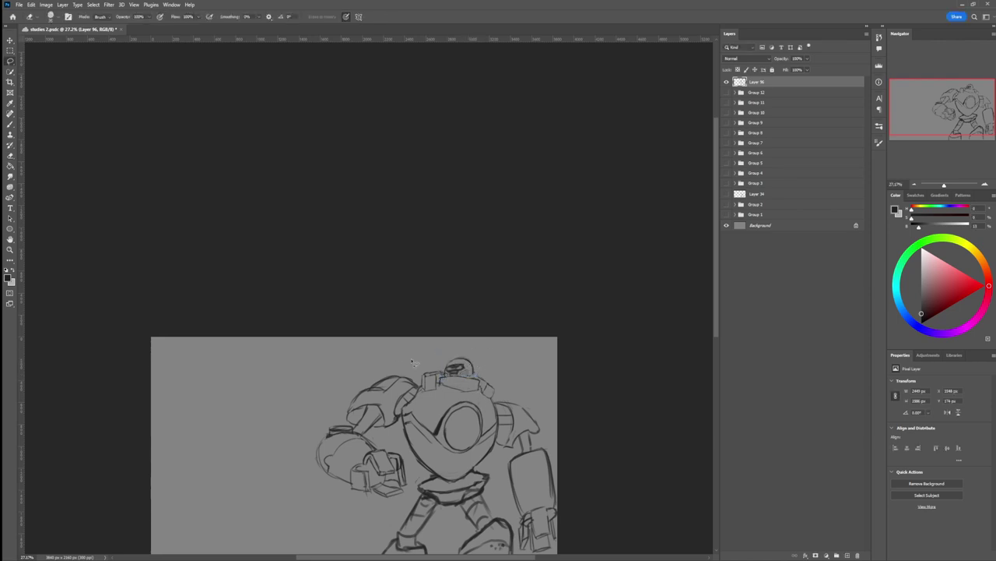
{"action": "key", "text": "b"}
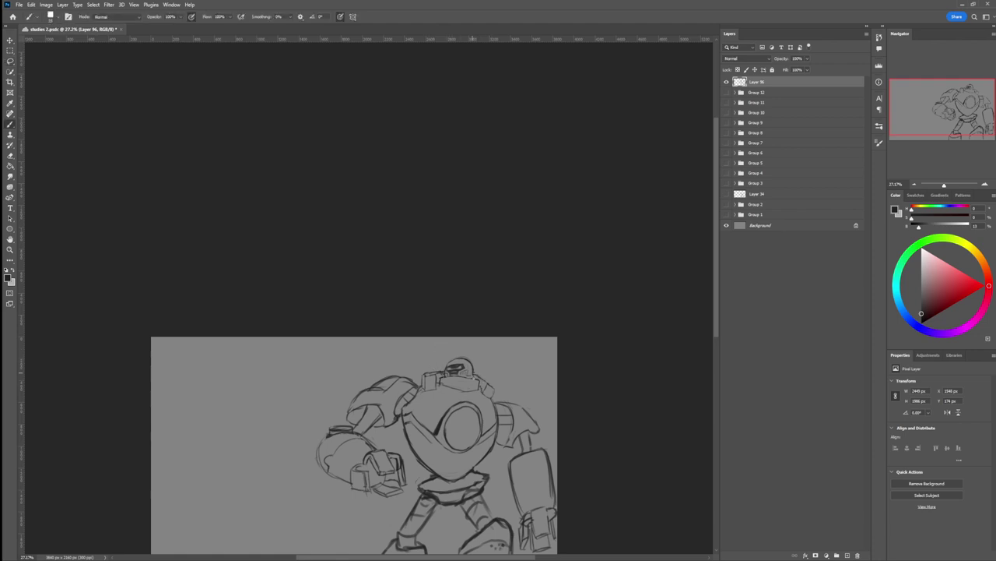
{"action": "left_click_drag", "start_coordinate": [478, 380], "coordinate": [455, 377]}
Step: Lasso the head together with the collar and side blocks and scale the group up slightly
{"action": "key", "text": "z"}
{"action": "left_click_drag", "start_coordinate": [481, 390], "coordinate": [427, 390]}
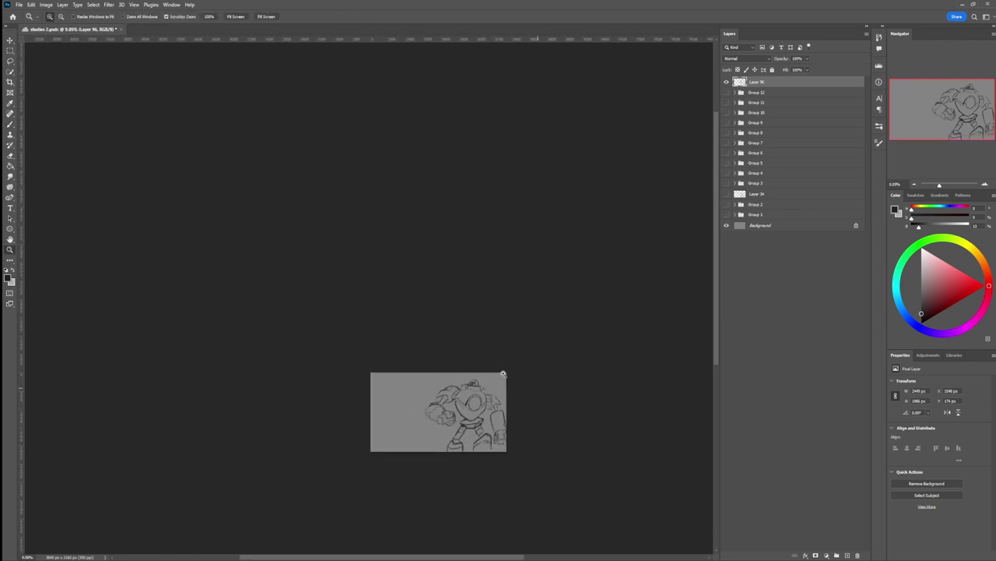
{"action": "left_click_drag", "start_coordinate": [477, 466], "coordinate": [514, 463]}
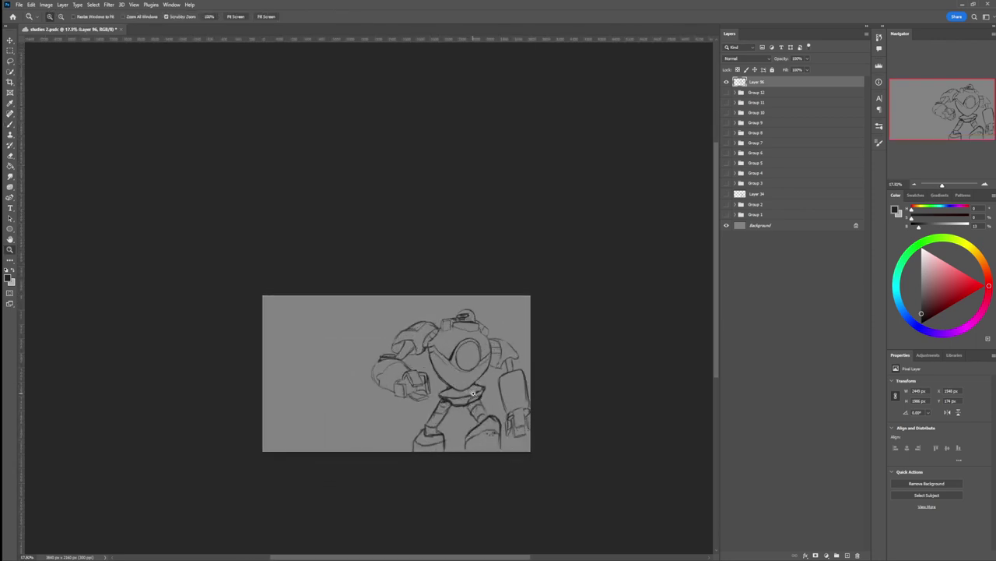
{"action": "scroll", "coordinate": [483, 378], "scroll_direction": "up", "scroll_amount": 2}
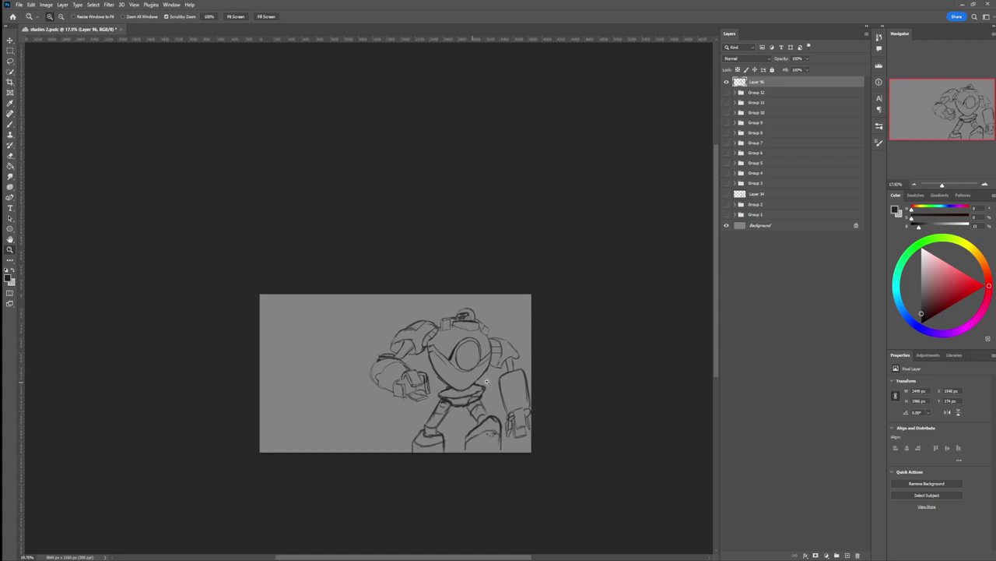
{"action": "key", "text": "l"}
{"action": "left_click_drag", "start_coordinate": [428, 287], "coordinate": [424, 380]}
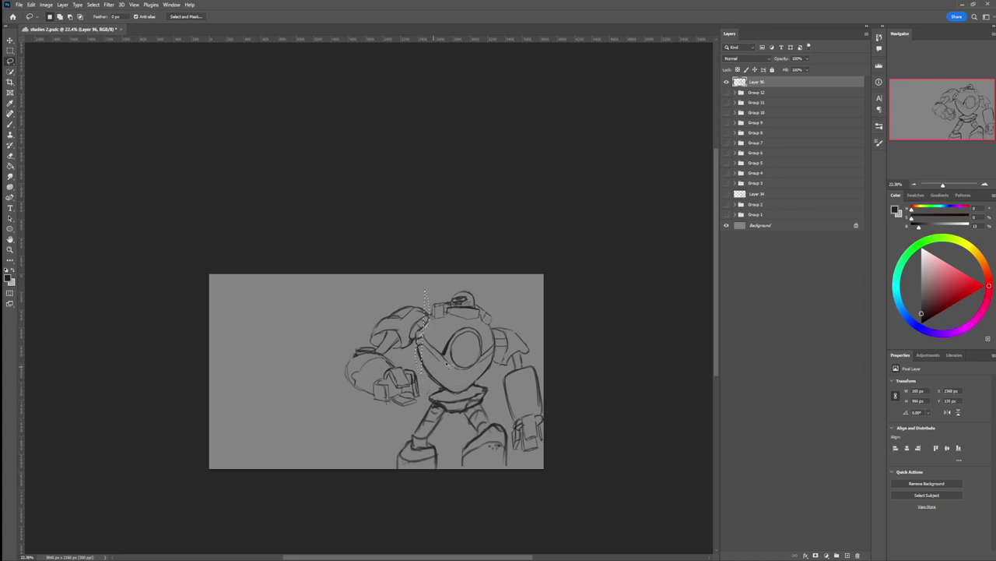
{"action": "mouse_move", "coordinate": [427, 298]}
{"action": "left_mouse_down"}
{"action": "mouse_move", "coordinate": [433, 317]}
{"action": "mouse_move", "coordinate": [487, 330]}
{"action": "mouse_move", "coordinate": [492, 292]}
{"action": "mouse_move", "coordinate": [483, 276]}
{"action": "mouse_move", "coordinate": [501, 278]}
{"action": "left_mouse_up"}
{"action": "key", "text": "ctrl+t"}
{"action": "key", "text": "Return"}
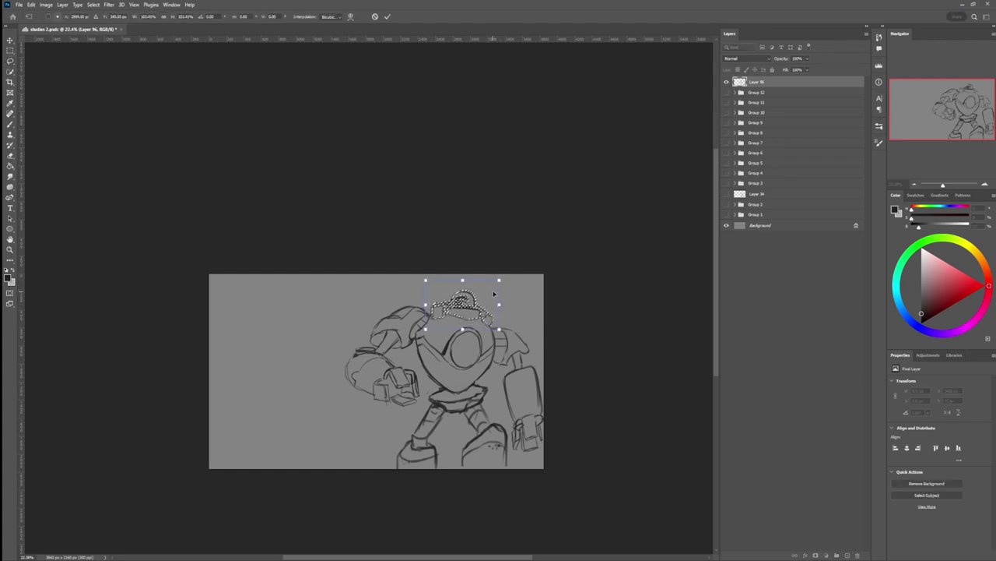
Step: Finish and deselect the head, lasso the body below the collar, scale it to about 97% and shift it up under the collar
{"action": "key", "text": "Return"}
{"action": "key", "text": "ctrl+d"}
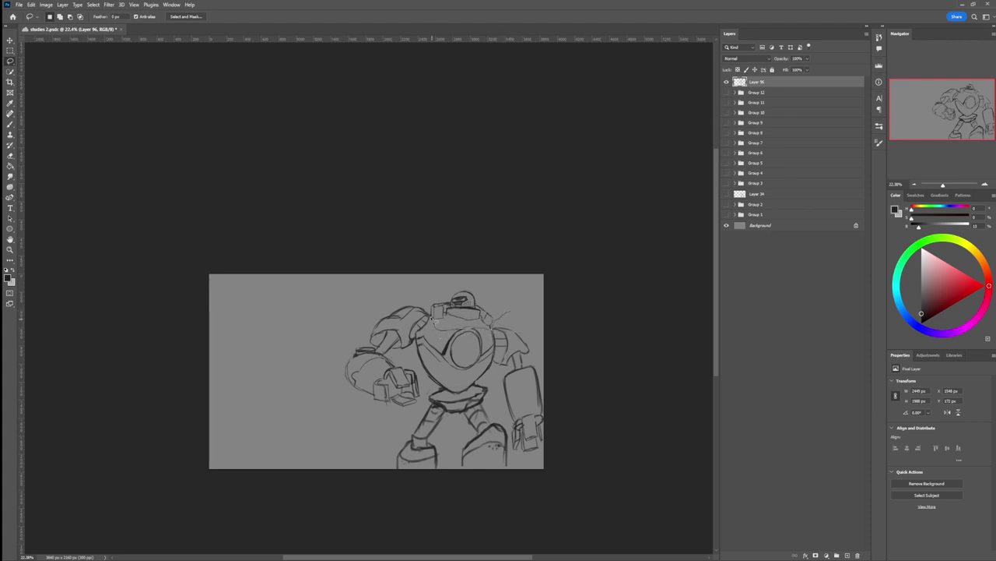
{"action": "mouse_move", "coordinate": [426, 312]}
{"action": "left_mouse_down"}
{"action": "mouse_move", "coordinate": [397, 298]}
{"action": "mouse_move", "coordinate": [362, 317]}
{"action": "mouse_move", "coordinate": [337, 405]}
{"action": "mouse_move", "coordinate": [373, 484]}
{"action": "mouse_move", "coordinate": [521, 493]}
{"action": "mouse_move", "coordinate": [554, 473]}
{"action": "mouse_move", "coordinate": [571, 376]}
{"action": "mouse_move", "coordinate": [538, 302]}
{"action": "left_mouse_up"}
{"action": "key", "text": "ctrl+t"}
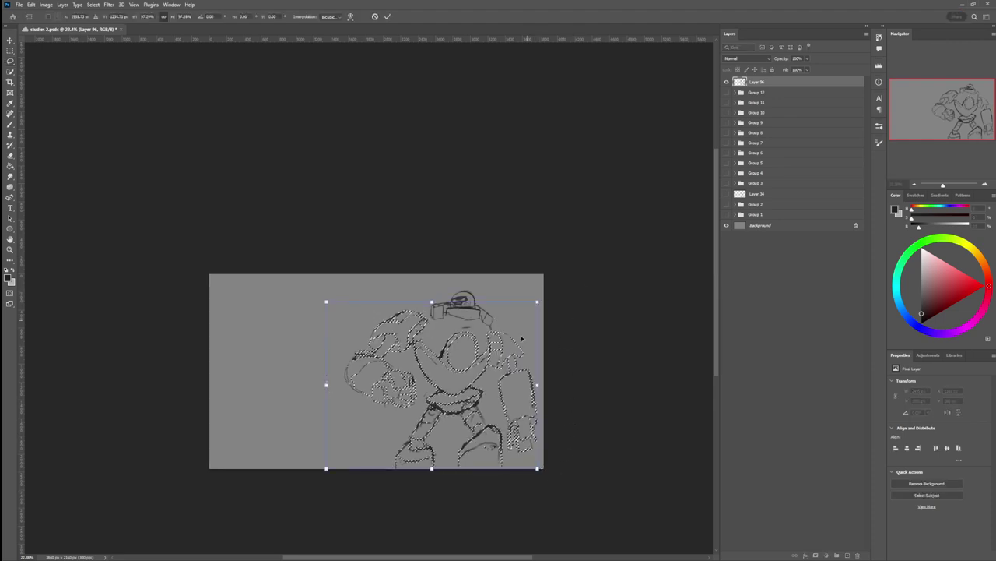
{"action": "left_click_drag", "start_coordinate": [521, 345], "coordinate": [528, 339]}
{"action": "key", "text": "Return"}
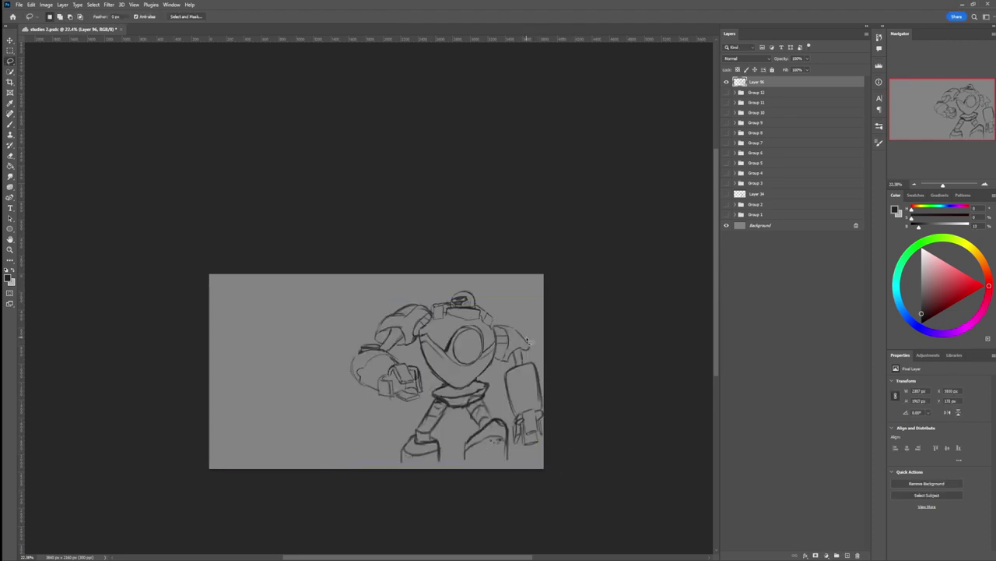
Step: Move the whole robot down until its boots reach the canvas's bottom edge
{"action": "key", "text": "ctrl+t"}
{"action": "key", "text": "Down"}
{"action": "key", "text": "Down"}
{"action": "key", "text": "Down"}
{"action": "key", "text": "Down"}
{"action": "key", "text": "Down"}
{"action": "key", "text": "Down"}
{"action": "key", "text": "Down"}
{"action": "key", "text": "Down"}
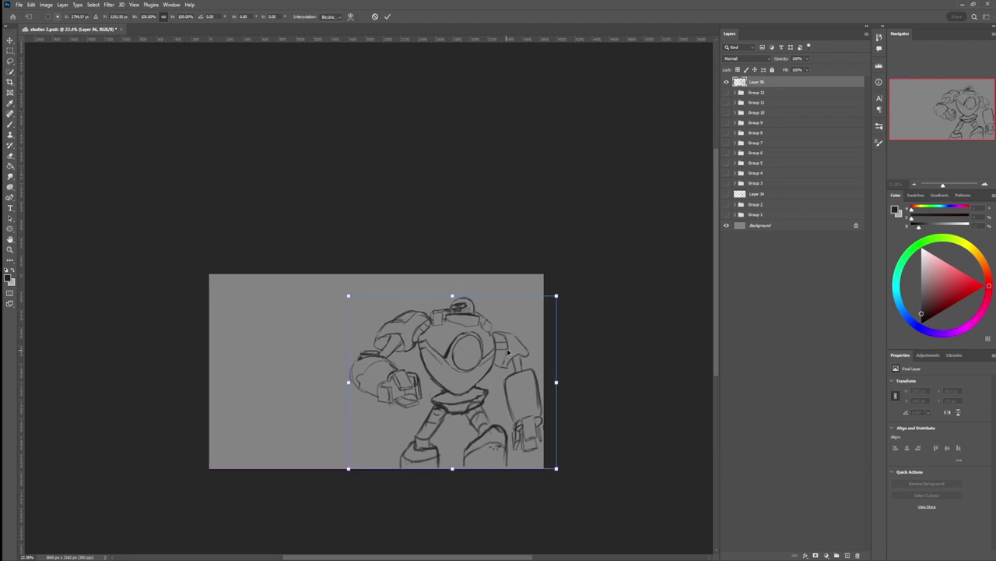
{"action": "key", "text": "Return"}
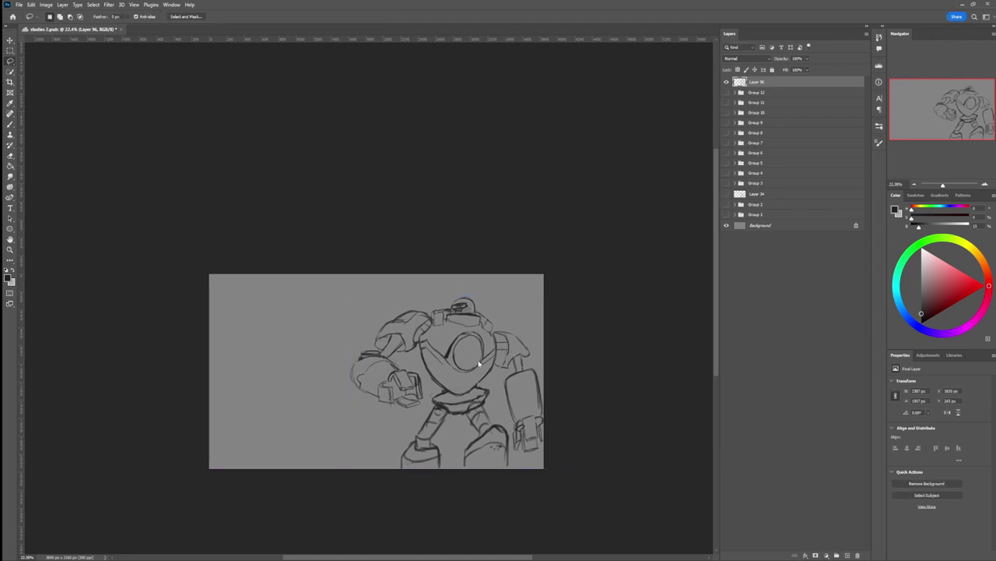
Step: Lasso the raised arm with its shoulder armour and fist, scale it to about 95% and rotate it about 4.7 degrees clockwise
{"action": "key", "text": "z"}
{"action": "left_click_drag", "start_coordinate": [481, 374], "coordinate": [450, 372]}
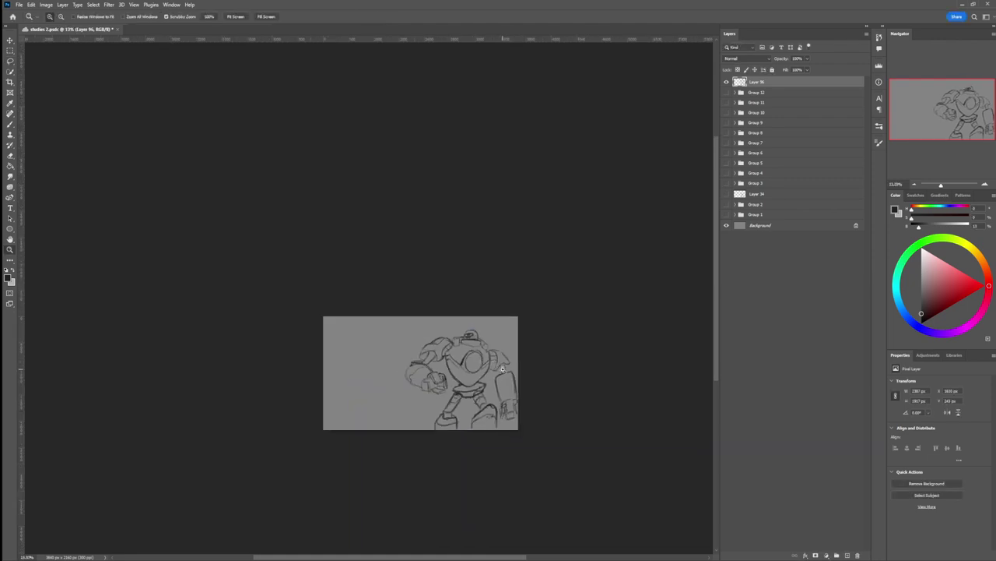
{"action": "scroll", "coordinate": [450, 348], "scroll_direction": "up", "scroll_amount": 3}
{"action": "key", "text": "l"}
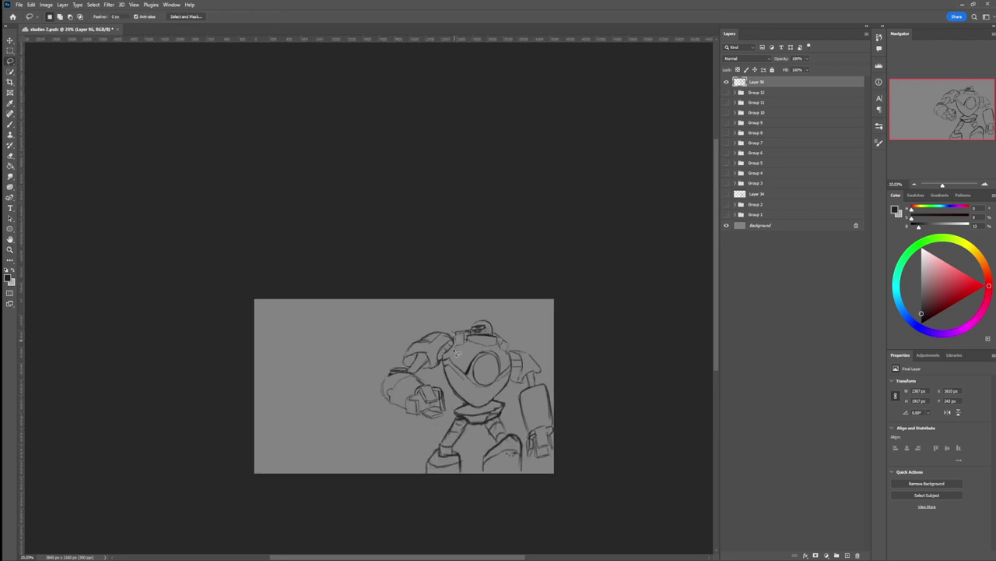
{"action": "mouse_move", "coordinate": [455, 351]}
{"action": "left_mouse_down"}
{"action": "mouse_move", "coordinate": [450, 390]}
{"action": "mouse_move", "coordinate": [374, 400]}
{"action": "mouse_move", "coordinate": [451, 317]}
{"action": "mouse_move", "coordinate": [448, 332]}
{"action": "mouse_move", "coordinate": [452, 311]}
{"action": "mouse_move", "coordinate": [446, 332]}
{"action": "left_mouse_up"}
{"action": "key", "text": "ctrl+t"}
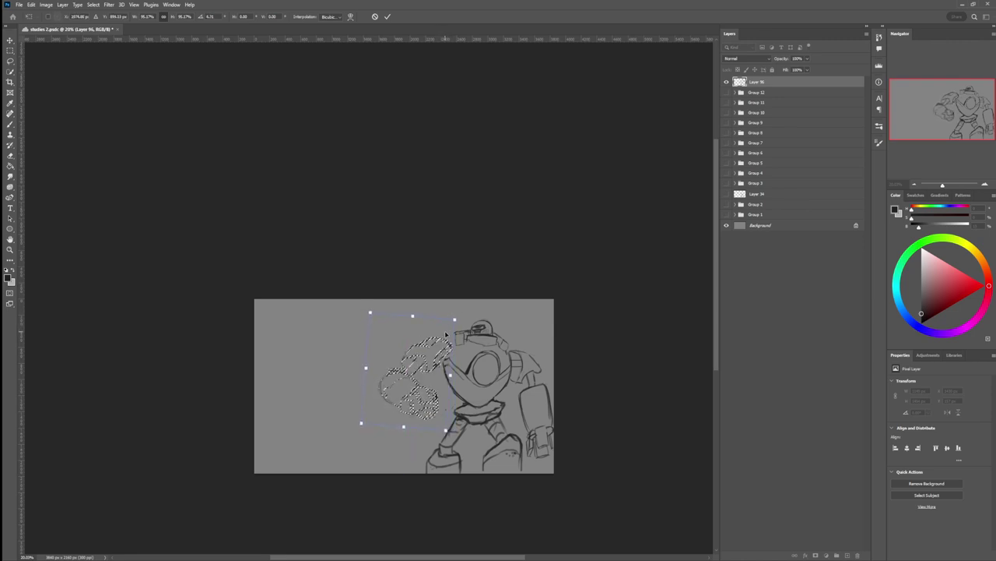
{"action": "key", "text": "Return"}
{"action": "key", "text": "ctrl+d"}
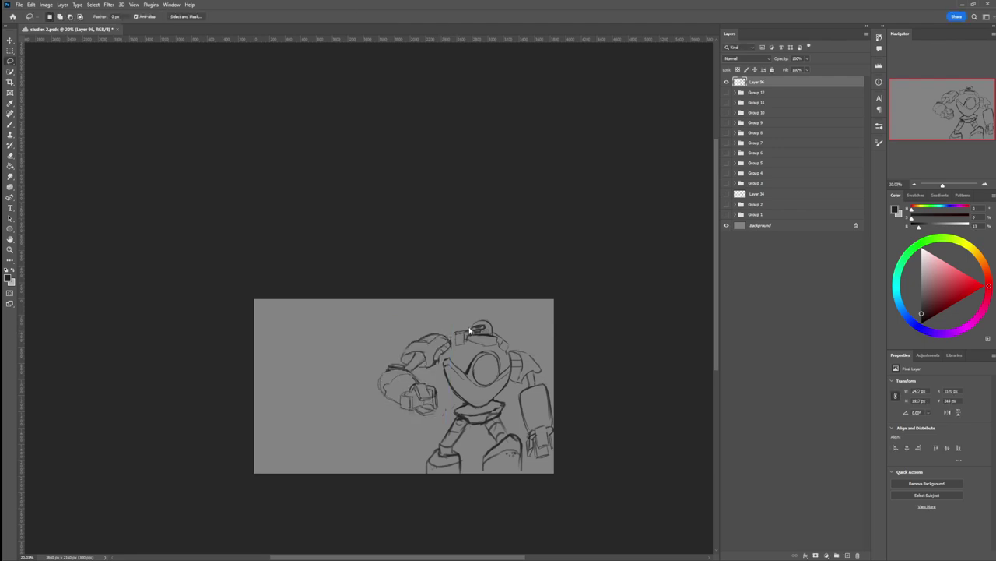
Step: Lasso the waist and legs, scale them down slightly, and extend the boot outlines to the canvas's bottom edge
{"action": "key", "text": "b"}
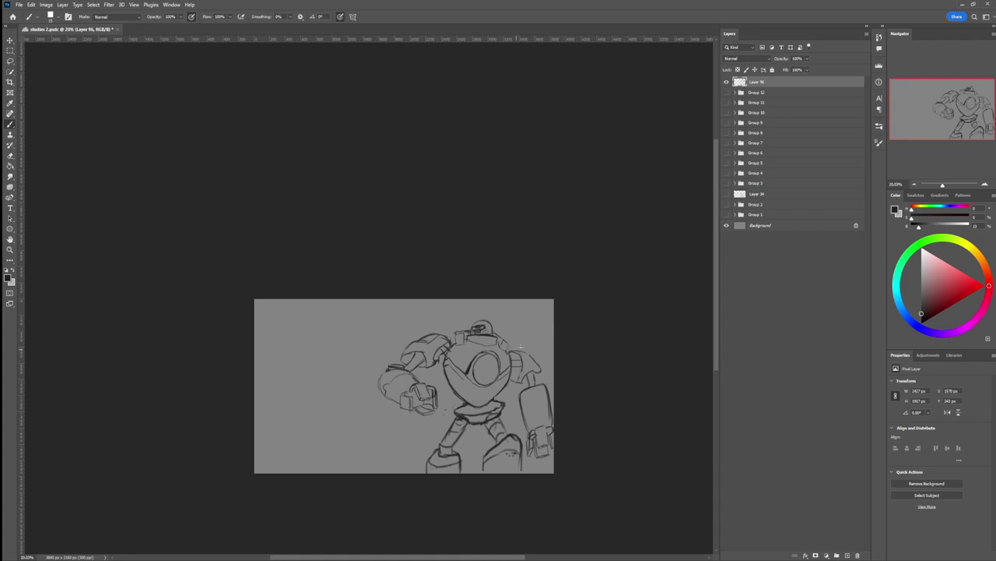
{"action": "key", "text": "l"}
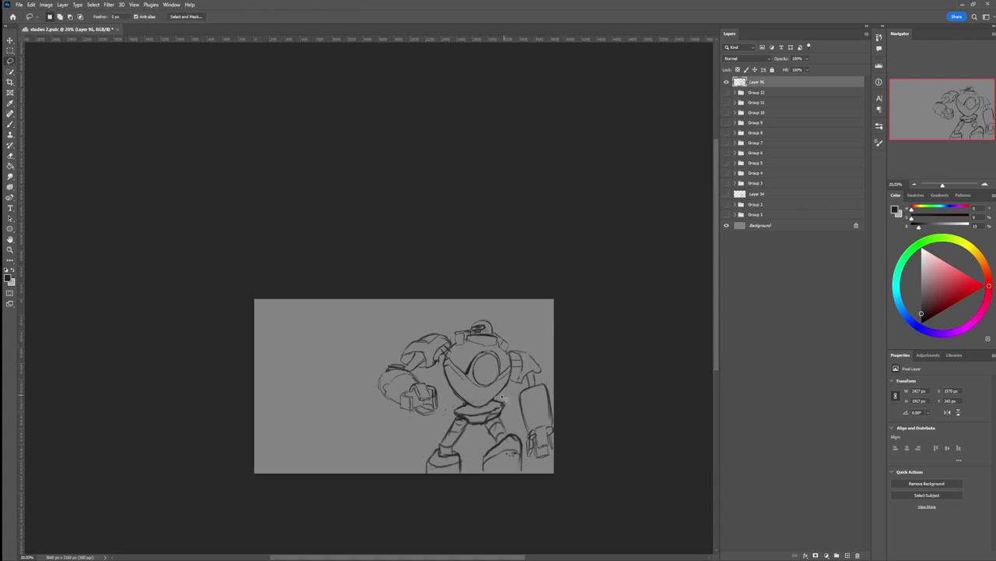
{"action": "mouse_move", "coordinate": [502, 396]}
{"action": "left_mouse_down"}
{"action": "mouse_move", "coordinate": [445, 412]}
{"action": "mouse_move", "coordinate": [461, 513]}
{"action": "mouse_move", "coordinate": [517, 499]}
{"action": "mouse_move", "coordinate": [530, 470]}
{"action": "mouse_move", "coordinate": [512, 425]}
{"action": "left_mouse_up"}
{"action": "key", "text": "ctrl+t"}
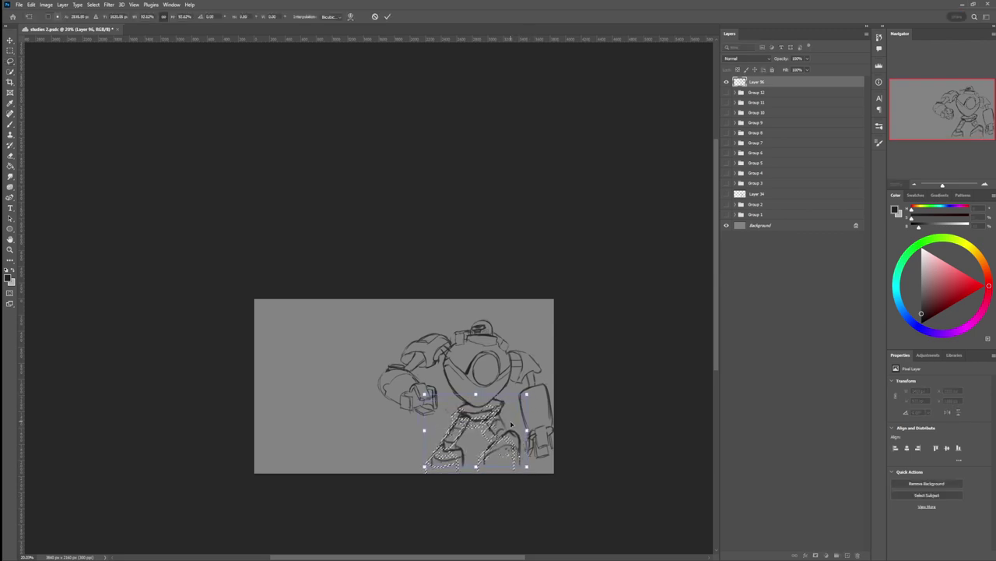
{"action": "key", "text": "Return"}
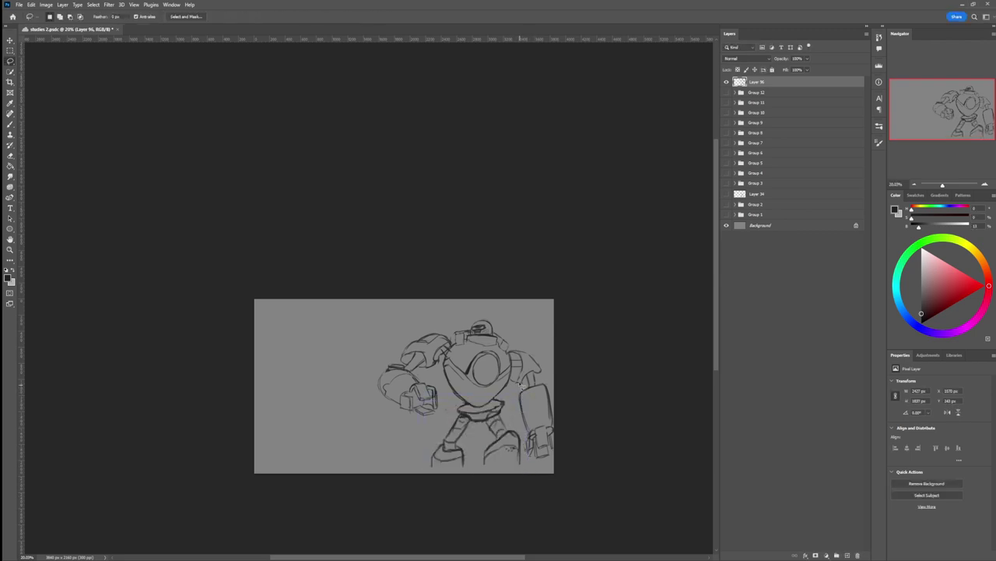
{"action": "key", "text": "b"}
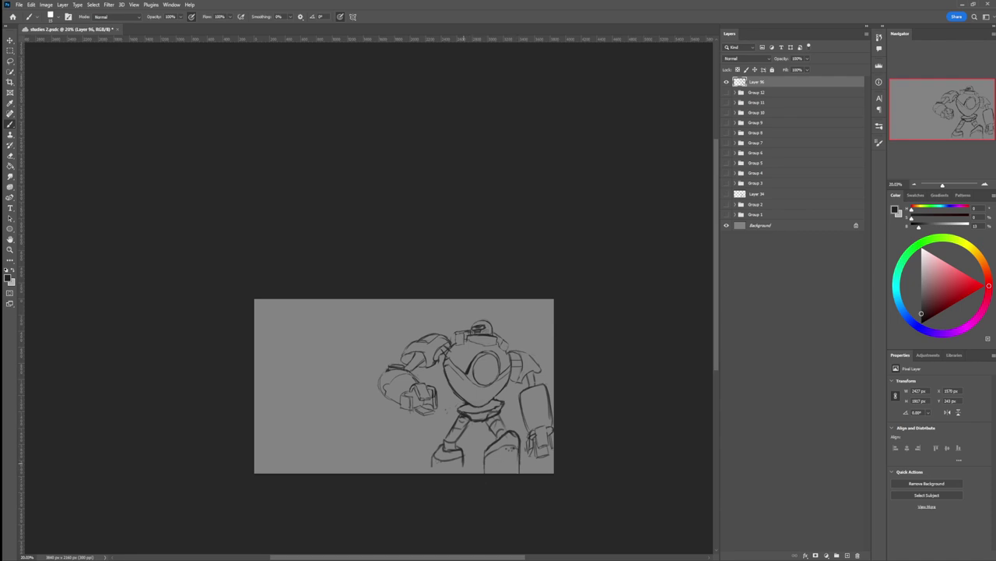
Step: Move the entire robot slightly down and a little to the left
{"action": "key", "text": "ctrl+t"}
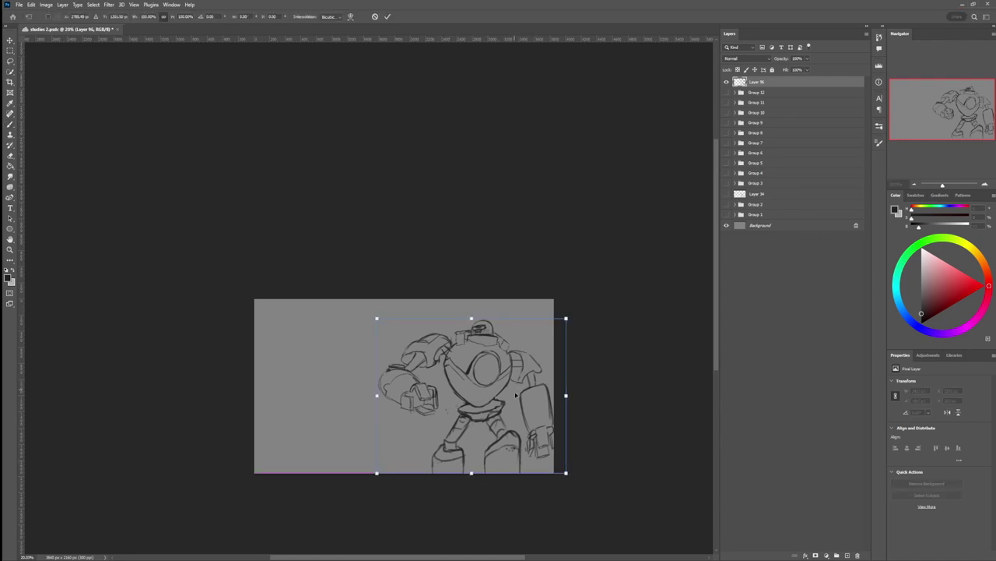
{"action": "key", "text": "Return"}
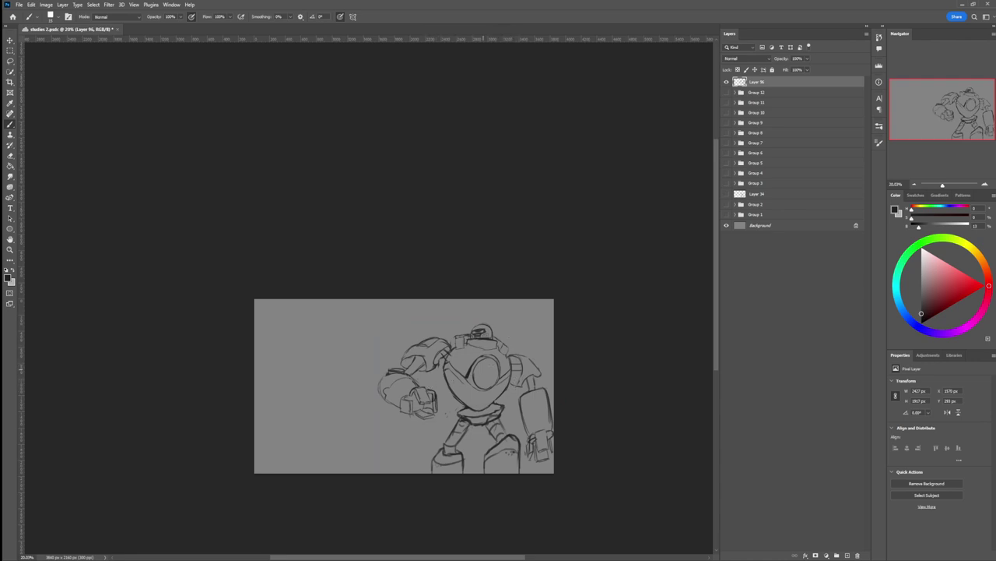
{"action": "key", "text": "ctrl+t"}
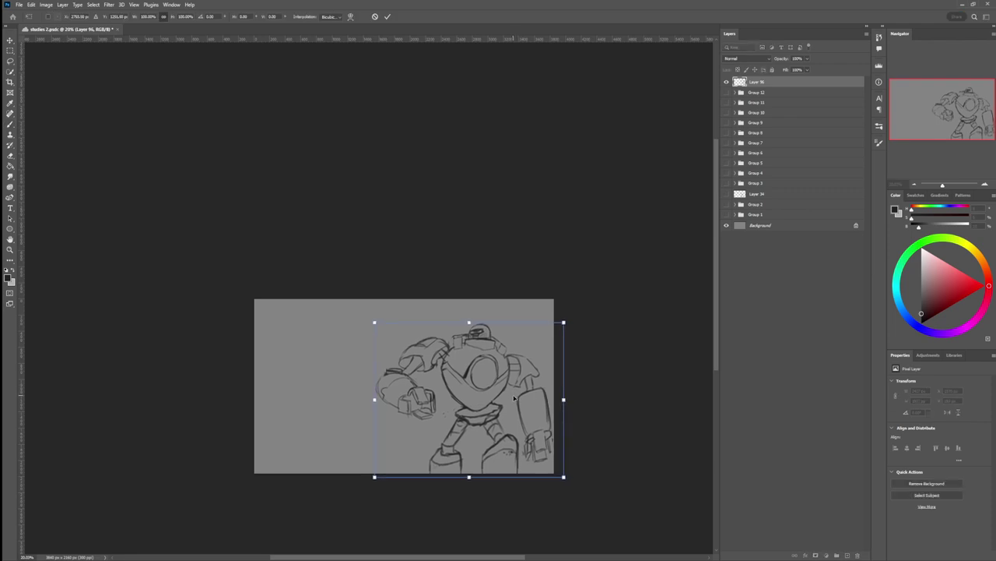
{"action": "key", "text": "Return"}
Step: Add a new layer and place it directly beneath the robot's line art
{"action": "key", "text": "z"}
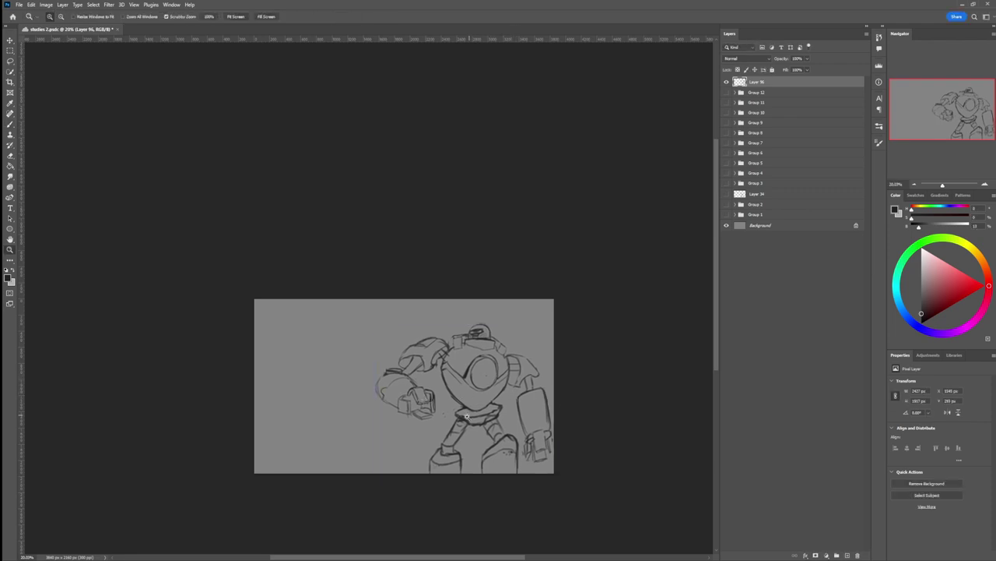
{"action": "left_click_drag", "start_coordinate": [470, 414], "coordinate": [460, 374]}
{"action": "left_click_drag", "start_coordinate": [481, 465], "coordinate": [496, 450]}
{"action": "left_click_drag", "start_coordinate": [439, 465], "coordinate": [459, 460]}
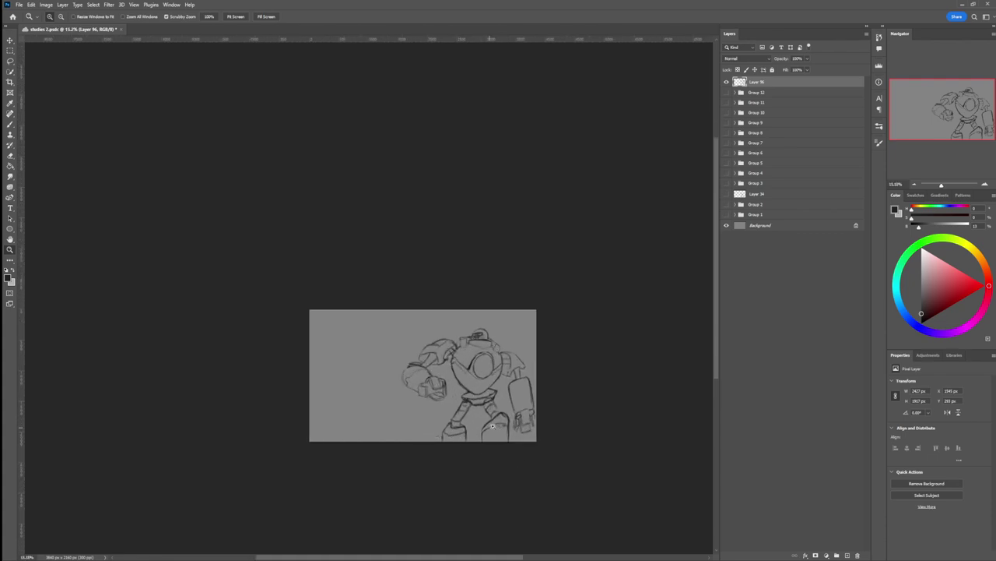
{"action": "key", "text": "ctrl+shift+alt+n"}
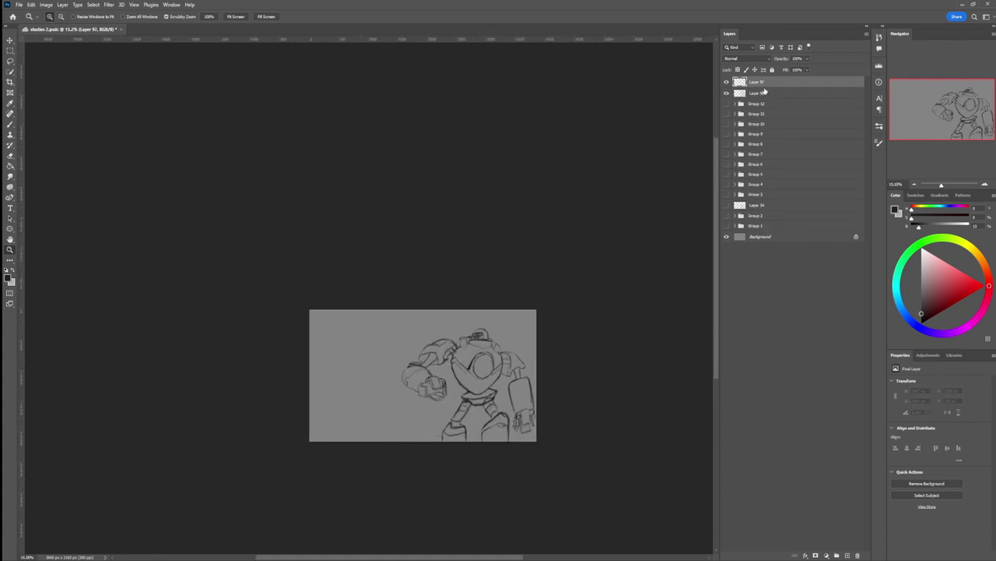
{"action": "left_click_drag", "start_coordinate": [764, 92], "coordinate": [768, 91]}
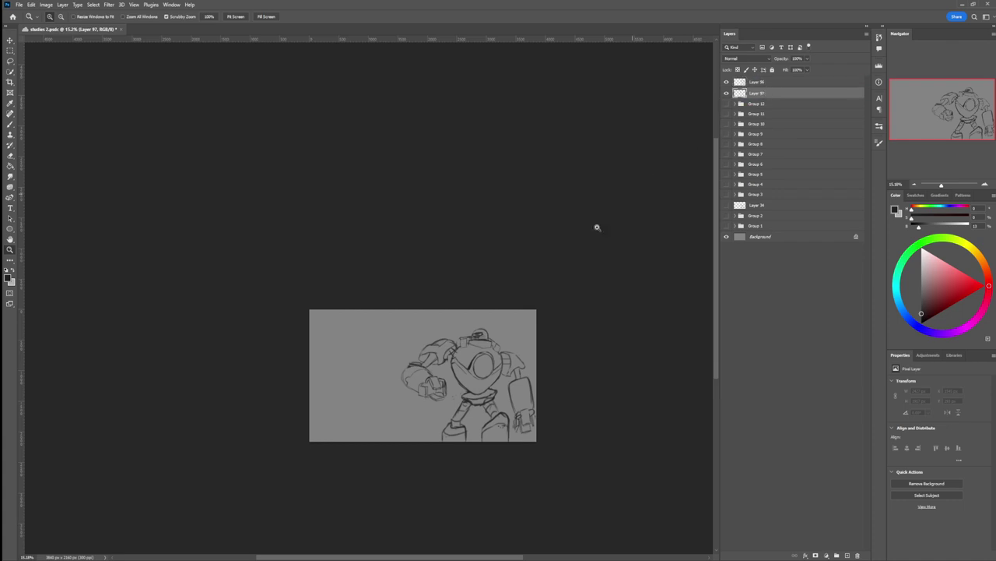
{"action": "scroll", "coordinate": [435, 442], "scroll_direction": "up", "scroll_amount": 1}
Step: Lasso the robot's full silhouette, adding both legs and both arms to the selection, and save the file
{"action": "key", "text": "l"}
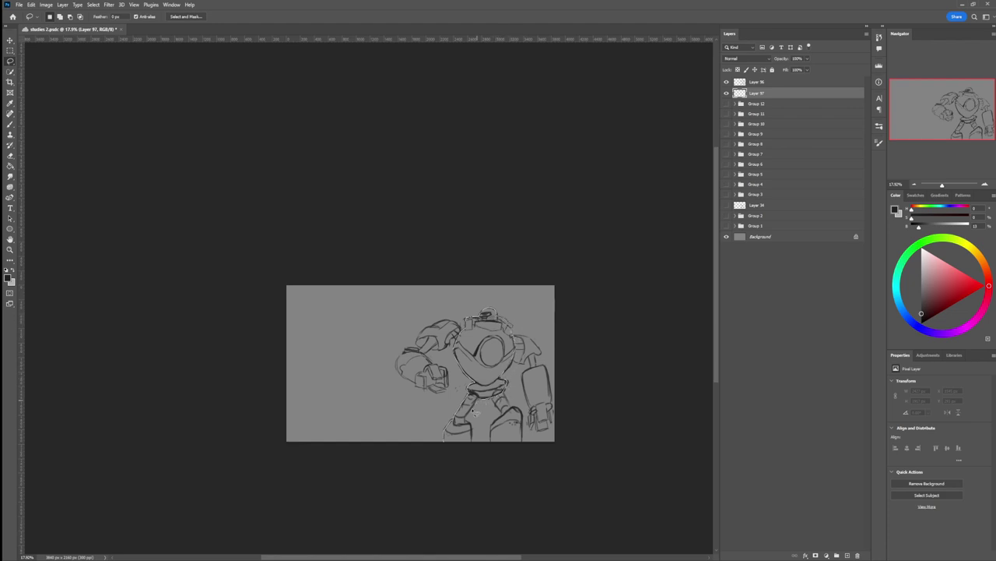
{"action": "mouse_move", "coordinate": [473, 413]}
{"action": "left_mouse_down"}
{"action": "mouse_move", "coordinate": [472, 452]}
{"action": "mouse_move", "coordinate": [470, 440]}
{"action": "left_mouse_up"}
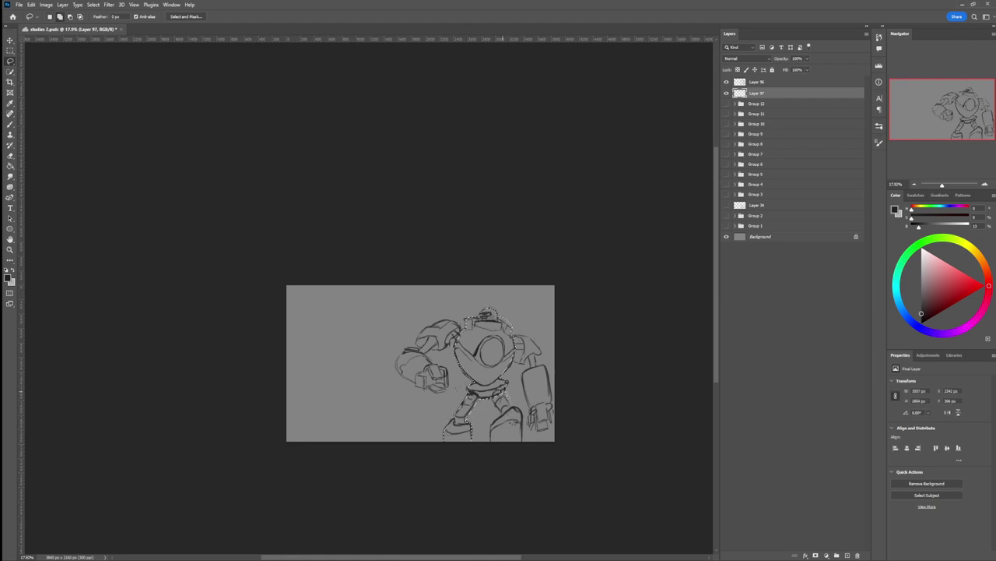
{"action": "mouse_move", "coordinate": [496, 402]}
{"action": "left_mouse_down"}
{"action": "mouse_move", "coordinate": [512, 419]}
{"action": "mouse_move", "coordinate": [495, 434]}
{"action": "mouse_move", "coordinate": [521, 408]}
{"action": "mouse_move", "coordinate": [491, 400]}
{"action": "mouse_move", "coordinate": [492, 449]}
{"action": "mouse_move", "coordinate": [493, 431]}
{"action": "mouse_move", "coordinate": [511, 422]}
{"action": "mouse_move", "coordinate": [495, 418]}
{"action": "mouse_move", "coordinate": [511, 417]}
{"action": "mouse_move", "coordinate": [510, 400]}
{"action": "mouse_move", "coordinate": [518, 460]}
{"action": "left_mouse_up"}
{"action": "key", "text": "ctrl+s"}
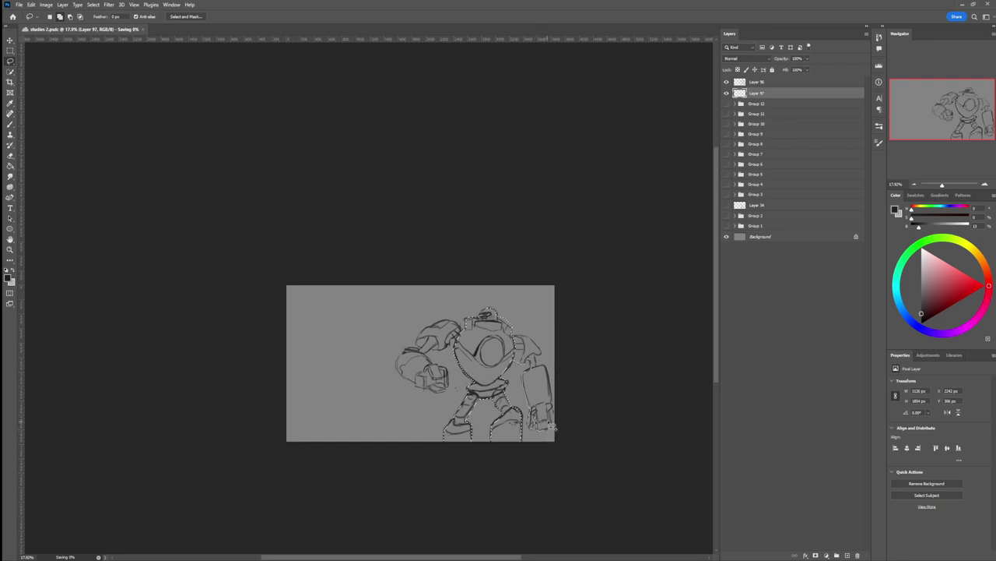
{"action": "mouse_move", "coordinate": [556, 429]}
{"action": "left_mouse_down"}
{"action": "mouse_move", "coordinate": [550, 372]}
{"action": "mouse_move", "coordinate": [537, 348]}
{"action": "mouse_move", "coordinate": [517, 341]}
{"action": "left_mouse_up"}
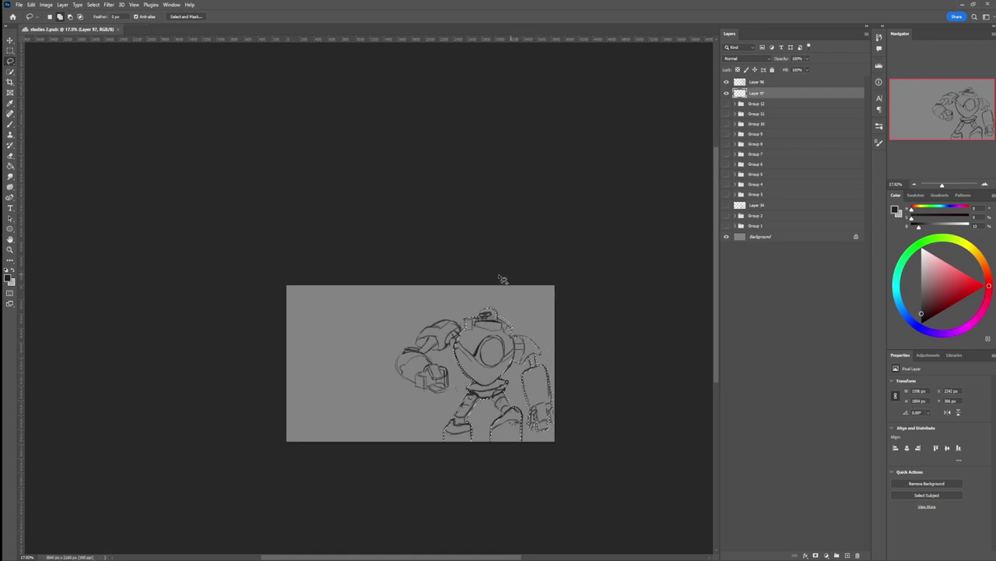
{"action": "mouse_move", "coordinate": [455, 325]}
{"action": "left_mouse_down"}
{"action": "mouse_move", "coordinate": [405, 359]}
{"action": "mouse_move", "coordinate": [406, 384]}
{"action": "mouse_move", "coordinate": [449, 398]}
{"action": "mouse_move", "coordinate": [452, 377]}
{"action": "mouse_move", "coordinate": [428, 361]}
{"action": "mouse_move", "coordinate": [461, 347]}
{"action": "left_mouse_up"}
Step: Fill the selected silhouette with a lighter grey at 63% brightness using a much larger brush
{"action": "key", "text": "b"}
{"action": "left_click", "coordinate": [922, 284]}
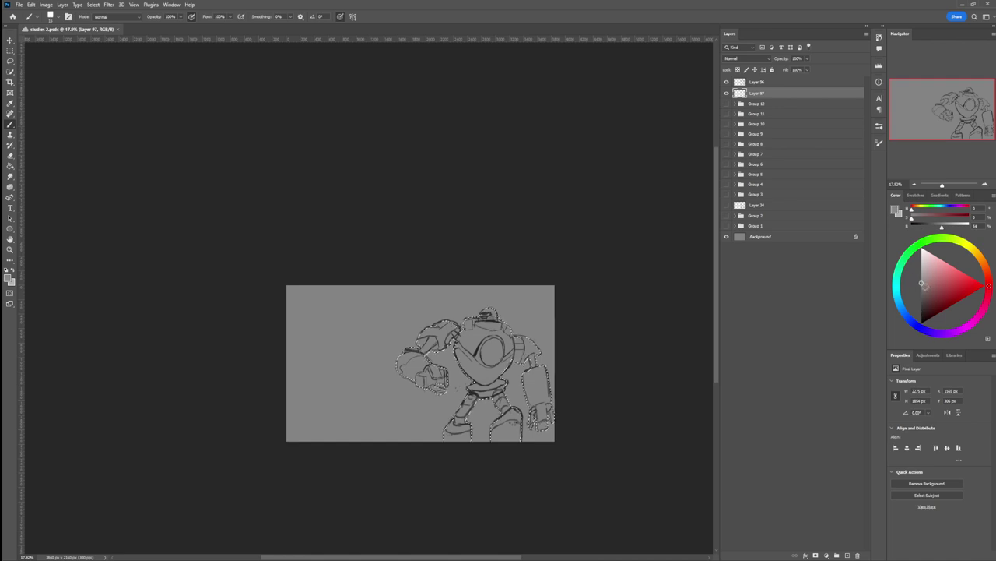
{"action": "left_click", "coordinate": [922, 276]}
{"action": "key", "text": "]"}
{"action": "key", "text": "]"}
{"action": "key", "text": "]"}
{"action": "key", "text": "]"}
{"action": "key", "text": "]"}
{"action": "key", "text": "]"}
{"action": "key", "text": "]"}
{"action": "key", "text": "]"}
{"action": "key", "text": "]"}
{"action": "key", "text": "]"}
{"action": "mouse_move", "coordinate": [508, 355]}
{"action": "left_mouse_down"}
{"action": "mouse_move", "coordinate": [487, 424]}
{"action": "mouse_move", "coordinate": [434, 399]}
{"action": "mouse_move", "coordinate": [482, 330]}
{"action": "mouse_move", "coordinate": [551, 369]}
{"action": "mouse_move", "coordinate": [495, 367]}
{"action": "left_mouse_up"}
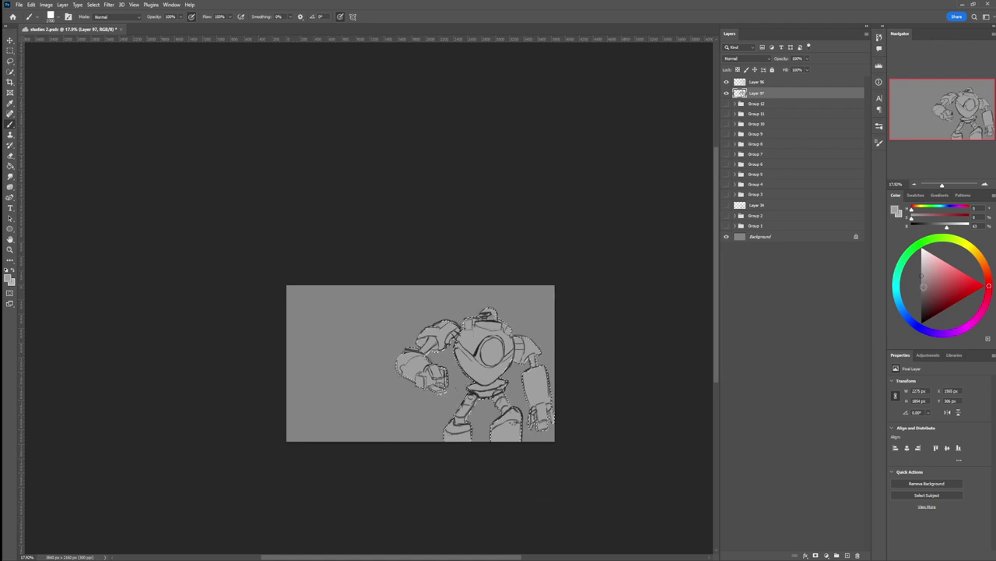
Step: Add a layer beneath the silhouette fill, deselect, and shade the background's left half dark grey with a very large soft brush
{"action": "key", "text": "ctrl+shift+alt+n"}
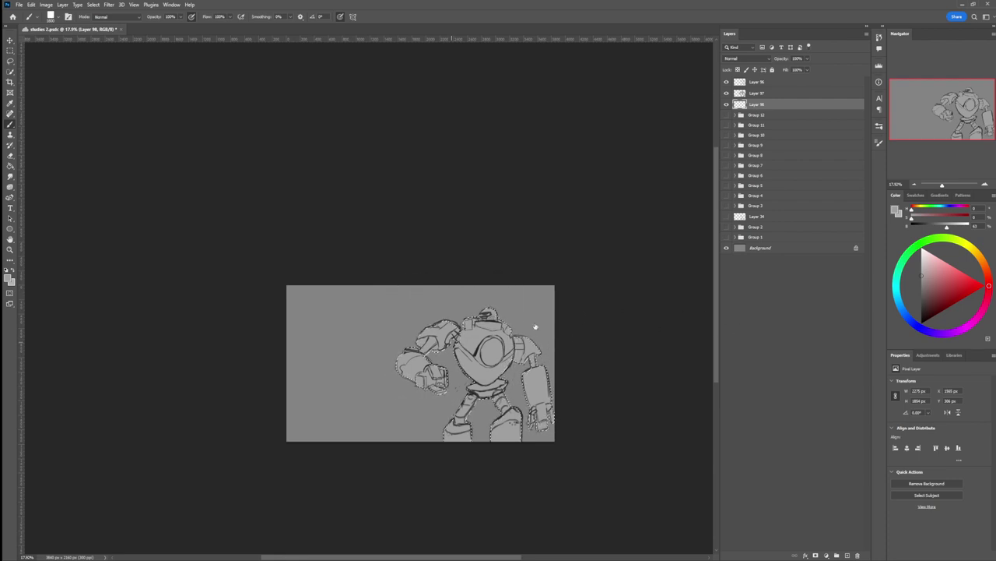
{"action": "left_click", "coordinate": [726, 327]}
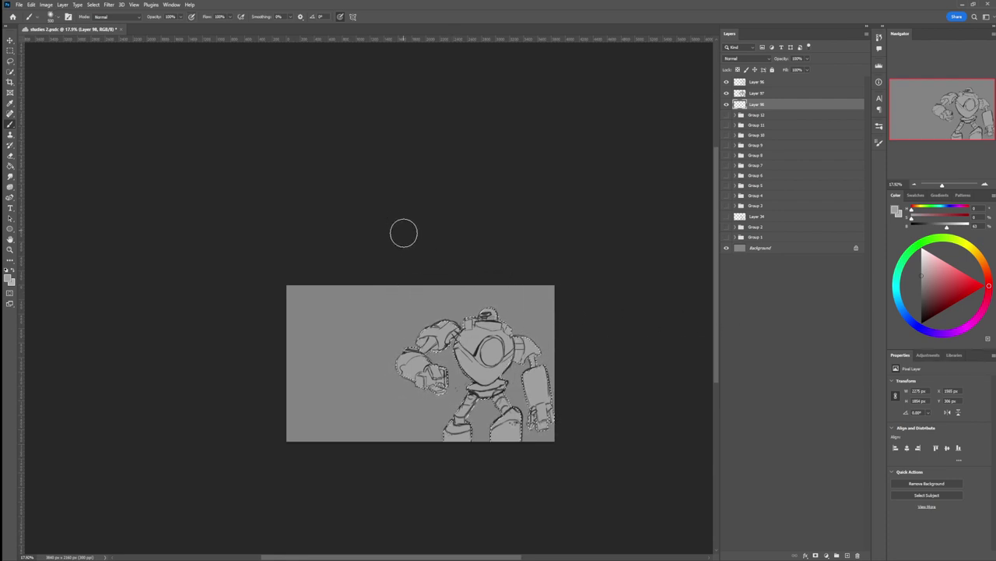
{"action": "key", "text": "bracketright"}
{"action": "key", "text": "bracketright"}
{"action": "key", "text": "bracketright"}
{"action": "key", "text": "bracketright"}
{"action": "key", "text": "bracketright"}
{"action": "key", "text": "bracketright"}
{"action": "key", "text": "bracketright"}
{"action": "key", "text": "bracketright"}
{"action": "key", "text": "bracketright"}
{"action": "key", "text": "bracketright"}
{"action": "key", "text": "bracketright"}
{"action": "left_click", "coordinate": [922, 303]}
{"action": "key", "text": "bracketright"}
{"action": "key", "text": "bracketright"}
{"action": "key", "text": "bracketright"}
{"action": "key", "text": "bracketright"}
{"action": "key", "text": "bracketright"}
{"action": "key", "text": "bracketright"}
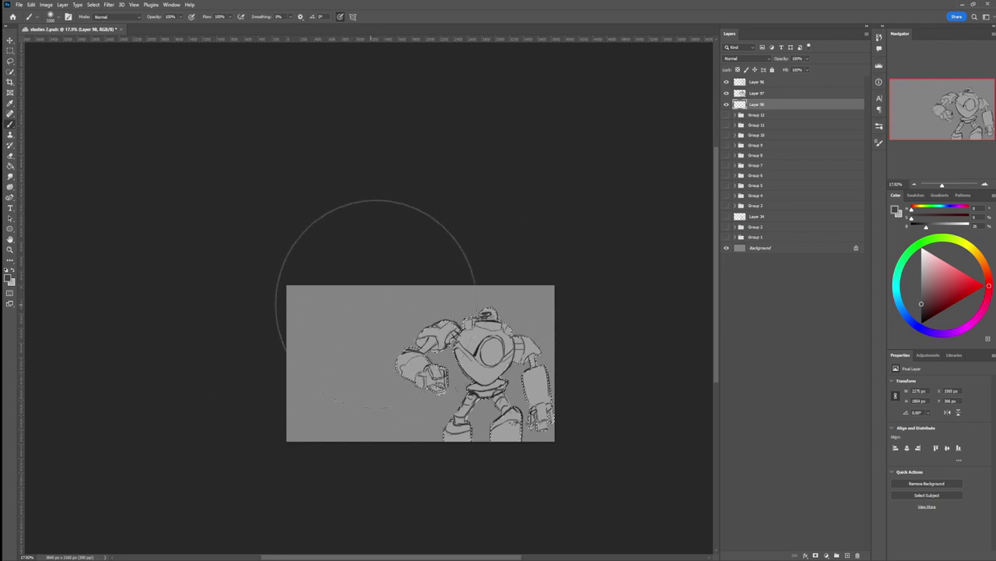
{"action": "key", "text": "l"}
{"action": "key", "text": "ctrl+d"}
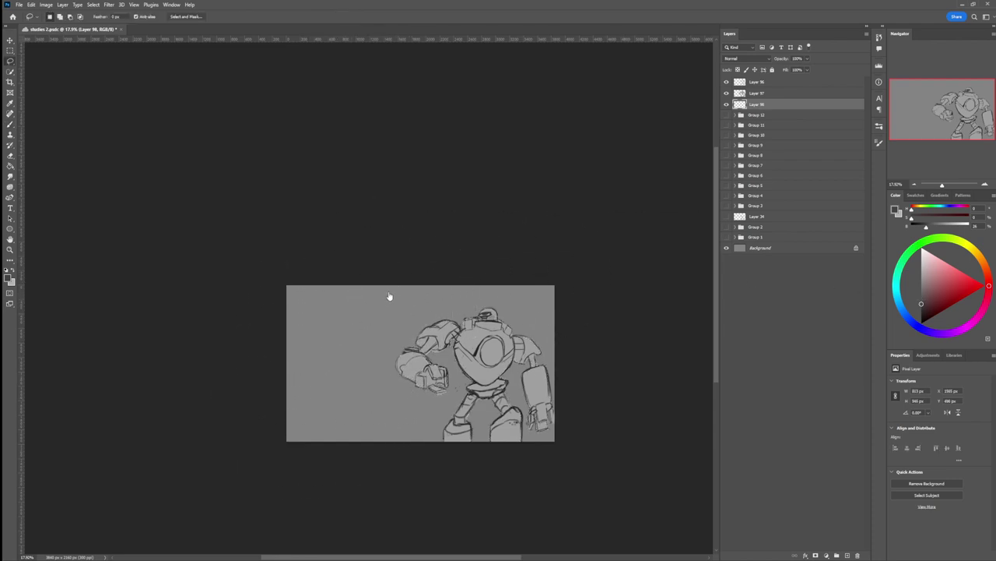
{"action": "key", "text": "b"}
{"action": "mouse_move", "coordinate": [334, 356]}
{"action": "left_mouse_down"}
{"action": "mouse_move", "coordinate": [335, 391]}
{"action": "mouse_move", "coordinate": [365, 295]}
{"action": "mouse_move", "coordinate": [342, 331]}
{"action": "mouse_move", "coordinate": [341, 315]}
{"action": "mouse_move", "coordinate": [335, 333]}
{"action": "mouse_move", "coordinate": [305, 341]}
{"action": "mouse_move", "coordinate": [310, 290]}
{"action": "mouse_move", "coordinate": [276, 326]}
{"action": "mouse_move", "coordinate": [309, 295]}
{"action": "mouse_move", "coordinate": [343, 487]}
{"action": "mouse_move", "coordinate": [324, 446]}
{"action": "mouse_move", "coordinate": [434, 494]}
{"action": "mouse_move", "coordinate": [360, 393]}
{"action": "left_mouse_up"}
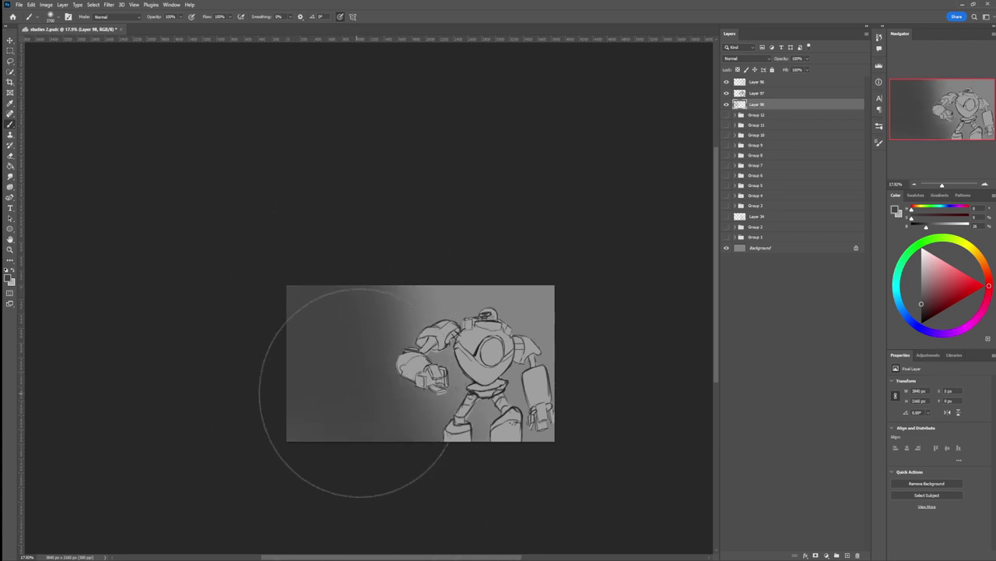
Step: Paint a dark curved arch, panels and machinery shapes over the background's left side on a separate layer, using darker and sampled tones
{"action": "left_click", "coordinate": [921, 309]}
{"action": "mouse_move", "coordinate": [335, 294]}
{"action": "left_mouse_down"}
{"action": "mouse_move", "coordinate": [319, 316]}
{"action": "mouse_move", "coordinate": [309, 429]}
{"action": "mouse_move", "coordinate": [337, 324]}
{"action": "mouse_move", "coordinate": [354, 305]}
{"action": "mouse_move", "coordinate": [330, 386]}
{"action": "mouse_move", "coordinate": [383, 412]}
{"action": "mouse_move", "coordinate": [399, 256]}
{"action": "mouse_move", "coordinate": [447, 243]}
{"action": "mouse_move", "coordinate": [410, 289]}
{"action": "mouse_move", "coordinate": [481, 253]}
{"action": "mouse_move", "coordinate": [482, 287]}
{"action": "mouse_move", "coordinate": [433, 239]}
{"action": "mouse_move", "coordinate": [383, 268]}
{"action": "left_mouse_up"}
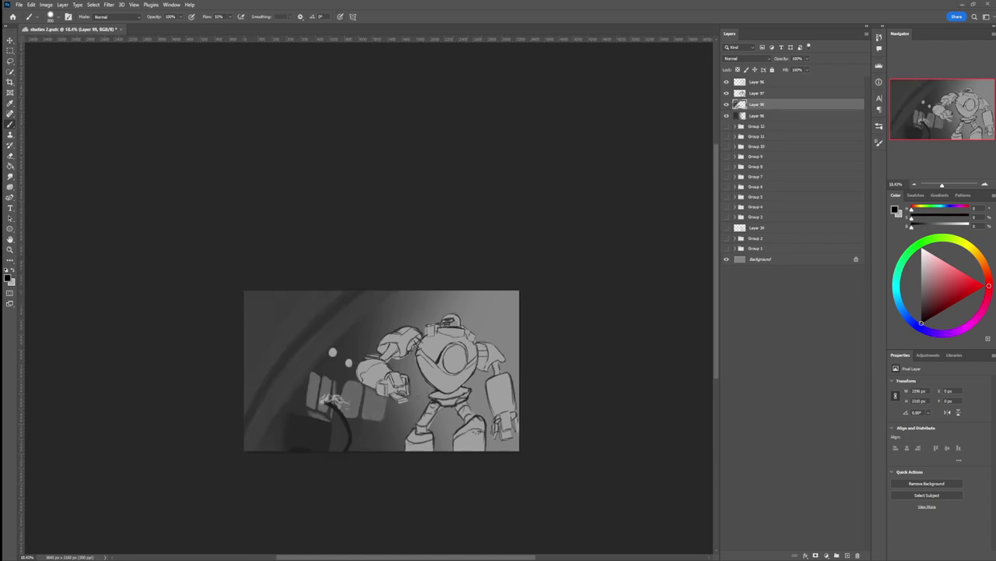
{"action": "key", "text": "bracketleft"}
{"action": "key", "text": "bracketleft"}
{"action": "key", "text": "bracketleft"}
{"action": "key", "text": "bracketleft"}
{"action": "key", "text": "bracketleft"}
{"action": "key", "text": "bracketleft"}
{"action": "key", "text": "bracketleft"}
{"action": "key", "text": "bracketleft"}
{"action": "key", "text": "bracketleft"}
{"action": "key", "text": "bracketleft"}
{"action": "key", "text": "bracketleft"}
{"action": "key", "text": "bracketleft"}
{"action": "key", "text": "bracketleft"}
{"action": "key", "text": "bracketleft"}
{"action": "key", "text": "bracketleft"}
{"action": "left_click", "coordinate": [332, 328], "text": "alt"}
{"action": "key", "text": "bracketright"}
{"action": "key", "text": "bracketright"}
{"action": "key", "text": "bracketright"}
{"action": "key", "text": "bracketright"}
{"action": "key", "text": "bracketright"}
{"action": "key", "text": "bracketright"}
{"action": "key", "text": "bracketright"}
{"action": "key", "text": "bracketright"}
{"action": "key", "text": "bracketright"}
{"action": "key", "text": "bracketright"}
{"action": "key", "text": "bracketright"}
{"action": "key", "text": "bracketright"}
{"action": "key", "text": "bracketright"}
{"action": "key", "text": "bracketright"}
{"action": "key", "text": "bracketright"}
{"action": "key", "text": "bracketright"}
{"action": "key", "text": "bracketright"}
{"action": "key", "text": "bracketright"}
{"action": "key", "text": "bracketright"}
{"action": "key", "text": "bracketright"}
{"action": "mouse_move", "coordinate": [294, 297]}
{"action": "left_mouse_down"}
{"action": "mouse_move", "coordinate": [263, 310]}
{"action": "mouse_move", "coordinate": [297, 289]}
{"action": "left_mouse_up"}
Step: Choose a near-black grey and darken the background around the robot with a large soft brush
{"action": "left_click_drag", "start_coordinate": [920, 305], "coordinate": [921, 315]}
{"action": "left_click", "coordinate": [735, 328]}
{"action": "key", "text": "bracketright"}
{"action": "key", "text": "bracketright"}
{"action": "key", "text": "bracketright"}
{"action": "key", "text": "bracketright"}
{"action": "key", "text": "bracketright"}
{"action": "key", "text": "bracketright"}
{"action": "key", "text": "bracketright"}
{"action": "key", "text": "bracketright"}
{"action": "key", "text": "bracketright"}
{"action": "key", "text": "bracketright"}
{"action": "key", "text": "bracketright"}
{"action": "key", "text": "bracketright"}
{"action": "key", "text": "bracketright"}
{"action": "key", "text": "bracketright"}
{"action": "key", "text": "bracketright"}
{"action": "key", "text": "bracketright"}
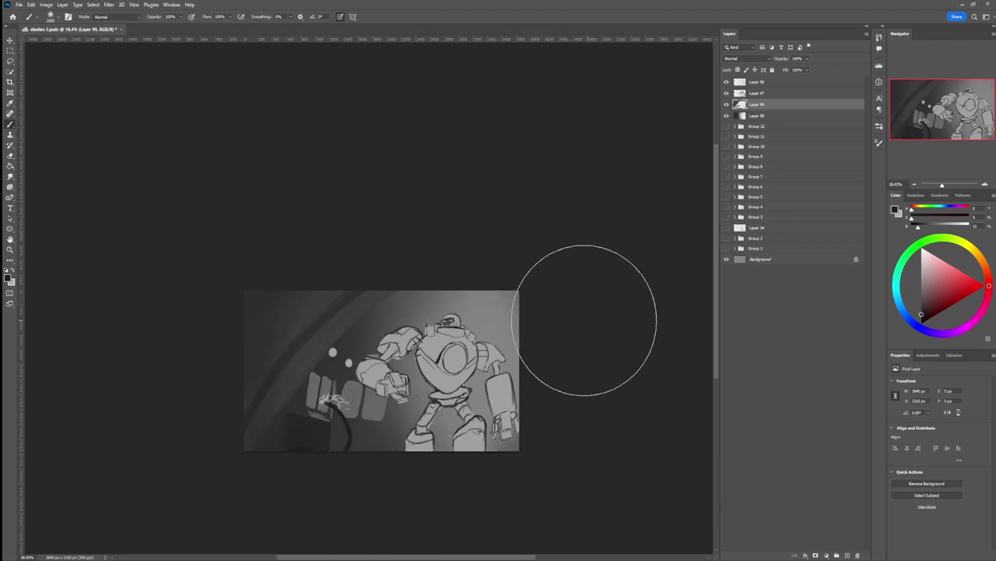
Step: Select a curved area in the canvas's upper-right corner with the Lasso and fill it with light grey as a ceiling light
{"action": "key", "text": "l"}
{"action": "mouse_move", "coordinate": [527, 288]}
{"action": "left_mouse_down"}
{"action": "mouse_move", "coordinate": [464, 280]}
{"action": "mouse_move", "coordinate": [427, 301]}
{"action": "mouse_move", "coordinate": [438, 314]}
{"action": "mouse_move", "coordinate": [499, 321]}
{"action": "mouse_move", "coordinate": [539, 276]}
{"action": "mouse_move", "coordinate": [566, 277]}
{"action": "mouse_move", "coordinate": [549, 284]}
{"action": "mouse_move", "coordinate": [494, 267]}
{"action": "mouse_move", "coordinate": [452, 283]}
{"action": "mouse_move", "coordinate": [448, 306]}
{"action": "mouse_move", "coordinate": [498, 317]}
{"action": "mouse_move", "coordinate": [594, 292]}
{"action": "mouse_move", "coordinate": [512, 309]}
{"action": "mouse_move", "coordinate": [439, 295]}
{"action": "mouse_move", "coordinate": [565, 258]}
{"action": "left_mouse_up"}
{"action": "left_click_drag", "start_coordinate": [572, 302], "coordinate": [548, 312]}
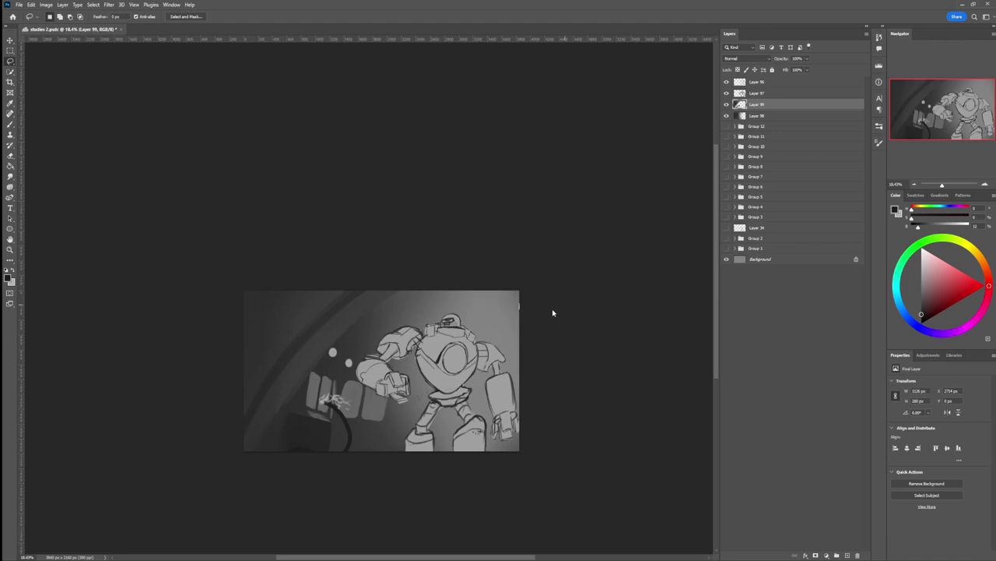
{"action": "left_click", "coordinate": [480, 212]}
{"action": "mouse_move", "coordinate": [559, 283]}
{"action": "left_mouse_down"}
{"action": "mouse_move", "coordinate": [503, 267]}
{"action": "mouse_move", "coordinate": [435, 277]}
{"action": "mouse_move", "coordinate": [552, 285]}
{"action": "left_mouse_up"}
{"action": "key", "text": "b"}
{"action": "key", "text": "x"}
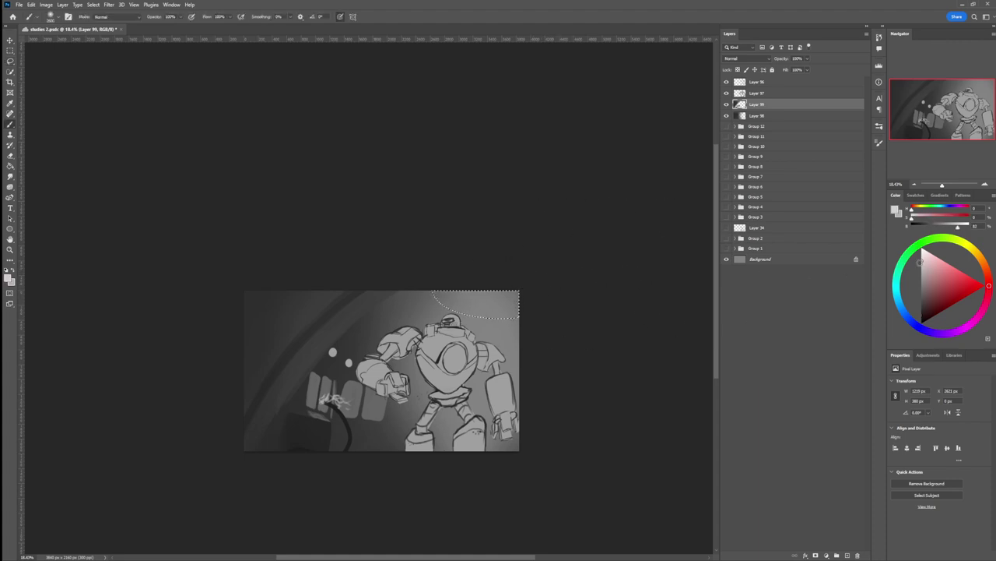
{"action": "left_click_drag", "start_coordinate": [545, 302], "coordinate": [411, 285]}
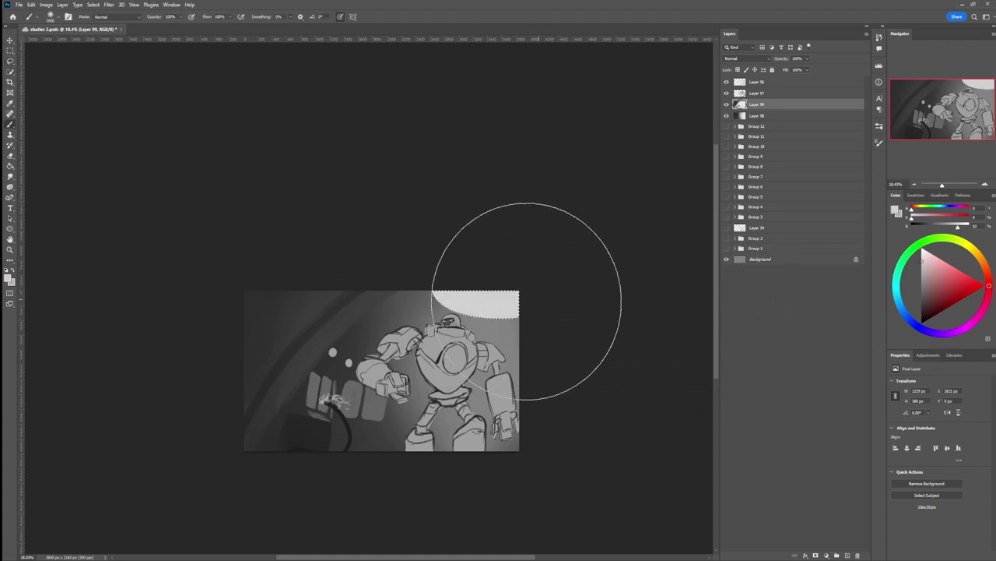
Step: Lasso a curved band around the ceiling light, paint small light panels inside it at reduced flow, deselect, and add a light spot at the edge
{"action": "key", "text": "l"}
{"action": "left_click", "coordinate": [401, 289]}
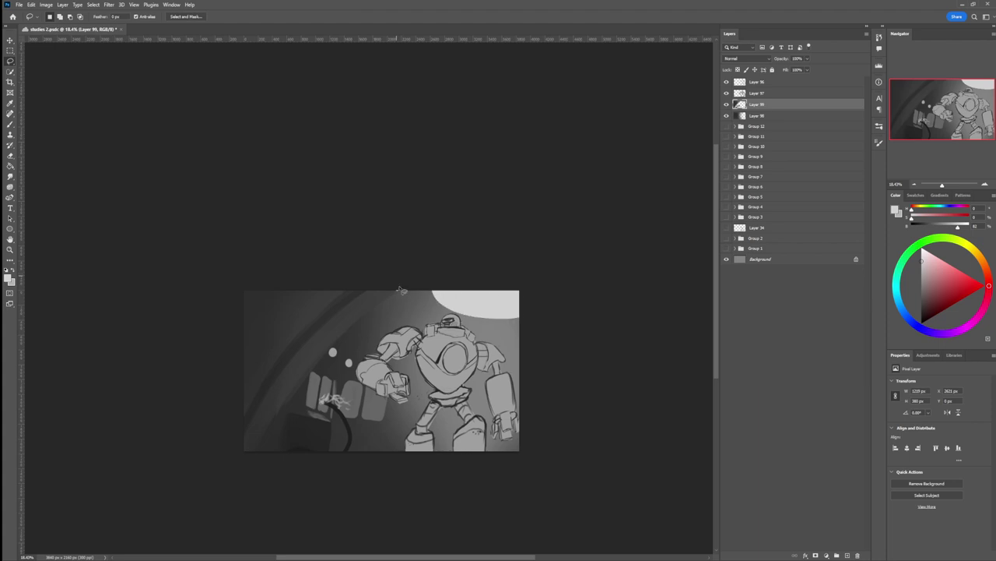
{"action": "mouse_move", "coordinate": [441, 330]}
{"action": "left_mouse_down"}
{"action": "mouse_move", "coordinate": [501, 339]}
{"action": "mouse_move", "coordinate": [563, 332]}
{"action": "left_mouse_up"}
{"action": "mouse_move", "coordinate": [403, 291]}
{"action": "left_mouse_down"}
{"action": "mouse_move", "coordinate": [403, 282]}
{"action": "mouse_move", "coordinate": [416, 307]}
{"action": "mouse_move", "coordinate": [570, 350]}
{"action": "mouse_move", "coordinate": [570, 367]}
{"action": "mouse_move", "coordinate": [535, 369]}
{"action": "left_mouse_up"}
{"action": "mouse_move", "coordinate": [465, 362]}
{"action": "left_mouse_down"}
{"action": "mouse_move", "coordinate": [378, 294]}
{"action": "mouse_move", "coordinate": [396, 267]}
{"action": "left_mouse_up"}
{"action": "key", "text": "b"}
{"action": "key", "text": "bracketleft"}
{"action": "key", "text": "bracketleft"}
{"action": "key", "text": "bracketleft"}
{"action": "key", "text": "bracketleft"}
{"action": "key", "text": "bracketleft"}
{"action": "key", "text": "bracketleft"}
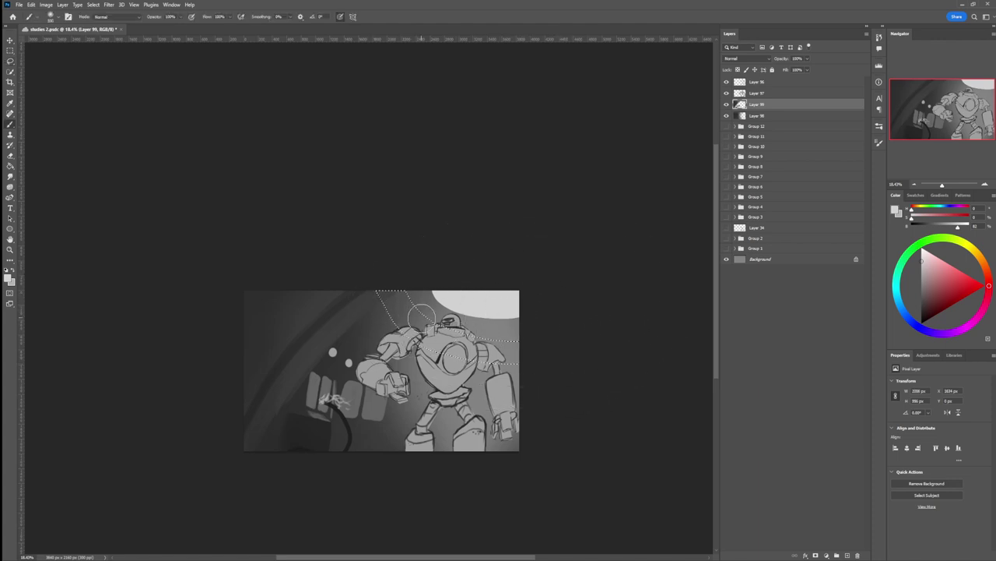
{"action": "key", "text": "period"}
{"action": "mouse_move", "coordinate": [383, 323]}
{"action": "left_mouse_down"}
{"action": "mouse_move", "coordinate": [396, 317]}
{"action": "mouse_move", "coordinate": [391, 303]}
{"action": "mouse_move", "coordinate": [378, 308]}
{"action": "left_mouse_up"}
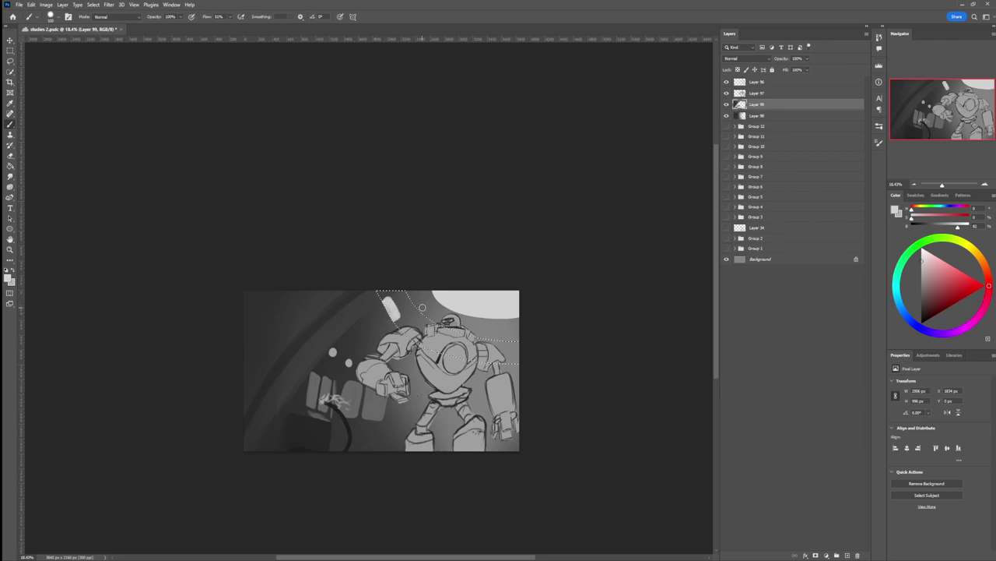
{"action": "mouse_move", "coordinate": [420, 309]}
{"action": "left_mouse_down"}
{"action": "mouse_move", "coordinate": [412, 315]}
{"action": "mouse_move", "coordinate": [425, 312]}
{"action": "left_mouse_up"}
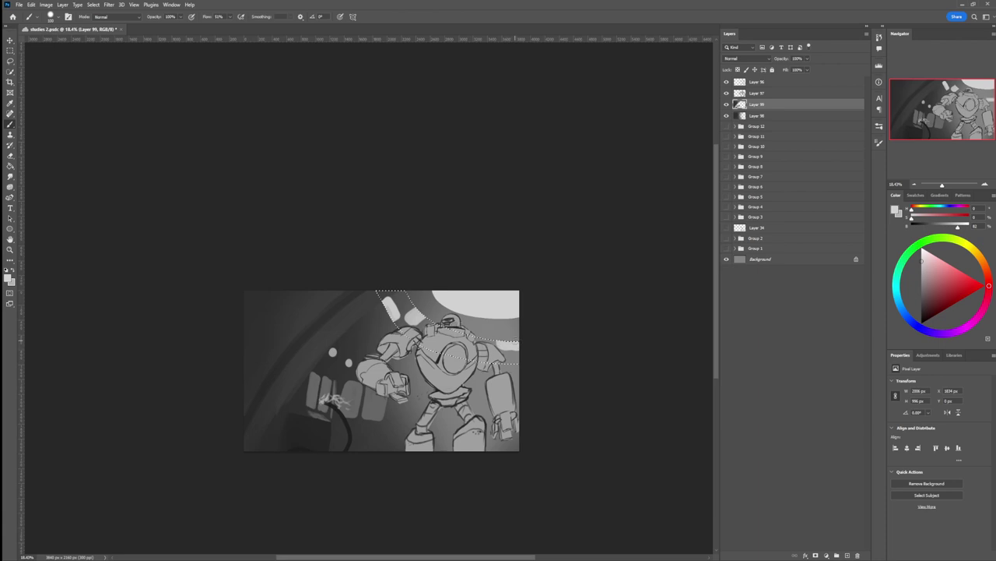
{"action": "key", "text": "l"}
{"action": "key", "text": "ctrl+d"}
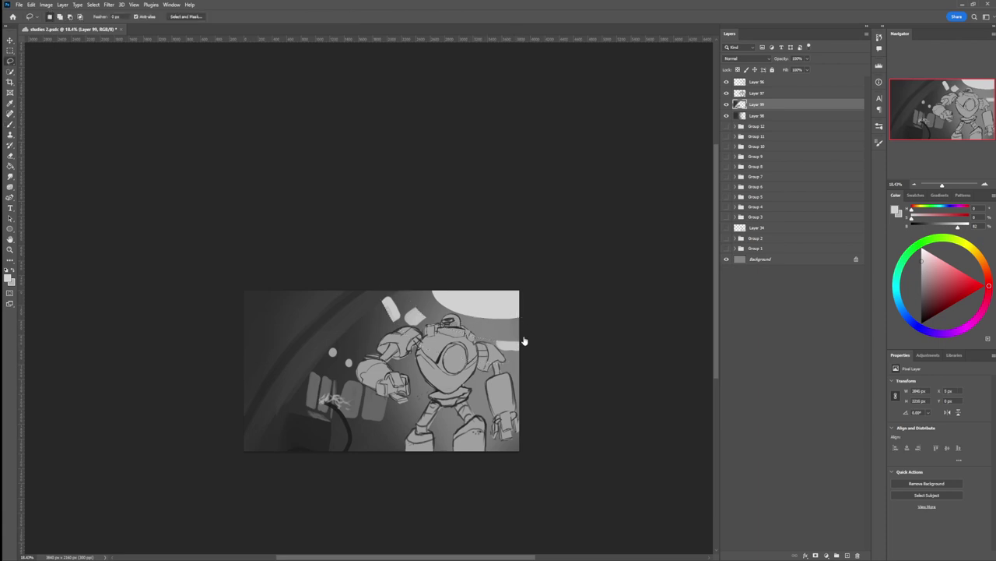
{"action": "key", "text": "b"}
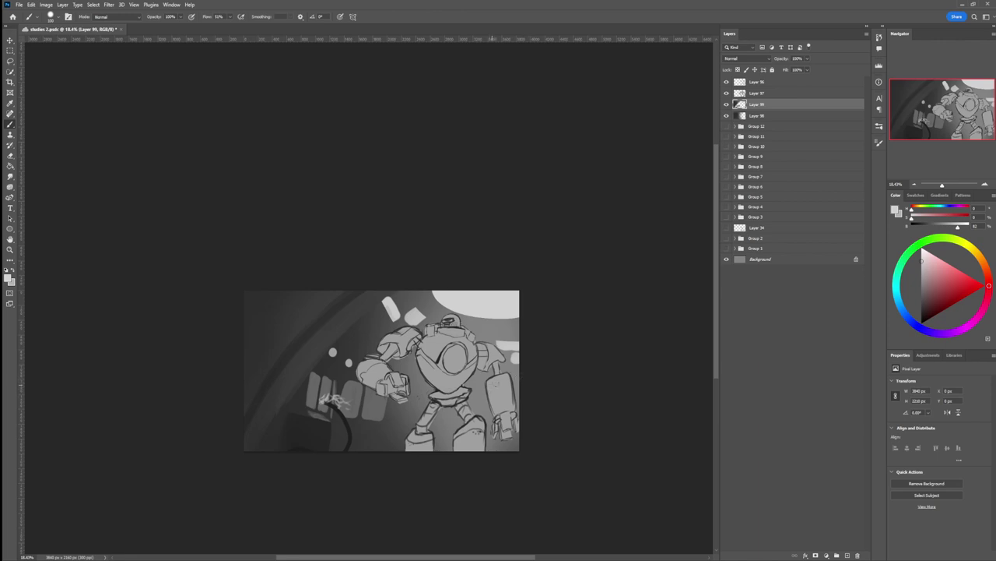
Step: Sample the 25% brightness grey beside the robot's legs and darken the background around its lower body with a much larger brush
{"action": "left_click", "coordinate": [393, 439], "text": "alt"}
{"action": "key", "text": "bracketright"}
{"action": "key", "text": "bracketright"}
{"action": "key", "text": "bracketright"}
{"action": "key", "text": "bracketright"}
{"action": "key", "text": "bracketright"}
{"action": "key", "text": "bracketright"}
{"action": "key", "text": "bracketright"}
{"action": "key", "text": "bracketright"}
{"action": "key", "text": "bracketright"}
{"action": "mouse_move", "coordinate": [483, 412]}
{"action": "left_mouse_down"}
{"action": "mouse_move", "coordinate": [538, 416]}
{"action": "mouse_move", "coordinate": [521, 414]}
{"action": "mouse_move", "coordinate": [505, 436]}
{"action": "mouse_move", "coordinate": [505, 466]}
{"action": "left_mouse_up"}
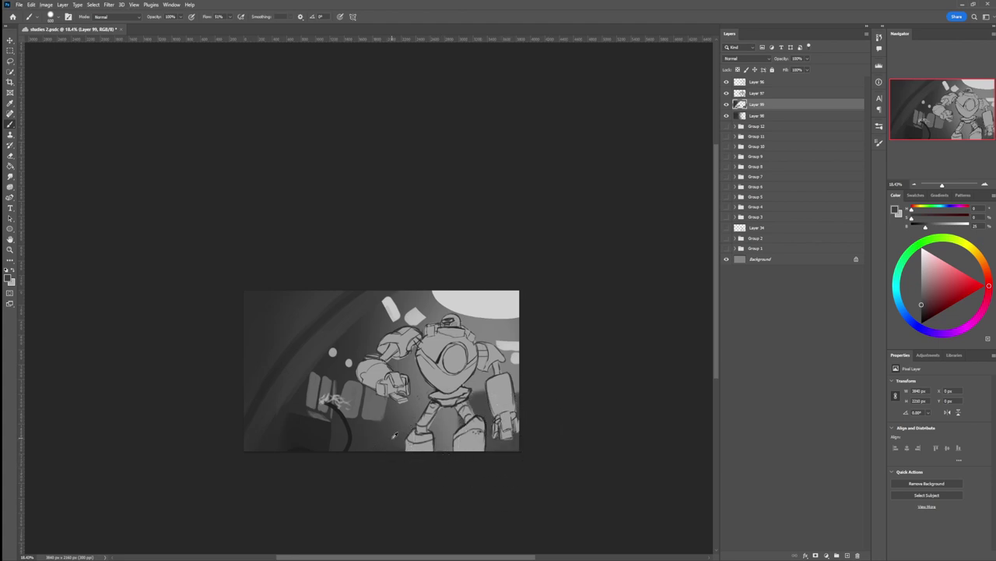
{"action": "key", "text": "bracketright"}
{"action": "key", "text": "bracketright"}
{"action": "key", "text": "bracketright"}
{"action": "key", "text": "bracketright"}
{"action": "key", "text": "bracketright"}
{"action": "key", "text": "bracketright"}
{"action": "key", "text": "bracketright"}
{"action": "key", "text": "bracketright"}
{"action": "key", "text": "bracketright"}
{"action": "left_click_drag", "start_coordinate": [442, 406], "coordinate": [434, 429]}
{"action": "mouse_move", "coordinate": [473, 389]}
{"action": "left_mouse_down"}
{"action": "mouse_move", "coordinate": [442, 381]}
{"action": "mouse_move", "coordinate": [434, 394]}
{"action": "mouse_move", "coordinate": [413, 373]}
{"action": "mouse_move", "coordinate": [431, 425]}
{"action": "mouse_move", "coordinate": [432, 390]}
{"action": "mouse_move", "coordinate": [443, 418]}
{"action": "mouse_move", "coordinate": [476, 425]}
{"action": "mouse_move", "coordinate": [493, 384]}
{"action": "mouse_move", "coordinate": [484, 385]}
{"action": "mouse_move", "coordinate": [489, 399]}
{"action": "mouse_move", "coordinate": [457, 402]}
{"action": "mouse_move", "coordinate": [516, 384]}
{"action": "left_mouse_up"}
Step: Lasso the background inside the arch and darken its lower part with 7% brightness grey, undoing the last brush stroke
{"action": "left_click", "coordinate": [921, 316]}
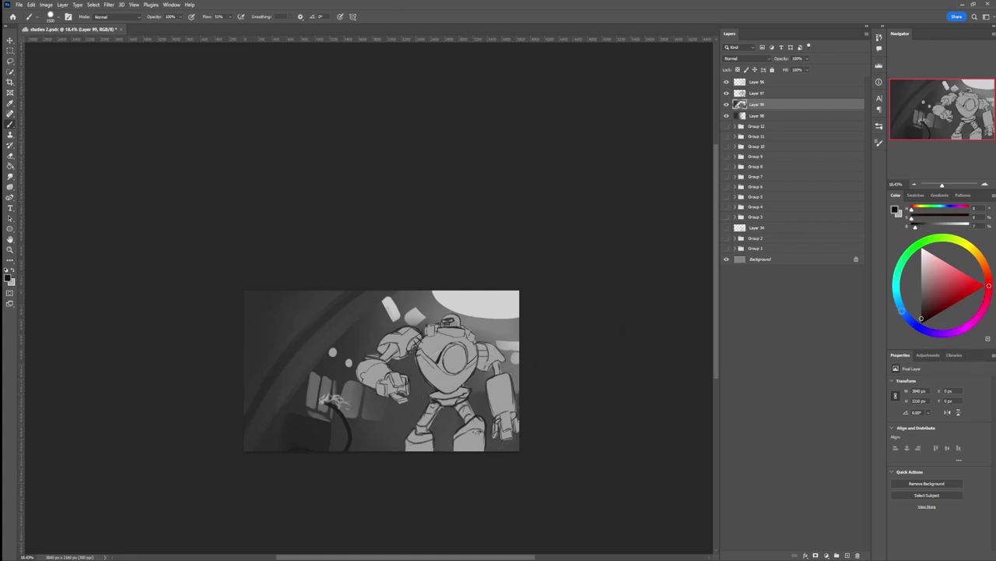
{"action": "key", "text": "l"}
{"action": "mouse_move", "coordinate": [398, 294]}
{"action": "left_mouse_down"}
{"action": "mouse_move", "coordinate": [301, 373]}
{"action": "mouse_move", "coordinate": [263, 423]}
{"action": "mouse_move", "coordinate": [249, 460]}
{"action": "mouse_move", "coordinate": [257, 477]}
{"action": "mouse_move", "coordinate": [470, 490]}
{"action": "mouse_move", "coordinate": [571, 310]}
{"action": "mouse_move", "coordinate": [514, 270]}
{"action": "left_mouse_up"}
{"action": "key", "text": "b"}
{"action": "key", "text": "bracketright"}
{"action": "key", "text": "bracketright"}
{"action": "key", "text": "bracketright"}
{"action": "left_click_drag", "start_coordinate": [302, 459], "coordinate": [314, 436]}
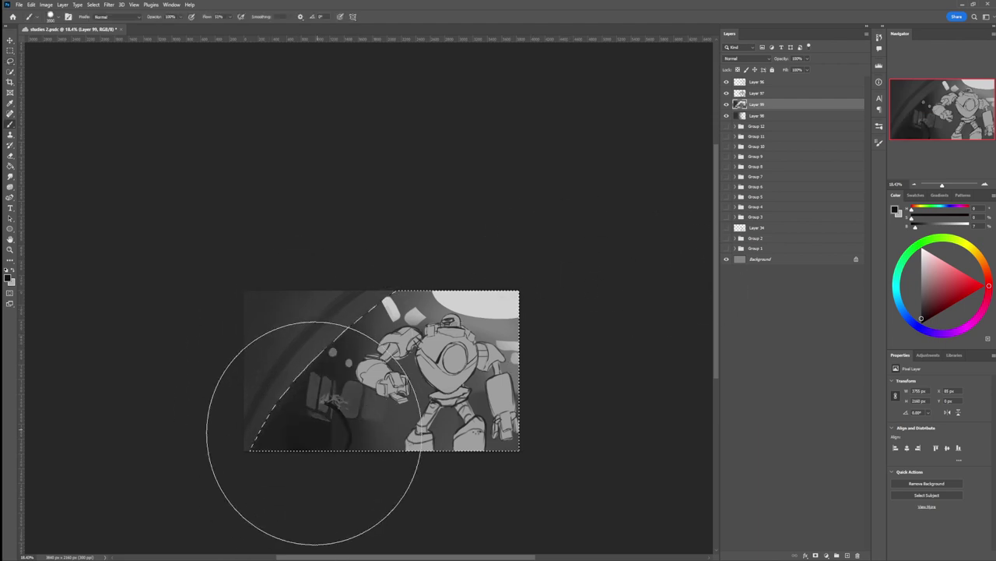
{"action": "key", "text": "bracketright"}
{"action": "key", "text": "bracketright"}
{"action": "key", "text": "ctrl+z"}
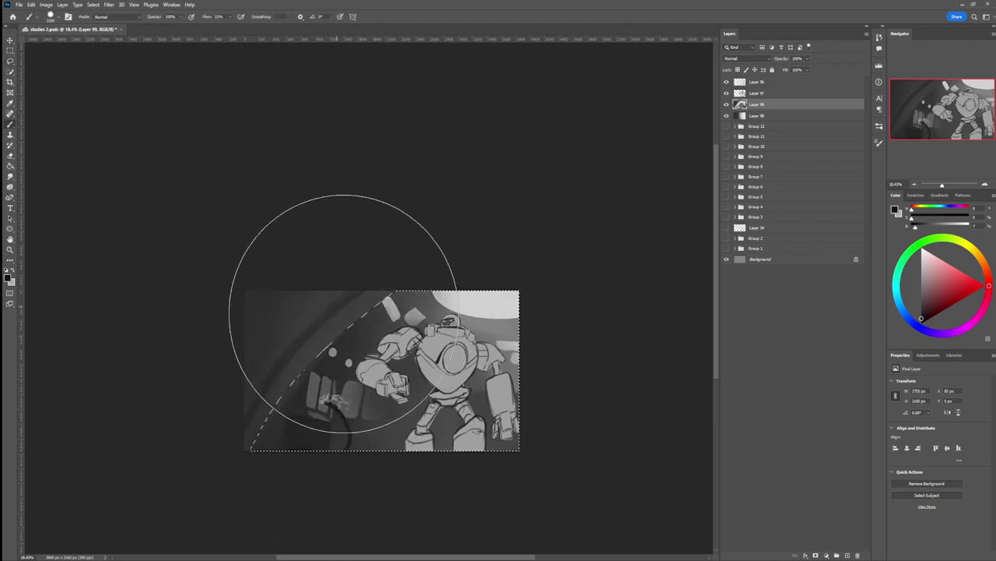
{"action": "key", "text": "l"}
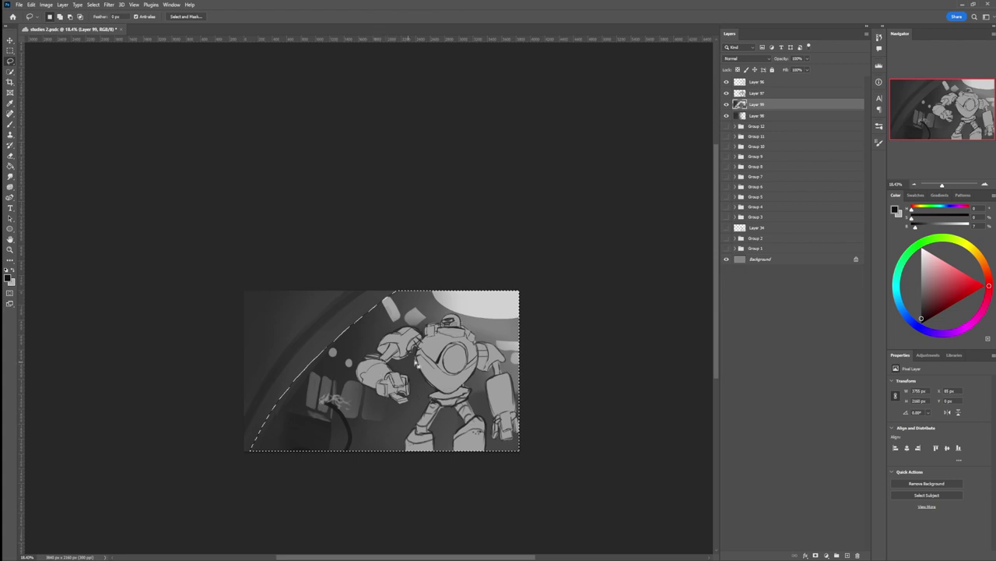
Step: Extend the chain of small circles to the robot's forearm with a small brush, using sampled greys
{"action": "key", "text": "b"}
{"action": "key", "text": "bracketleft"}
{"action": "key", "text": "bracketleft"}
{"action": "key", "text": "bracketleft"}
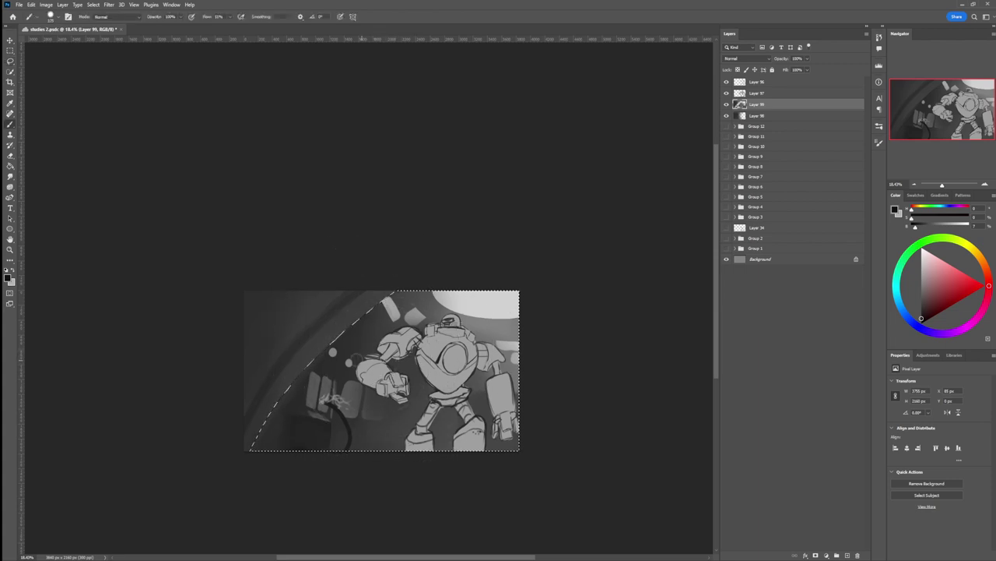
{"action": "left_click", "coordinate": [339, 349], "text": "alt"}
{"action": "left_click", "coordinate": [355, 367], "text": "alt"}
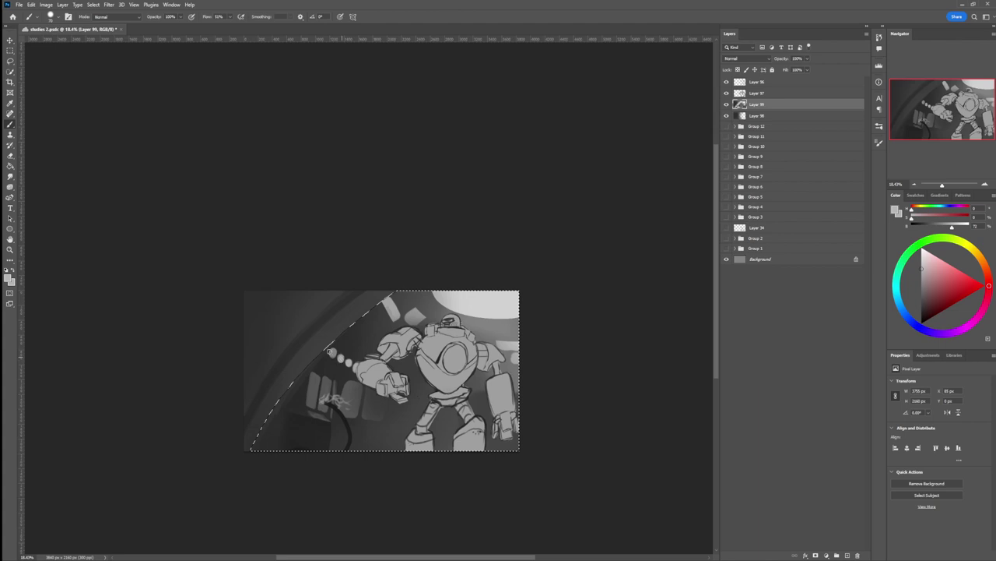
Step: Brighten the spark on the machinery with sampled light grey, add a soft glow in 96% brightness near-white, and deselect
{"action": "left_click", "coordinate": [484, 305], "text": "alt"}
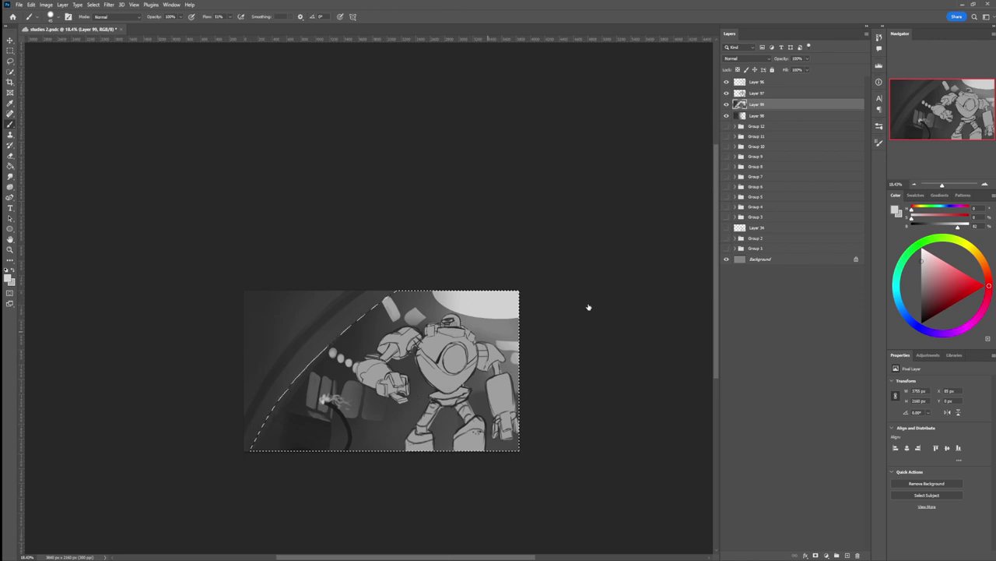
{"action": "left_click", "coordinate": [767, 327]}
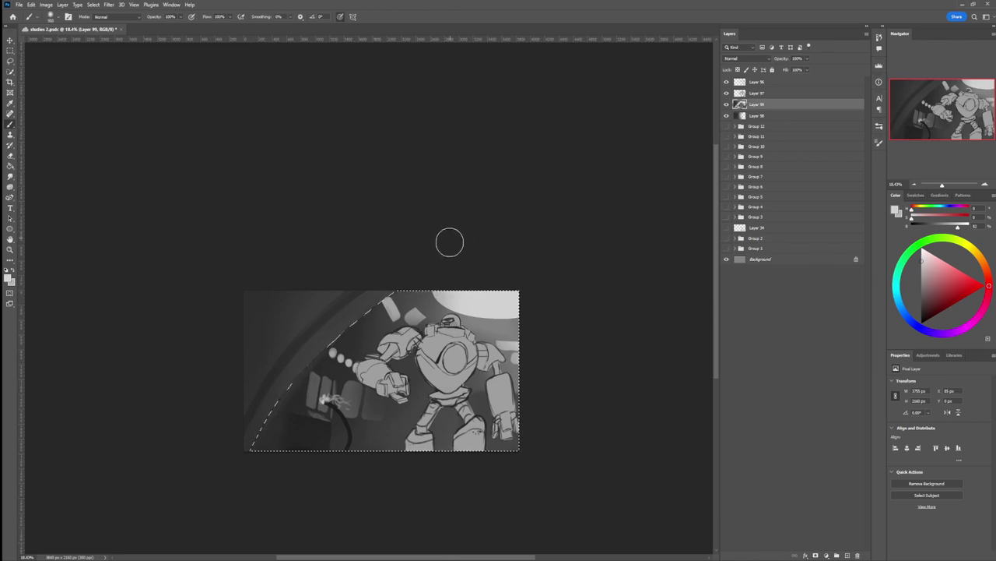
{"action": "key", "text": "bracketright"}
{"action": "key", "text": "bracketright"}
{"action": "key", "text": "bracketright"}
{"action": "key", "text": "bracketright"}
{"action": "key", "text": "bracketright"}
{"action": "key", "text": "bracketright"}
{"action": "key", "text": "bracketright"}
{"action": "key", "text": "bracketright"}
{"action": "key", "text": "bracketright"}
{"action": "key", "text": "bracketright"}
{"action": "key", "text": "bracketright"}
{"action": "key", "text": "bracketright"}
{"action": "left_click", "coordinate": [323, 400]}
{"action": "left_click", "coordinate": [923, 250]}
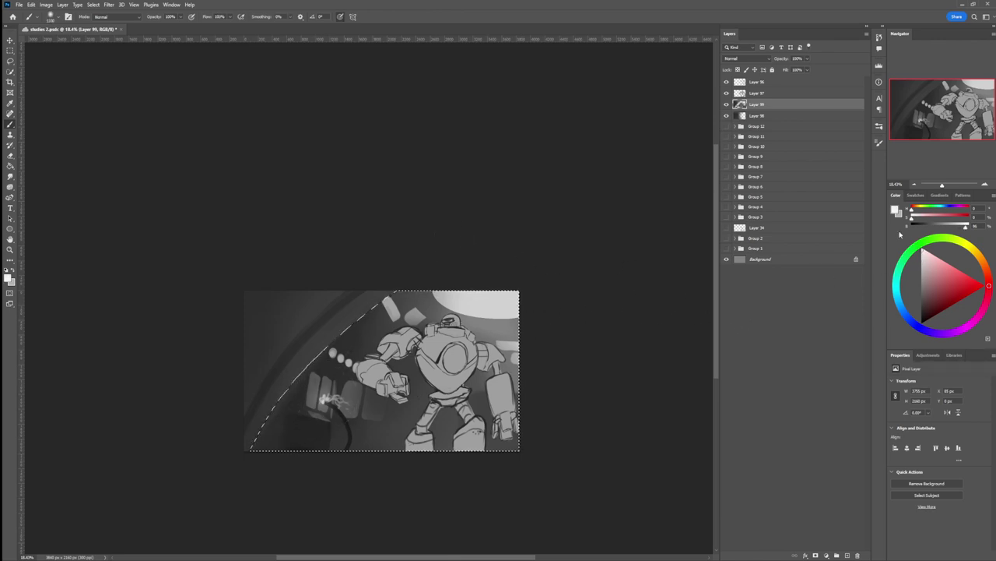
{"action": "left_click", "coordinate": [323, 402]}
{"action": "key", "text": "bracketright"}
{"action": "key", "text": "bracketright"}
{"action": "key", "text": "bracketright"}
{"action": "key", "text": "bracketright"}
{"action": "key", "text": "bracketright"}
{"action": "left_click", "coordinate": [325, 401]}
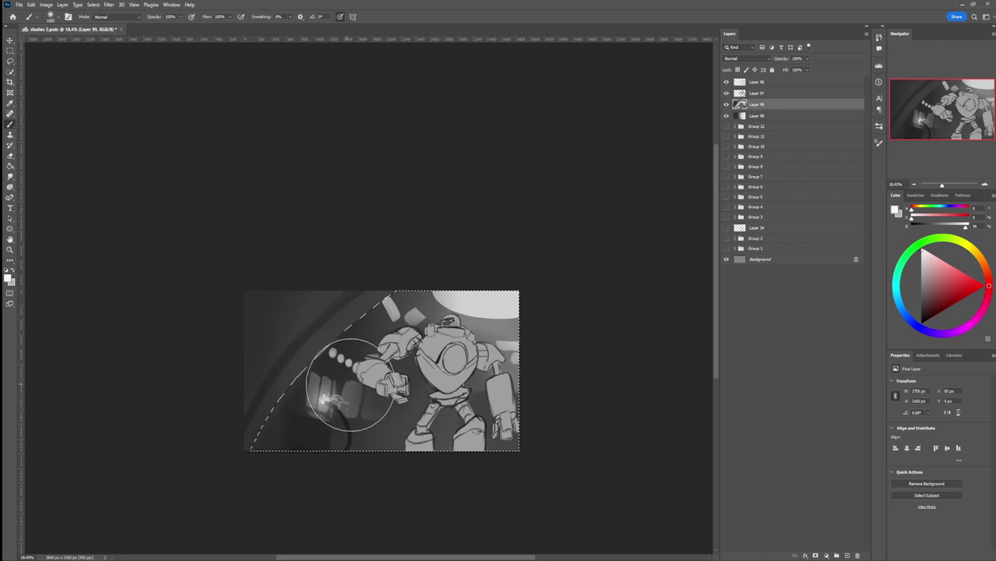
{"action": "key", "text": "ctrl+d"}
{"action": "key", "text": "l"}
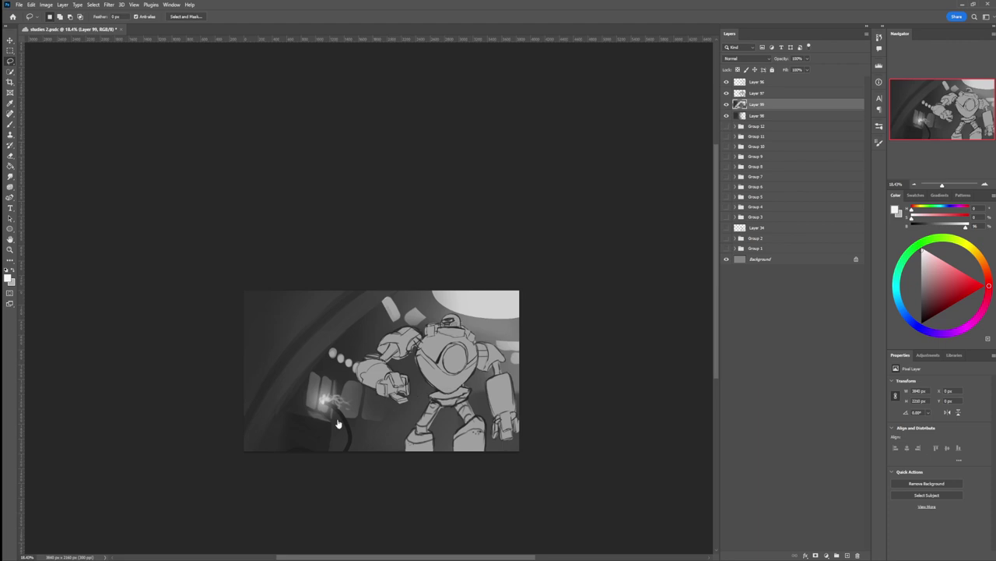
Step: Load the robot silhouette on Layer 97 as a selection and add a new layer above the sketch
{"action": "key", "text": "z"}
{"action": "left_click_drag", "start_coordinate": [365, 423], "coordinate": [355, 422]}
{"action": "left_click_drag", "start_coordinate": [448, 396], "coordinate": [465, 393]}
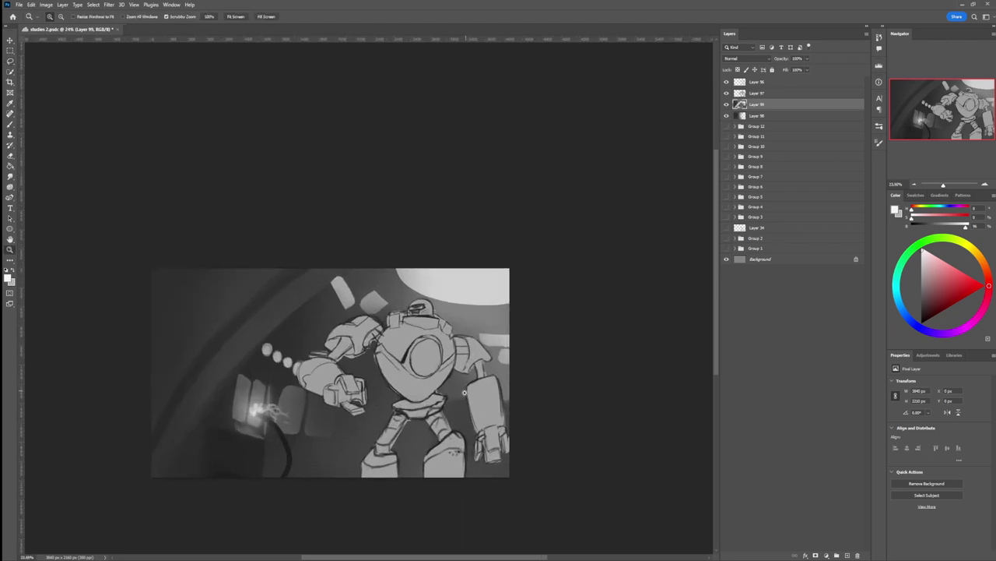
{"action": "left_click", "coordinate": [726, 93]}
{"action": "left_click", "coordinate": [727, 93]}
{"action": "left_click", "coordinate": [754, 94]}
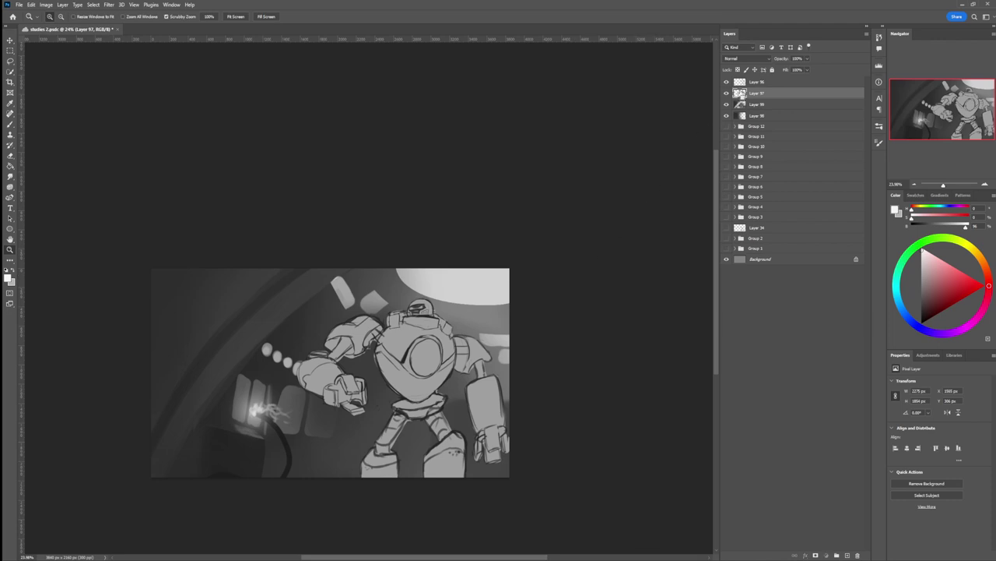
{"action": "left_click", "coordinate": [743, 95], "text": "ctrl"}
{"action": "left_click", "coordinate": [753, 85]}
{"action": "key", "text": "ctrl+shift+alt+n"}
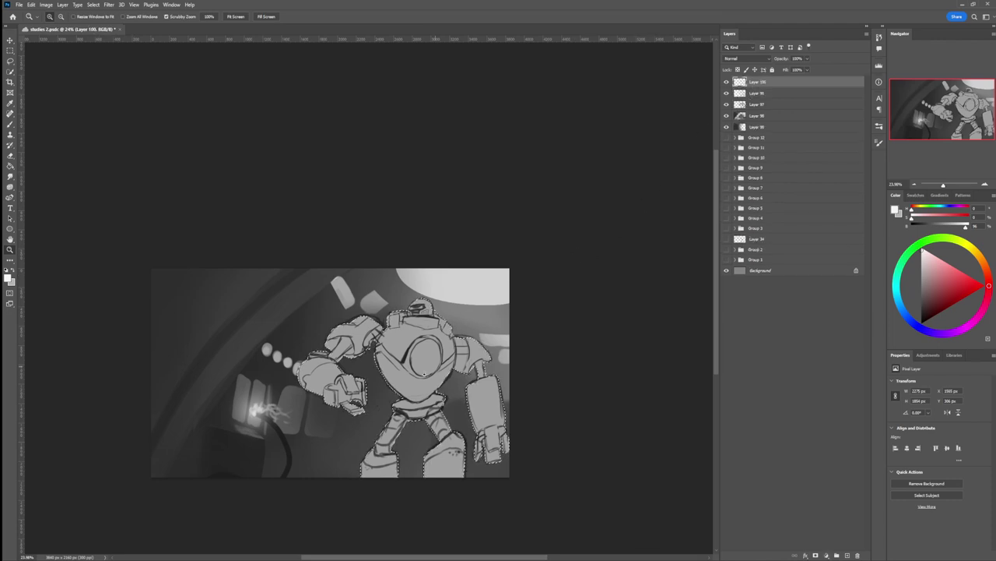
Step: Shade the sides and underside of the robot's torso with a soft brush, using 27% and then 14% brightness greys
{"action": "key", "text": "b"}
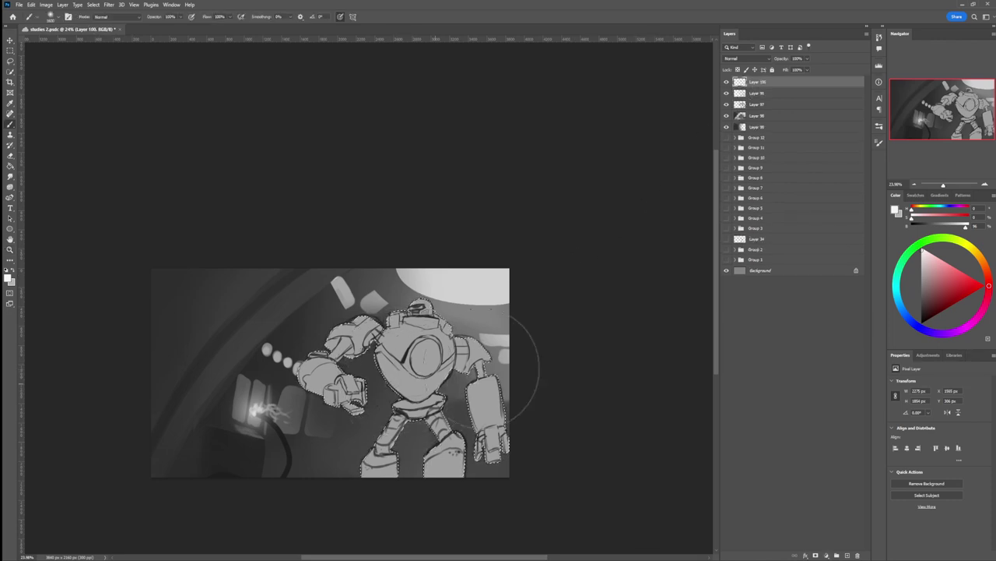
{"action": "left_click", "coordinate": [920, 302]}
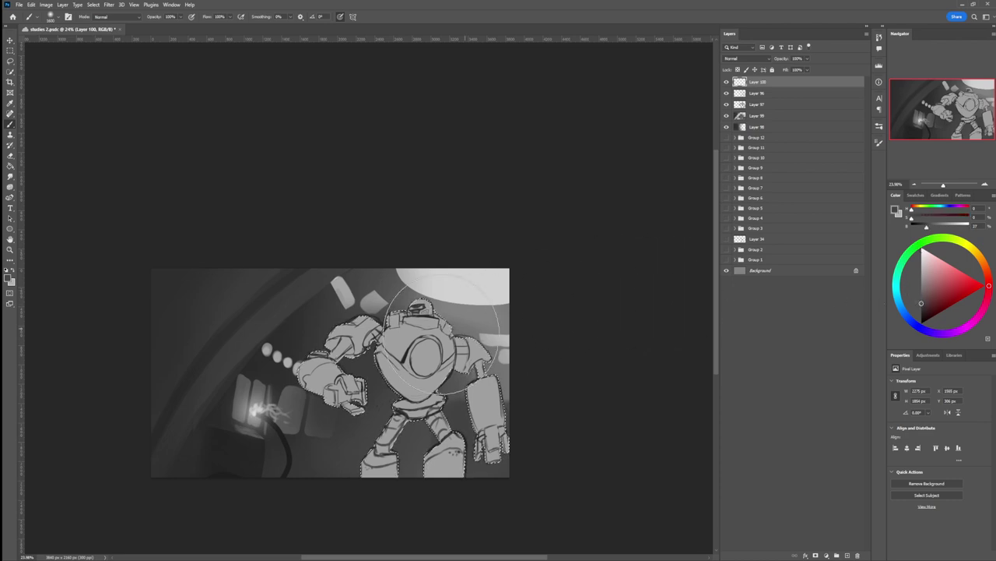
{"action": "key", "text": "["}
{"action": "mouse_move", "coordinate": [374, 362]}
{"action": "left_mouse_down"}
{"action": "mouse_move", "coordinate": [381, 347]}
{"action": "mouse_move", "coordinate": [378, 390]}
{"action": "mouse_move", "coordinate": [389, 339]}
{"action": "mouse_move", "coordinate": [379, 377]}
{"action": "left_mouse_up"}
{"action": "left_click", "coordinate": [921, 313]}
{"action": "key", "text": "["}
{"action": "key", "text": "["}
{"action": "key", "text": "["}
{"action": "key", "text": "["}
{"action": "key", "text": "["}
{"action": "key", "text": "["}
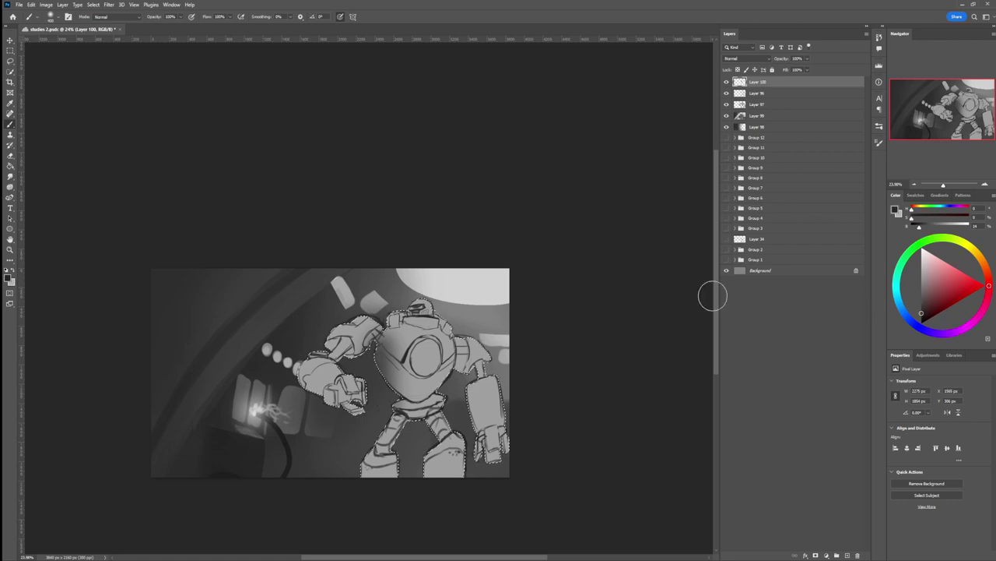
{"action": "mouse_move", "coordinate": [383, 379]}
{"action": "left_mouse_down"}
{"action": "mouse_move", "coordinate": [380, 345]}
{"action": "mouse_move", "coordinate": [396, 390]}
{"action": "mouse_move", "coordinate": [423, 402]}
{"action": "mouse_move", "coordinate": [393, 386]}
{"action": "mouse_move", "coordinate": [428, 400]}
{"action": "mouse_move", "coordinate": [489, 378]}
{"action": "mouse_move", "coordinate": [485, 371]}
{"action": "mouse_move", "coordinate": [429, 390]}
{"action": "mouse_move", "coordinate": [446, 368]}
{"action": "left_mouse_up"}
{"action": "key", "text": "]"}
{"action": "key", "text": "]"}
{"action": "key", "text": "]"}
{"action": "key", "text": "bracketright"}
{"action": "key", "text": "bracketright"}
{"action": "key", "text": "bracketright"}
{"action": "key", "text": "bracketright"}
{"action": "key", "text": "bracketright"}
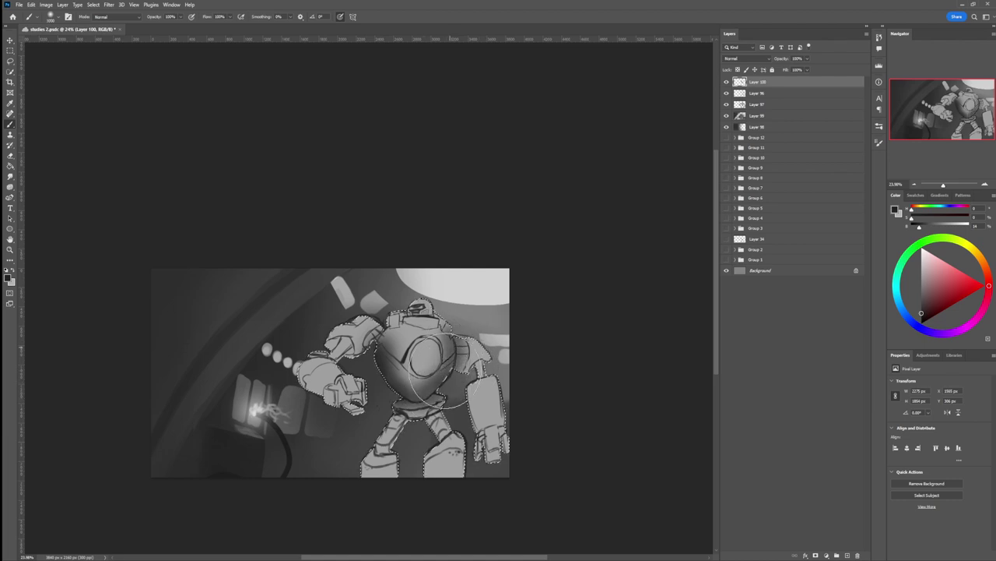
Step: Shade the robot's raised upper arm and forearm with a smaller soft brush in the same dark grey
{"action": "key", "text": "bracketleft"}
{"action": "key", "text": "bracketleft"}
{"action": "key", "text": "bracketleft"}
{"action": "key", "text": "bracketleft"}
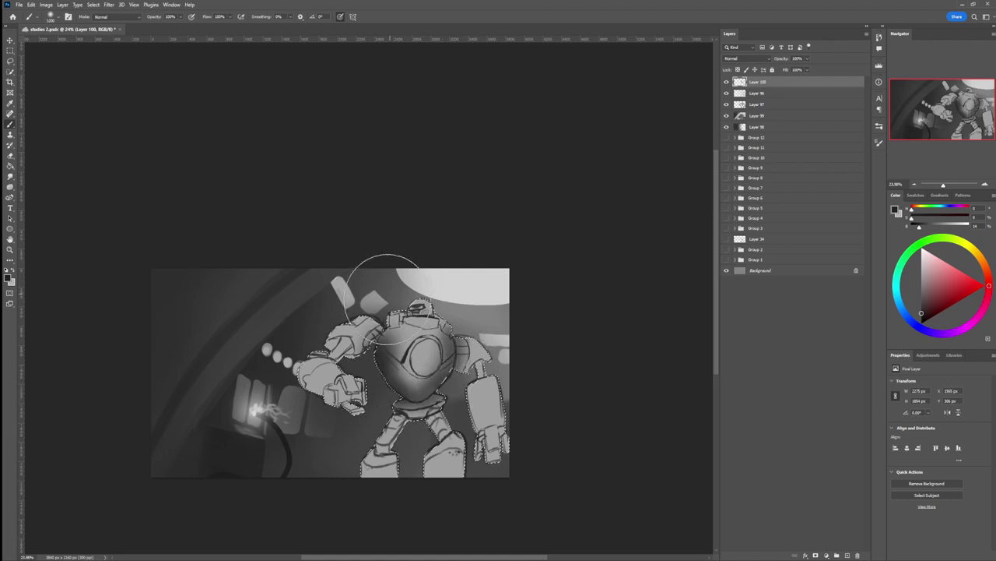
{"action": "key", "text": "bracketleft"}
{"action": "key", "text": "bracketleft"}
{"action": "key", "text": "bracketleft"}
{"action": "mouse_move", "coordinate": [367, 343]}
{"action": "left_mouse_down"}
{"action": "mouse_move", "coordinate": [326, 344]}
{"action": "mouse_move", "coordinate": [354, 347]}
{"action": "mouse_move", "coordinate": [349, 359]}
{"action": "mouse_move", "coordinate": [365, 366]}
{"action": "left_mouse_up"}
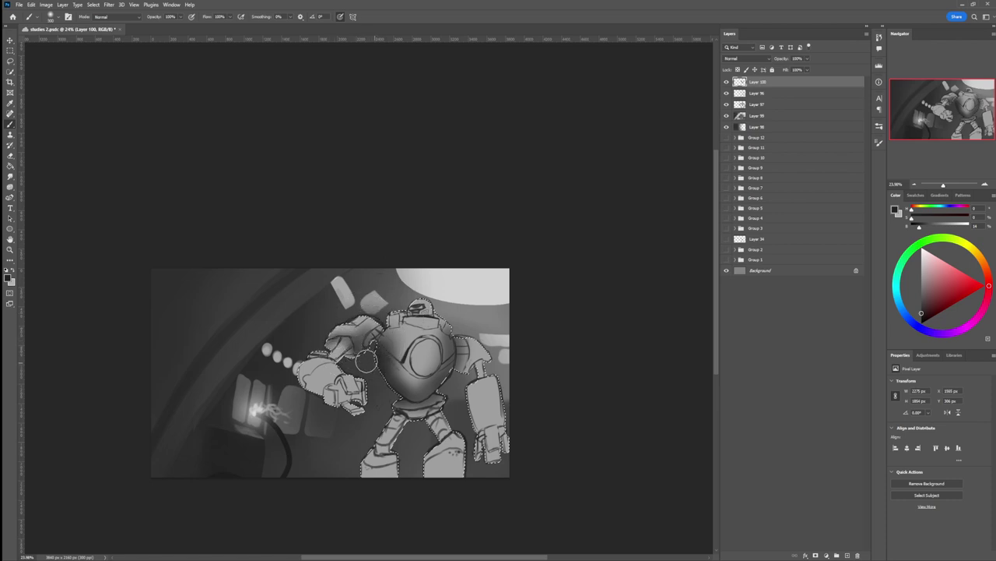
{"action": "mouse_move", "coordinate": [302, 396]}
{"action": "left_mouse_down"}
{"action": "mouse_move", "coordinate": [305, 372]}
{"action": "mouse_move", "coordinate": [321, 389]}
{"action": "mouse_move", "coordinate": [317, 405]}
{"action": "mouse_move", "coordinate": [312, 393]}
{"action": "left_mouse_up"}
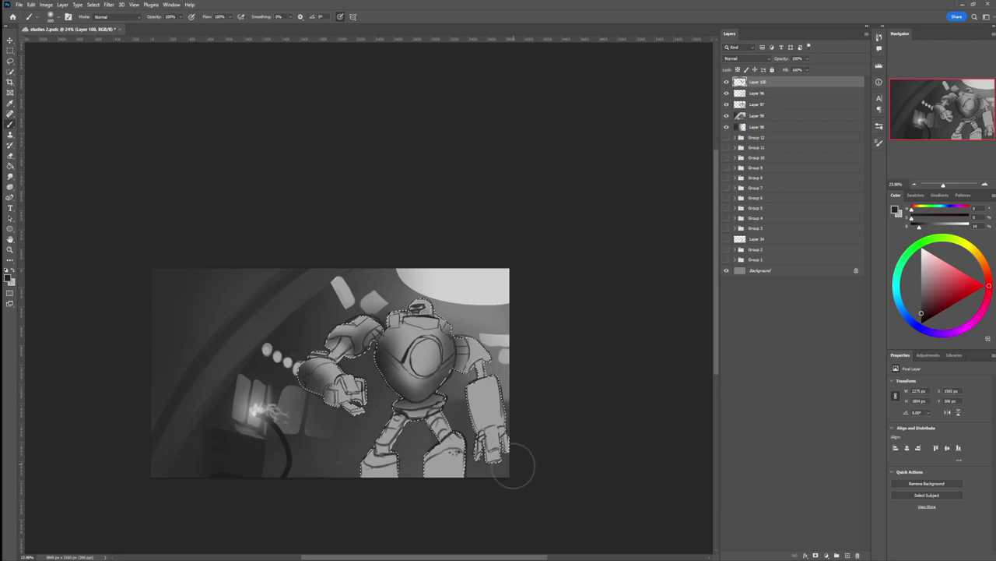
Step: Shade the robot's hanging arm, waist and legs with the soft dark brush, reducing its size for tighter areas
{"action": "mouse_move", "coordinate": [503, 376]}
{"action": "left_mouse_down"}
{"action": "mouse_move", "coordinate": [483, 422]}
{"action": "mouse_move", "coordinate": [508, 420]}
{"action": "mouse_move", "coordinate": [491, 402]}
{"action": "mouse_move", "coordinate": [488, 418]}
{"action": "mouse_move", "coordinate": [497, 384]}
{"action": "mouse_move", "coordinate": [490, 418]}
{"action": "mouse_move", "coordinate": [505, 409]}
{"action": "mouse_move", "coordinate": [498, 392]}
{"action": "mouse_move", "coordinate": [486, 404]}
{"action": "mouse_move", "coordinate": [501, 386]}
{"action": "mouse_move", "coordinate": [504, 429]}
{"action": "left_mouse_up"}
{"action": "mouse_move", "coordinate": [429, 506]}
{"action": "left_mouse_down"}
{"action": "mouse_move", "coordinate": [439, 450]}
{"action": "mouse_move", "coordinate": [454, 449]}
{"action": "mouse_move", "coordinate": [449, 498]}
{"action": "mouse_move", "coordinate": [439, 478]}
{"action": "mouse_move", "coordinate": [446, 497]}
{"action": "mouse_move", "coordinate": [446, 451]}
{"action": "mouse_move", "coordinate": [428, 501]}
{"action": "mouse_move", "coordinate": [379, 488]}
{"action": "mouse_move", "coordinate": [378, 466]}
{"action": "mouse_move", "coordinate": [366, 498]}
{"action": "mouse_move", "coordinate": [382, 470]}
{"action": "mouse_move", "coordinate": [391, 491]}
{"action": "mouse_move", "coordinate": [369, 480]}
{"action": "mouse_move", "coordinate": [383, 480]}
{"action": "mouse_move", "coordinate": [399, 425]}
{"action": "mouse_move", "coordinate": [378, 442]}
{"action": "mouse_move", "coordinate": [443, 430]}
{"action": "mouse_move", "coordinate": [428, 432]}
{"action": "mouse_move", "coordinate": [449, 396]}
{"action": "mouse_move", "coordinate": [415, 415]}
{"action": "mouse_move", "coordinate": [398, 403]}
{"action": "mouse_move", "coordinate": [418, 418]}
{"action": "left_mouse_up"}
{"action": "key", "text": "bracketleft"}
{"action": "key", "text": "bracketleft"}
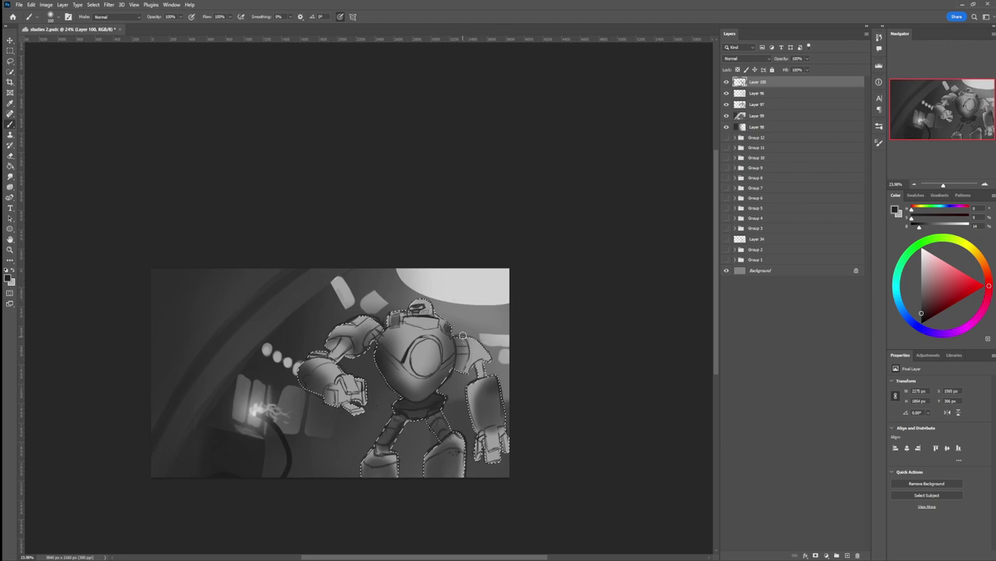
Step: Deepen the robot's shoulder joints and other recesses with near-black grey, and deselect
{"action": "left_click", "coordinate": [921, 317]}
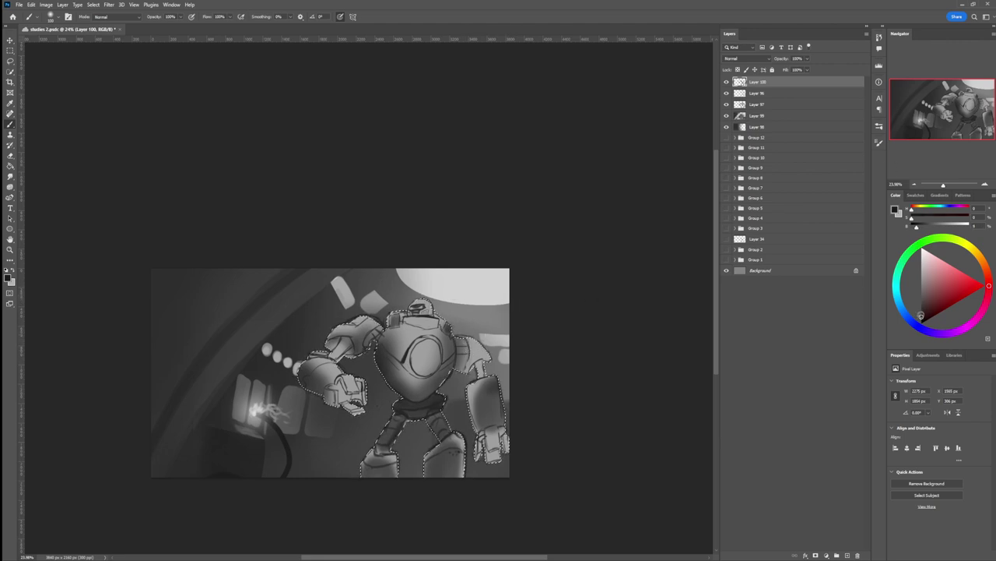
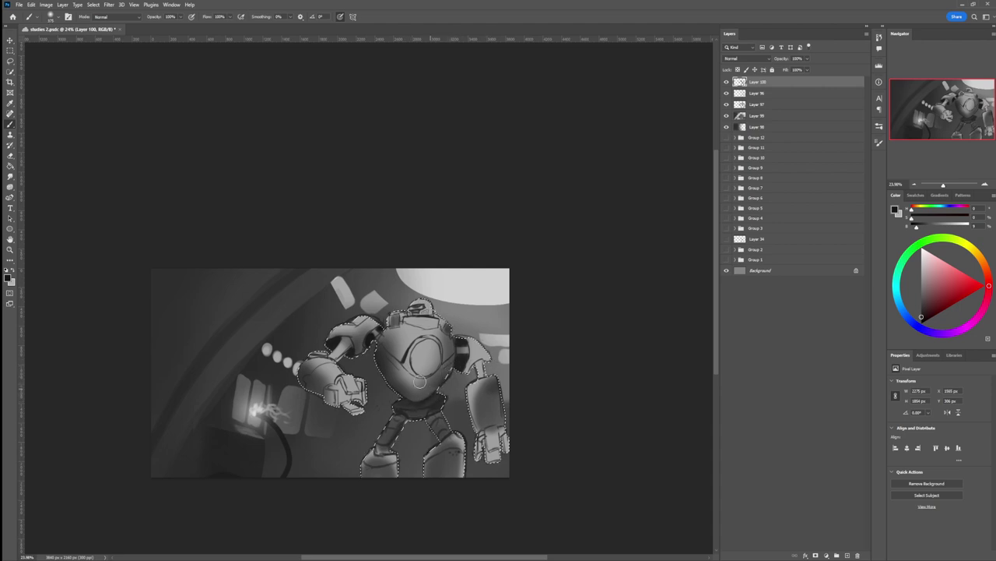
{"action": "key", "text": "l"}
{"action": "key", "text": "ctrl+d"}
{"action": "key", "text": "z"}
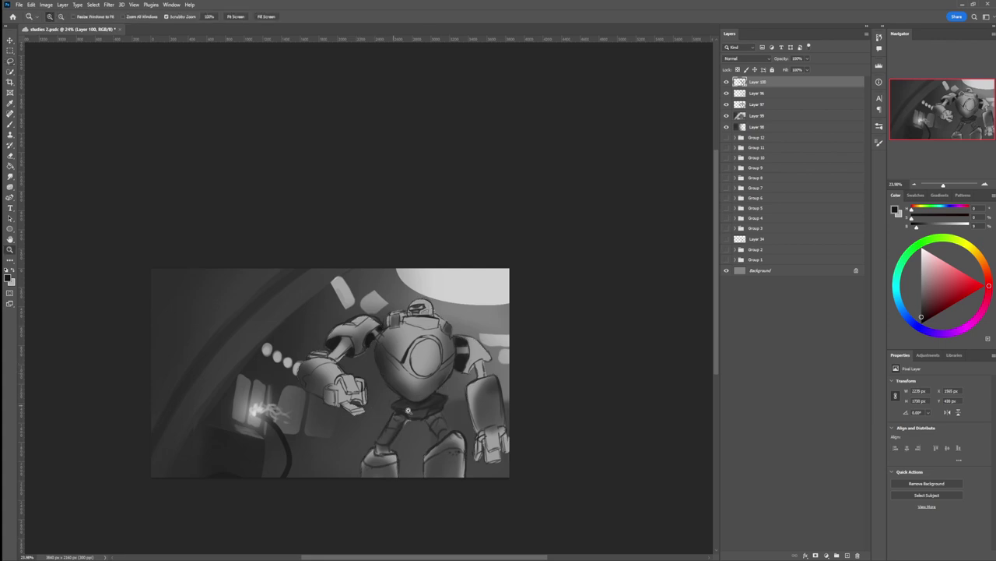
Step: Lasso the V-shaped lower plate of the robot's torso, from its upper edge under the chest circle down to the pointed tip
{"action": "left_click_drag", "start_coordinate": [412, 413], "coordinate": [403, 388]}
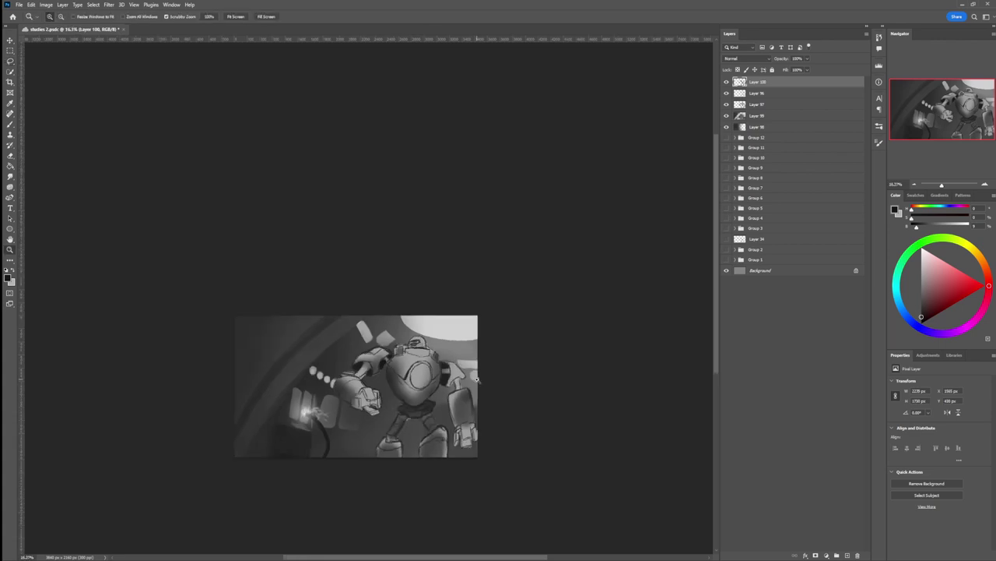
{"action": "left_click_drag", "start_coordinate": [424, 396], "coordinate": [418, 364]}
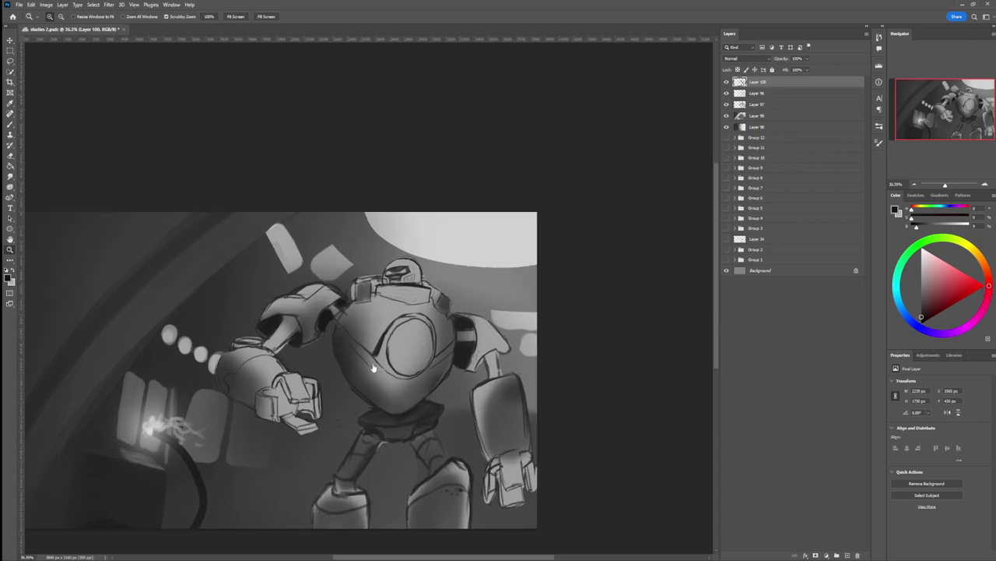
{"action": "key", "text": "l"}
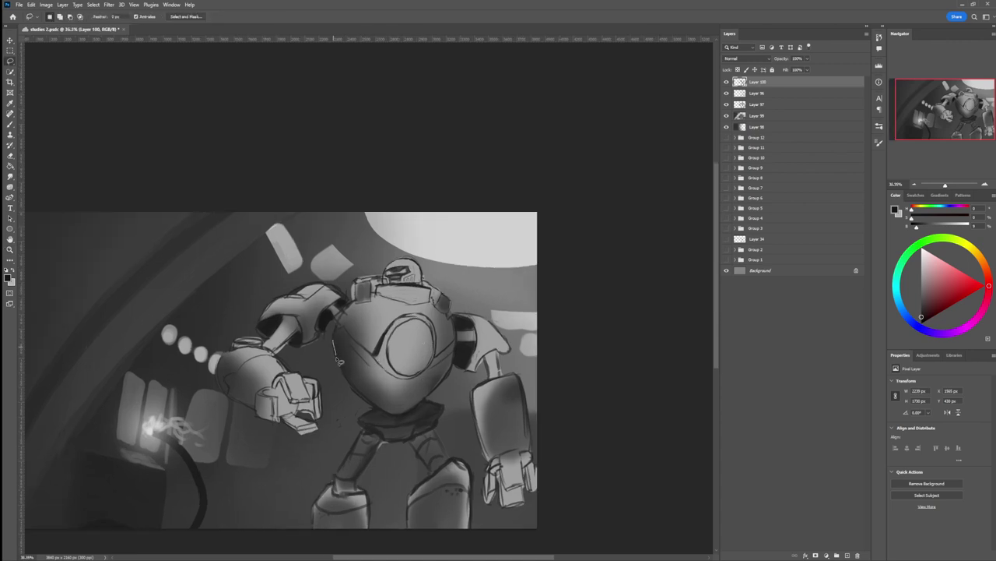
{"action": "mouse_move", "coordinate": [346, 374]}
{"action": "left_mouse_down"}
{"action": "mouse_move", "coordinate": [389, 416]}
{"action": "mouse_move", "coordinate": [409, 419]}
{"action": "mouse_move", "coordinate": [430, 399]}
{"action": "left_mouse_up"}
{"action": "mouse_move", "coordinate": [459, 364]}
{"action": "left_mouse_down"}
{"action": "mouse_move", "coordinate": [460, 351]}
{"action": "mouse_move", "coordinate": [446, 355]}
{"action": "mouse_move", "coordinate": [423, 375]}
{"action": "left_mouse_up"}
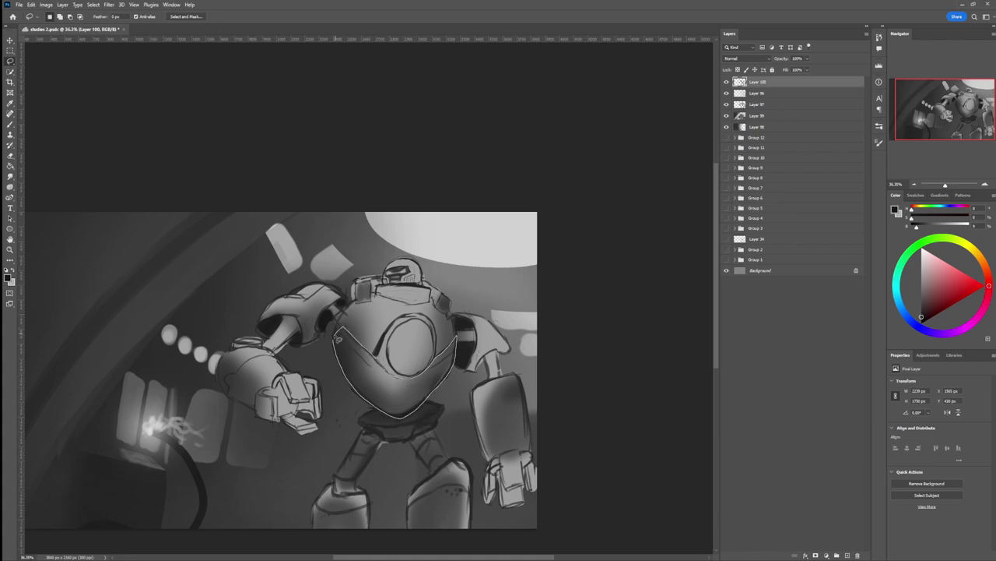
{"action": "left_click_drag", "start_coordinate": [337, 339], "coordinate": [348, 320]}
Step: Brush a 55% brightness grey over the selected lower torso plate with a much larger soft brush
{"action": "key", "text": "b"}
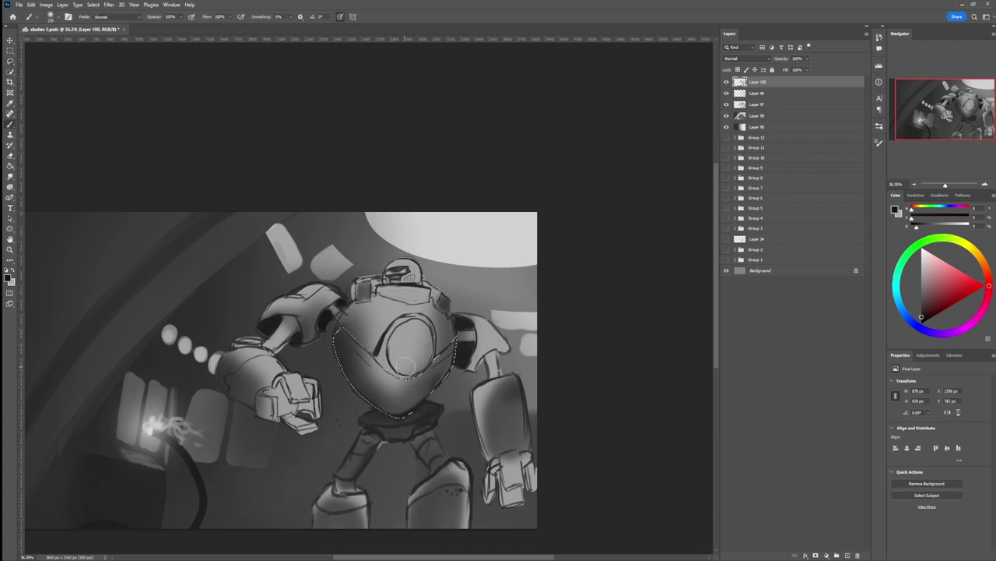
{"action": "left_click", "coordinate": [13, 270]}
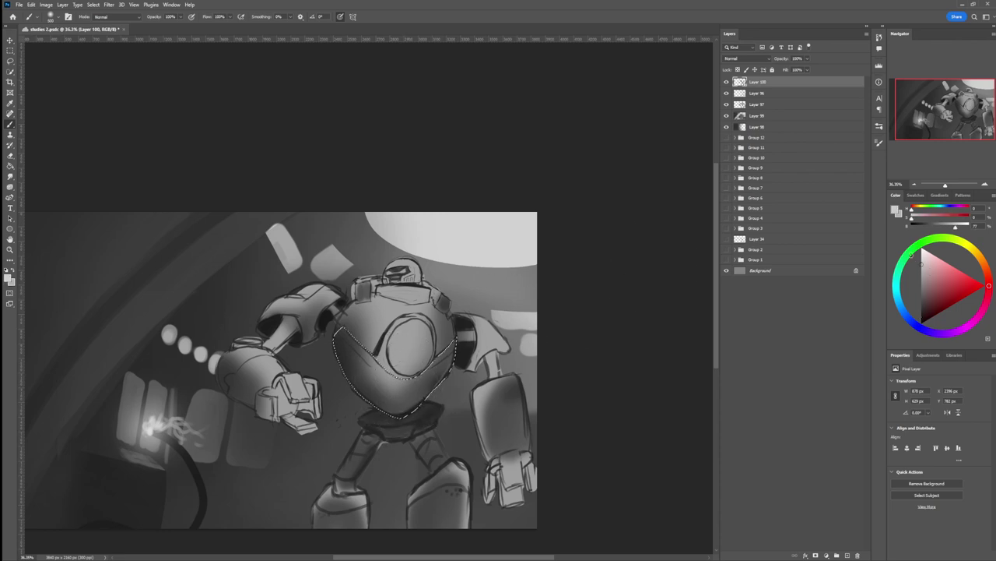
{"action": "key", "text": "bracketright"}
{"action": "key", "text": "bracketright"}
{"action": "key", "text": "bracketright"}
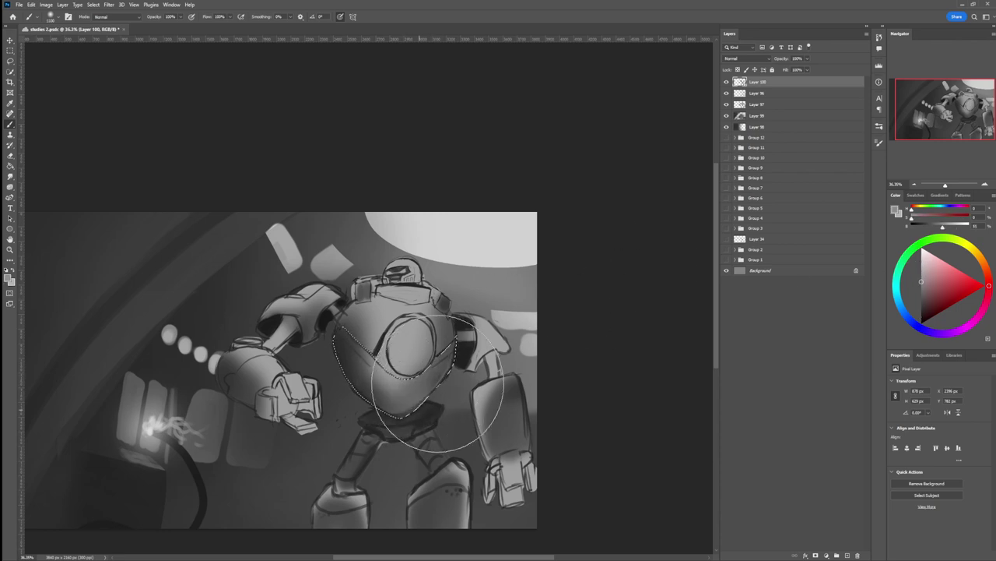
{"action": "key", "text": "ctrl+s"}
Step: Model the plate's lower part with a smaller soft brush, using 21% and then 49% brightness greys
{"action": "left_click", "coordinate": [922, 307]}
{"action": "key", "text": "bracketleft"}
{"action": "key", "text": "bracketleft"}
{"action": "key", "text": "bracketleft"}
{"action": "key", "text": "bracketleft"}
{"action": "key", "text": "bracketleft"}
{"action": "key", "text": "bracketleft"}
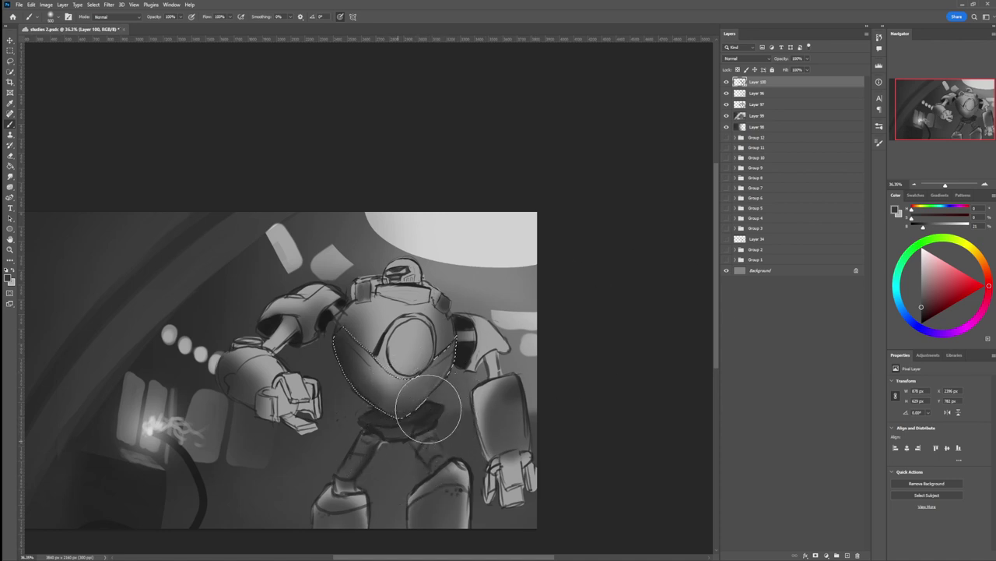
{"action": "left_click", "coordinate": [922, 286]}
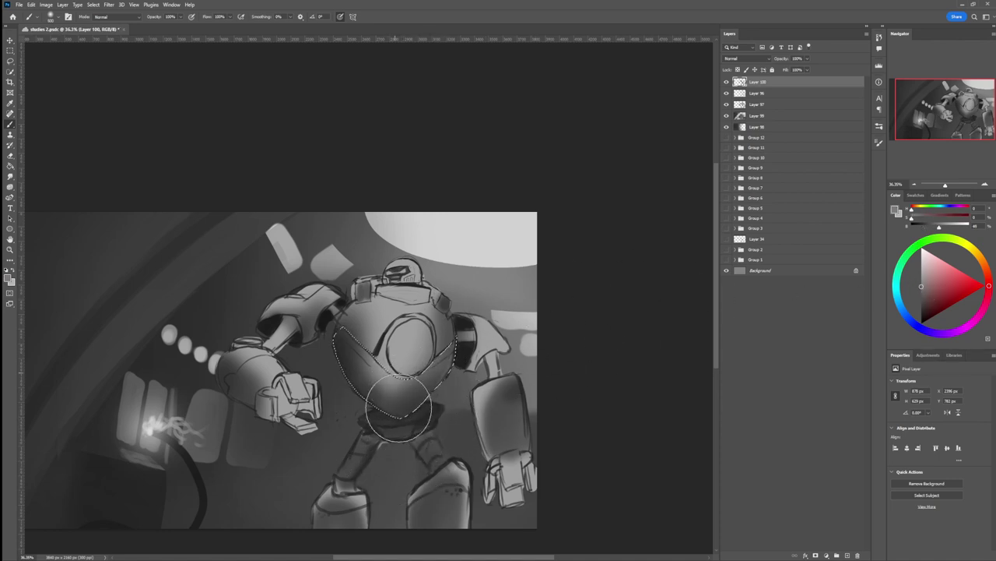
{"action": "mouse_move", "coordinate": [392, 391]}
{"action": "left_mouse_down"}
{"action": "mouse_move", "coordinate": [383, 342]}
{"action": "mouse_move", "coordinate": [356, 313]}
{"action": "mouse_move", "coordinate": [354, 382]}
{"action": "left_mouse_up"}
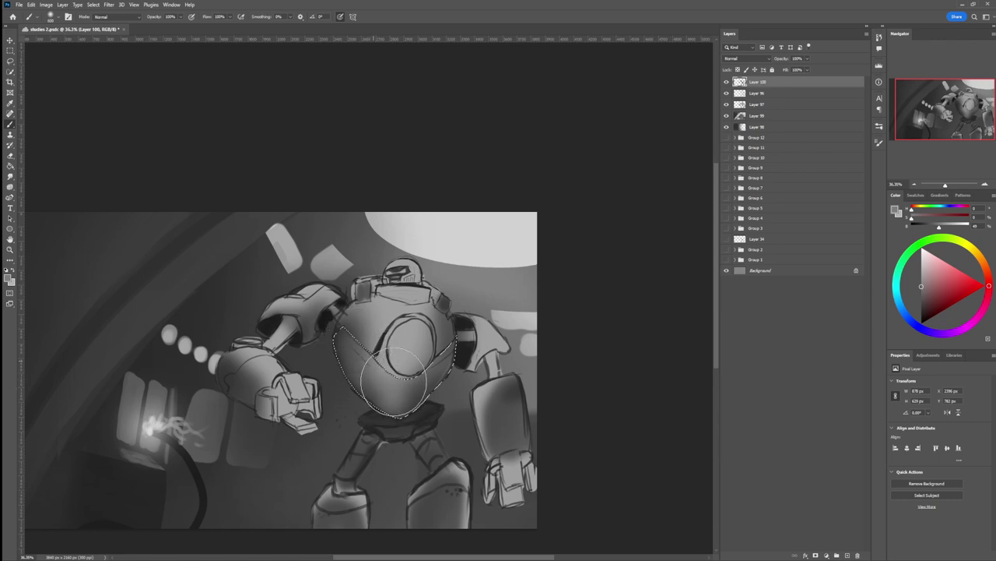
Step: Darken the plate's outer edge beside the hanging arm with 18% and then 7% brightness greys
{"action": "key", "text": "x"}
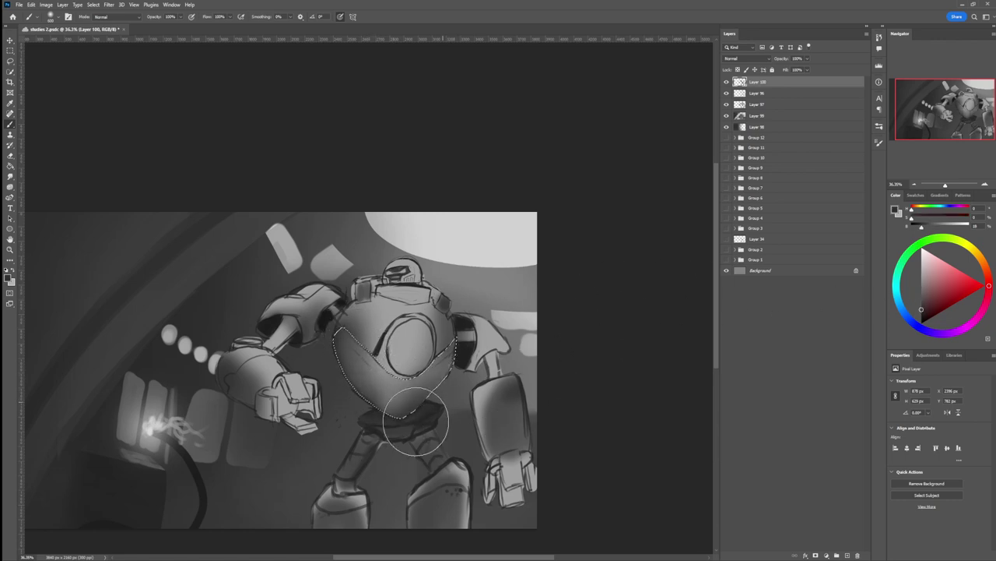
{"action": "left_click_drag", "start_coordinate": [471, 366], "coordinate": [500, 325]}
{"action": "left_click", "coordinate": [922, 318]}
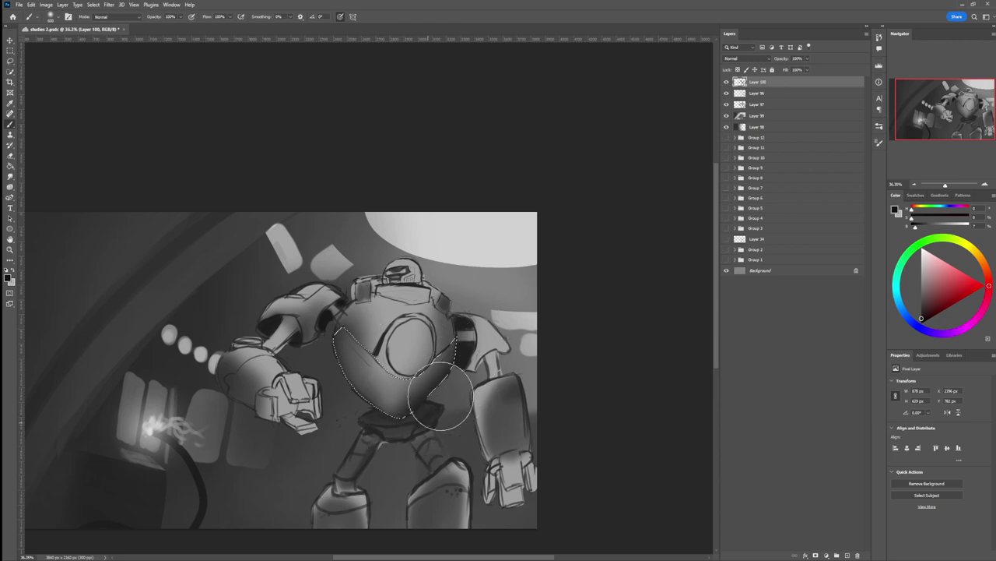
Step: Blend a 32% brightness grey from the plate's tip up its side toward the hanging arm, progressively shrinking the brush
{"action": "left_click", "coordinate": [922, 299]}
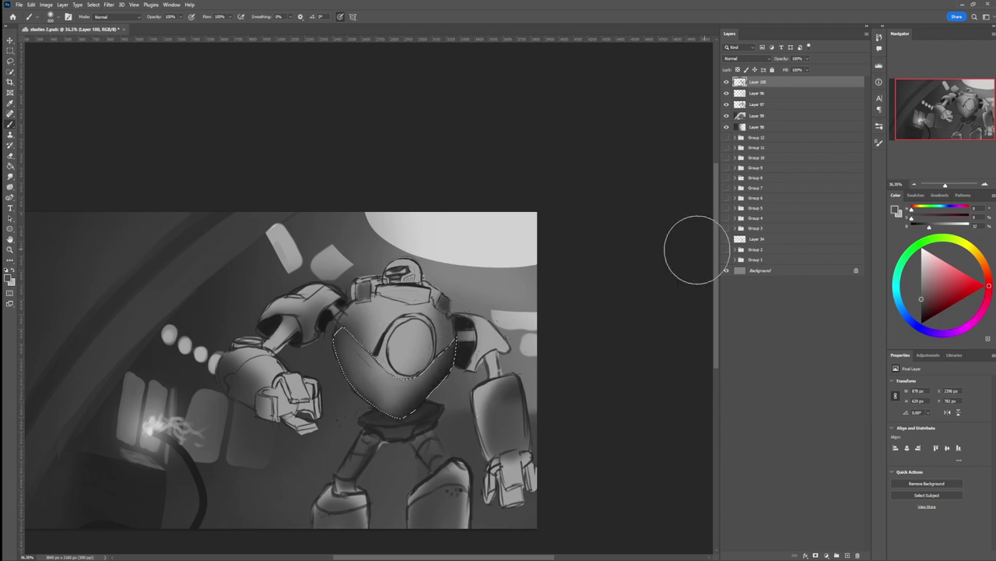
{"action": "key", "text": "bracketleft"}
{"action": "key", "text": "bracketleft"}
{"action": "key", "text": "bracketleft"}
{"action": "key", "text": "bracketleft"}
{"action": "key", "text": "bracketleft"}
{"action": "key", "text": "bracketleft"}
{"action": "key", "text": "bracketleft"}
{"action": "mouse_move", "coordinate": [403, 400]}
{"action": "left_mouse_down"}
{"action": "mouse_move", "coordinate": [447, 366]}
{"action": "mouse_move", "coordinate": [450, 350]}
{"action": "left_mouse_up"}
{"action": "key", "text": "bracketleft"}
{"action": "key", "text": "bracketleft"}
{"action": "key", "text": "bracketleft"}
{"action": "key", "text": "bracketleft"}
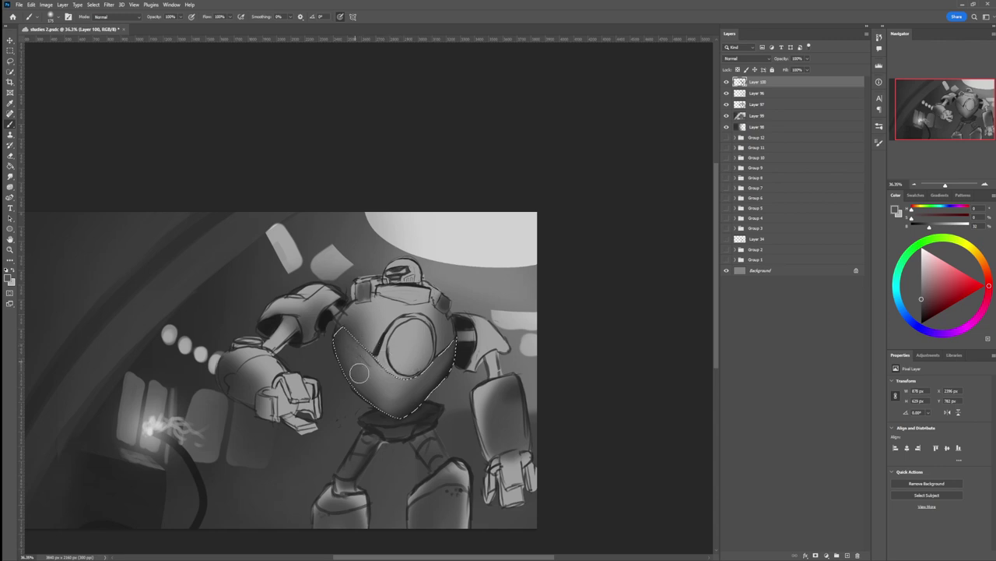
Step: Shade the plate's end below the raised arm with a sampled 11% brightness grey, varying the soft brush size
{"action": "left_click", "coordinate": [354, 337], "text": "alt"}
{"action": "key", "text": "bracketright"}
{"action": "key", "text": "bracketright"}
{"action": "key", "text": "bracketright"}
{"action": "mouse_move", "coordinate": [344, 330]}
{"action": "left_mouse_down"}
{"action": "mouse_move", "coordinate": [338, 370]}
{"action": "mouse_move", "coordinate": [346, 324]}
{"action": "mouse_move", "coordinate": [340, 371]}
{"action": "mouse_move", "coordinate": [363, 421]}
{"action": "mouse_move", "coordinate": [336, 370]}
{"action": "left_mouse_up"}
{"action": "key", "text": "bracketleft"}
{"action": "key", "text": "bracketleft"}
{"action": "key", "text": "bracketleft"}
{"action": "key", "text": "bracketleft"}
{"action": "key", "text": "bracketleft"}
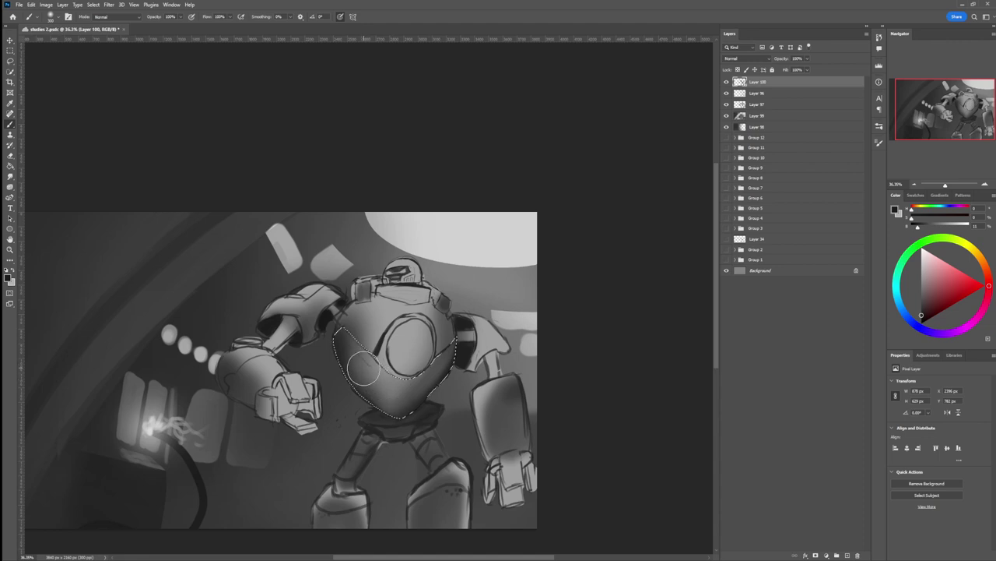
{"action": "key", "text": "bracketright"}
{"action": "key", "text": "bracketright"}
{"action": "key", "text": "bracketright"}
{"action": "key", "text": "bracketright"}
{"action": "key", "text": "bracketright"}
{"action": "left_click_drag", "start_coordinate": [376, 341], "coordinate": [379, 333]}
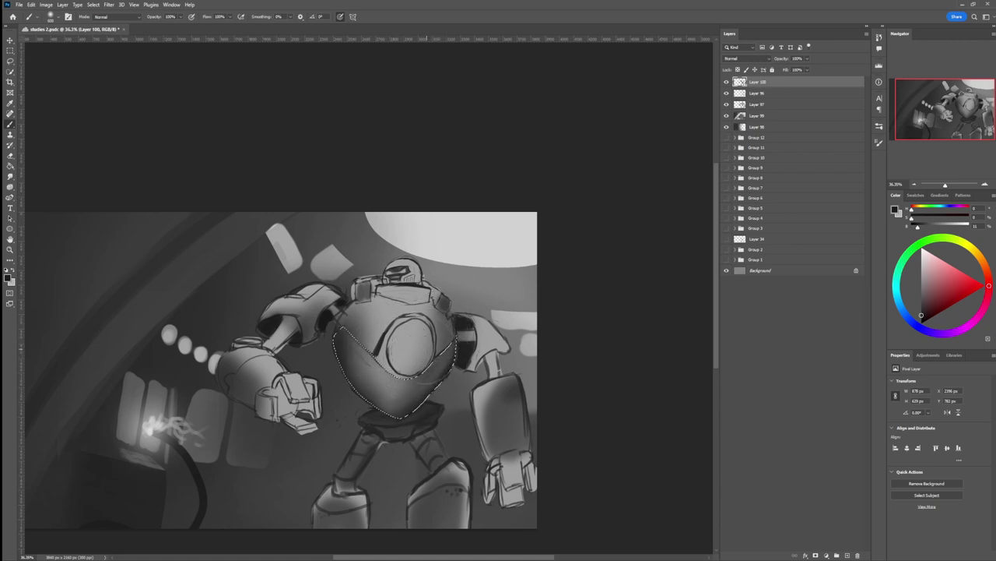
Step: Blend a sampled 46% brightness grey across the plate's middle, and deepen its lower rim with a sampled 13% grey
{"action": "left_click", "coordinate": [396, 387], "text": "alt"}
{"action": "mouse_move", "coordinate": [381, 388]}
{"action": "left_mouse_down"}
{"action": "mouse_move", "coordinate": [420, 391]}
{"action": "mouse_move", "coordinate": [437, 376]}
{"action": "mouse_move", "coordinate": [393, 404]}
{"action": "mouse_move", "coordinate": [451, 351]}
{"action": "mouse_move", "coordinate": [448, 370]}
{"action": "left_mouse_up"}
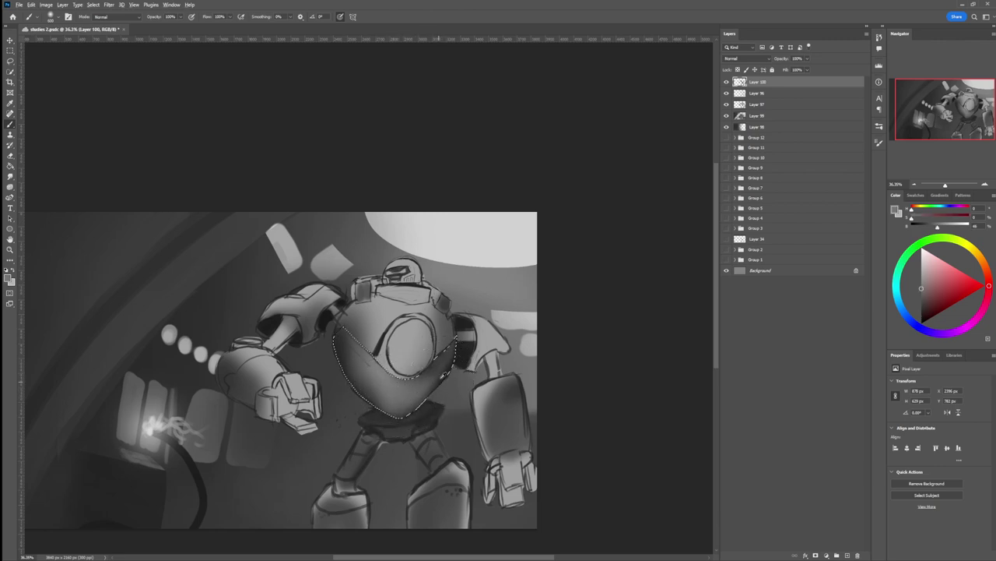
{"action": "left_click", "coordinate": [447, 374], "text": "alt"}
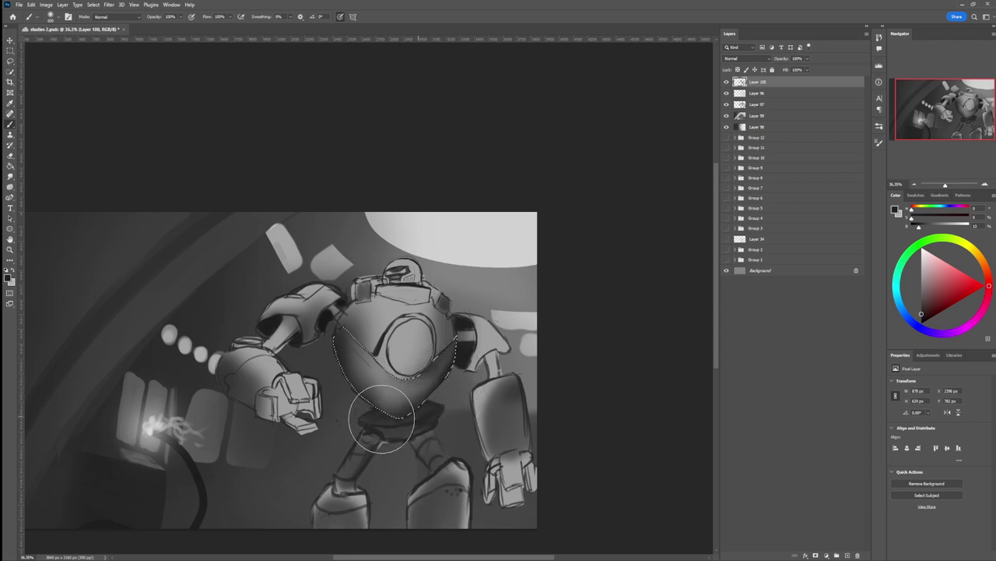
Step: Smooth the plate's central tones with a sampled 45% brightness grey, adjusting the soft brush between larger and smaller sizes
{"action": "left_click", "coordinate": [395, 389], "text": "alt"}
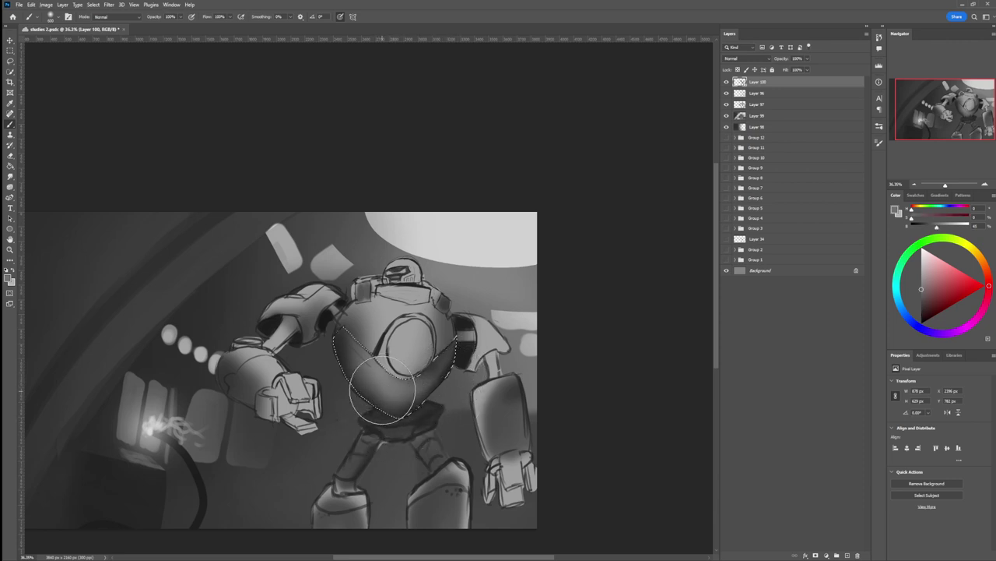
{"action": "key", "text": "bracketleft"}
{"action": "key", "text": "bracketleft"}
{"action": "key", "text": "bracketleft"}
{"action": "key", "text": "bracketleft"}
{"action": "key", "text": "bracketleft"}
{"action": "key", "text": "bracketright"}
{"action": "key", "text": "bracketright"}
{"action": "key", "text": "bracketright"}
{"action": "key", "text": "bracketright"}
{"action": "key", "text": "bracketleft"}
{"action": "key", "text": "bracketleft"}
{"action": "key", "text": "bracketleft"}
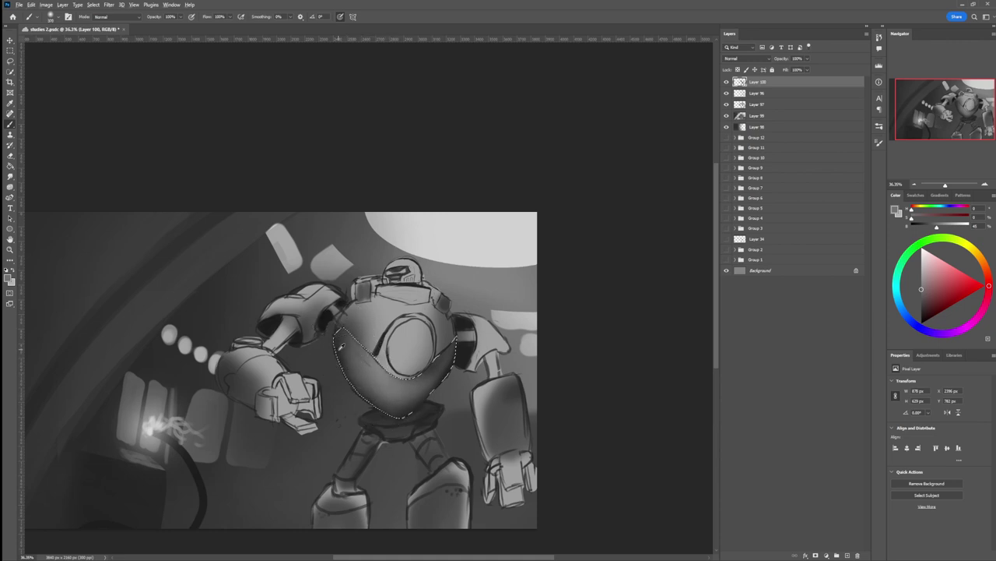
Step: Paint dark edge shading and a thin panel line along the left side of the selected lower torso plate
{"action": "left_click", "coordinate": [337, 342], "text": "alt"}
{"action": "key", "text": "bracketleft"}
{"action": "key", "text": "bracketleft"}
{"action": "key", "text": "bracketleft"}
{"action": "left_click_drag", "start_coordinate": [340, 328], "coordinate": [337, 371]}
{"action": "left_click_drag", "start_coordinate": [343, 323], "coordinate": [352, 415]}
{"action": "left_click", "coordinate": [389, 412], "text": "alt"}
{"action": "key", "text": "ctrl+z"}
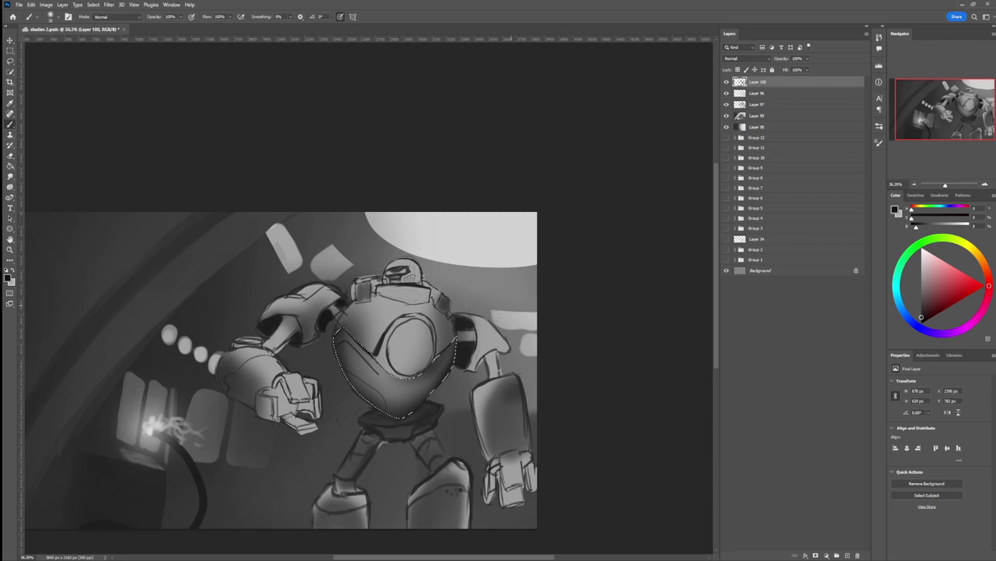
Step: Shade the right edge of the lower torso plate with light and dark grey strokes
{"action": "left_click", "coordinate": [921, 277]}
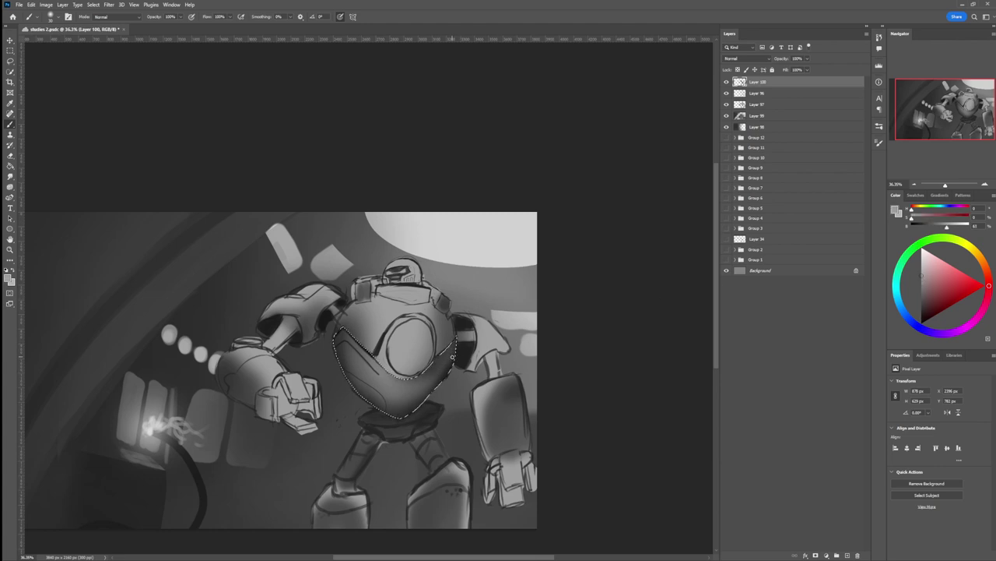
{"action": "key", "text": "]"}
{"action": "key", "text": "]"}
{"action": "key", "text": "]"}
{"action": "left_click", "coordinate": [921, 313]}
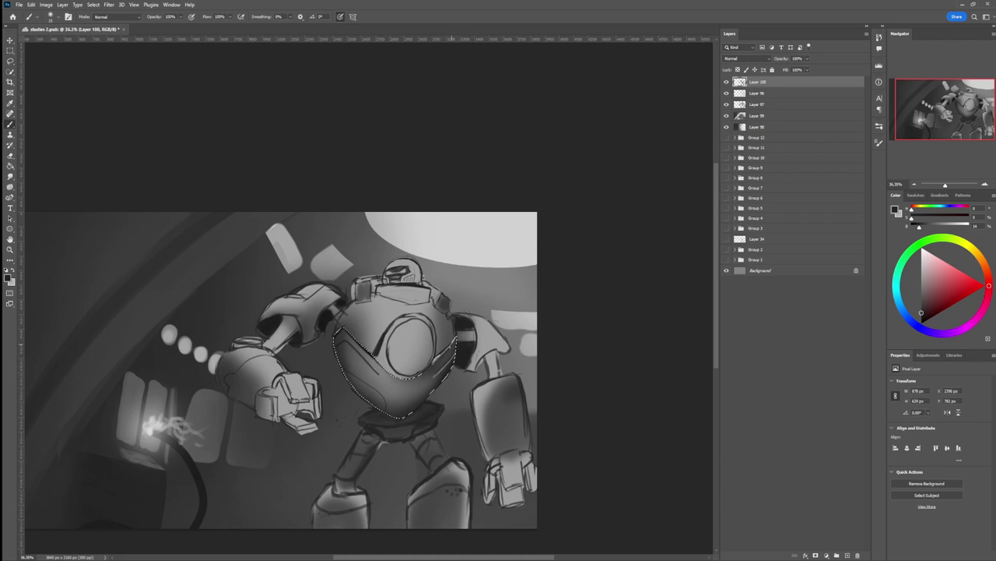
Step: Create a new layer and paint near-white reflected highlights on the lower belly of the torso plate
{"action": "key", "text": "x"}
{"action": "key", "text": "ctrl+shift+alt+n"}
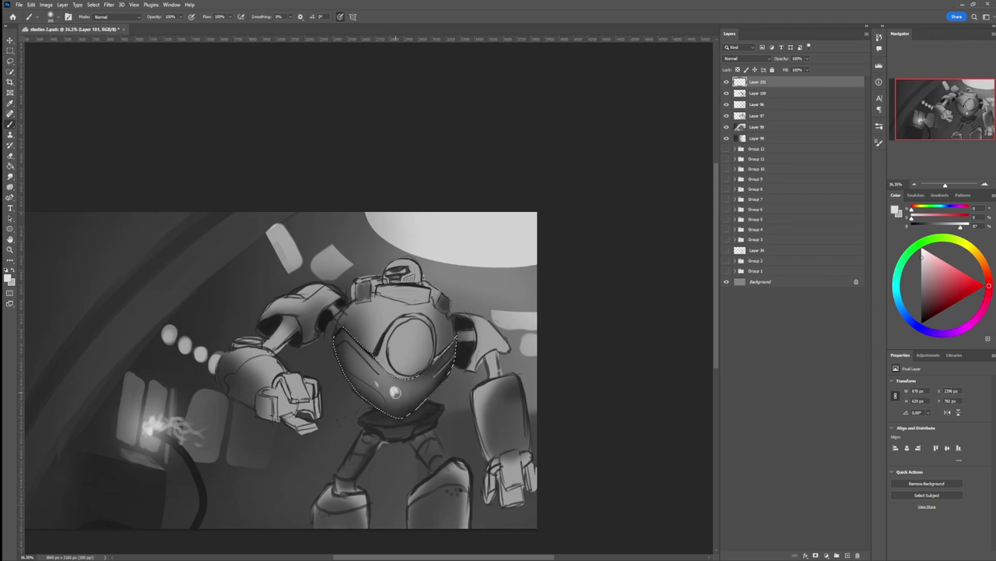
{"action": "mouse_move", "coordinate": [394, 393]}
{"action": "left_mouse_down"}
{"action": "mouse_move", "coordinate": [394, 407]}
{"action": "mouse_move", "coordinate": [384, 406]}
{"action": "mouse_move", "coordinate": [398, 392]}
{"action": "mouse_move", "coordinate": [375, 397]}
{"action": "mouse_move", "coordinate": [358, 358]}
{"action": "mouse_move", "coordinate": [374, 380]}
{"action": "left_mouse_up"}
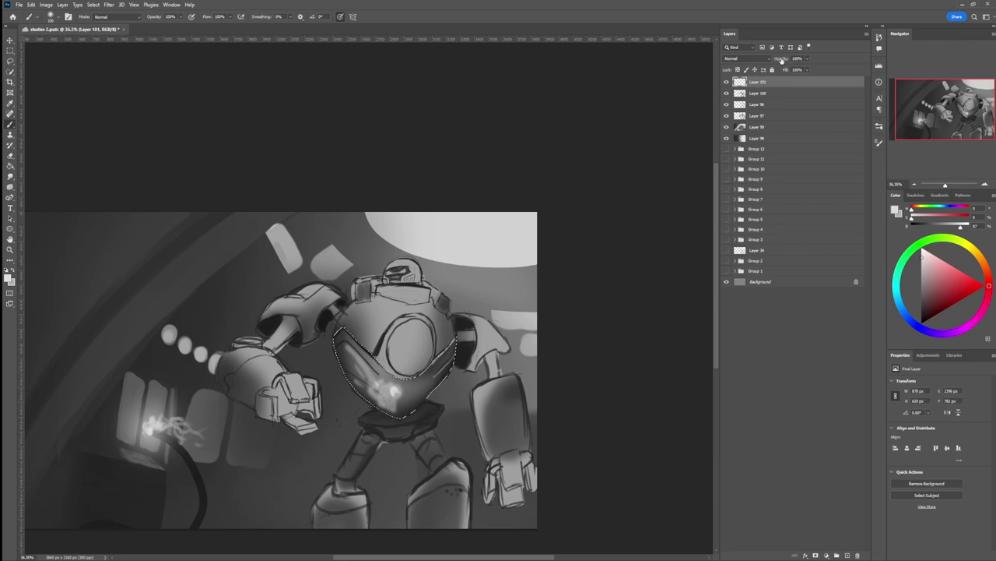
Step: Lower the highlight layer's opacity to 50%, refine the highlights with the Eraser, and clear the selection
{"action": "left_click_drag", "start_coordinate": [783, 60], "coordinate": [775, 60]}
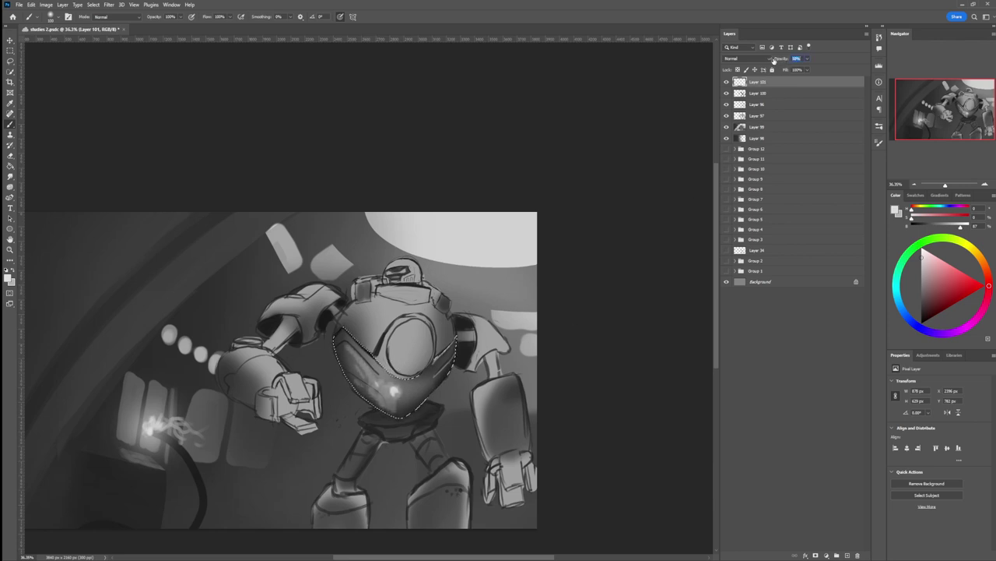
{"action": "key", "text": "e"}
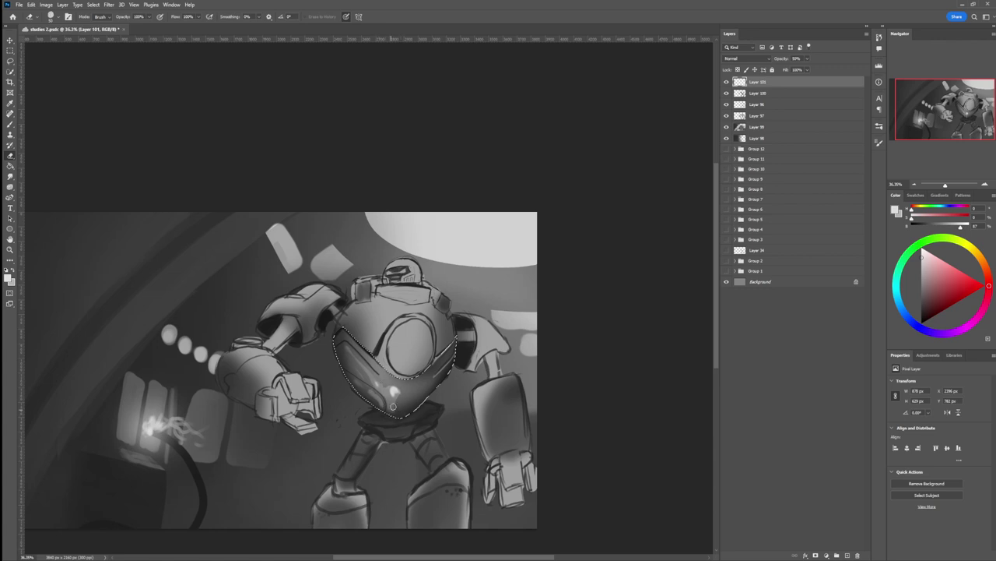
{"action": "key", "text": "b"}
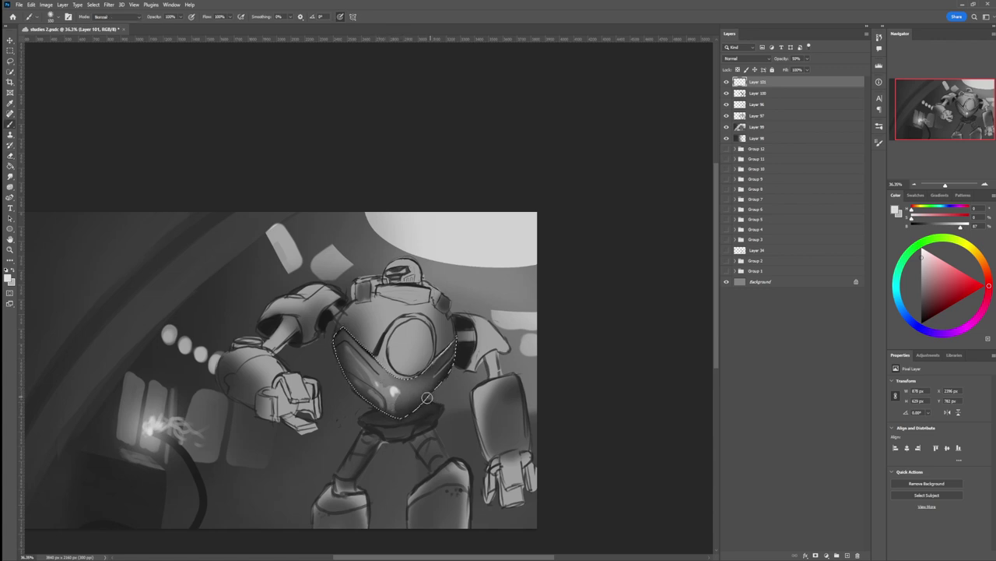
{"action": "key", "text": "e"}
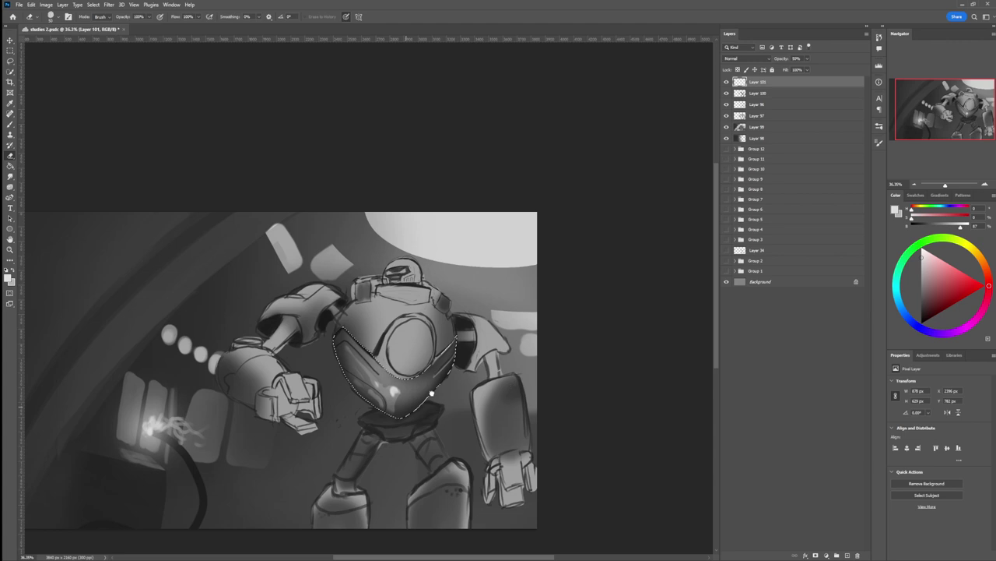
{"action": "left_click_drag", "start_coordinate": [432, 396], "coordinate": [455, 343]}
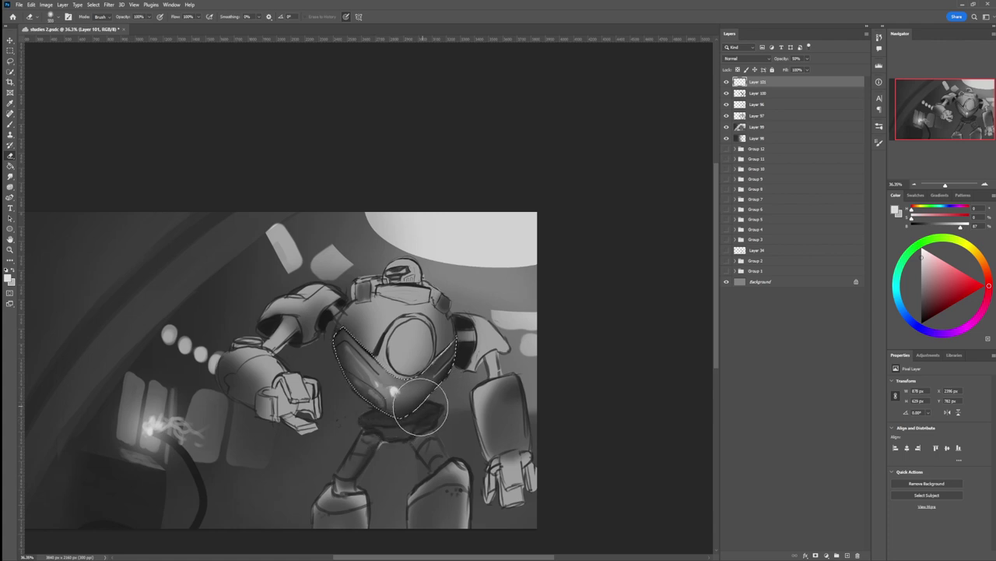
{"action": "key", "text": "l"}
{"action": "left_click", "coordinate": [351, 417]}
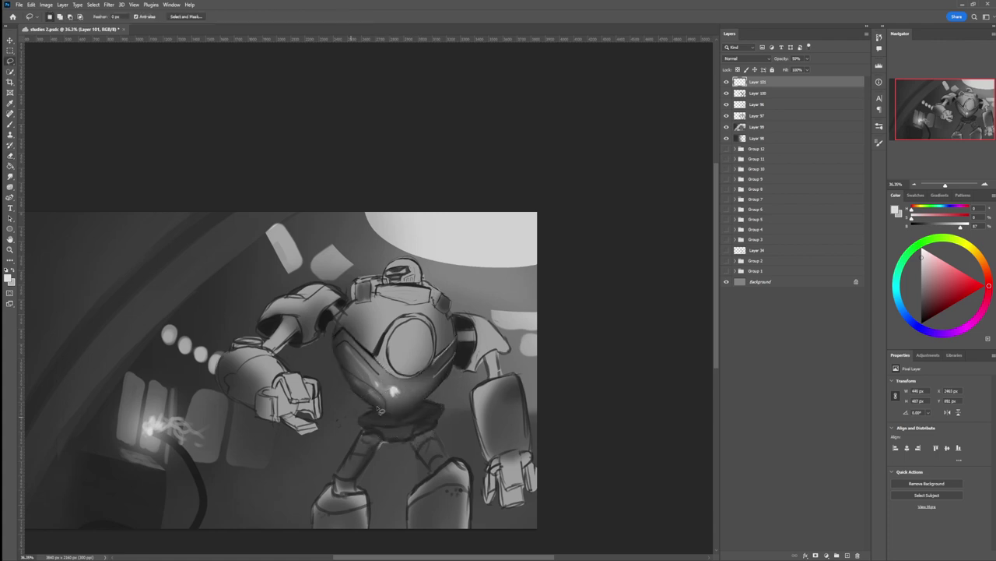
Step: Lasso the robot's upper chest plate around the central oval and below the collar
{"action": "key", "text": "z"}
{"action": "left_click_drag", "start_coordinate": [394, 415], "coordinate": [343, 414]}
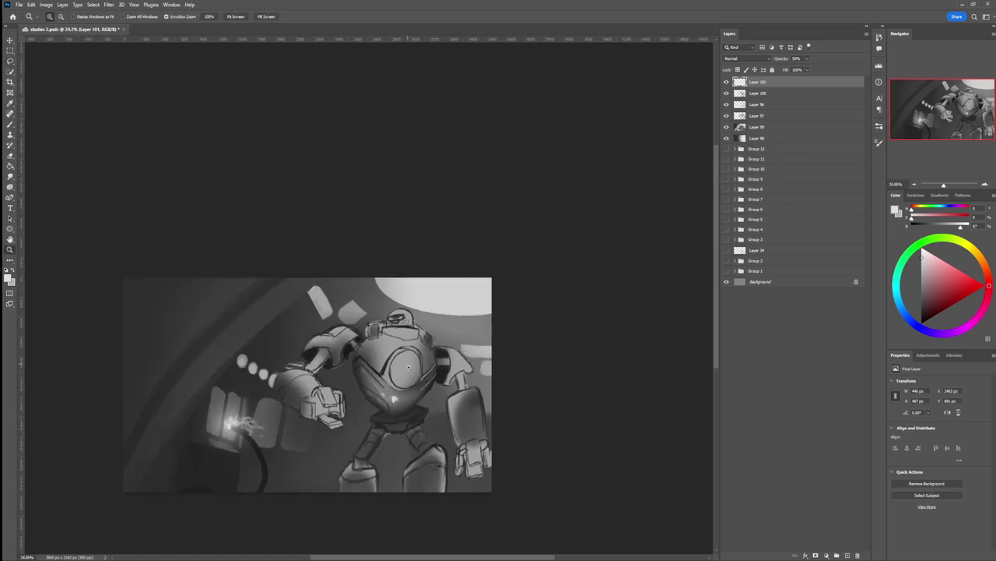
{"action": "scroll", "coordinate": [409, 375], "scroll_direction": "up", "scroll_amount": 2}
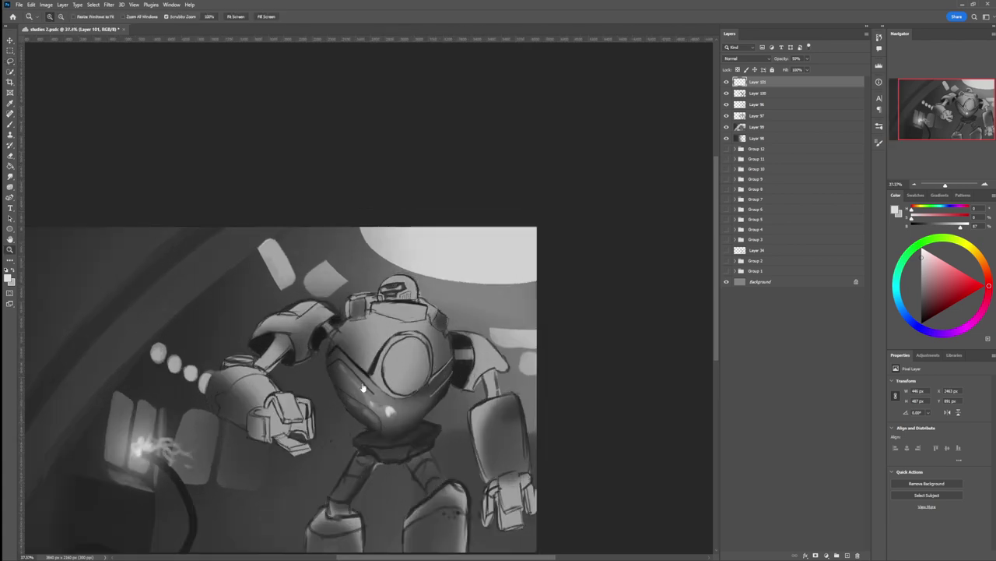
{"action": "key", "text": "l"}
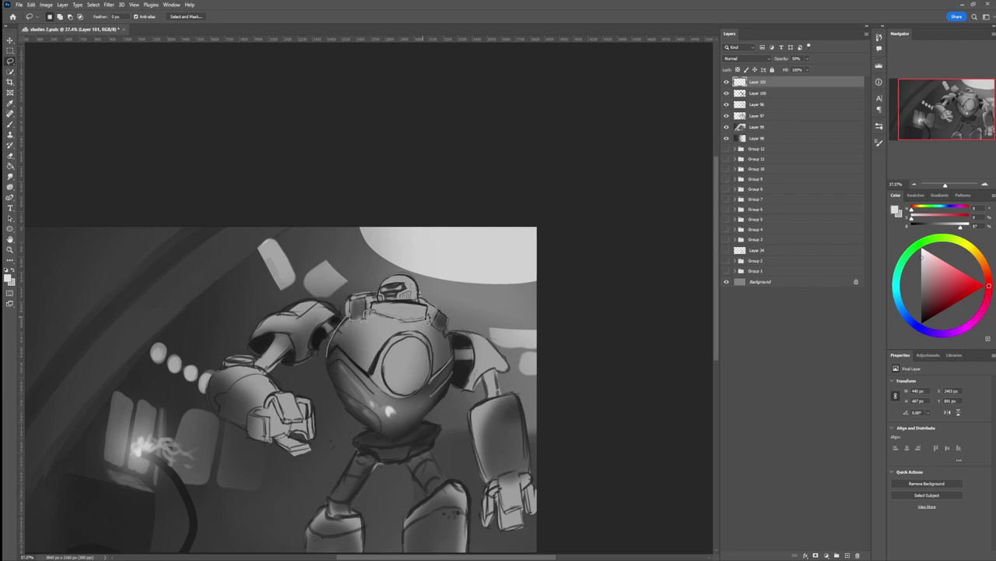
{"action": "mouse_move", "coordinate": [428, 319]}
{"action": "left_mouse_down"}
{"action": "mouse_move", "coordinate": [455, 344]}
{"action": "mouse_move", "coordinate": [441, 378]}
{"action": "mouse_move", "coordinate": [432, 351]}
{"action": "mouse_move", "coordinate": [409, 333]}
{"action": "mouse_move", "coordinate": [371, 378]}
{"action": "mouse_move", "coordinate": [340, 348]}
{"action": "mouse_move", "coordinate": [329, 352]}
{"action": "left_mouse_up"}
Step: Brush dark grey shading over the left part of the upper chest plate on Layer 100
{"action": "key", "text": "b"}
{"action": "left_click_drag", "start_coordinate": [938, 288], "coordinate": [921, 297]}
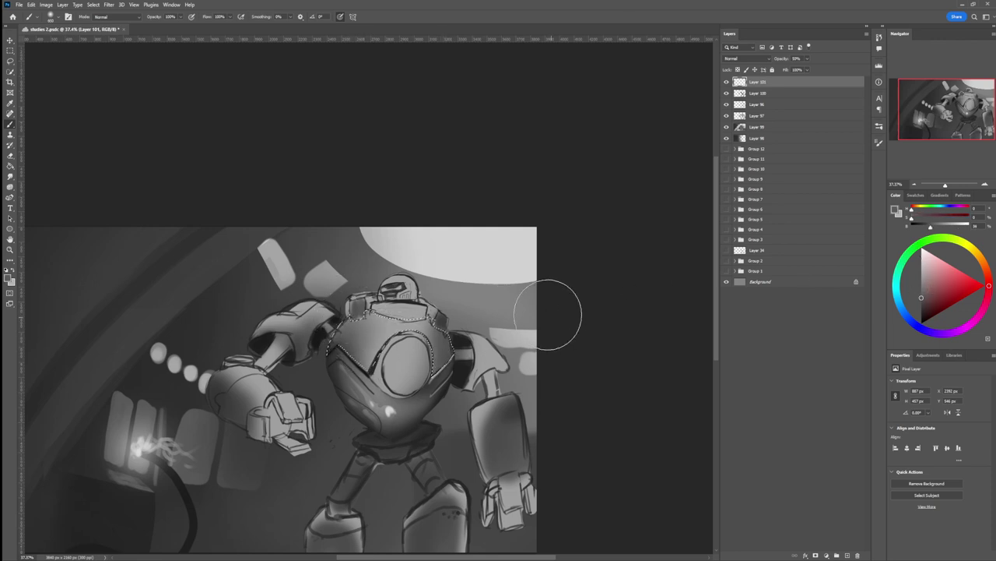
{"action": "left_click", "coordinate": [749, 92]}
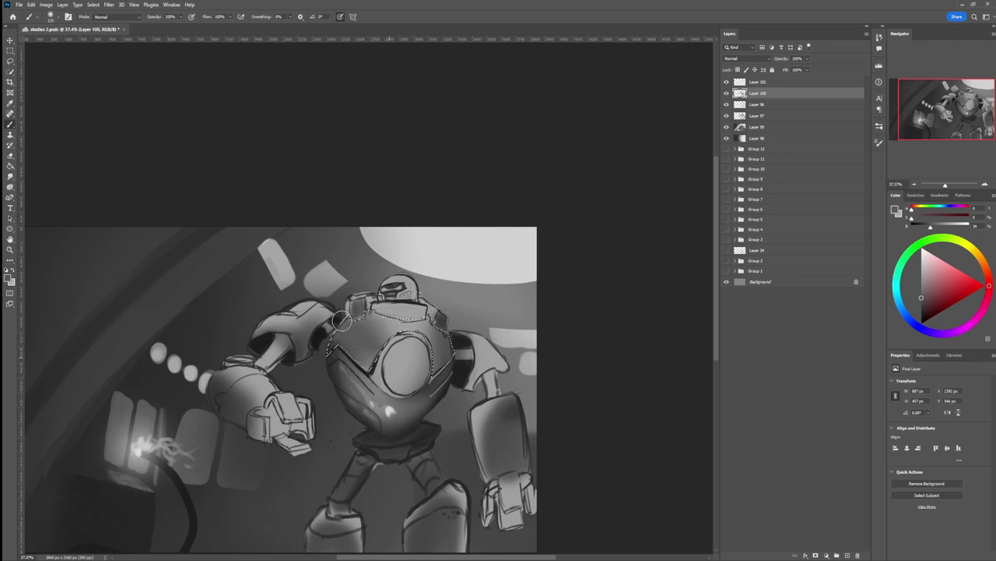
{"action": "left_click_drag", "start_coordinate": [922, 304], "coordinate": [920, 309]}
{"action": "mouse_move", "coordinate": [379, 341]}
{"action": "left_mouse_down"}
{"action": "mouse_move", "coordinate": [346, 314]}
{"action": "mouse_move", "coordinate": [389, 363]}
{"action": "mouse_move", "coordinate": [340, 315]}
{"action": "mouse_move", "coordinate": [381, 327]}
{"action": "left_mouse_up"}
{"action": "key", "text": "]"}
{"action": "key", "text": "]"}
{"action": "key", "text": "]"}
{"action": "key", "text": "]"}
{"action": "key", "text": "]"}
{"action": "key", "text": "]"}
{"action": "key", "text": "["}
{"action": "key", "text": "["}
{"action": "key", "text": "["}
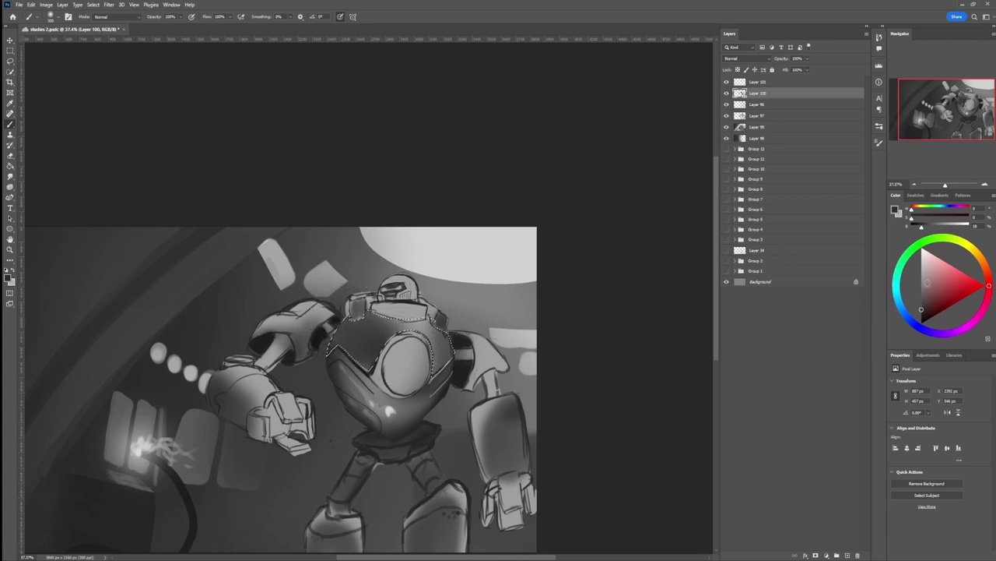
Step: Sample a mid grey from the chest oval and paint a softer reflection across the dark left chest area
{"action": "left_click", "coordinate": [414, 348], "text": "alt"}
{"action": "key", "text": "["}
{"action": "key", "text": "["}
{"action": "key", "text": "["}
{"action": "key", "text": "["}
{"action": "key", "text": "["}
{"action": "key", "text": "["}
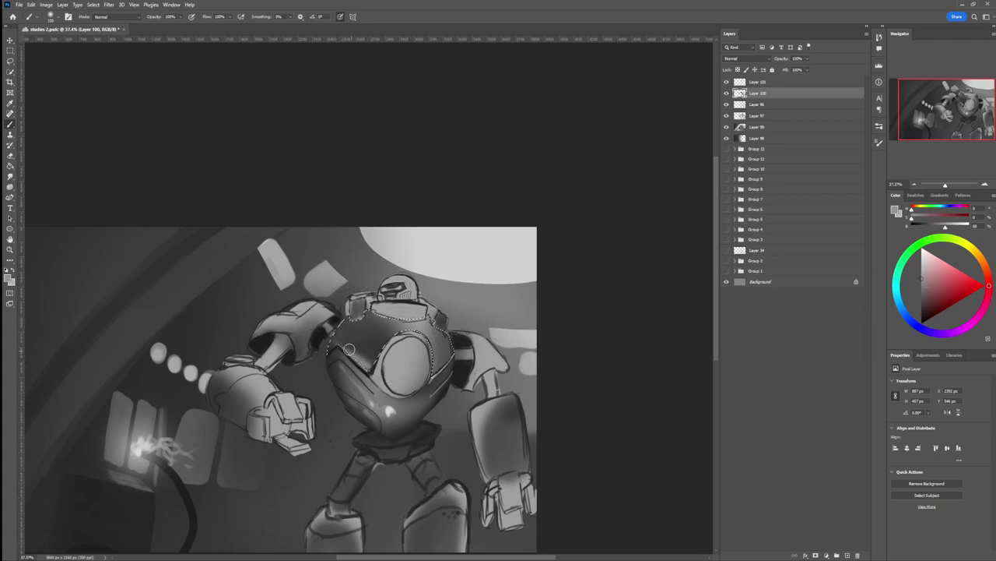
{"action": "key", "text": "]"}
{"action": "key", "text": "]"}
{"action": "key", "text": "]"}
{"action": "mouse_move", "coordinate": [334, 339]}
{"action": "left_mouse_down"}
{"action": "mouse_move", "coordinate": [385, 375]}
{"action": "mouse_move", "coordinate": [328, 333]}
{"action": "left_mouse_up"}
{"action": "key", "text": "]"}
Step: Paint light grey highlights along the chest plate's lower left and upper edges, darken its right edge, and clear the selection
{"action": "left_click", "coordinate": [922, 267]}
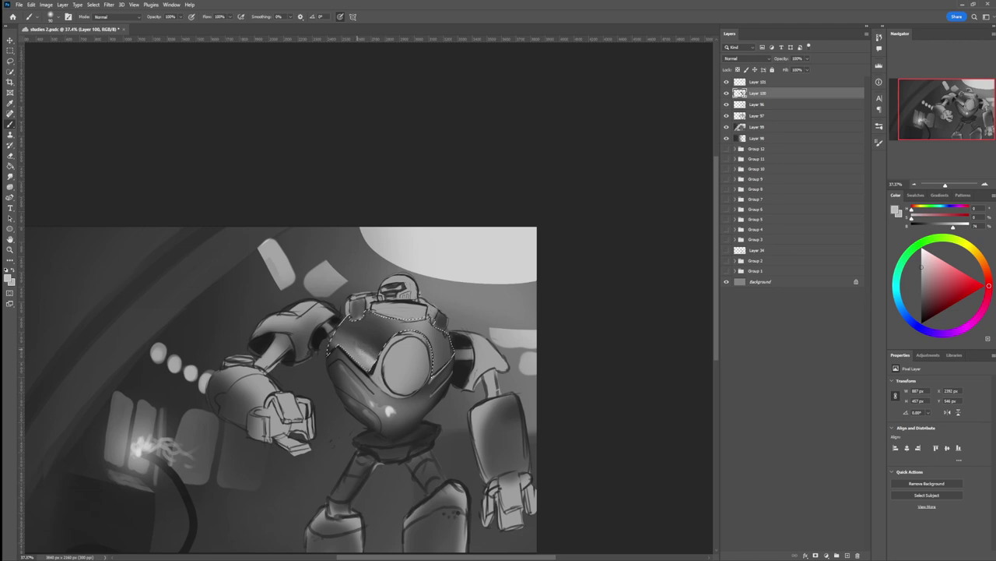
{"action": "left_click", "coordinate": [922, 261]}
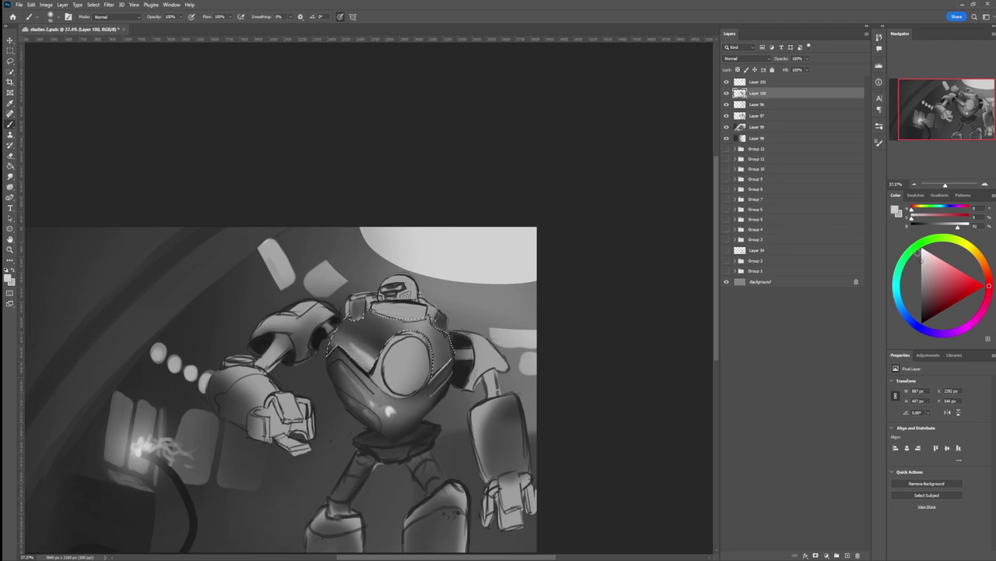
{"action": "mouse_move", "coordinate": [362, 354]}
{"action": "left_mouse_down"}
{"action": "mouse_move", "coordinate": [343, 335]}
{"action": "mouse_move", "coordinate": [384, 362]}
{"action": "mouse_move", "coordinate": [369, 354]}
{"action": "mouse_move", "coordinate": [402, 307]}
{"action": "mouse_move", "coordinate": [371, 357]}
{"action": "mouse_move", "coordinate": [340, 334]}
{"action": "mouse_move", "coordinate": [371, 336]}
{"action": "mouse_move", "coordinate": [376, 318]}
{"action": "mouse_move", "coordinate": [416, 345]}
{"action": "mouse_move", "coordinate": [359, 303]}
{"action": "left_mouse_up"}
{"action": "key", "text": "bracketright"}
{"action": "key", "text": "bracketright"}
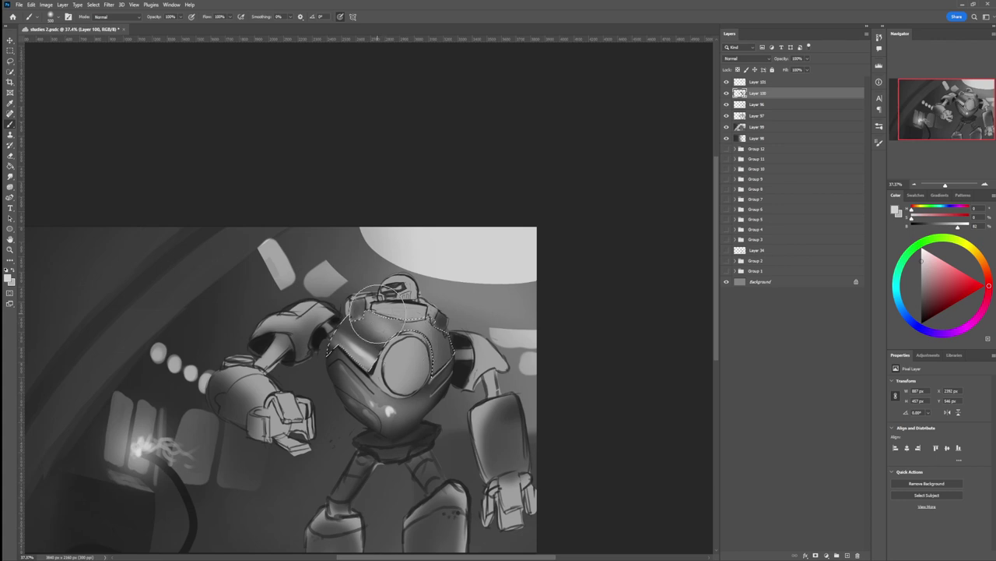
{"action": "mouse_move", "coordinate": [385, 318]}
{"action": "left_mouse_down"}
{"action": "mouse_move", "coordinate": [414, 306]}
{"action": "mouse_move", "coordinate": [394, 292]}
{"action": "mouse_move", "coordinate": [391, 309]}
{"action": "mouse_move", "coordinate": [409, 300]}
{"action": "mouse_move", "coordinate": [410, 319]}
{"action": "mouse_move", "coordinate": [427, 320]}
{"action": "mouse_move", "coordinate": [414, 319]}
{"action": "mouse_move", "coordinate": [403, 293]}
{"action": "left_mouse_up"}
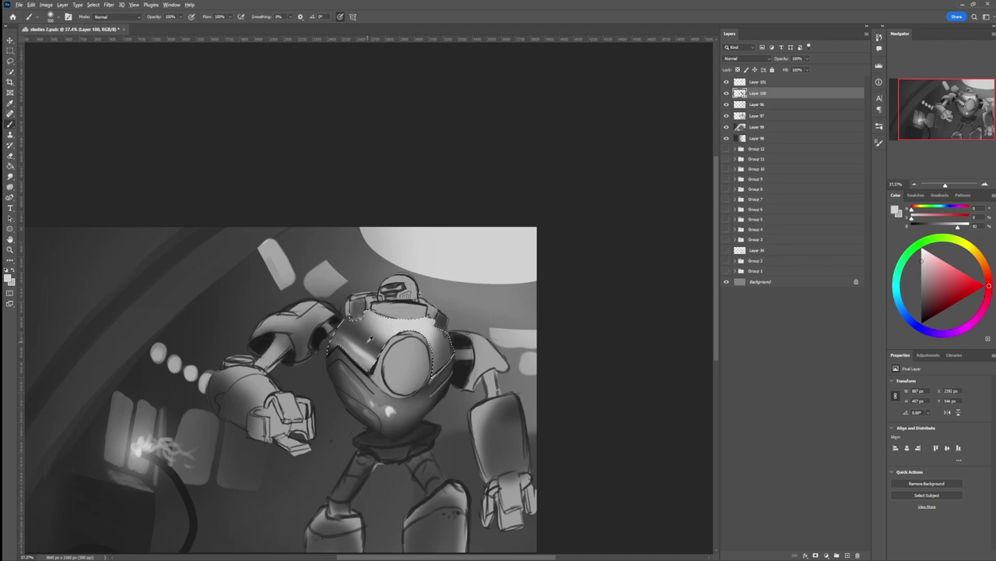
{"action": "left_click", "coordinate": [367, 341], "text": "alt"}
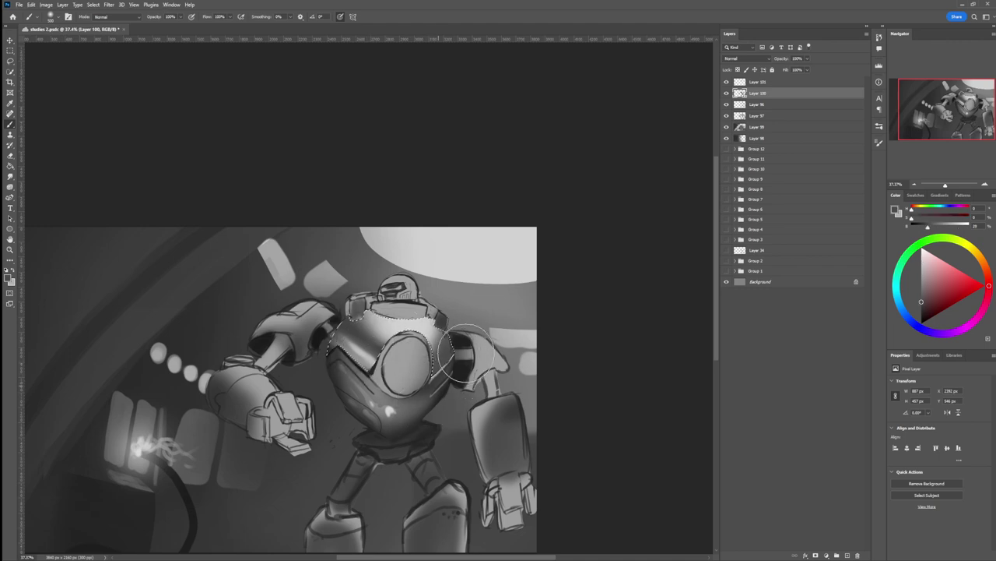
{"action": "key", "text": "l"}
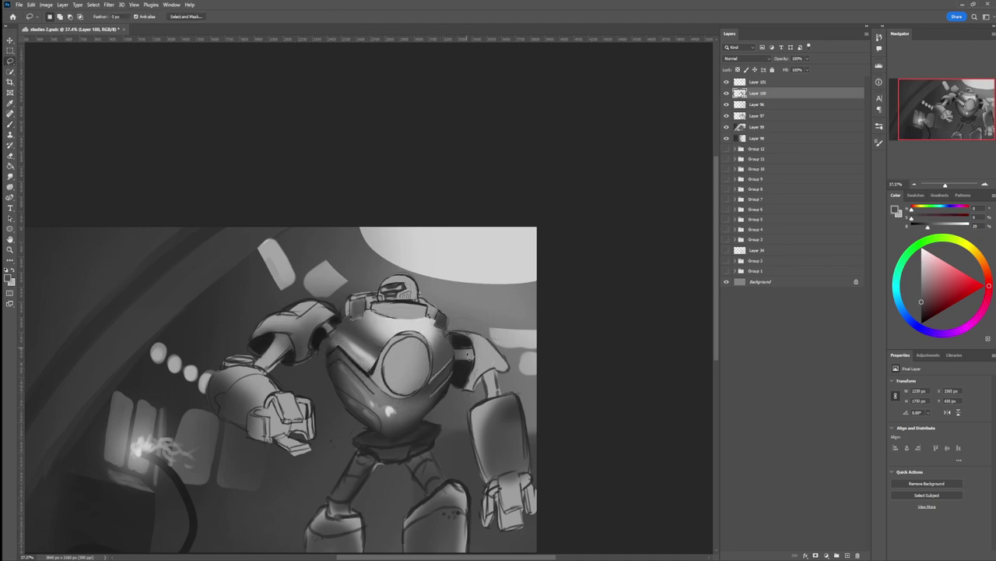
Step: Create a new layer directly above Layer 96, below the torso shading layer
{"action": "key", "text": "z"}
{"action": "left_click", "coordinate": [421, 404], "text": "alt"}
{"action": "left_click_drag", "start_coordinate": [390, 384], "coordinate": [439, 368]}
{"action": "key", "text": "l"}
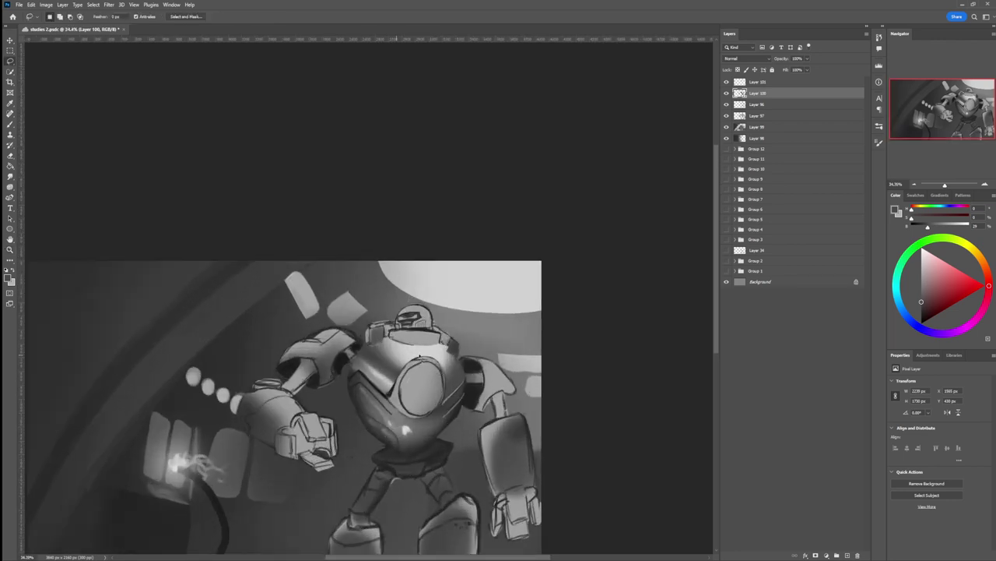
{"action": "left_click", "coordinate": [726, 92]}
{"action": "left_click", "coordinate": [726, 94]}
{"action": "left_click", "coordinate": [760, 107]}
{"action": "key", "text": "ctrl+alt+shift+n"}
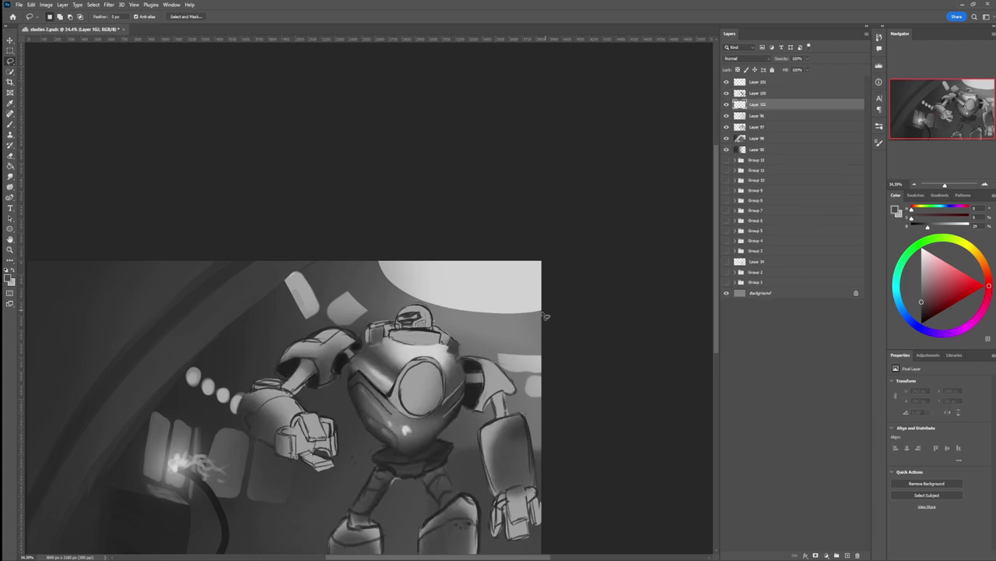
Step: Paint a soft mid-grey ring over the sketched outline of the chest oval
{"action": "key", "text": "b"}
{"action": "left_click_drag", "start_coordinate": [923, 302], "coordinate": [890, 294]}
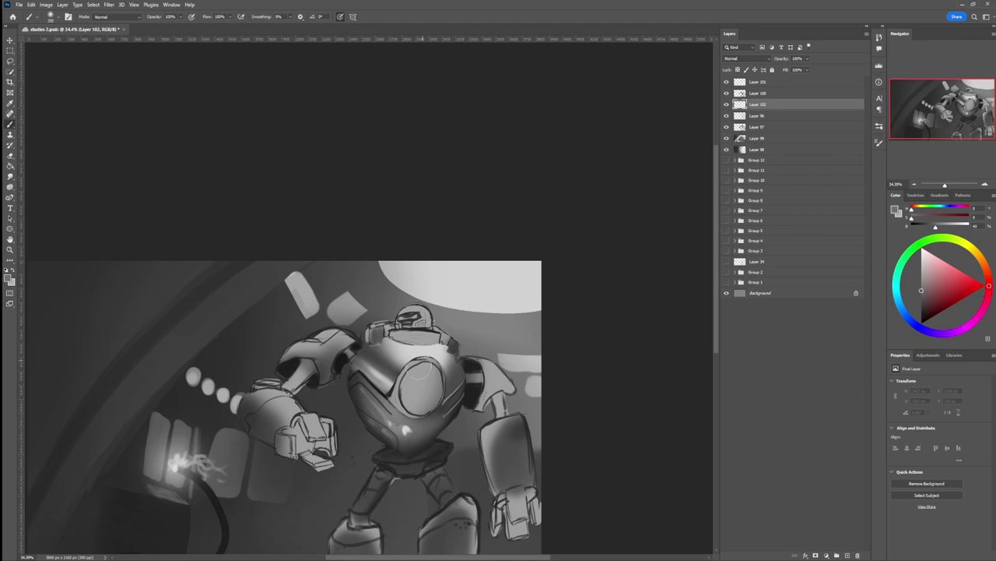
{"action": "key", "text": "bracketleft"}
{"action": "key", "text": "bracketleft"}
{"action": "key", "text": "bracketleft"}
{"action": "key", "text": "bracketleft"}
{"action": "key", "text": "bracketleft"}
{"action": "key", "text": "bracketleft"}
{"action": "key", "text": "bracketleft"}
{"action": "key", "text": "bracketleft"}
{"action": "key", "text": "bracketleft"}
{"action": "key", "text": "bracketleft"}
{"action": "key", "text": "bracketleft"}
{"action": "left_click_drag", "start_coordinate": [426, 358], "coordinate": [399, 392]}
{"action": "mouse_move", "coordinate": [404, 367]}
{"action": "left_mouse_down"}
{"action": "mouse_move", "coordinate": [397, 398]}
{"action": "mouse_move", "coordinate": [425, 358]}
{"action": "mouse_move", "coordinate": [444, 376]}
{"action": "mouse_move", "coordinate": [439, 363]}
{"action": "mouse_move", "coordinate": [435, 406]}
{"action": "mouse_move", "coordinate": [443, 385]}
{"action": "mouse_move", "coordinate": [414, 369]}
{"action": "mouse_move", "coordinate": [436, 363]}
{"action": "mouse_move", "coordinate": [399, 380]}
{"action": "mouse_move", "coordinate": [410, 384]}
{"action": "mouse_move", "coordinate": [397, 408]}
{"action": "left_mouse_up"}
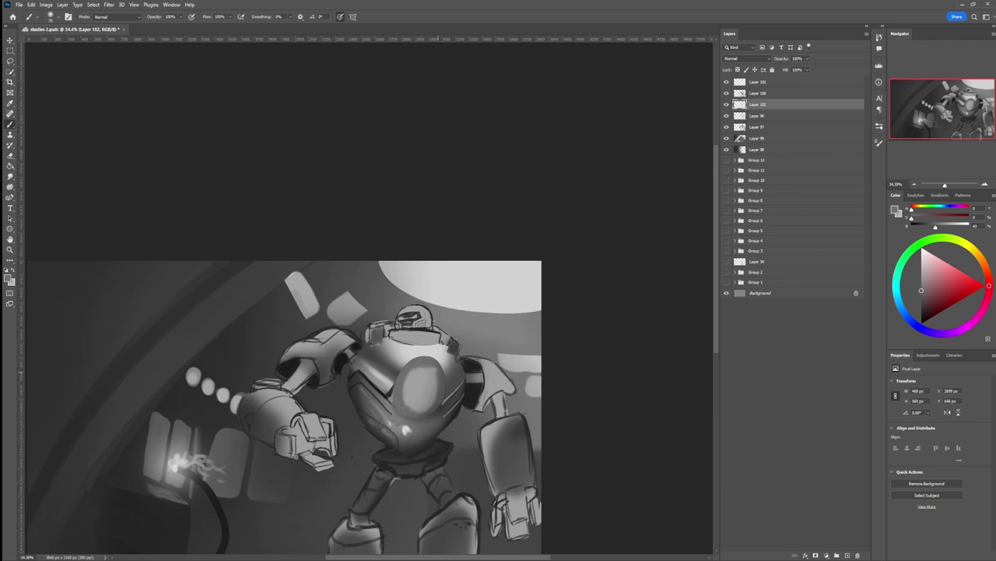
{"action": "left_click_drag", "start_coordinate": [405, 383], "coordinate": [434, 368]}
Step: Lasso the inner oval inside the grey chest ring
{"action": "key", "text": "l"}
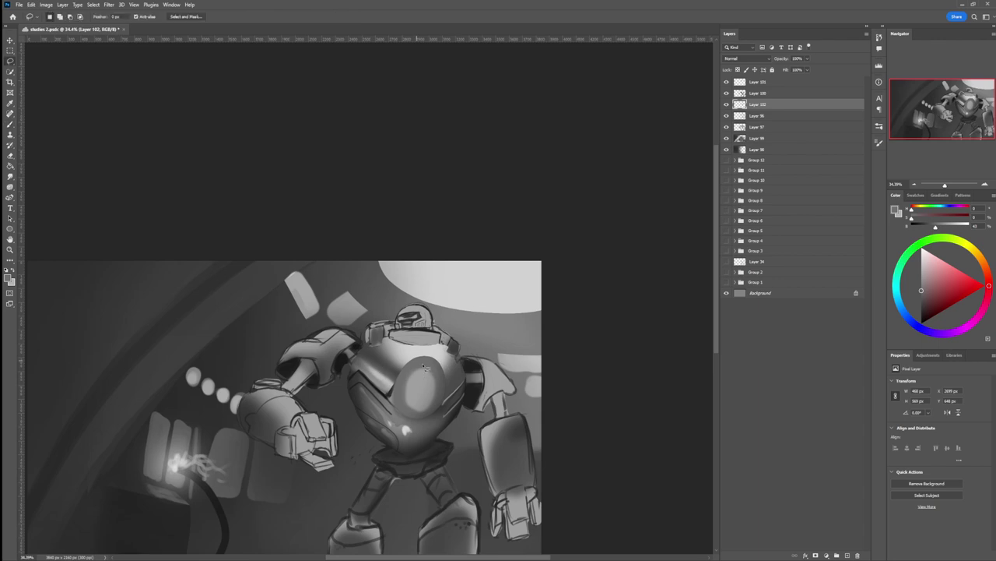
{"action": "mouse_move", "coordinate": [407, 402]}
{"action": "left_mouse_down"}
{"action": "mouse_move", "coordinate": [420, 413]}
{"action": "mouse_move", "coordinate": [436, 403]}
{"action": "mouse_move", "coordinate": [443, 369]}
{"action": "left_mouse_up"}
{"action": "key", "text": "b"}
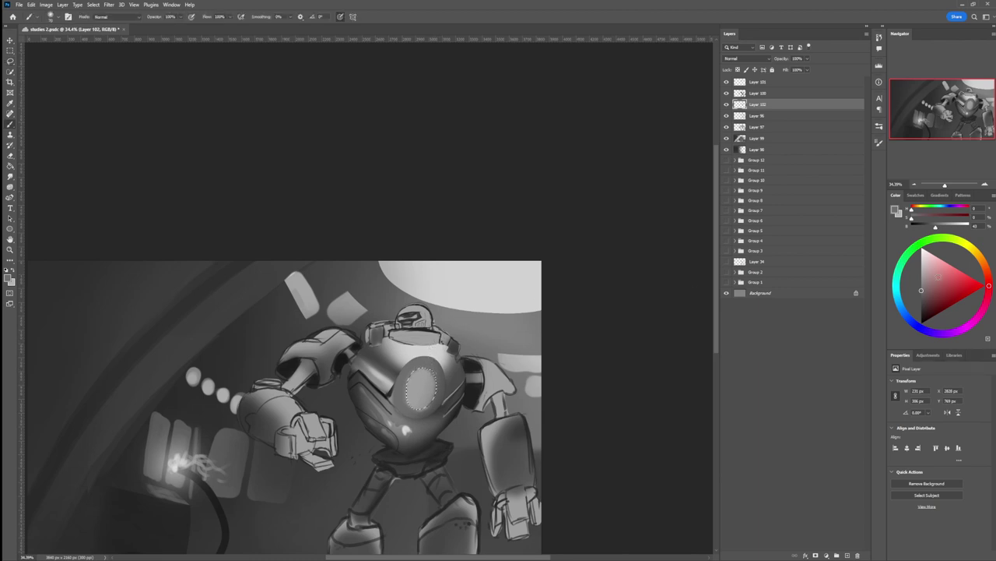
Step: Brush light grey at 74% brightness over the selected inner oval with a large soft brush
{"action": "left_click", "coordinate": [921, 268]}
{"action": "key", "text": "bracketright"}
{"action": "key", "text": "bracketright"}
{"action": "key", "text": "bracketright"}
{"action": "key", "text": "bracketright"}
{"action": "key", "text": "bracketright"}
{"action": "key", "text": "bracketright"}
{"action": "key", "text": "bracketright"}
{"action": "key", "text": "bracketright"}
{"action": "key", "text": "bracketright"}
{"action": "key", "text": "bracketright"}
{"action": "key", "text": "bracketright"}
{"action": "key", "text": "bracketright"}
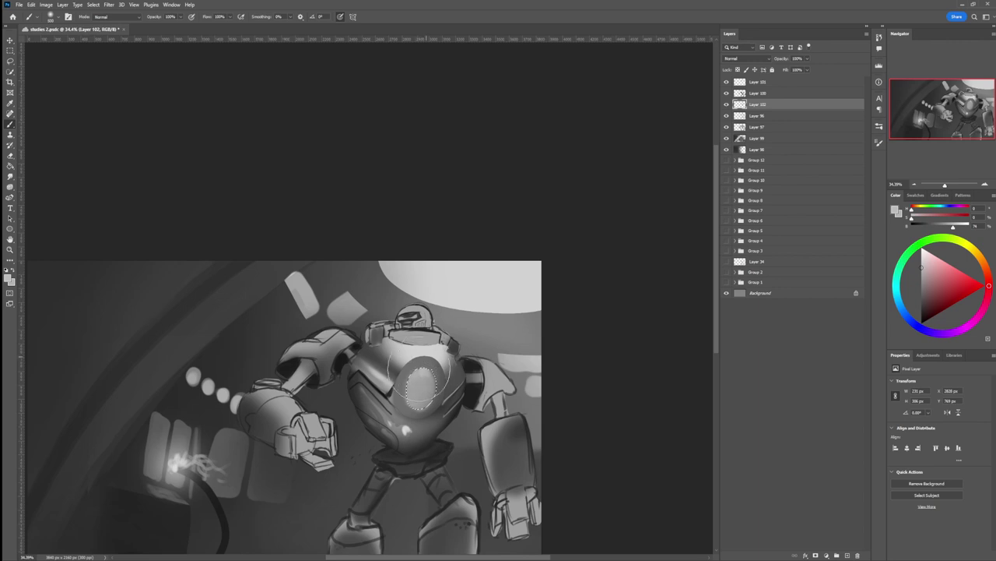
{"action": "left_click_drag", "start_coordinate": [419, 369], "coordinate": [428, 349]}
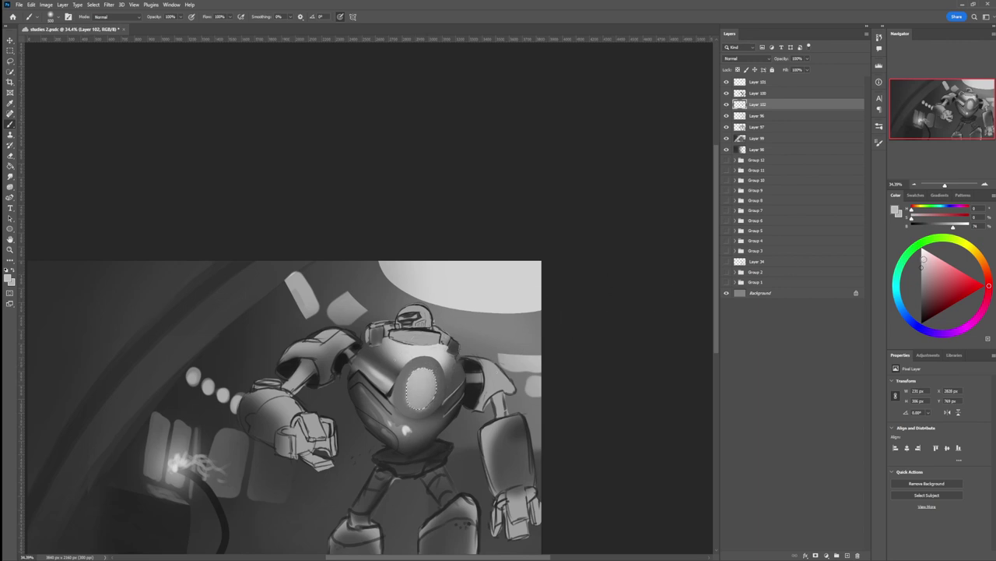
Step: Paint bright vertical reflection streaks in the upper part of the inner oval and blend them with sampled grey
{"action": "left_click", "coordinate": [421, 381], "text": "alt"}
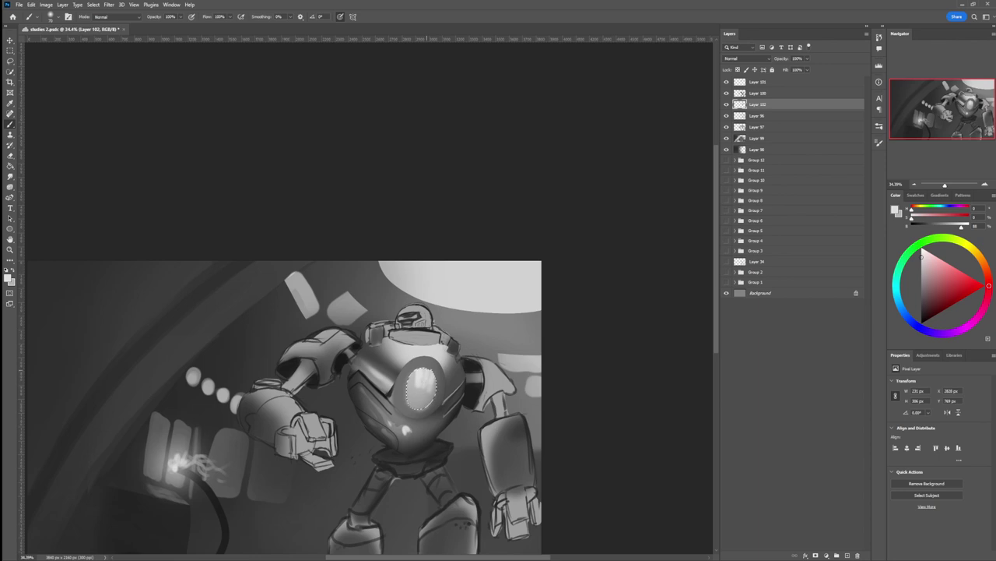
{"action": "left_click", "coordinate": [419, 399], "text": "alt"}
{"action": "mouse_move", "coordinate": [427, 370]}
{"action": "left_mouse_down"}
{"action": "mouse_move", "coordinate": [426, 396]}
{"action": "mouse_move", "coordinate": [418, 393]}
{"action": "left_mouse_up"}
{"action": "key", "text": "]"}
{"action": "key", "text": "]"}
{"action": "key", "text": "]"}
Step: Shade the lower edge and sides of the inner oval with mid grey at 41% brightness using a large brush
{"action": "left_click", "coordinate": [922, 293]}
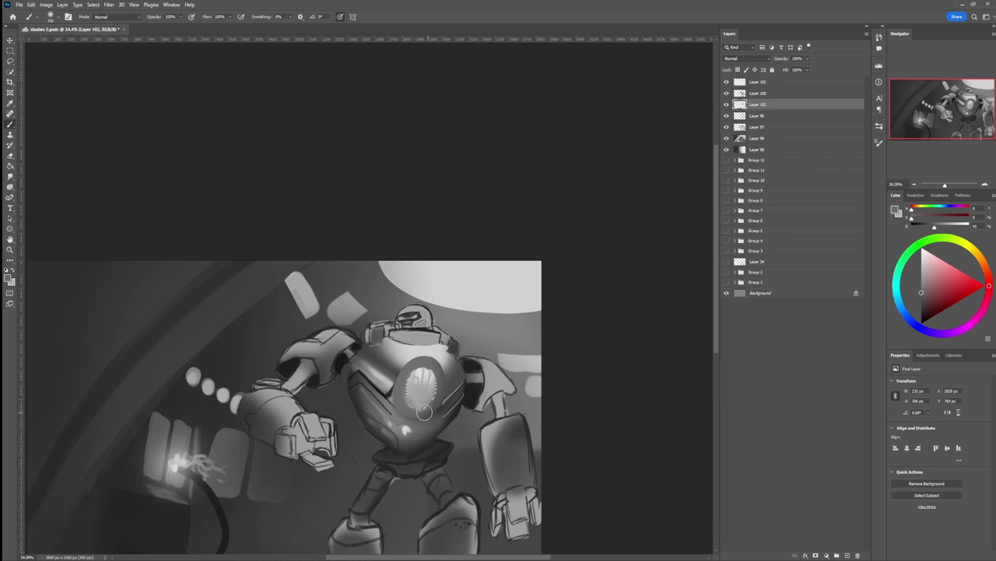
{"action": "key", "text": "bracketright"}
{"action": "key", "text": "bracketright"}
{"action": "key", "text": "bracketright"}
{"action": "key", "text": "bracketright"}
{"action": "key", "text": "bracketright"}
{"action": "key", "text": "bracketright"}
{"action": "mouse_move", "coordinate": [401, 408]}
{"action": "left_mouse_down"}
{"action": "mouse_move", "coordinate": [427, 416]}
{"action": "mouse_move", "coordinate": [410, 408]}
{"action": "mouse_move", "coordinate": [436, 407]}
{"action": "mouse_move", "coordinate": [408, 417]}
{"action": "mouse_move", "coordinate": [423, 412]}
{"action": "mouse_move", "coordinate": [399, 406]}
{"action": "left_mouse_up"}
{"action": "left_click_drag", "start_coordinate": [456, 387], "coordinate": [455, 366]}
{"action": "key", "text": "l"}
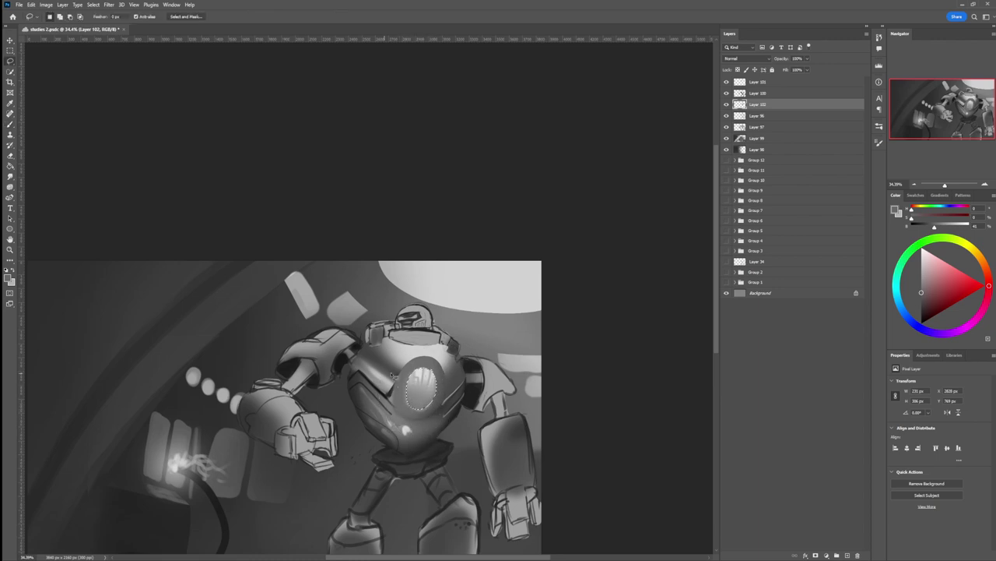
Step: Refine the lasso selection around the inner chest oval by adding and subtracting small areas along its edge
{"action": "left_click", "coordinate": [402, 384]}
{"action": "mouse_move", "coordinate": [438, 379]}
{"action": "left_mouse_down"}
{"action": "mouse_move", "coordinate": [440, 398]}
{"action": "mouse_move", "coordinate": [415, 418]}
{"action": "mouse_move", "coordinate": [405, 400]}
{"action": "mouse_move", "coordinate": [435, 366]}
{"action": "left_mouse_up"}
{"action": "key", "text": "alt"}
{"action": "mouse_move", "coordinate": [406, 385]}
{"action": "left_mouse_down"}
{"action": "mouse_move", "coordinate": [407, 402]}
{"action": "mouse_move", "coordinate": [411, 380]}
{"action": "left_mouse_up"}
{"action": "key", "text": "shift"}
{"action": "mouse_move", "coordinate": [406, 396]}
{"action": "left_mouse_down"}
{"action": "mouse_move", "coordinate": [406, 407]}
{"action": "mouse_move", "coordinate": [413, 401]}
{"action": "left_mouse_up"}
{"action": "key", "text": "shift"}
{"action": "key", "text": "alt"}
{"action": "left_click_drag", "start_coordinate": [397, 394], "coordinate": [426, 349]}
{"action": "key", "text": "shift"}
{"action": "key", "text": "shift"}
{"action": "key", "text": "shift"}
{"action": "key", "text": "ctrl+shift+i"}
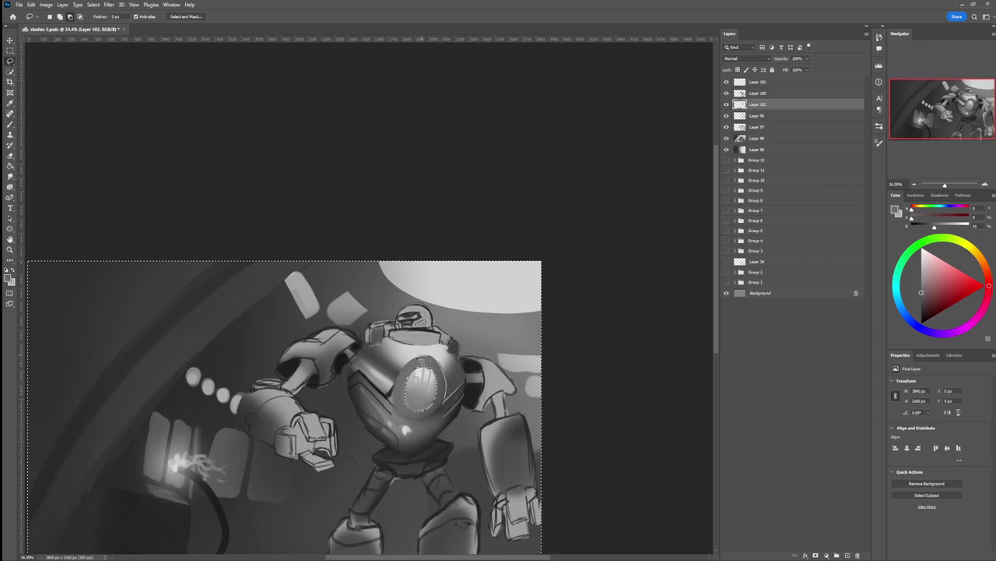
{"action": "mouse_move", "coordinate": [395, 401]}
{"action": "left_mouse_down"}
{"action": "mouse_move", "coordinate": [414, 424]}
{"action": "mouse_move", "coordinate": [445, 405]}
{"action": "left_mouse_up"}
{"action": "mouse_move", "coordinate": [441, 364]}
{"action": "left_mouse_down"}
{"action": "mouse_move", "coordinate": [399, 376]}
{"action": "mouse_move", "coordinate": [399, 411]}
{"action": "mouse_move", "coordinate": [420, 421]}
{"action": "mouse_move", "coordinate": [454, 395]}
{"action": "left_mouse_up"}
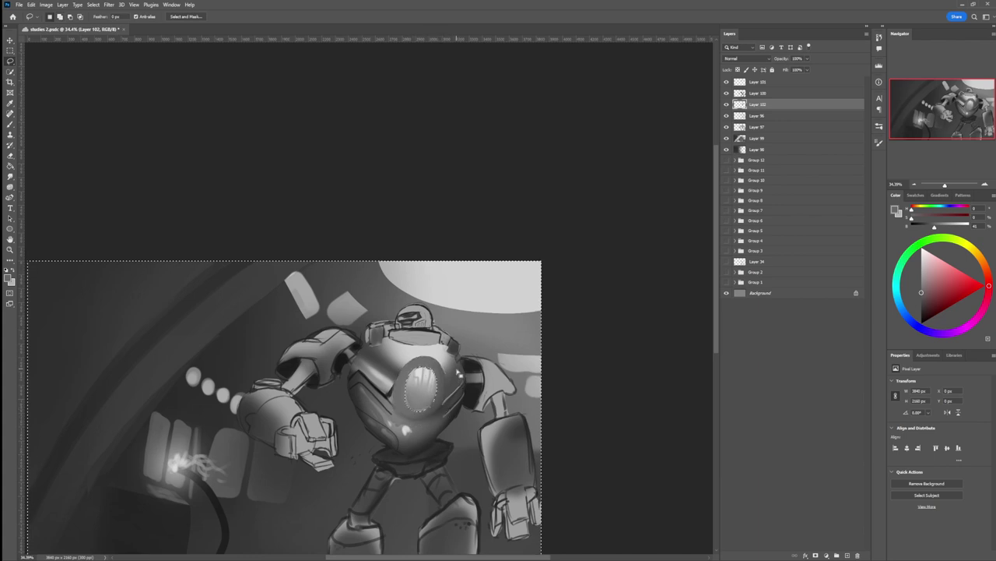
{"action": "key", "text": "shift+ctrl+i"}
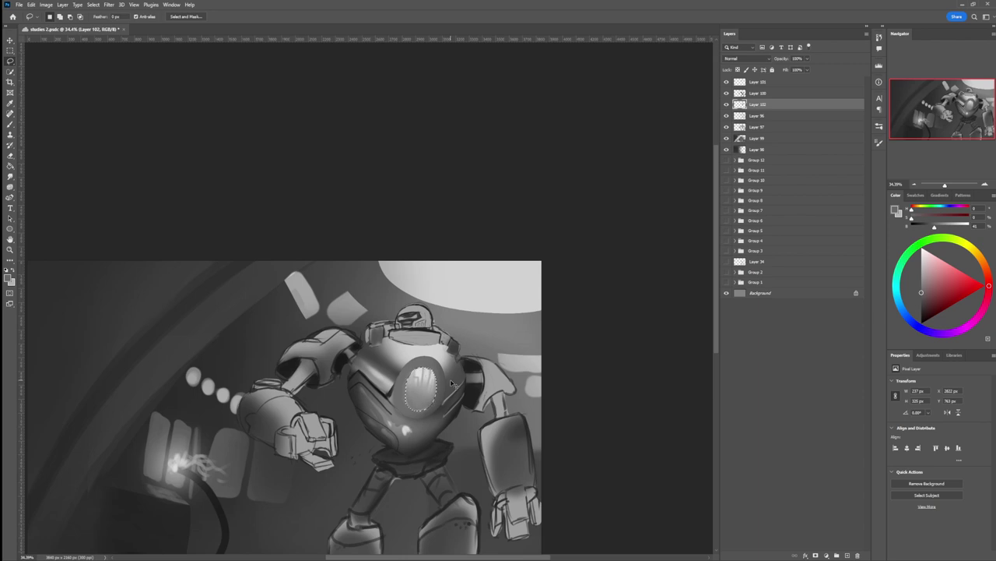
Step: Create a new layer above Layer 102 and lasso the chest ring around the inner oval, leaving the oval out of the selection
{"action": "key", "text": "ctrl+j"}
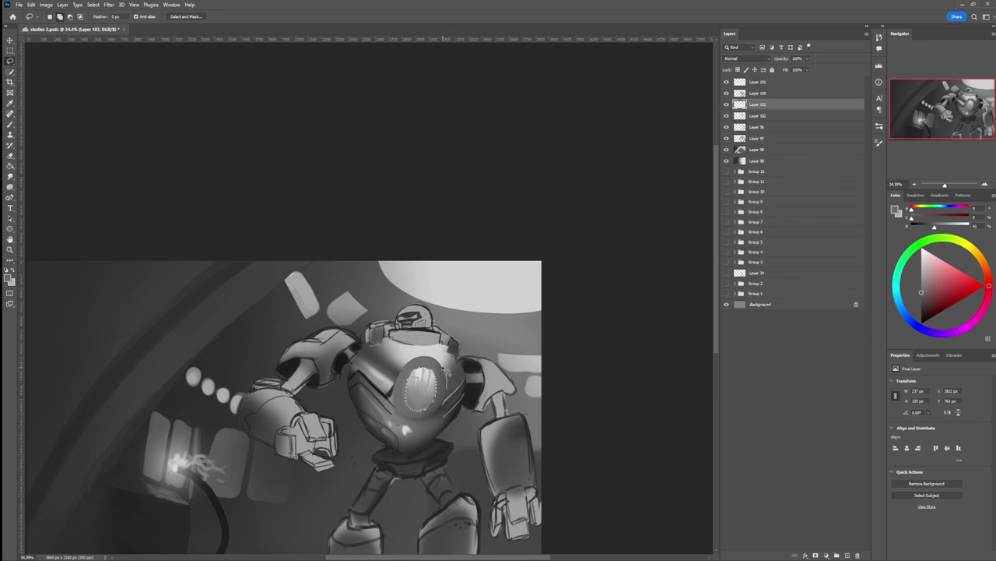
{"action": "mouse_move", "coordinate": [436, 359]}
{"action": "left_mouse_down"}
{"action": "mouse_move", "coordinate": [407, 361]}
{"action": "mouse_move", "coordinate": [397, 376]}
{"action": "mouse_move", "coordinate": [392, 392]}
{"action": "mouse_move", "coordinate": [409, 420]}
{"action": "mouse_move", "coordinate": [440, 414]}
{"action": "mouse_move", "coordinate": [463, 375]}
{"action": "mouse_move", "coordinate": [455, 378]}
{"action": "left_mouse_up"}
{"action": "key", "text": "shift"}
{"action": "key", "text": "alt"}
{"action": "mouse_move", "coordinate": [408, 381]}
{"action": "left_mouse_down"}
{"action": "mouse_move", "coordinate": [411, 408]}
{"action": "mouse_move", "coordinate": [422, 410]}
{"action": "mouse_move", "coordinate": [453, 362]}
{"action": "left_mouse_up"}
Step: Brush light grey at 76% and 78% brightness over the upper part of the selected chest ring
{"action": "key", "text": "b"}
{"action": "left_click", "coordinate": [922, 270]}
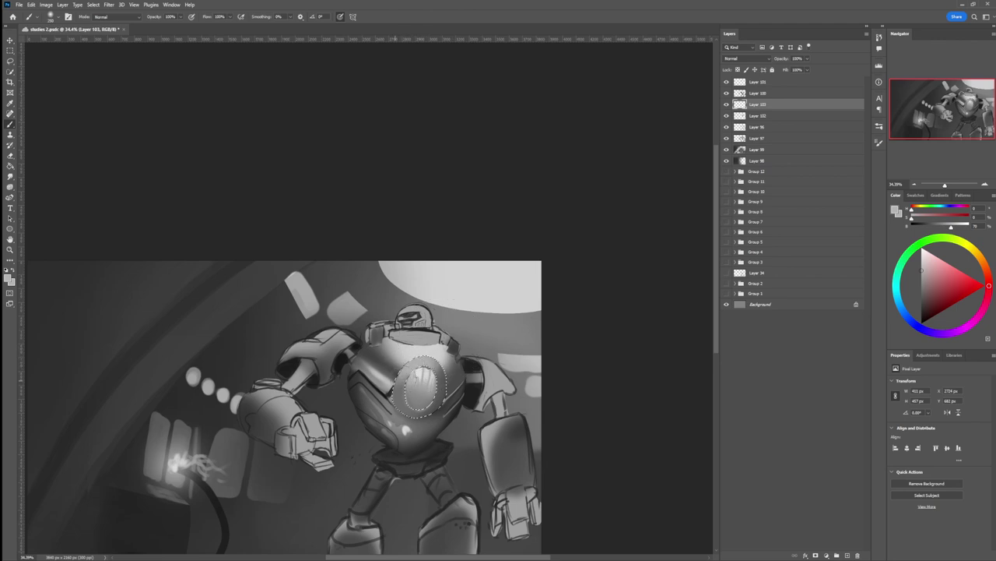
{"action": "left_click", "coordinate": [922, 264]}
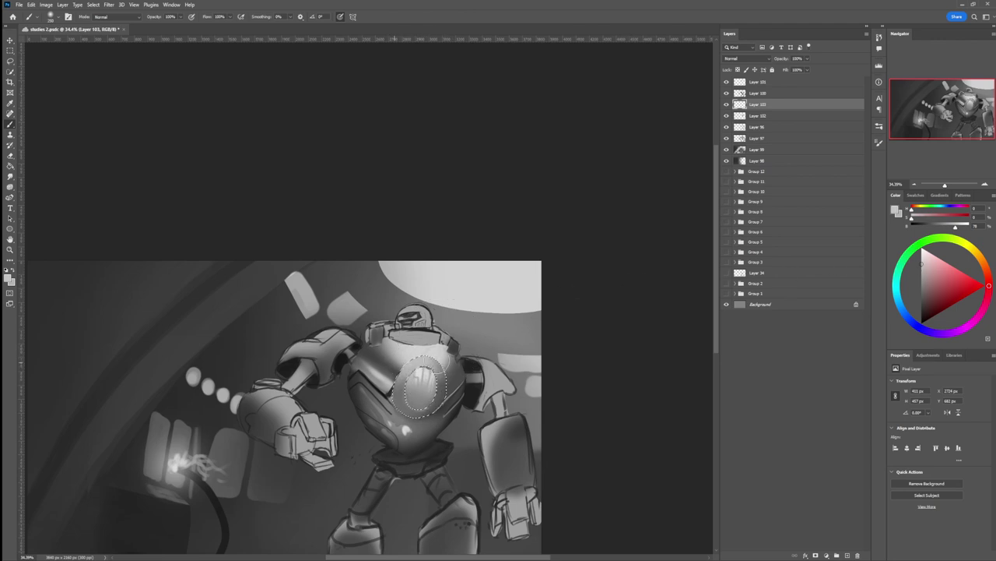
Step: Shade the chest ring with darker grey at 31% and 27% brightness, adjusting the size of the soft brush
{"action": "left_click", "coordinate": [922, 290]}
{"action": "left_click", "coordinate": [921, 300]}
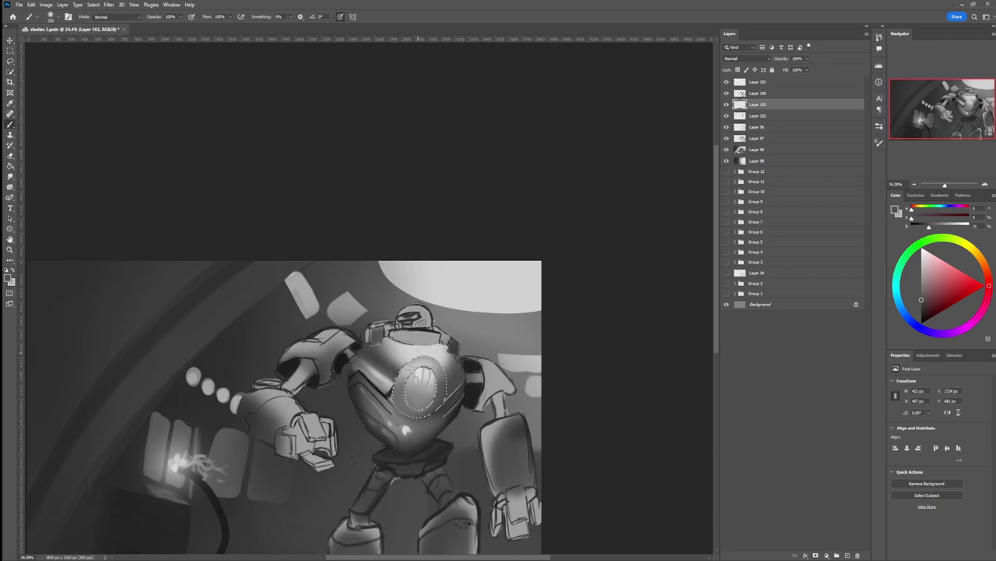
{"action": "left_click", "coordinate": [922, 303]}
{"action": "key", "text": "bracketright"}
{"action": "key", "text": "bracketright"}
{"action": "key", "text": "bracketright"}
{"action": "key", "text": "bracketright"}
{"action": "key", "text": "bracketright"}
{"action": "key", "text": "bracketright"}
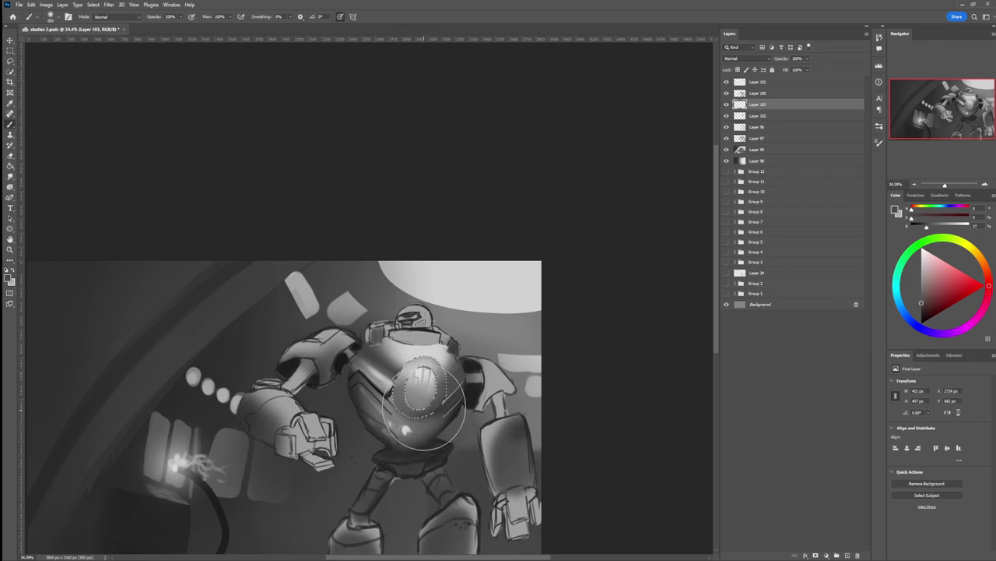
{"action": "key", "text": "bracketleft"}
{"action": "key", "text": "bracketleft"}
{"action": "key", "text": "bracketleft"}
{"action": "key", "text": "bracketleft"}
{"action": "key", "text": "bracketleft"}
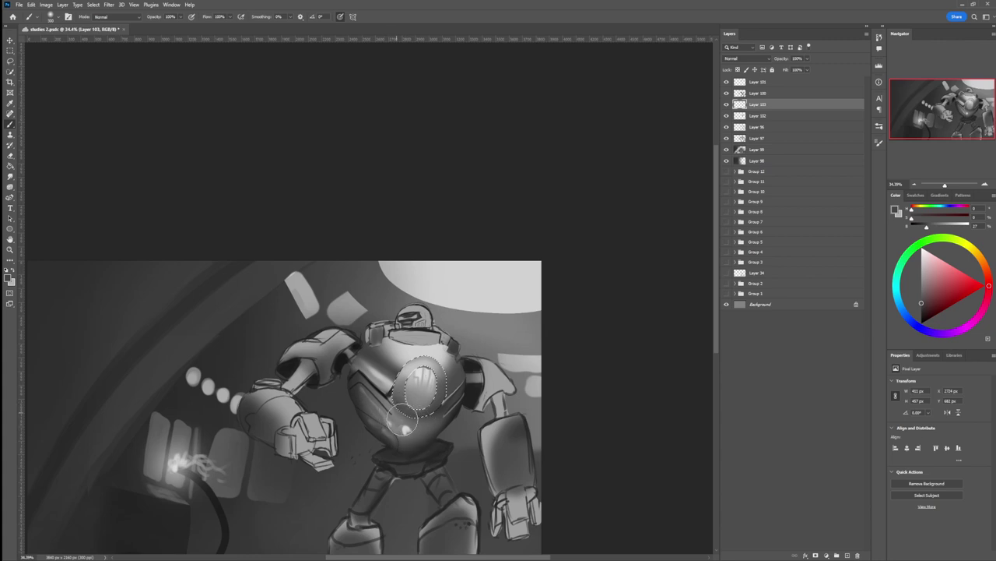
Step: Deepen the lower edge of the chest ring with dark grey at 20% brightness and deselect the ring
{"action": "left_click", "coordinate": [922, 308]}
{"action": "mouse_move", "coordinate": [449, 400]}
{"action": "left_mouse_down"}
{"action": "mouse_move", "coordinate": [381, 402]}
{"action": "mouse_move", "coordinate": [418, 426]}
{"action": "mouse_move", "coordinate": [388, 378]}
{"action": "mouse_move", "coordinate": [401, 414]}
{"action": "mouse_move", "coordinate": [428, 427]}
{"action": "mouse_move", "coordinate": [444, 404]}
{"action": "mouse_move", "coordinate": [420, 390]}
{"action": "left_mouse_up"}
{"action": "key", "text": "ctrl+d"}
{"action": "key", "text": "l"}
Step: Paint a thin highlight along the top of the chest ring with light grey at 86% brightness
{"action": "key", "text": "z"}
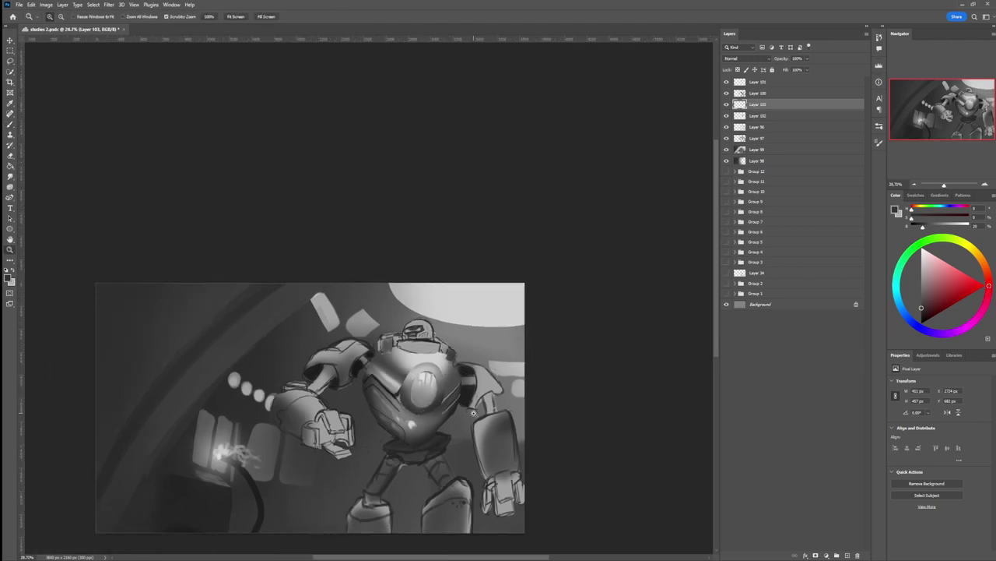
{"action": "mouse_move", "coordinate": [470, 416]}
{"action": "left_mouse_down"}
{"action": "mouse_move", "coordinate": [434, 414]}
{"action": "mouse_move", "coordinate": [440, 388]}
{"action": "left_mouse_up"}
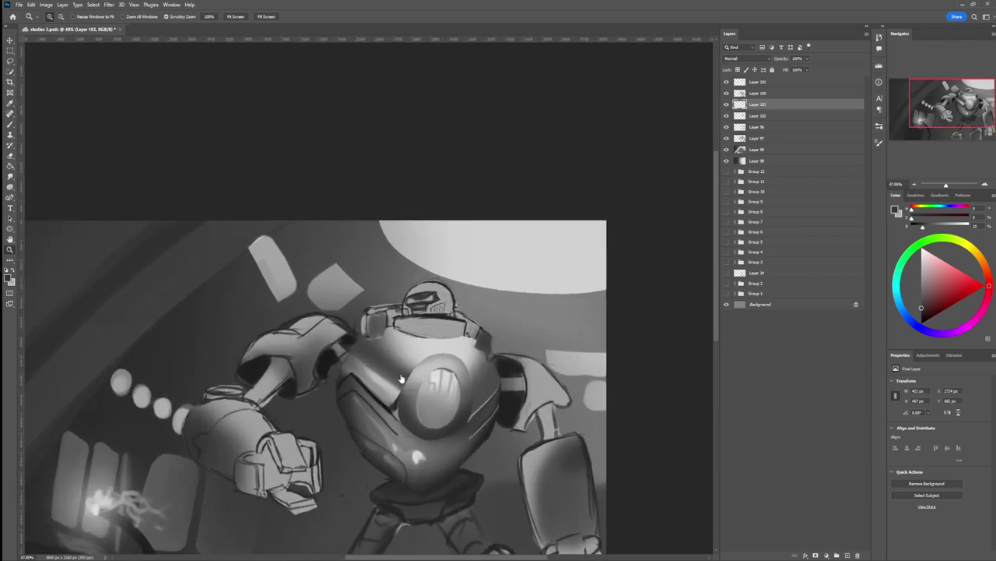
{"action": "key", "text": "l"}
{"action": "key", "text": "b"}
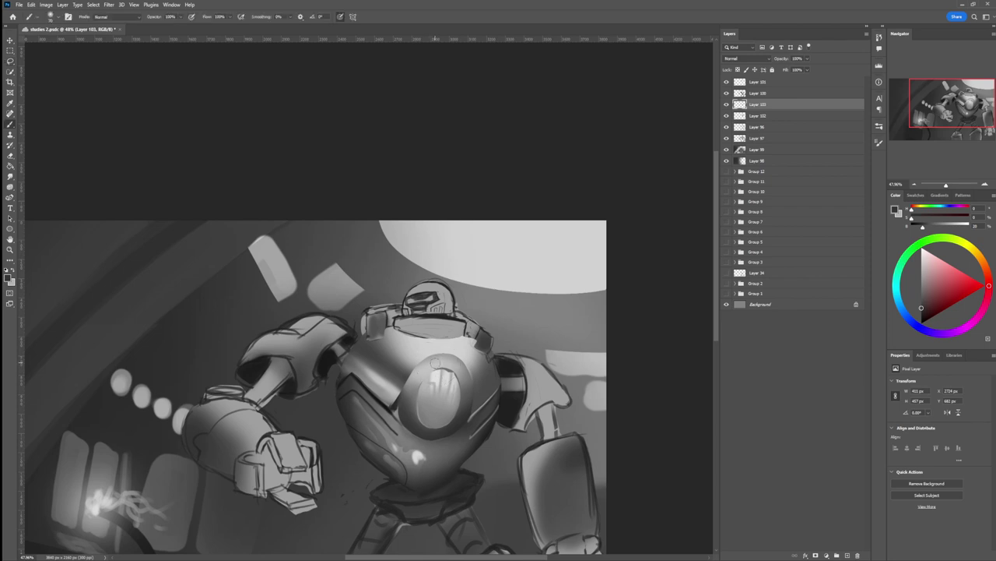
{"action": "left_click", "coordinate": [922, 259]}
{"action": "left_click_drag", "start_coordinate": [426, 362], "coordinate": [440, 366]}
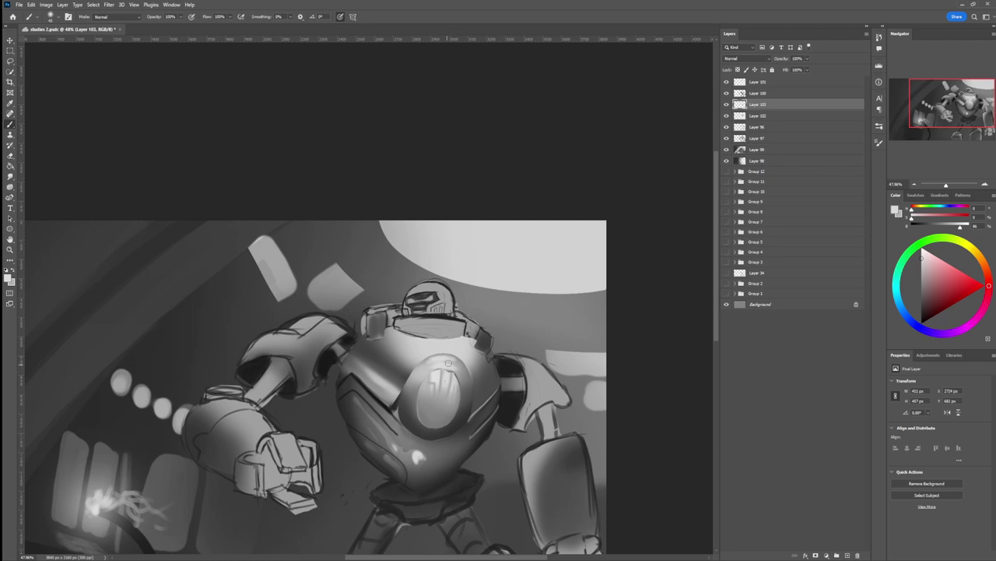
Step: Lasso the oval collar plate below the robot's head and brush light grey over it
{"action": "key", "text": "ctrl+space"}
{"action": "left_click_drag", "start_coordinate": [460, 380], "coordinate": [420, 380]}
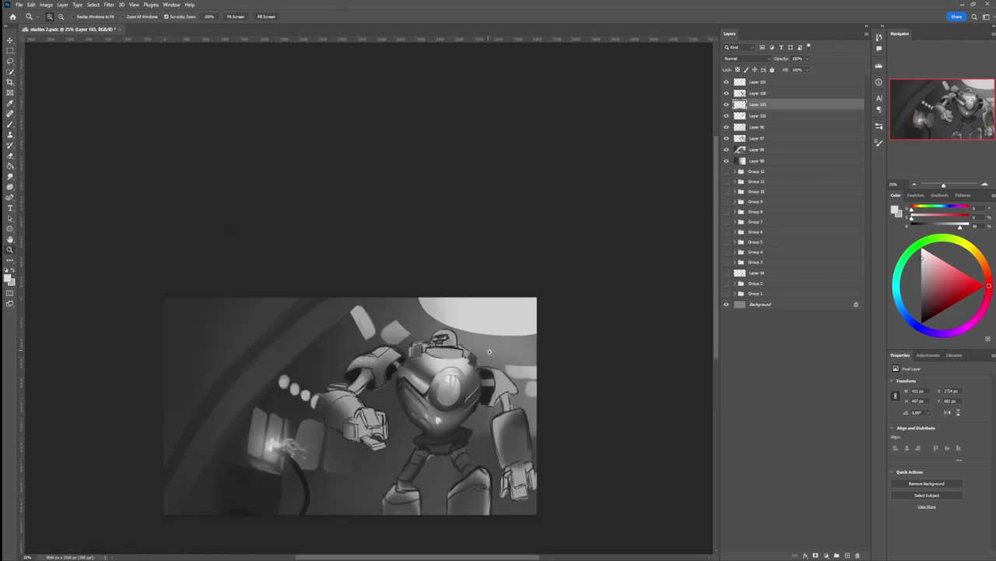
{"action": "scroll", "coordinate": [460, 331], "scroll_direction": "up", "scroll_amount": 2}
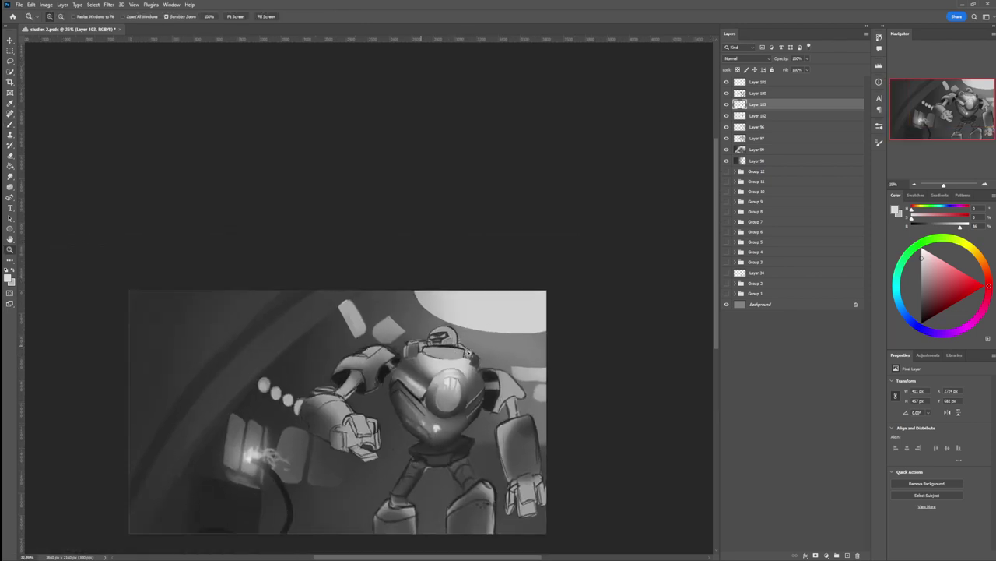
{"action": "key", "text": "l"}
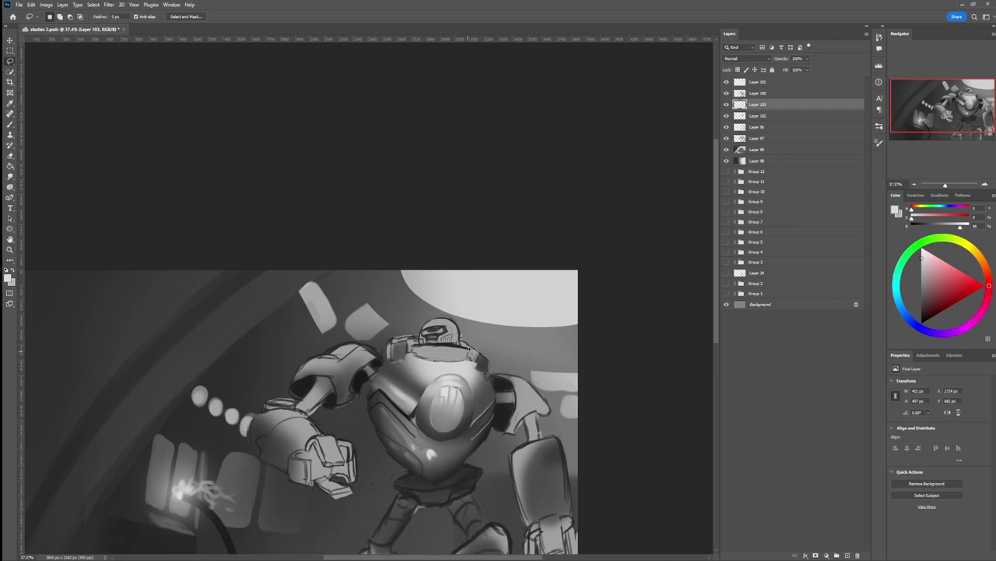
{"action": "mouse_move", "coordinate": [461, 345]}
{"action": "left_mouse_down"}
{"action": "mouse_move", "coordinate": [428, 343]}
{"action": "mouse_move", "coordinate": [414, 357]}
{"action": "mouse_move", "coordinate": [461, 347]}
{"action": "left_mouse_up"}
{"action": "key", "text": "b"}
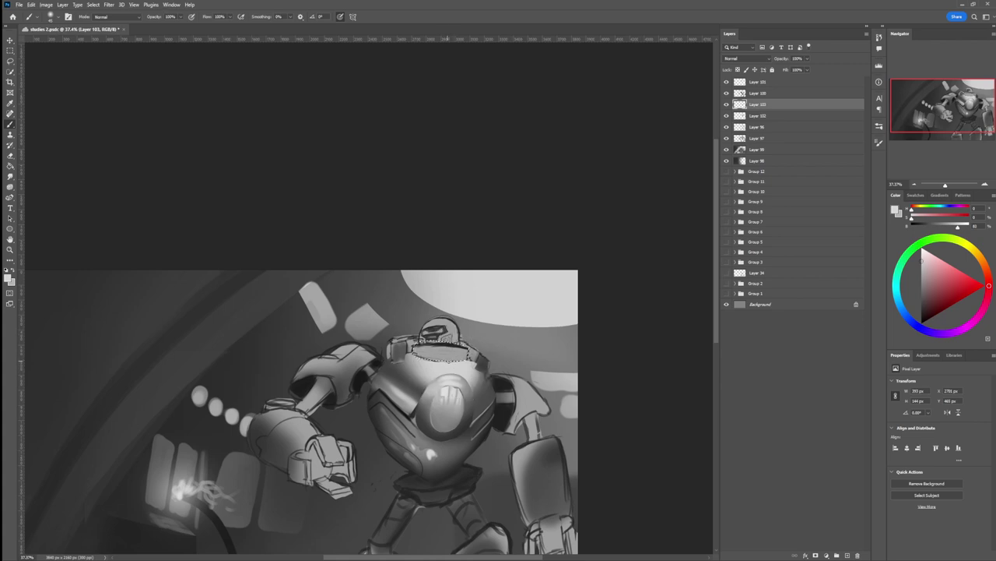
{"action": "mouse_move", "coordinate": [467, 336]}
{"action": "left_mouse_down"}
{"action": "mouse_move", "coordinate": [430, 335]}
{"action": "mouse_move", "coordinate": [409, 377]}
{"action": "mouse_move", "coordinate": [422, 332]}
{"action": "left_mouse_up"}
Step: Shade the collar plate with sampled grey at 36% brightness using a larger soft brush
{"action": "left_click", "coordinate": [410, 373], "text": "alt"}
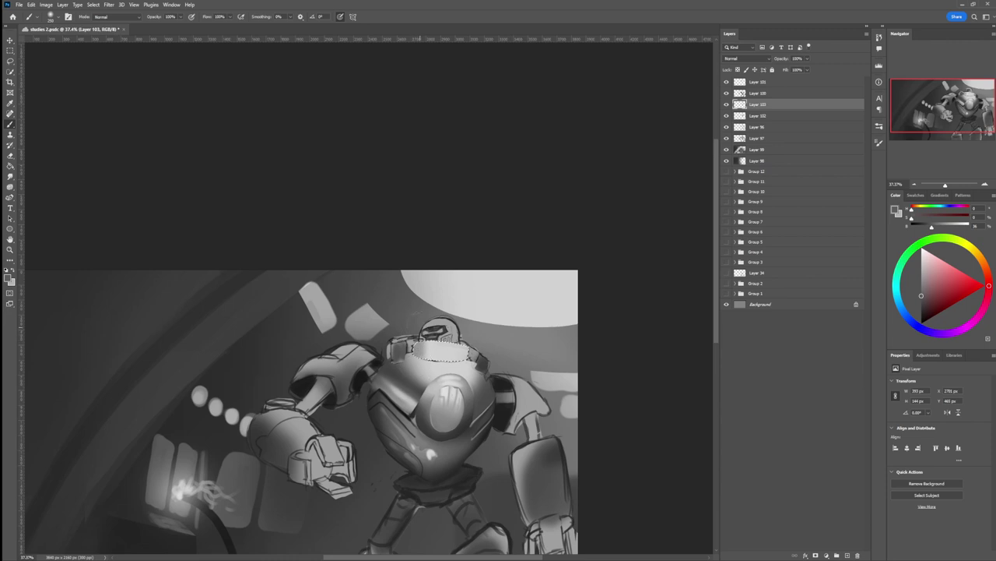
{"action": "left_click_drag", "start_coordinate": [421, 335], "coordinate": [440, 318]}
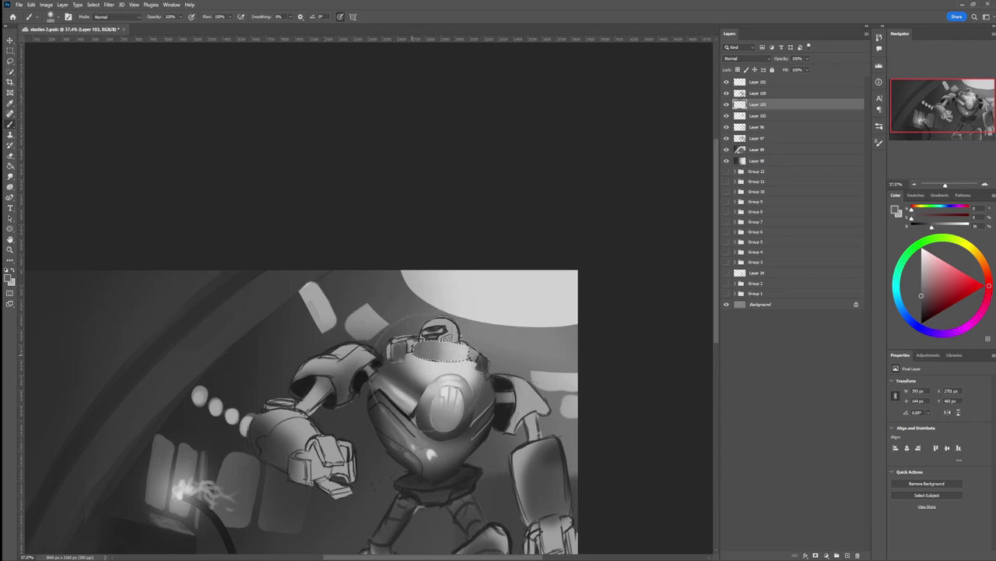
{"action": "key", "text": "bracketright"}
{"action": "key", "text": "bracketright"}
{"action": "key", "text": "bracketright"}
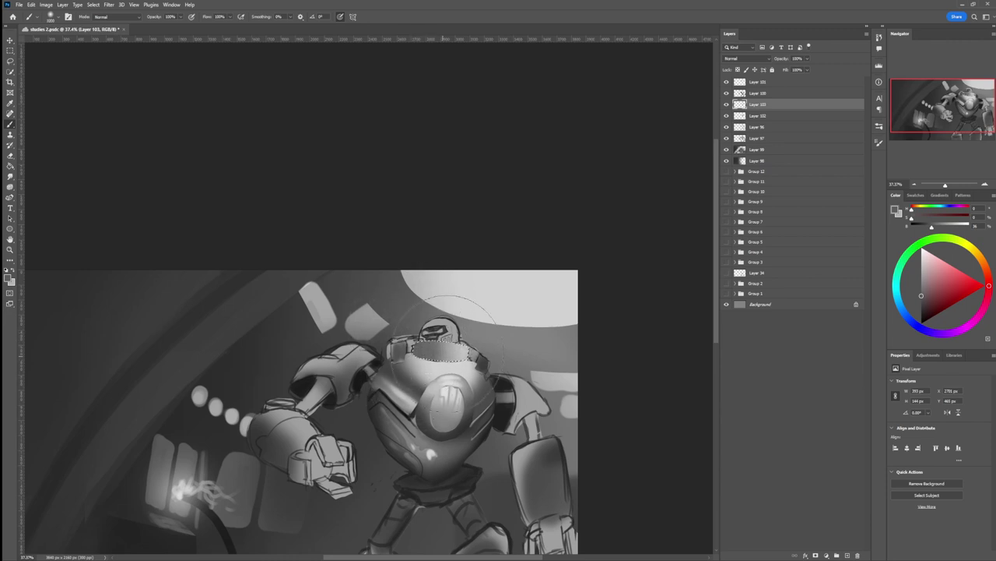
Step: Blend sampled light grey into the collar plate and clear its selection
{"action": "left_click", "coordinate": [470, 363], "text": "alt"}
{"action": "mouse_move", "coordinate": [477, 354]}
{"action": "left_mouse_down"}
{"action": "mouse_move", "coordinate": [460, 335]}
{"action": "mouse_move", "coordinate": [470, 345]}
{"action": "mouse_move", "coordinate": [414, 341]}
{"action": "left_mouse_up"}
{"action": "key", "text": "bracketleft"}
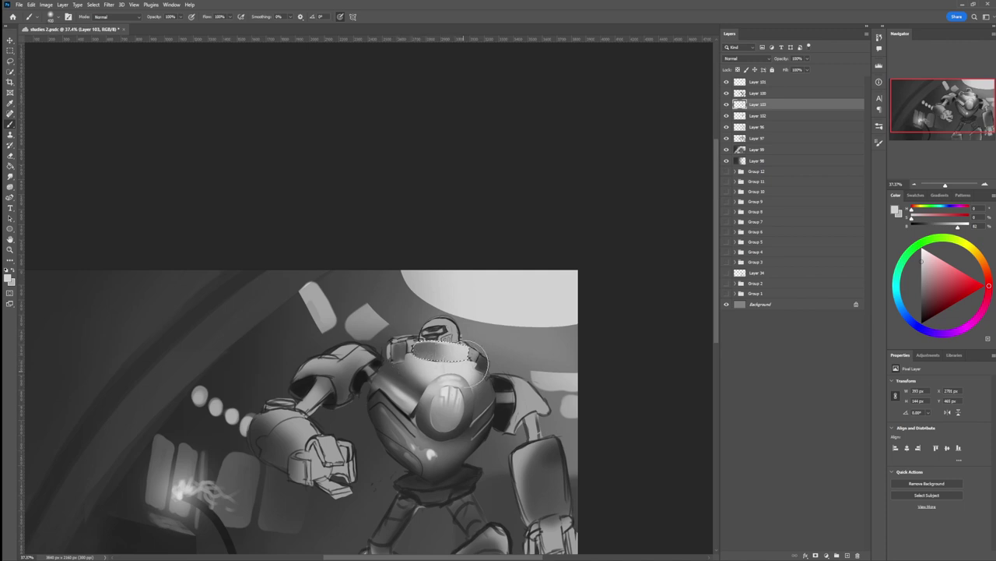
{"action": "key", "text": "ctrl+d"}
{"action": "key", "text": "l"}
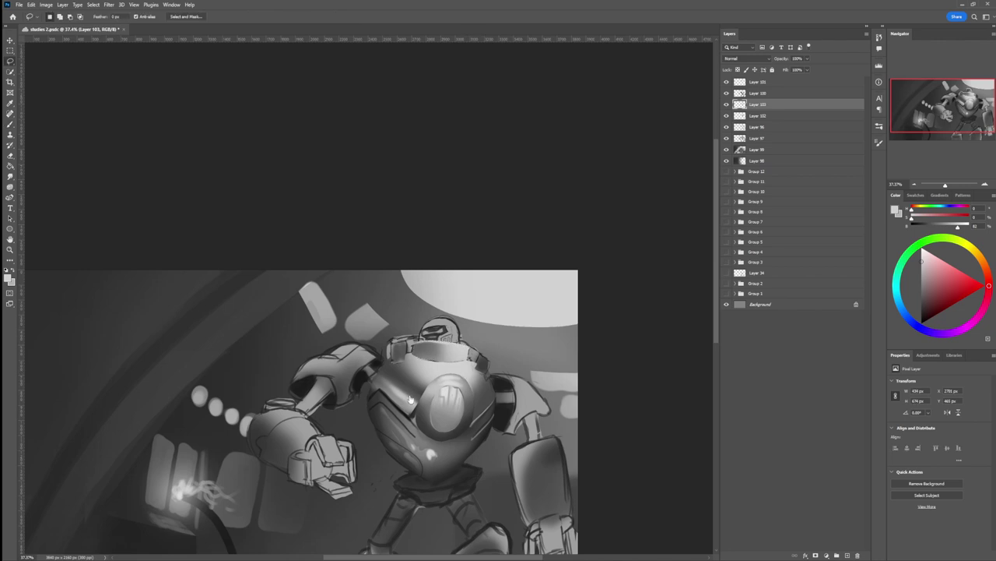
Step: Lasso the shoulder plate above the robot's outstretched arm
{"action": "key", "text": "z"}
{"action": "mouse_move", "coordinate": [454, 401]}
{"action": "left_mouse_down"}
{"action": "mouse_move", "coordinate": [378, 401]}
{"action": "mouse_move", "coordinate": [470, 371]}
{"action": "left_mouse_up"}
{"action": "key", "text": "l"}
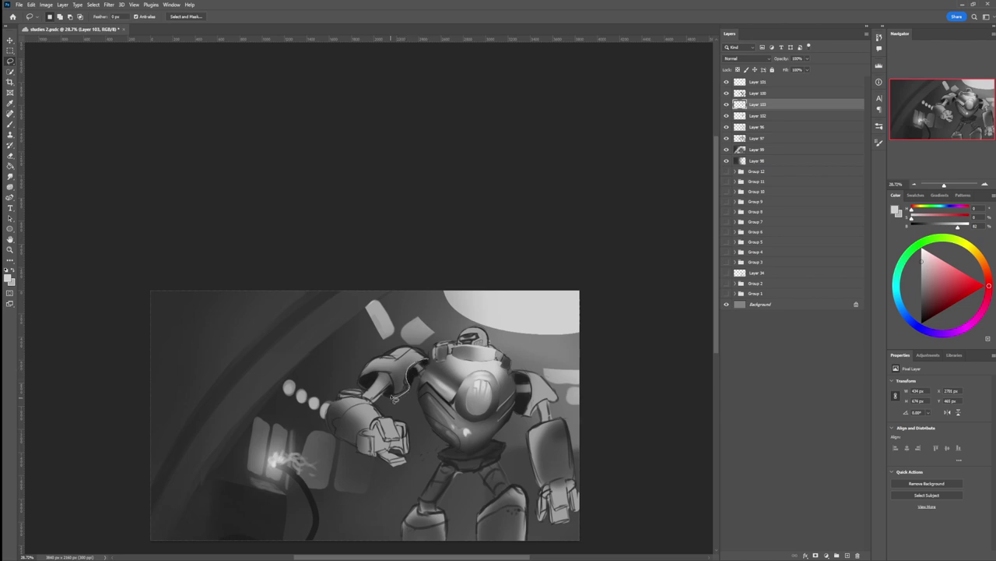
{"action": "mouse_move", "coordinate": [381, 373]}
{"action": "left_mouse_down"}
{"action": "mouse_move", "coordinate": [363, 382]}
{"action": "mouse_move", "coordinate": [379, 358]}
{"action": "mouse_move", "coordinate": [421, 350]}
{"action": "mouse_move", "coordinate": [437, 359]}
{"action": "left_mouse_up"}
{"action": "key", "text": "alt"}
Step: Brush light grey sampled from the chest along the upper part of the selected shoulder plate with an enlarged brush
{"action": "key", "text": "b"}
{"action": "key", "text": "bracketright"}
{"action": "key", "text": "bracketright"}
{"action": "key", "text": "bracketright"}
{"action": "left_click", "coordinate": [464, 368], "text": "alt"}
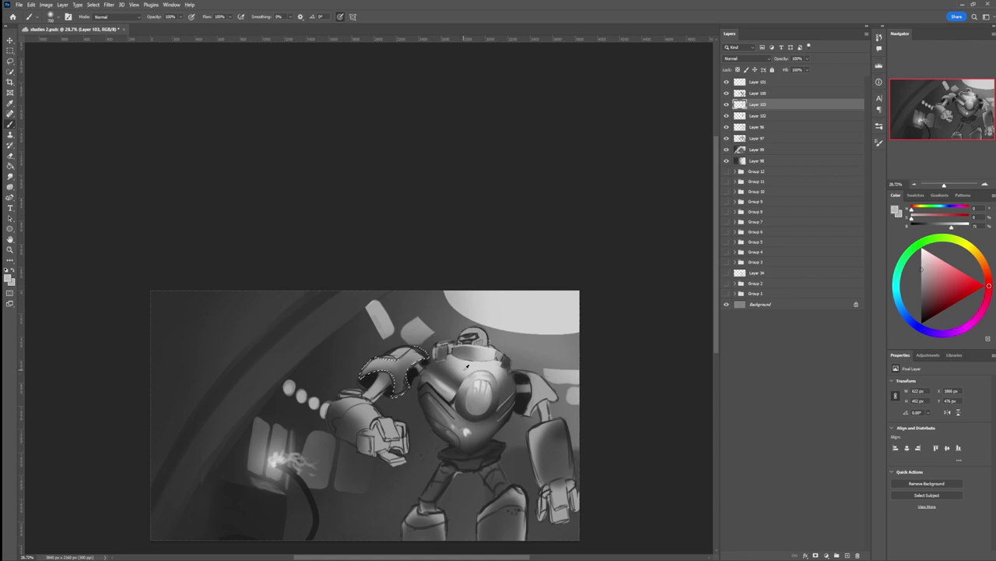
{"action": "left_click", "coordinate": [462, 369], "text": "alt"}
{"action": "left_click", "coordinate": [474, 365], "text": "alt"}
{"action": "left_click_drag", "start_coordinate": [423, 340], "coordinate": [371, 353]}
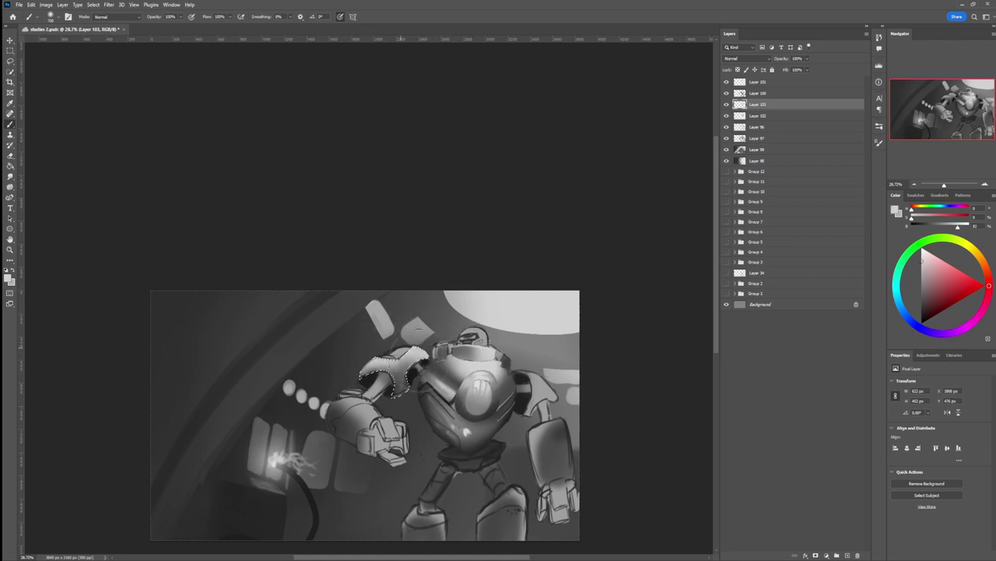
Step: Shade the shoulder plate with sampled dark grey at 29% brightness, using a progressively larger brush
{"action": "left_click", "coordinate": [449, 380], "text": "alt"}
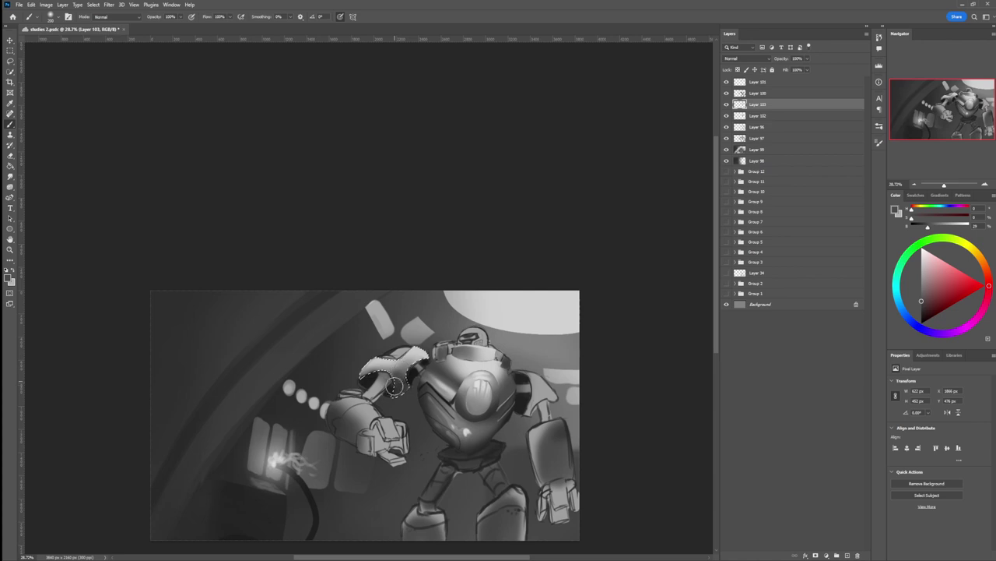
{"action": "mouse_move", "coordinate": [383, 374]}
{"action": "left_mouse_down"}
{"action": "mouse_move", "coordinate": [348, 382]}
{"action": "mouse_move", "coordinate": [377, 378]}
{"action": "mouse_move", "coordinate": [384, 402]}
{"action": "mouse_move", "coordinate": [393, 375]}
{"action": "mouse_move", "coordinate": [411, 375]}
{"action": "mouse_move", "coordinate": [402, 389]}
{"action": "mouse_move", "coordinate": [395, 374]}
{"action": "mouse_move", "coordinate": [412, 361]}
{"action": "mouse_move", "coordinate": [395, 383]}
{"action": "mouse_move", "coordinate": [422, 357]}
{"action": "left_mouse_up"}
{"action": "key", "text": "bracketright"}
{"action": "key", "text": "bracketright"}
{"action": "key", "text": "bracketright"}
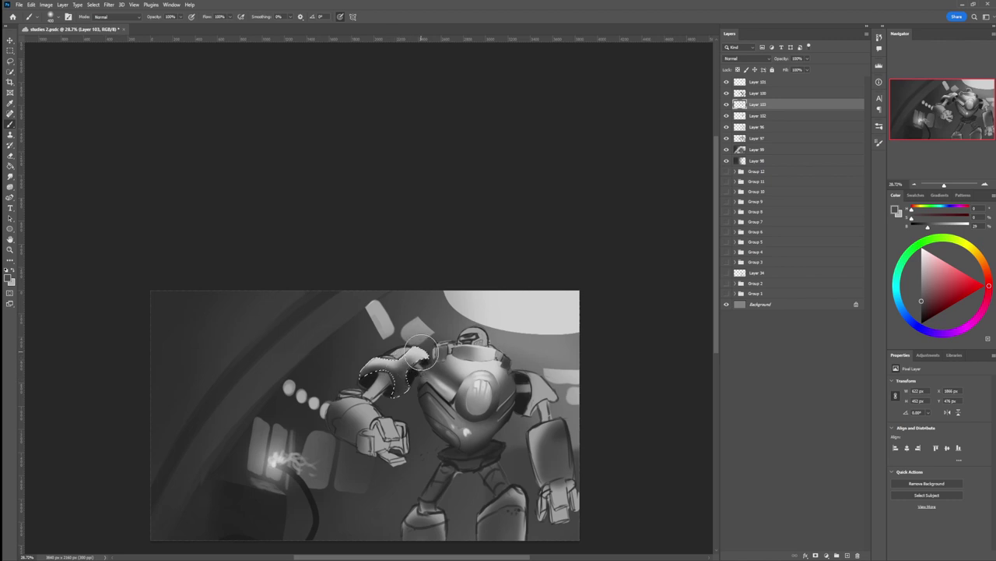
Step: Brush light grey at 79% brightness and sampled greys over the shoulder plate to smooth its metallic gradient
{"action": "left_click", "coordinate": [923, 263]}
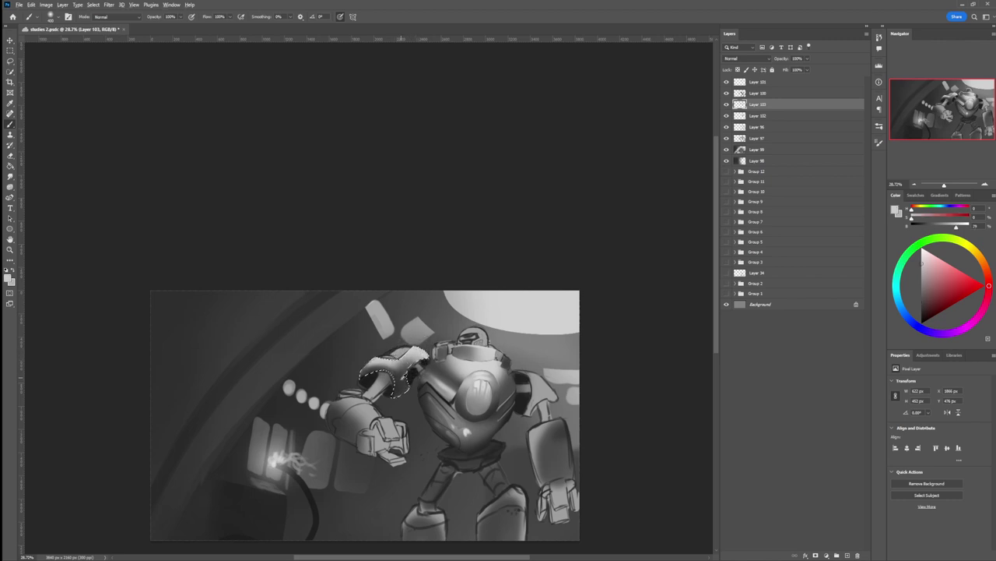
{"action": "left_click", "coordinate": [405, 346], "text": "alt"}
{"action": "left_click", "coordinate": [384, 360], "text": "alt"}
{"action": "left_click_drag", "start_coordinate": [407, 363], "coordinate": [427, 350]}
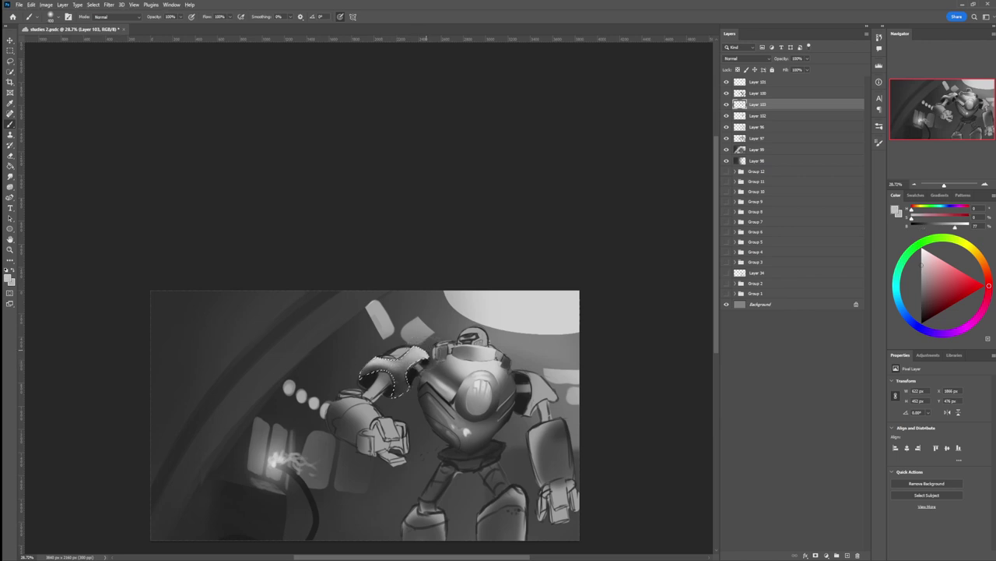
Step: Paint a bright highlight across the shoulder plate with light grey sampled from the upper chest
{"action": "left_click", "coordinate": [486, 362], "text": "alt"}
{"action": "left_click", "coordinate": [483, 359], "text": "alt"}
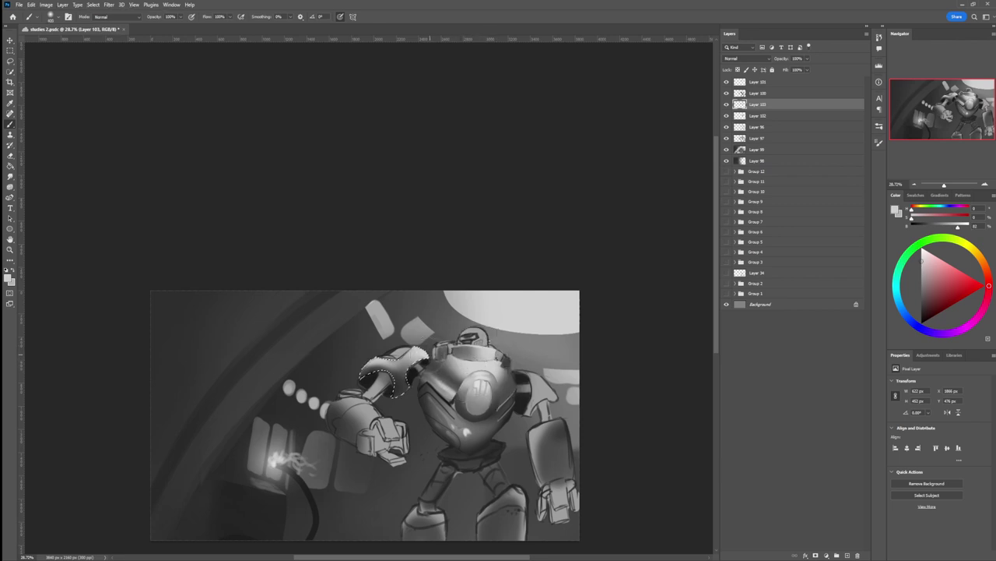
{"action": "left_click_drag", "start_coordinate": [400, 365], "coordinate": [403, 383]}
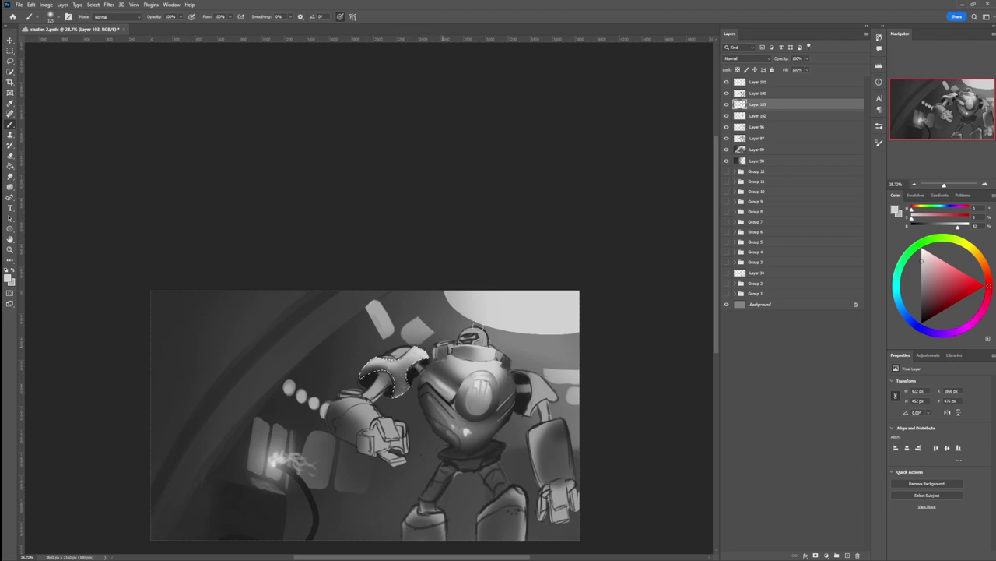
Step: Draw dark panel lines across the shoulder plate on Layer 101 with grey at 20% brightness
{"action": "left_click", "coordinate": [752, 82]}
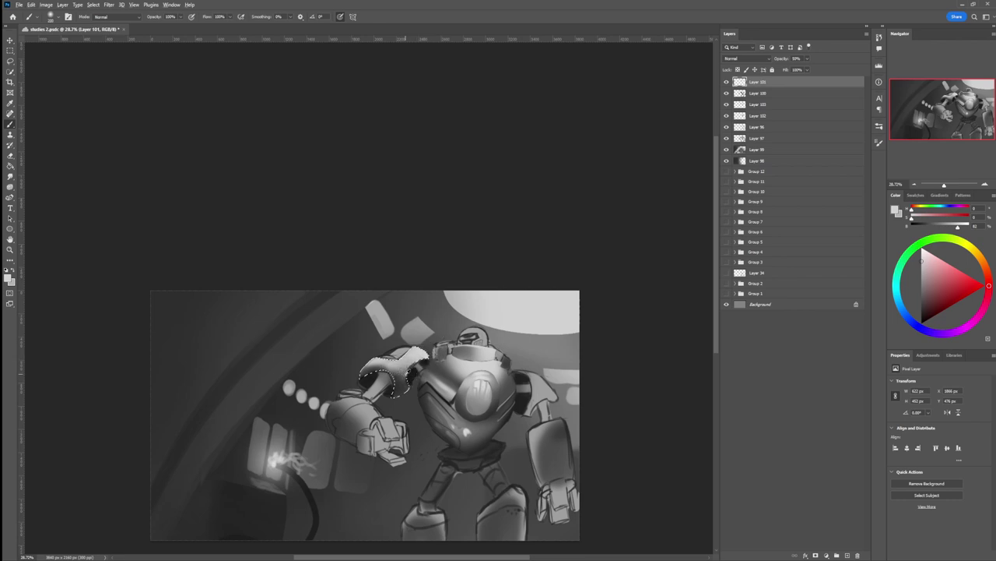
{"action": "left_click", "coordinate": [402, 381], "text": "alt"}
{"action": "mouse_move", "coordinate": [383, 372]}
{"action": "left_mouse_down"}
{"action": "mouse_move", "coordinate": [404, 389]}
{"action": "mouse_move", "coordinate": [434, 364]}
{"action": "mouse_move", "coordinate": [438, 335]}
{"action": "mouse_move", "coordinate": [416, 349]}
{"action": "left_mouse_up"}
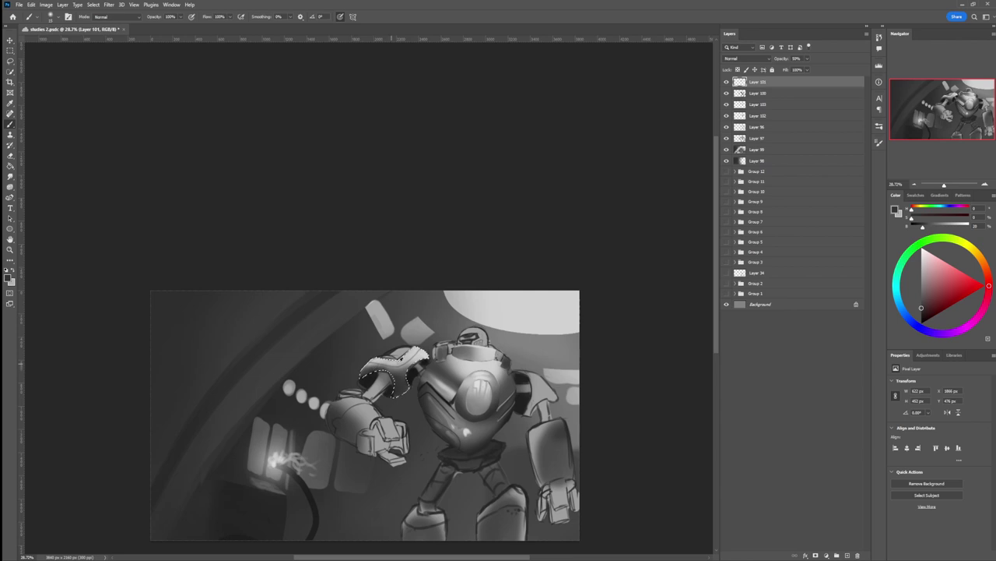
Step: Refine the shoulder plate's edges and highlight with sampled dark grey and light grey at 82% brightness
{"action": "left_click", "coordinate": [491, 355], "text": "alt"}
{"action": "left_click", "coordinate": [374, 366], "text": "alt"}
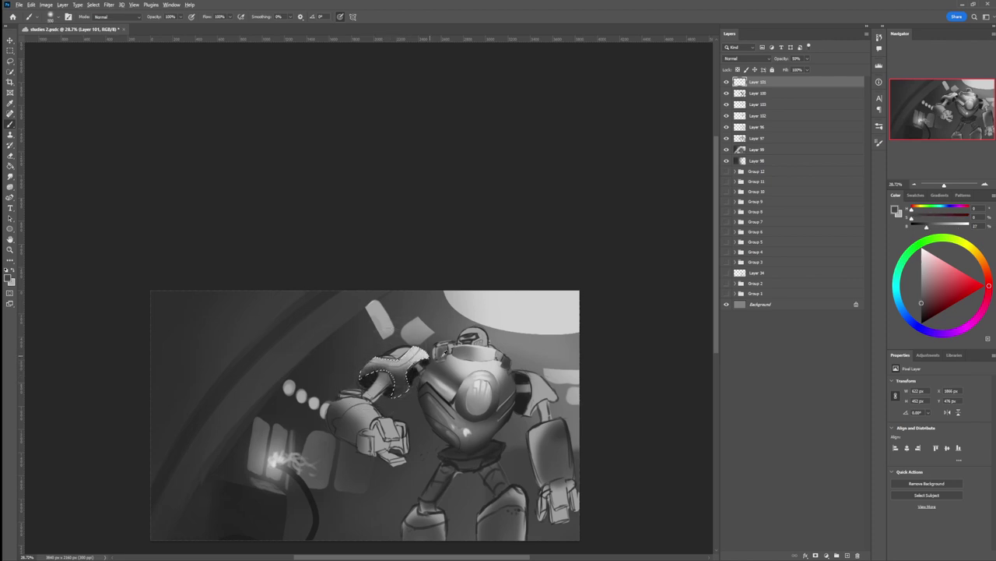
{"action": "key", "text": "x"}
{"action": "key", "text": "bracketleft"}
{"action": "key", "text": "bracketleft"}
{"action": "key", "text": "bracketleft"}
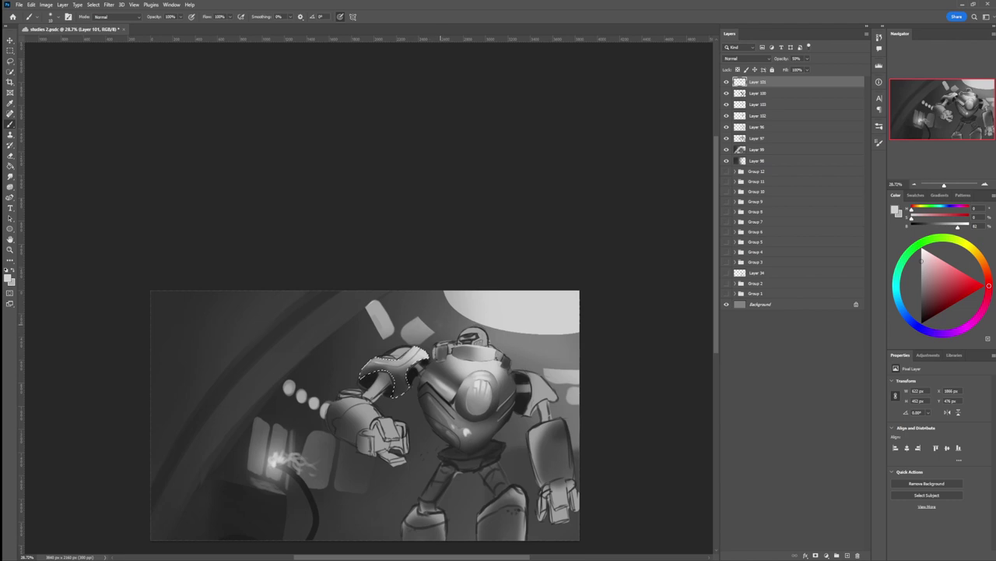
{"action": "key", "text": "bracketright"}
Step: Lasso the inset panel on top of the shoulder plate and fill it with sampled dark grey on Layer 100
{"action": "key", "text": "l"}
{"action": "key", "text": "ctrl+d"}
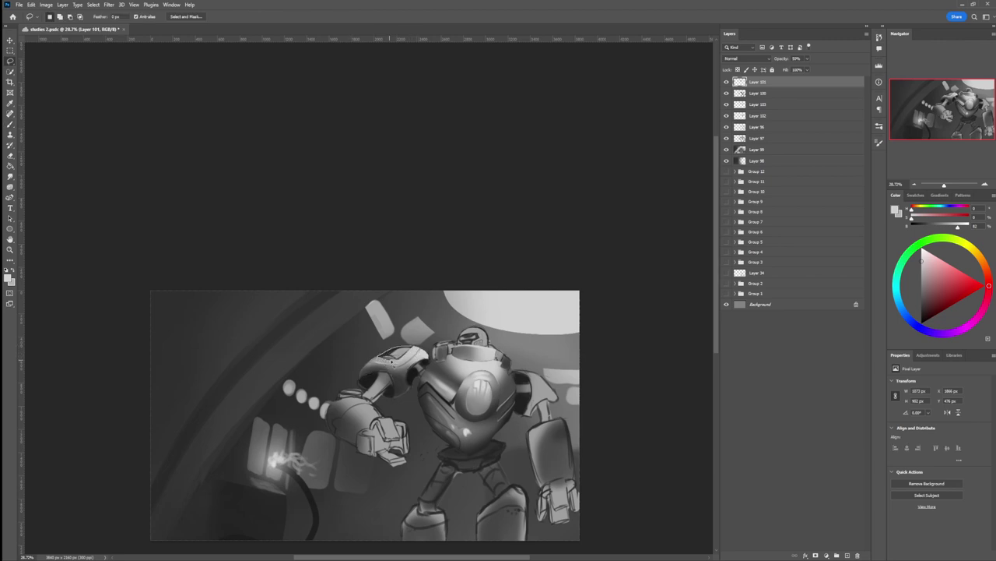
{"action": "left_click_drag", "start_coordinate": [403, 356], "coordinate": [411, 347]}
{"action": "key", "text": "b"}
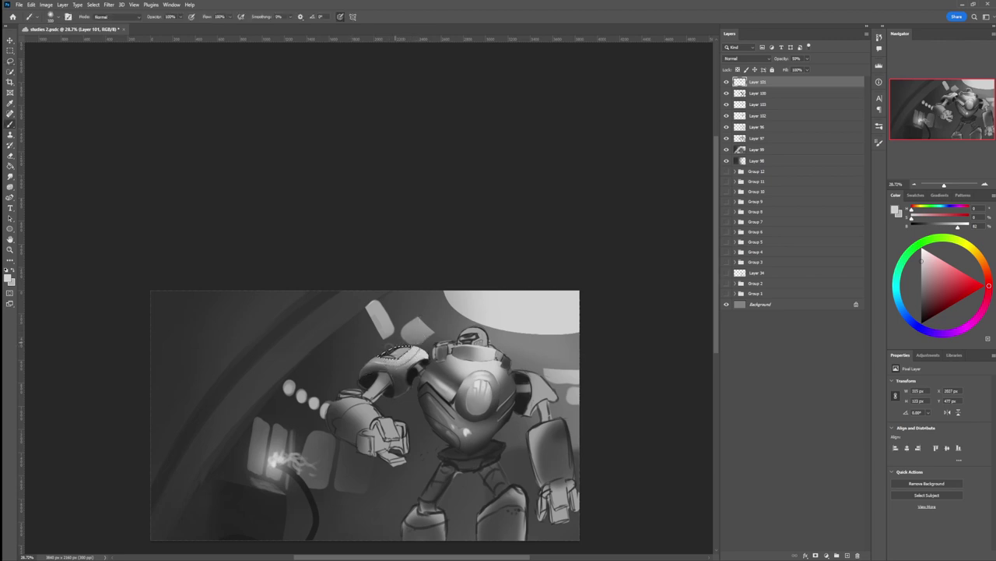
{"action": "left_click", "coordinate": [407, 349], "text": "alt"}
{"action": "key", "text": "bracketright"}
{"action": "key", "text": "bracketright"}
{"action": "key", "text": "bracketright"}
{"action": "key", "text": "bracketright"}
{"action": "key", "text": "bracketright"}
{"action": "key", "text": "bracketright"}
{"action": "key", "text": "bracketright"}
{"action": "key", "text": "bracketright"}
{"action": "key", "text": "bracketright"}
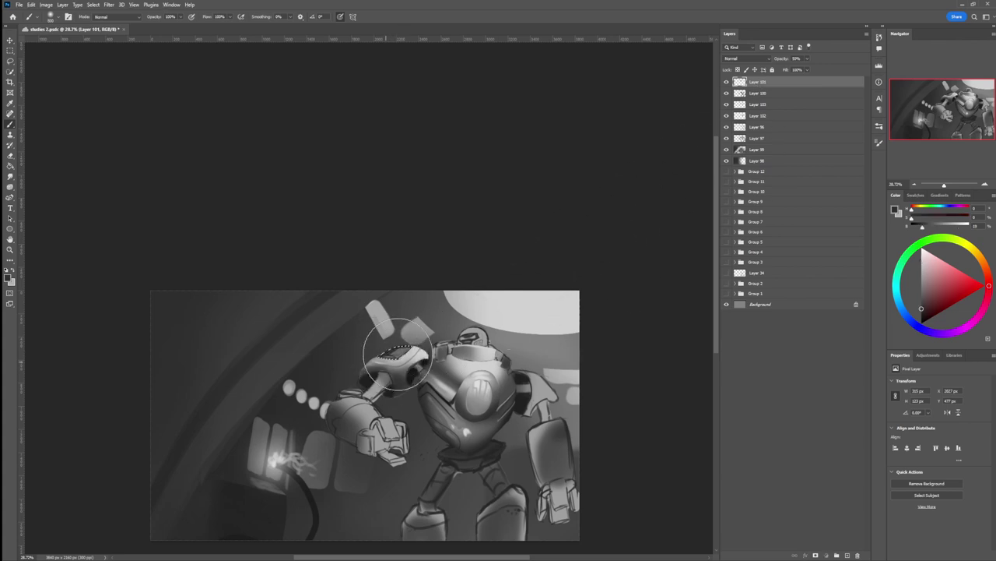
{"action": "left_click", "coordinate": [766, 95]}
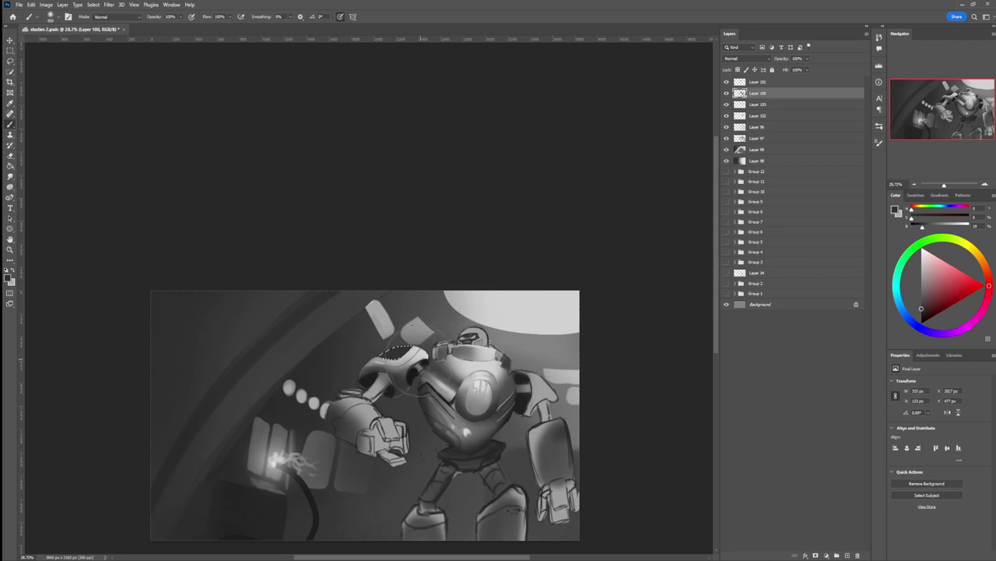
Step: Paint a bright highlight inside the dark shoulder inset using a smaller brush and light grey at 91% brightness
{"action": "key", "text": "bracketleft"}
{"action": "key", "text": "bracketleft"}
{"action": "key", "text": "bracketleft"}
{"action": "key", "text": "bracketleft"}
{"action": "key", "text": "bracketleft"}
{"action": "key", "text": "bracketleft"}
{"action": "key", "text": "bracketleft"}
{"action": "key", "text": "bracketleft"}
{"action": "key", "text": "bracketleft"}
{"action": "key", "text": "bracketleft"}
{"action": "key", "text": "bracketleft"}
{"action": "key", "text": "bracketleft"}
{"action": "left_click", "coordinate": [921, 263]}
{"action": "left_click", "coordinate": [923, 260]}
{"action": "left_click", "coordinate": [923, 254]}
Step: Soften the shoulder inset's highlight on Layer 100 with the Eraser and Brush, and clear the selection
{"action": "key", "text": "alt+bracketright"}
{"action": "key", "text": "e"}
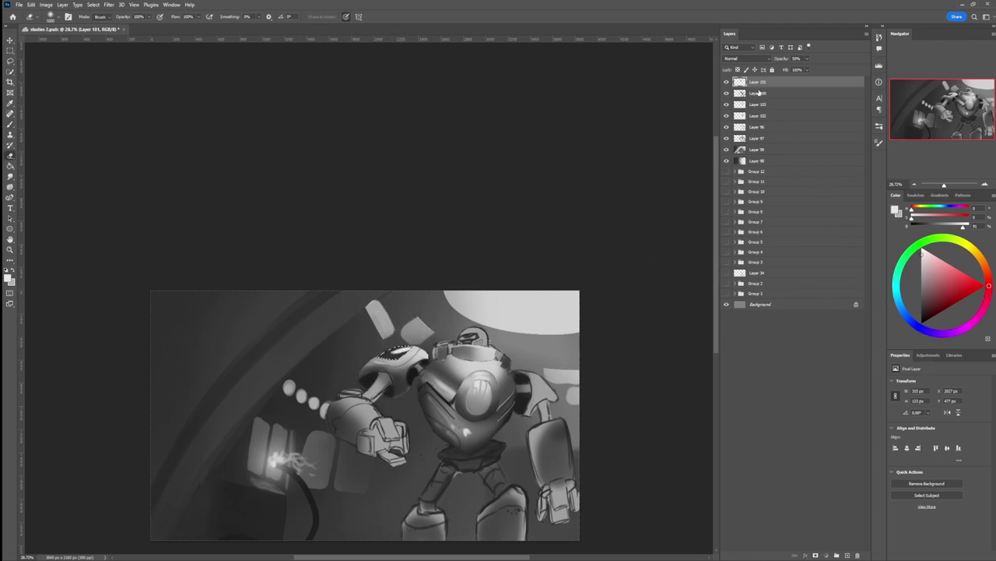
{"action": "left_click", "coordinate": [781, 92]}
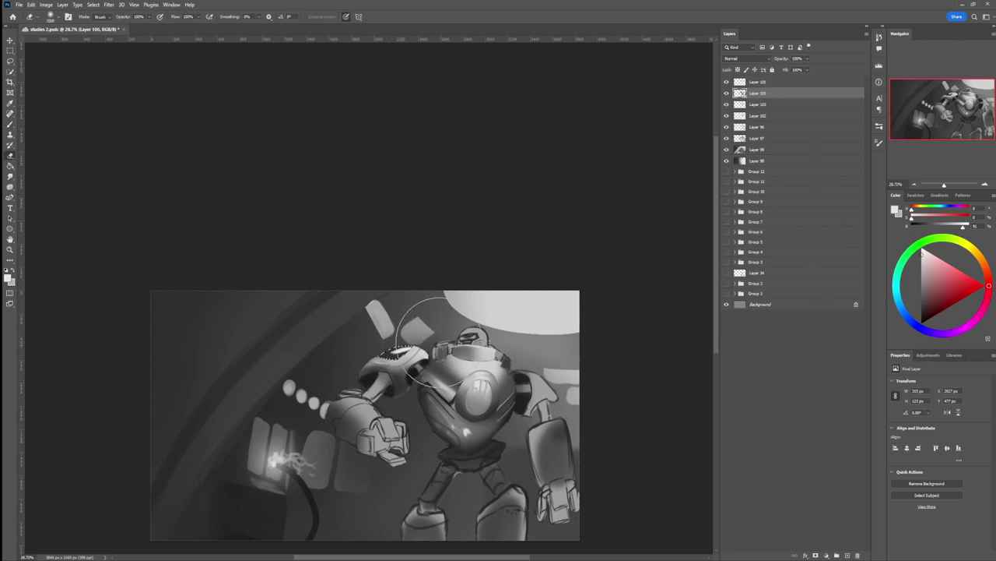
{"action": "key", "text": "b"}
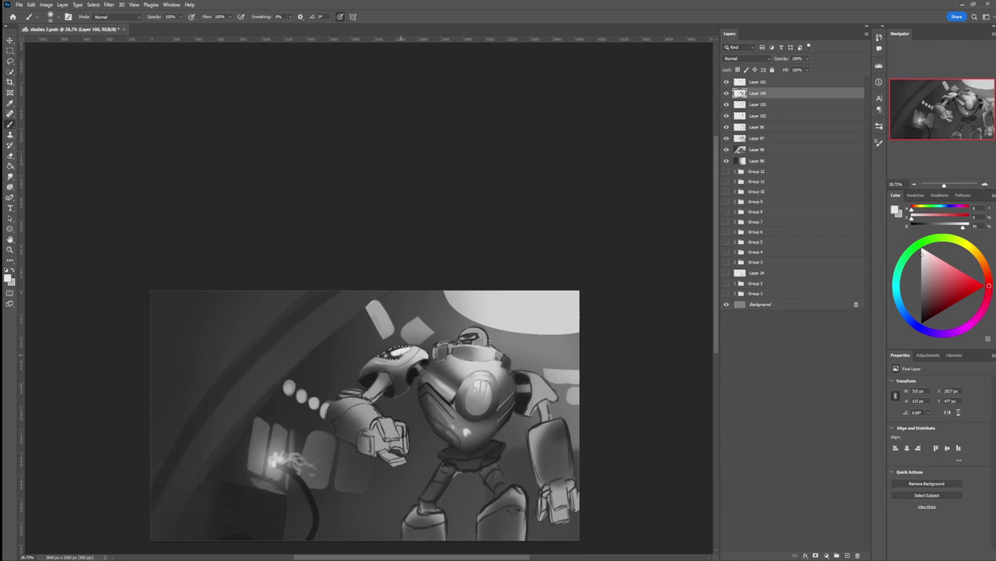
{"action": "key", "text": "l"}
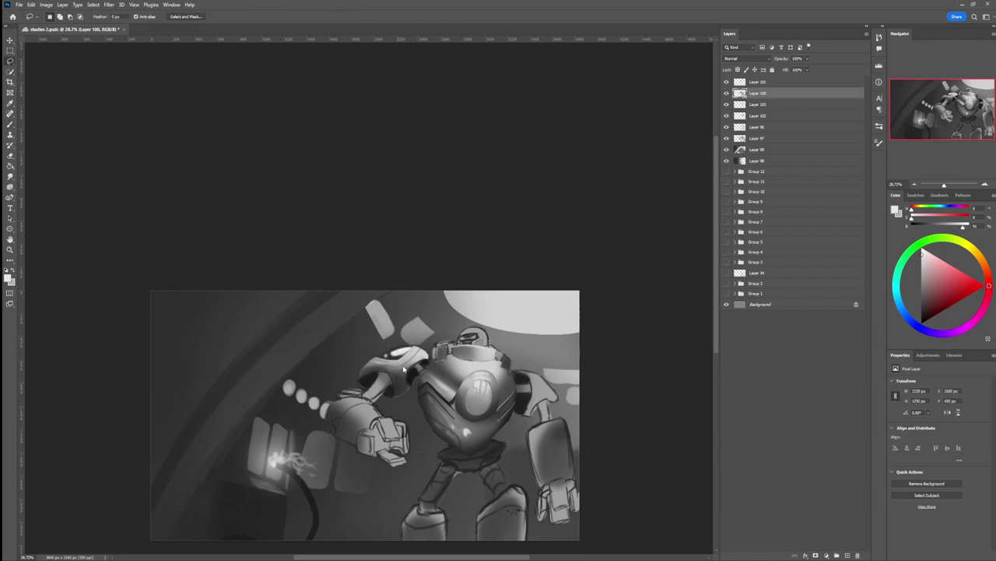
Step: Lasso the robot's helmet and cover it with light grey sampled from the ceiling light using a large soft brush
{"action": "key", "text": "z"}
{"action": "left_click_drag", "start_coordinate": [418, 371], "coordinate": [386, 369]}
{"action": "left_click_drag", "start_coordinate": [496, 365], "coordinate": [485, 369]}
{"action": "left_click_drag", "start_coordinate": [496, 418], "coordinate": [525, 412]}
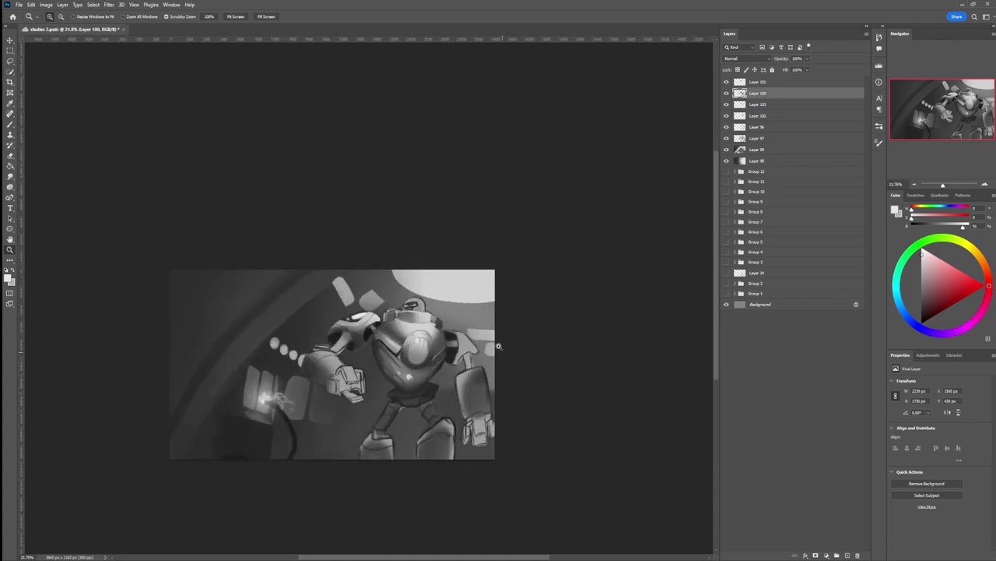
{"action": "scroll", "coordinate": [481, 311], "scroll_direction": "up", "scroll_amount": 3}
{"action": "key", "text": "l"}
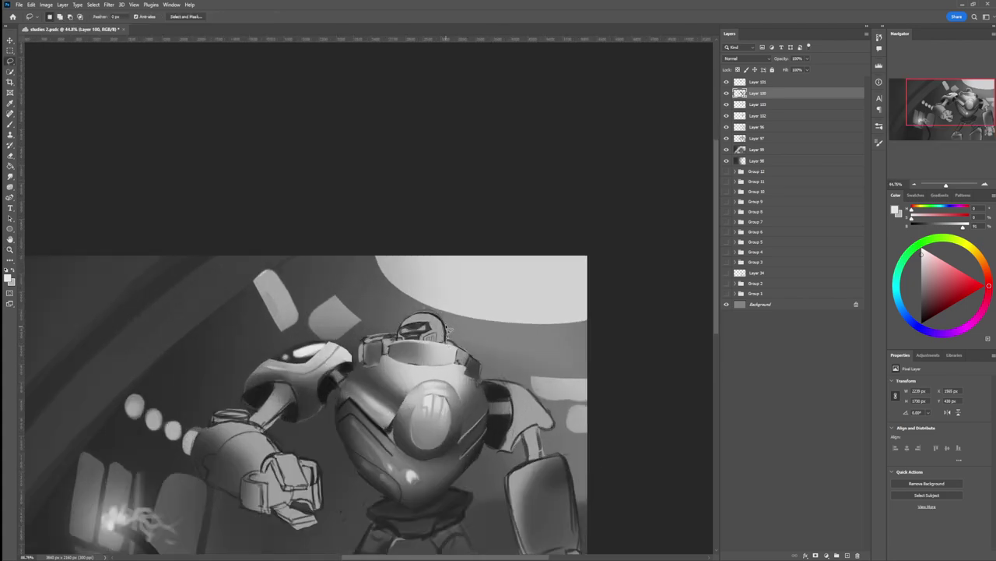
{"action": "mouse_move", "coordinate": [448, 330]}
{"action": "left_mouse_down"}
{"action": "mouse_move", "coordinate": [426, 312]}
{"action": "mouse_move", "coordinate": [411, 315]}
{"action": "mouse_move", "coordinate": [398, 336]}
{"action": "left_mouse_up"}
{"action": "mouse_move", "coordinate": [411, 338]}
{"action": "left_mouse_down"}
{"action": "mouse_move", "coordinate": [450, 346]}
{"action": "mouse_move", "coordinate": [457, 333]}
{"action": "left_mouse_up"}
{"action": "key", "text": "b"}
{"action": "left_click", "coordinate": [455, 302], "text": "alt"}
{"action": "key", "text": "bracketright"}
{"action": "key", "text": "bracketright"}
{"action": "key", "text": "bracketright"}
{"action": "key", "text": "bracketright"}
{"action": "key", "text": "bracketright"}
{"action": "mouse_move", "coordinate": [444, 296]}
{"action": "left_mouse_down"}
{"action": "mouse_move", "coordinate": [431, 302]}
{"action": "mouse_move", "coordinate": [421, 284]}
{"action": "left_mouse_up"}
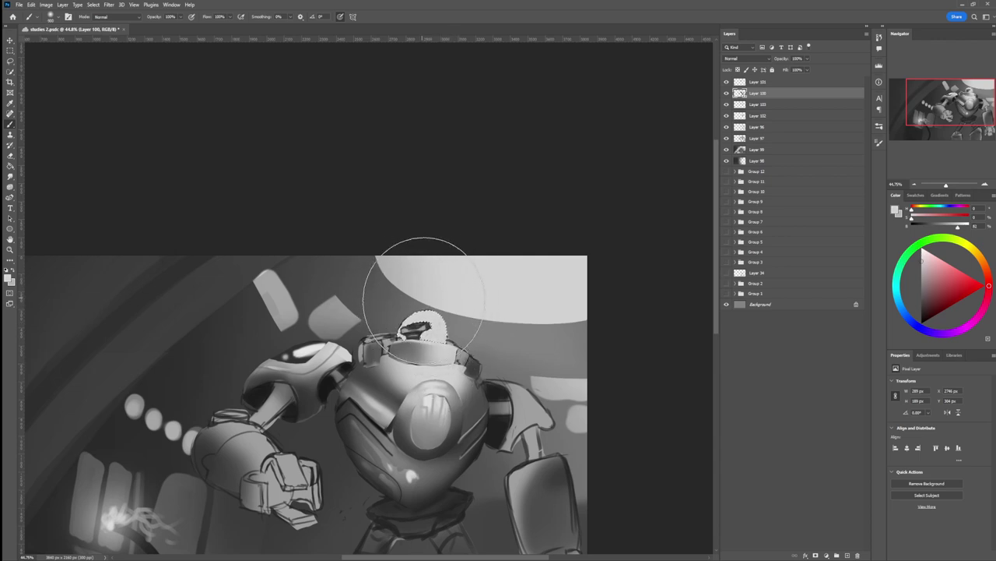
Step: Shade the helmet dome with mid grey at 47% brightness and add highlights with light grey at 89% brightness
{"action": "left_click", "coordinate": [922, 288]}
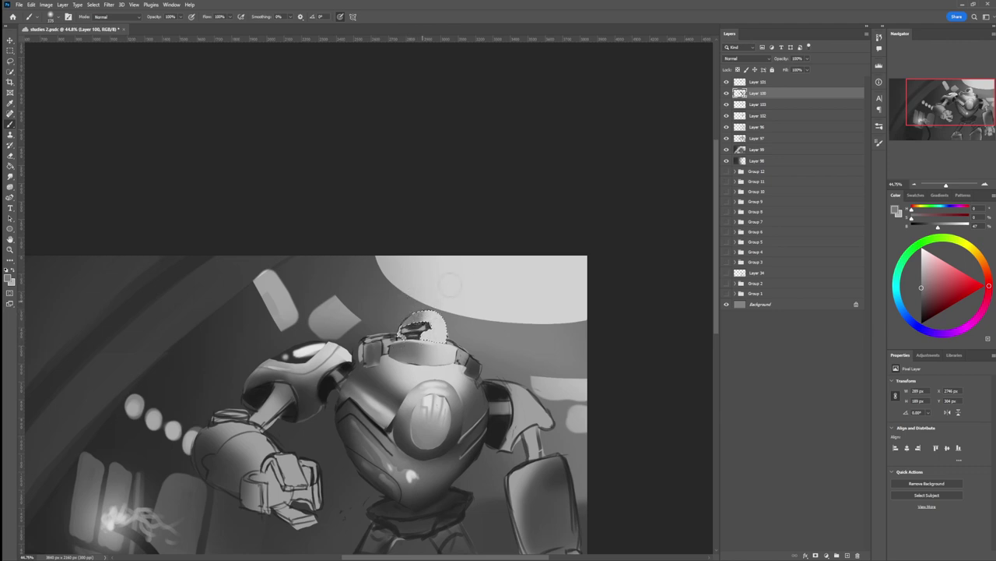
{"action": "left_click", "coordinate": [922, 265]}
{"action": "left_click", "coordinate": [922, 255]}
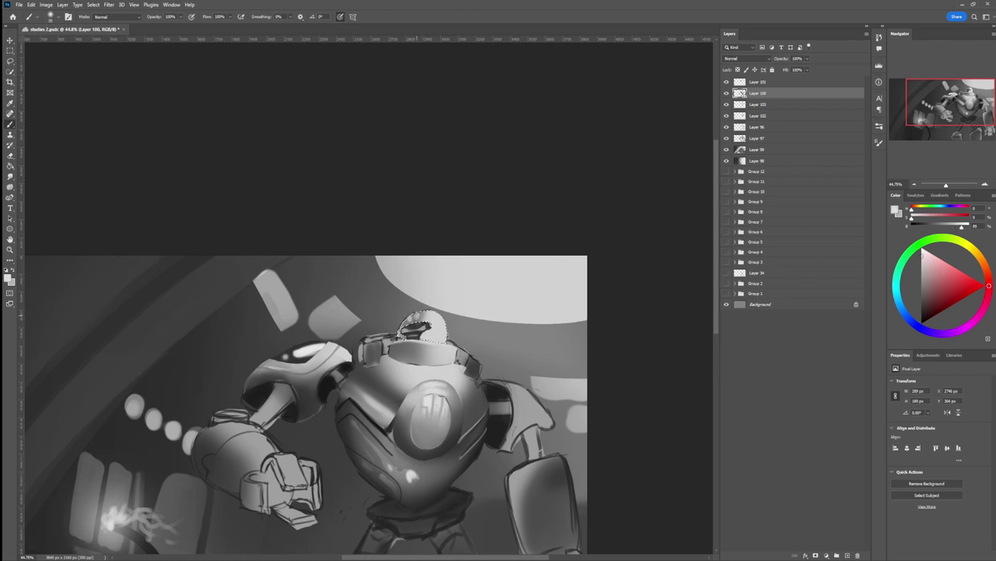
{"action": "key", "text": "z"}
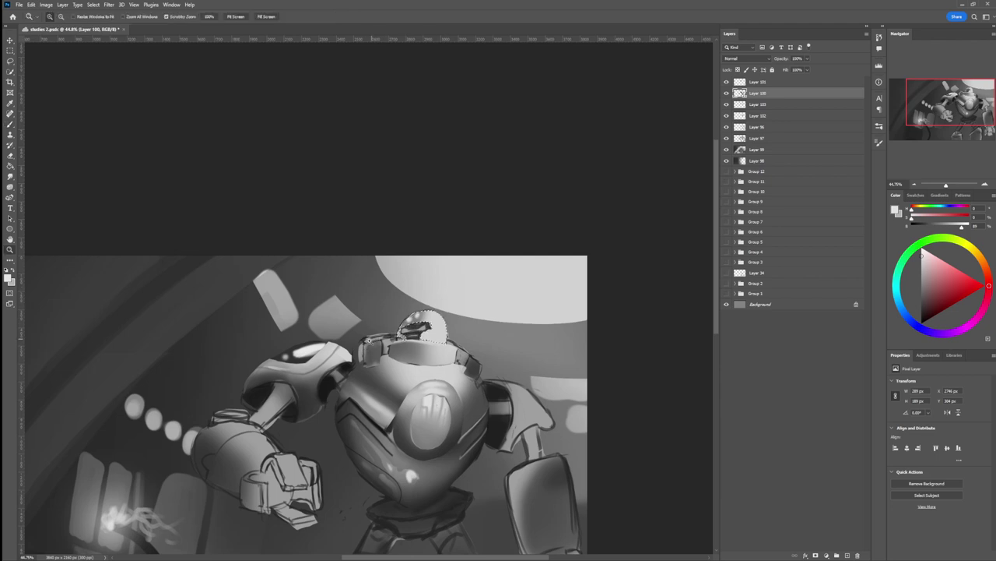
{"action": "key", "text": "l"}
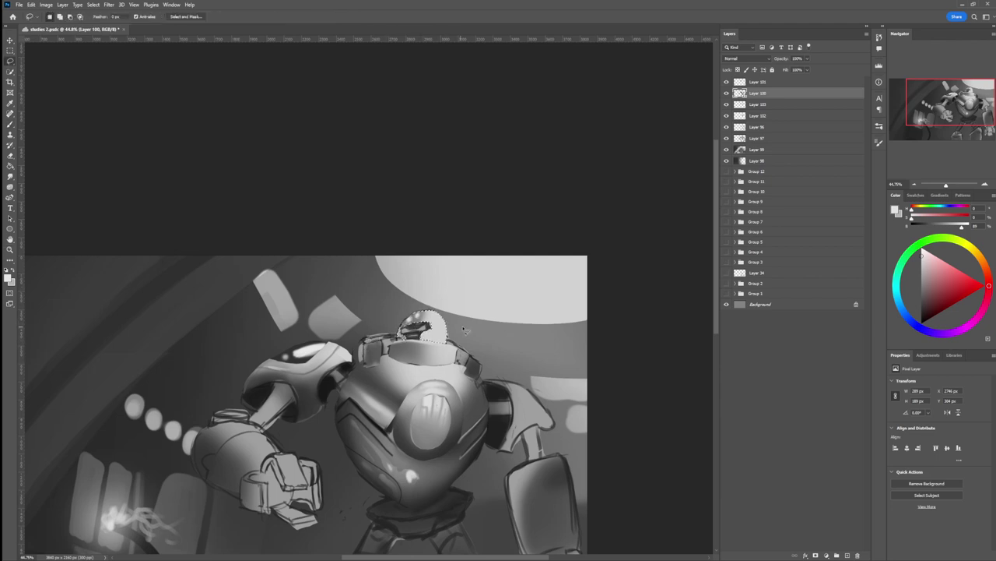
Step: Paint the dark opening on the helmet's side with near-black grey at 11% brightness and clear the selection
{"action": "key", "text": "b"}
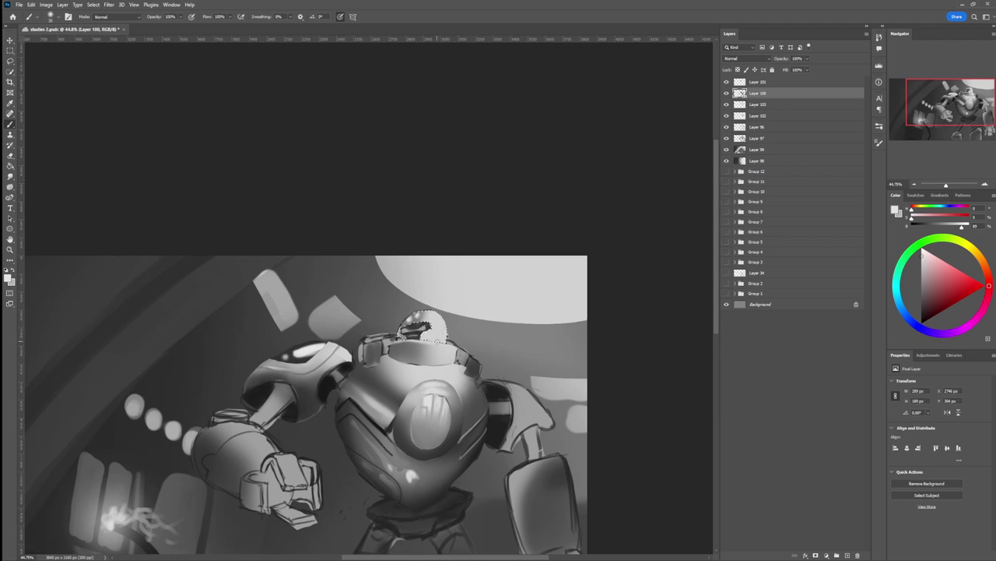
{"action": "left_click_drag", "start_coordinate": [916, 289], "coordinate": [921, 304]}
{"action": "mouse_move", "coordinate": [407, 318]}
{"action": "left_mouse_down"}
{"action": "mouse_move", "coordinate": [400, 334]}
{"action": "mouse_move", "coordinate": [435, 331]}
{"action": "left_mouse_up"}
{"action": "left_click", "coordinate": [921, 315]}
{"action": "key", "text": "z"}
{"action": "left_click", "coordinate": [410, 378], "text": "alt"}
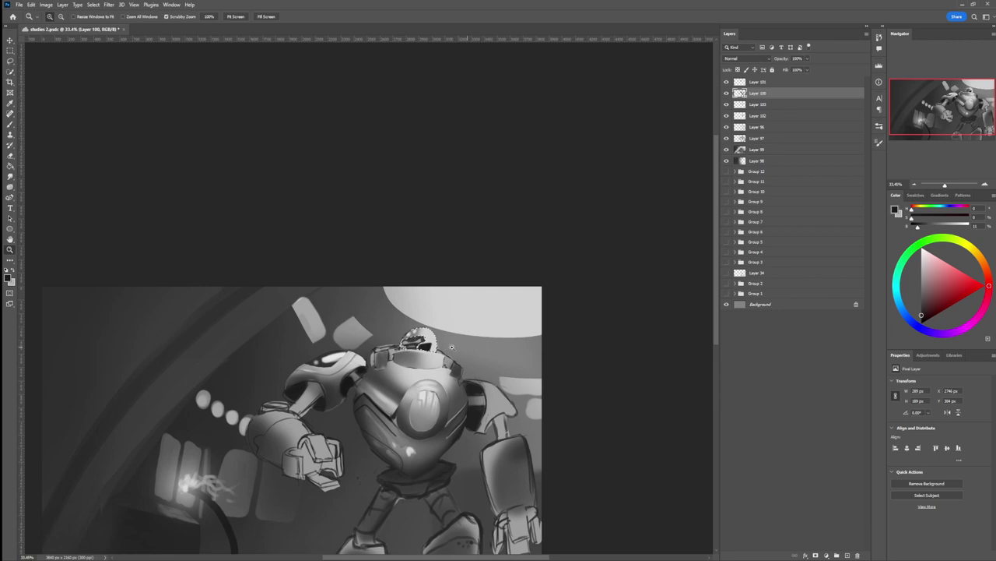
{"action": "left_click_drag", "start_coordinate": [408, 359], "coordinate": [446, 357]}
{"action": "key", "text": "ctrl+d"}
Step: Lasso the helmet's face opening and darken it with near-black grey at 11% brightness, undoing unwanted strokes
{"action": "key", "text": "l"}
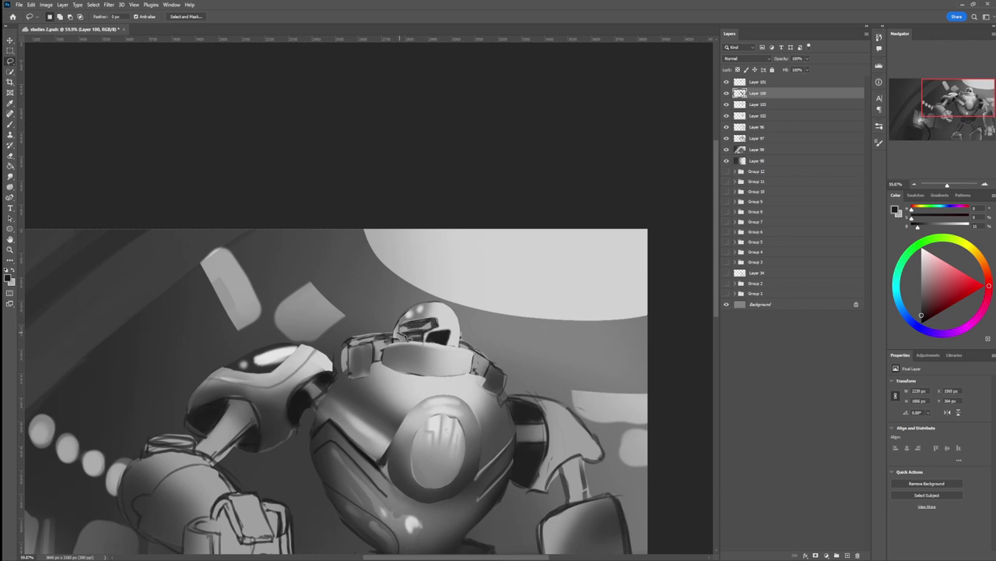
{"action": "mouse_move", "coordinate": [407, 344]}
{"action": "left_mouse_down"}
{"action": "mouse_move", "coordinate": [445, 344]}
{"action": "mouse_move", "coordinate": [449, 331]}
{"action": "mouse_move", "coordinate": [411, 332]}
{"action": "left_mouse_up"}
{"action": "key", "text": "b"}
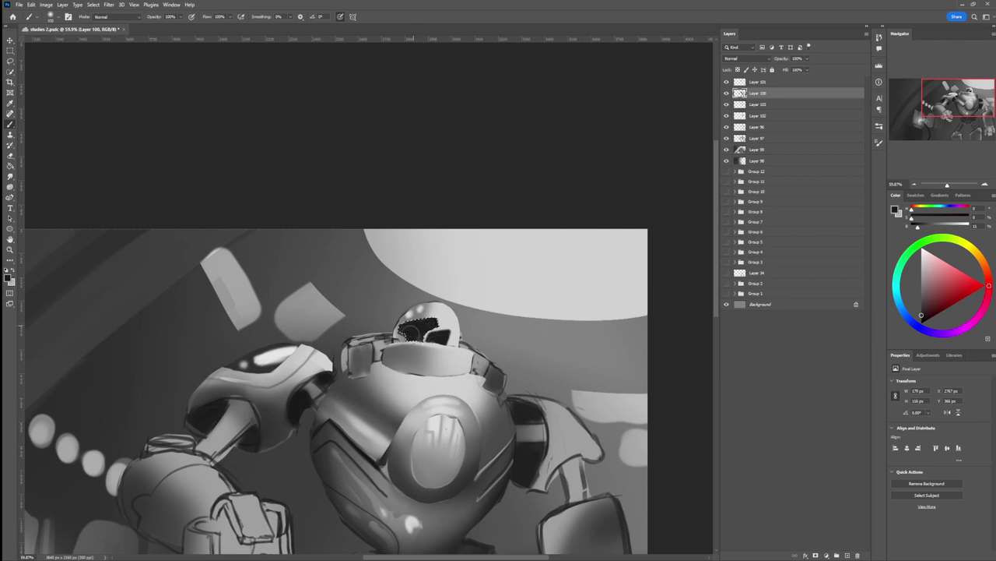
{"action": "key", "text": "ctrl+z"}
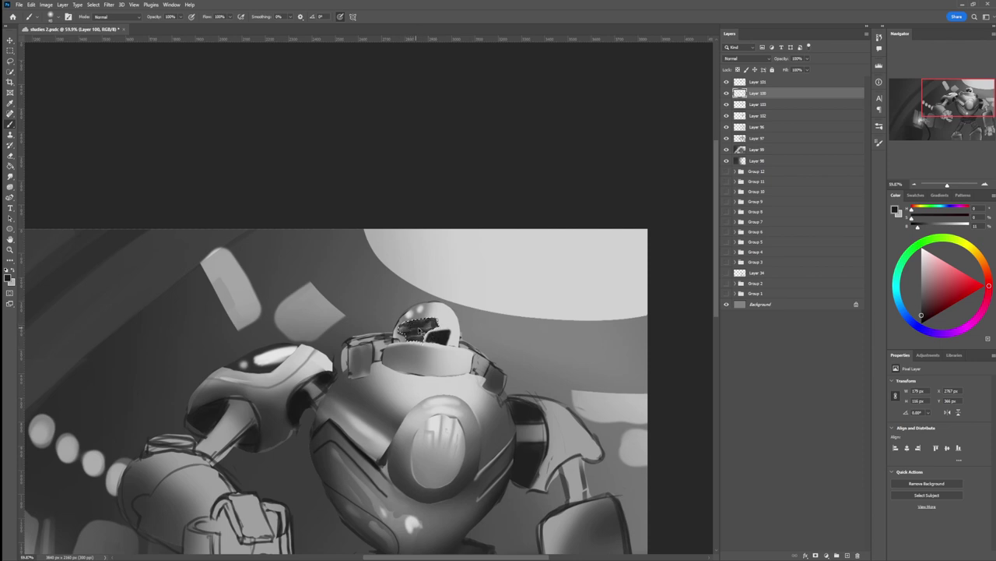
{"action": "mouse_move", "coordinate": [412, 326]}
{"action": "left_mouse_down"}
{"action": "mouse_move", "coordinate": [393, 324]}
{"action": "mouse_move", "coordinate": [427, 321]}
{"action": "mouse_move", "coordinate": [420, 325]}
{"action": "left_mouse_up"}
{"action": "key", "text": "ctrl+z"}
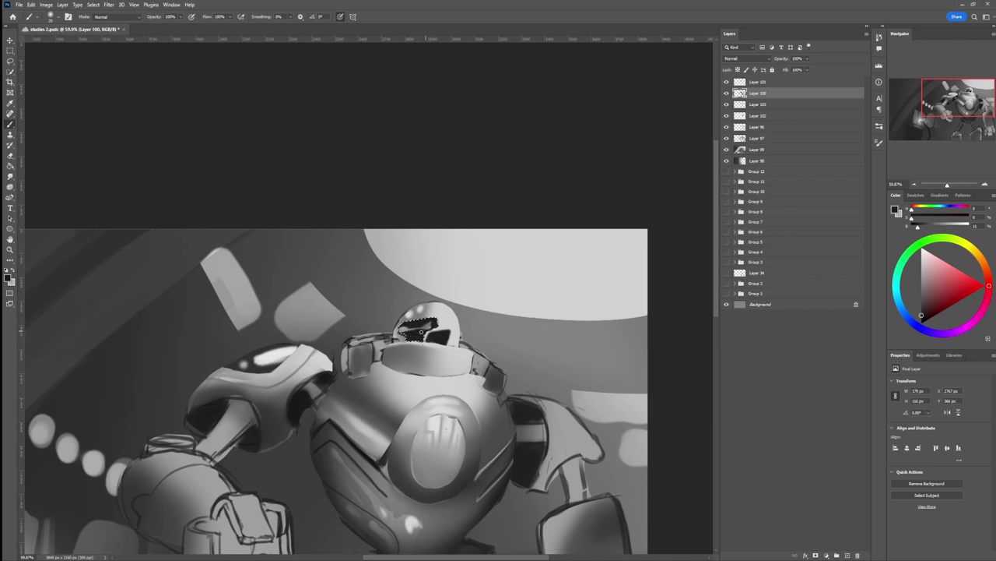
Step: Paint the face details inside the helmet opening with sampled greys and near-black at 11% brightness, and clear the selection
{"action": "left_click", "coordinate": [404, 328], "text": "alt"}
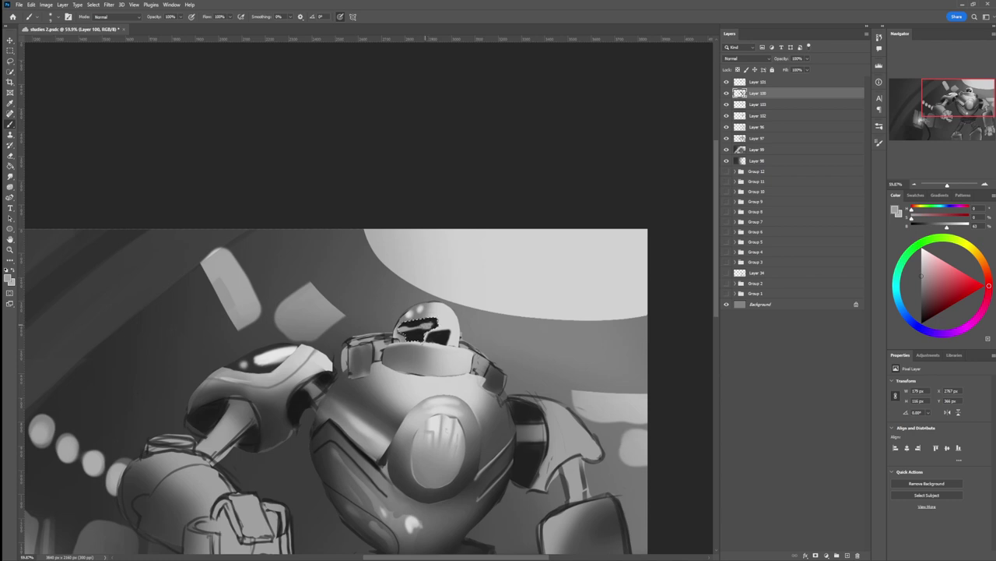
{"action": "left_click", "coordinate": [431, 318], "text": "alt"}
{"action": "left_click", "coordinate": [427, 325], "text": "alt"}
{"action": "left_click", "coordinate": [922, 314]}
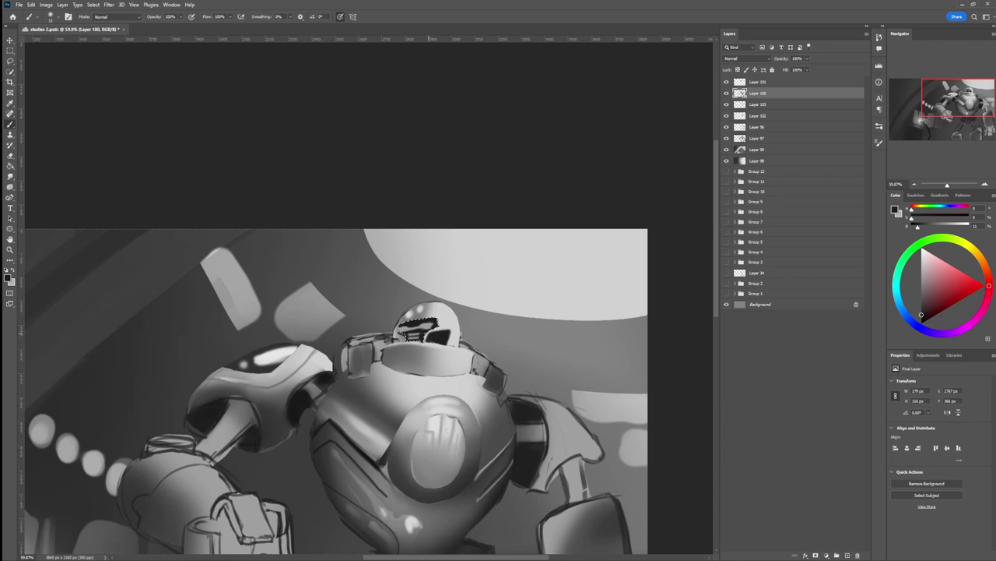
{"action": "key", "text": "l"}
{"action": "left_click", "coordinate": [481, 240]}
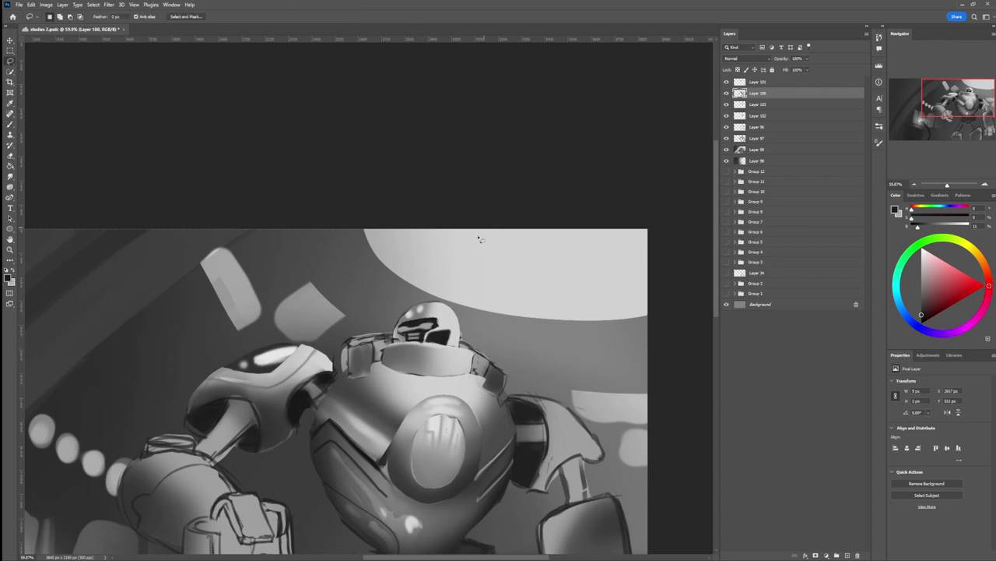
Step: Lasso the plate on the back of the raised hand and brush it with light grey at 78% and 87% brightness
{"action": "key", "text": "z"}
{"action": "left_click_drag", "start_coordinate": [418, 361], "coordinate": [358, 358]}
{"action": "left_click_drag", "start_coordinate": [454, 364], "coordinate": [444, 364]}
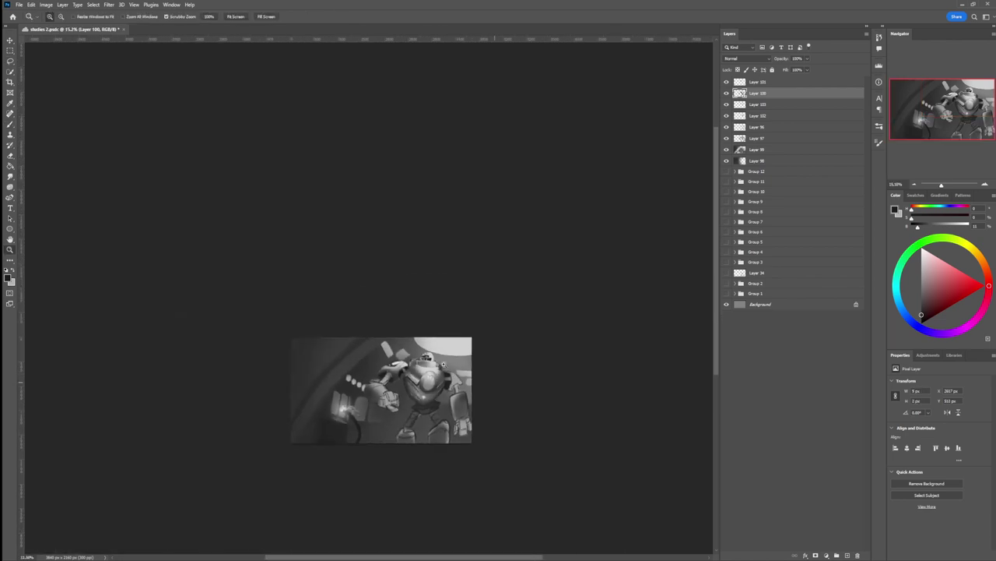
{"action": "scroll", "coordinate": [434, 447], "scroll_direction": "up", "scroll_amount": 3}
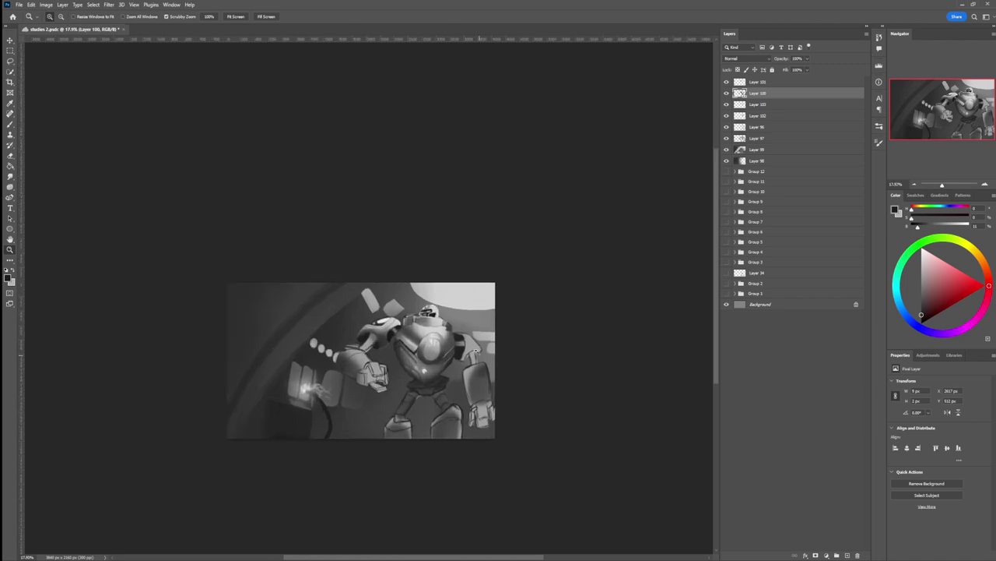
{"action": "scroll", "coordinate": [471, 347], "scroll_direction": "up", "scroll_amount": 4}
{"action": "scroll", "coordinate": [420, 393], "scroll_direction": "down", "scroll_amount": 2}
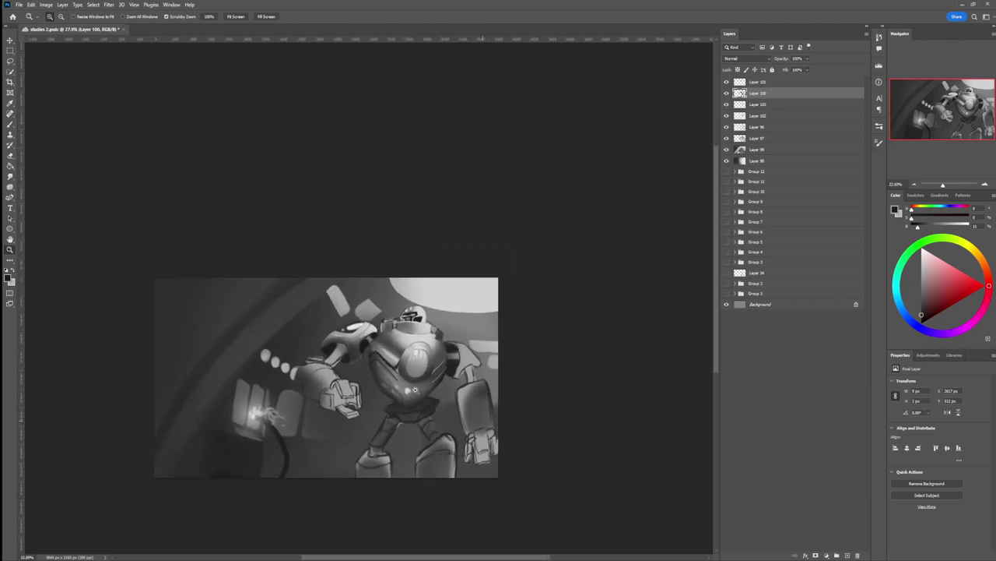
{"action": "scroll", "coordinate": [415, 389], "scroll_direction": "up", "scroll_amount": 2}
{"action": "key", "text": "l"}
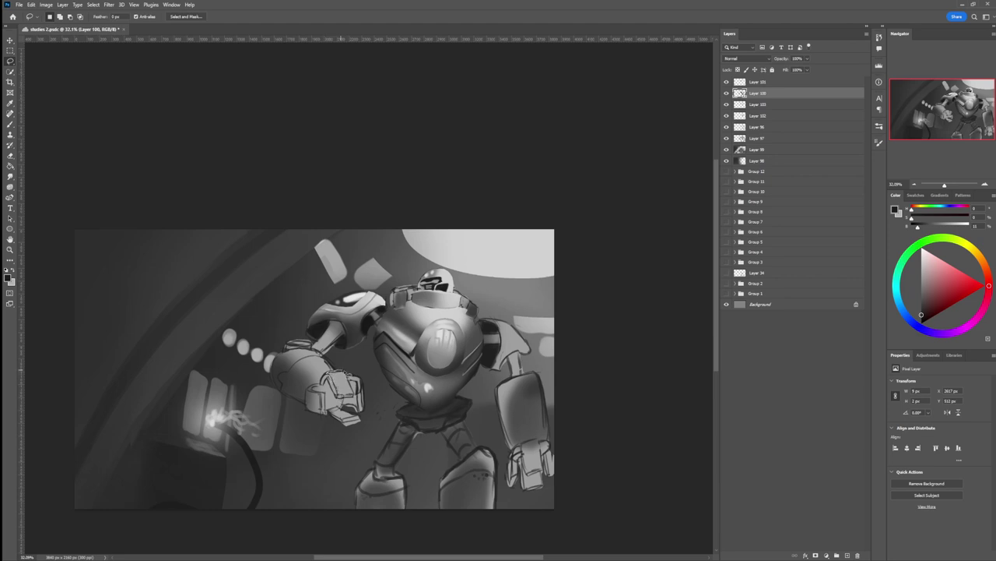
{"action": "left_click_drag", "start_coordinate": [348, 379], "coordinate": [354, 395]}
{"action": "key", "text": "b"}
{"action": "left_click", "coordinate": [922, 263]}
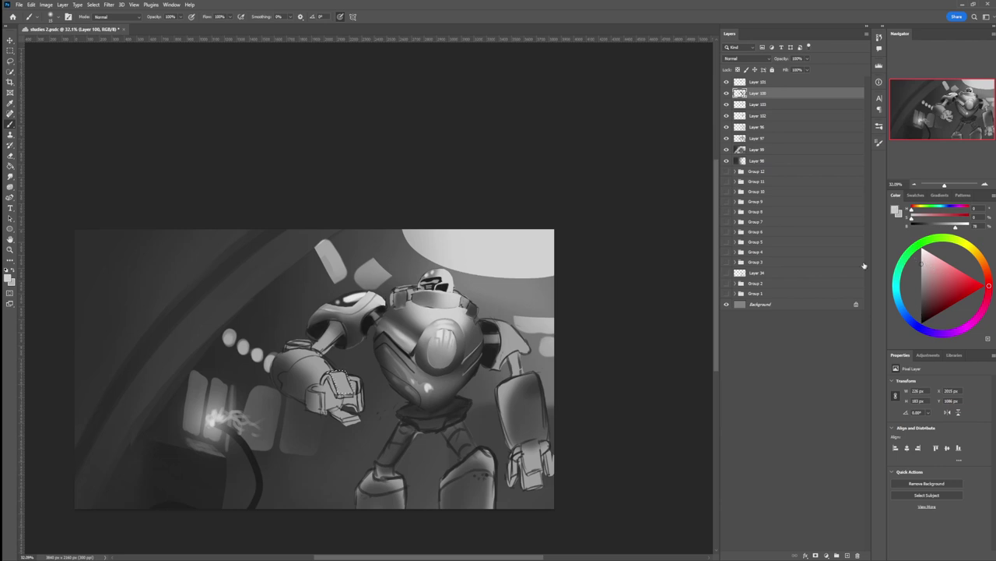
{"action": "key", "text": "bracketright"}
{"action": "key", "text": "bracketright"}
{"action": "key", "text": "bracketright"}
{"action": "key", "text": "bracketright"}
{"action": "key", "text": "bracketright"}
{"action": "key", "text": "bracketright"}
{"action": "key", "text": "bracketright"}
{"action": "key", "text": "bracketright"}
{"action": "key", "text": "bracketright"}
{"action": "key", "text": "bracketright"}
{"action": "key", "text": "bracketright"}
{"action": "key", "text": "bracketright"}
{"action": "key", "text": "bracketright"}
{"action": "key", "text": "bracketright"}
{"action": "key", "text": "bracketright"}
{"action": "key", "text": "bracketright"}
{"action": "key", "text": "bracketright"}
{"action": "key", "text": "bracketright"}
{"action": "key", "text": "bracketright"}
{"action": "key", "text": "bracketright"}
{"action": "mouse_move", "coordinate": [351, 380]}
{"action": "left_mouse_down"}
{"action": "mouse_move", "coordinate": [339, 406]}
{"action": "mouse_move", "coordinate": [351, 389]}
{"action": "mouse_move", "coordinate": [340, 350]}
{"action": "left_mouse_up"}
{"action": "left_click", "coordinate": [921, 257]}
{"action": "key", "text": "l"}
{"action": "key", "text": "ctrl+d"}
Step: Lasso the raised arm's forearm and brush light grey at 87% brightness over its upper surface, undoing the last stroke
{"action": "mouse_move", "coordinate": [336, 374]}
{"action": "left_mouse_down"}
{"action": "mouse_move", "coordinate": [325, 360]}
{"action": "mouse_move", "coordinate": [289, 356]}
{"action": "mouse_move", "coordinate": [276, 390]}
{"action": "mouse_move", "coordinate": [308, 409]}
{"action": "mouse_move", "coordinate": [327, 377]}
{"action": "mouse_move", "coordinate": [349, 368]}
{"action": "mouse_move", "coordinate": [341, 354]}
{"action": "mouse_move", "coordinate": [350, 362]}
{"action": "left_mouse_up"}
{"action": "key", "text": "b"}
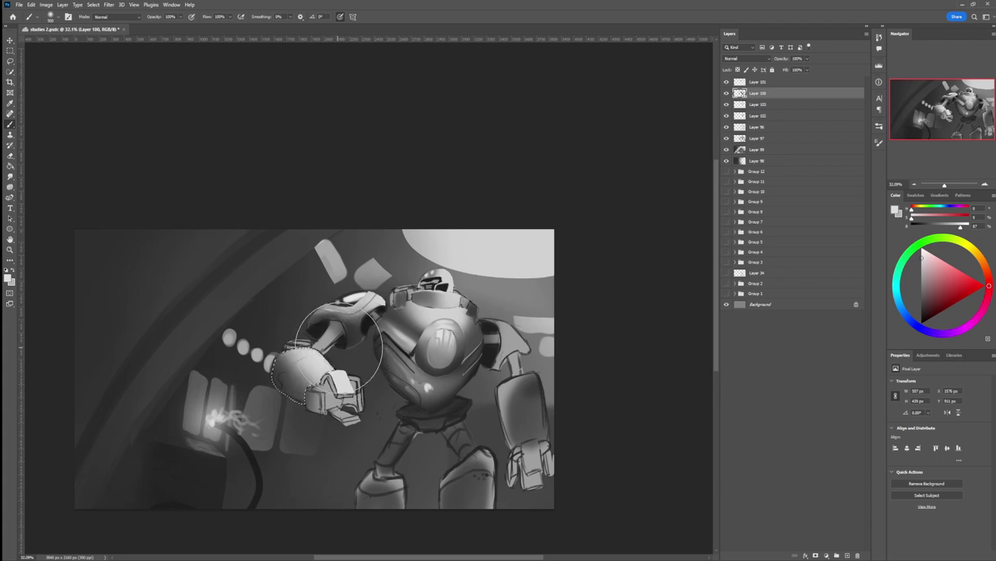
{"action": "key", "text": "bracketleft"}
{"action": "key", "text": "bracketleft"}
{"action": "key", "text": "bracketleft"}
{"action": "key", "text": "bracketleft"}
{"action": "key", "text": "bracketleft"}
{"action": "key", "text": "bracketleft"}
{"action": "key", "text": "bracketleft"}
{"action": "key", "text": "bracketleft"}
{"action": "key", "text": "bracketleft"}
{"action": "key", "text": "bracketleft"}
{"action": "key", "text": "bracketleft"}
{"action": "key", "text": "bracketright"}
{"action": "key", "text": "bracketright"}
{"action": "left_click_drag", "start_coordinate": [296, 354], "coordinate": [310, 366]}
{"action": "key", "text": "ctrl+z"}
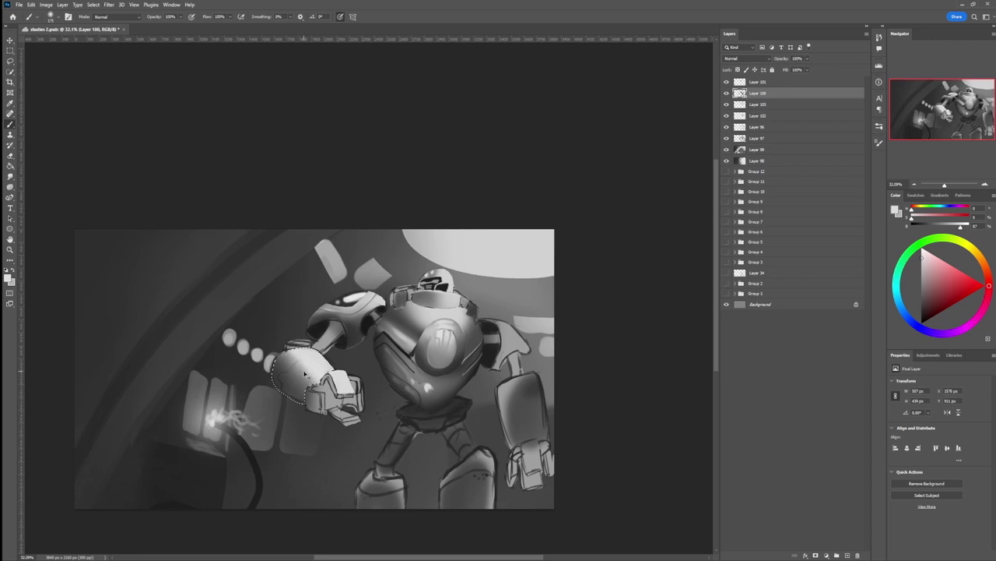
Step: Shade the raised forearm with sampled greys at 69%, 86% and 26% brightness, and clear the selection
{"action": "left_click", "coordinate": [305, 374], "text": "alt"}
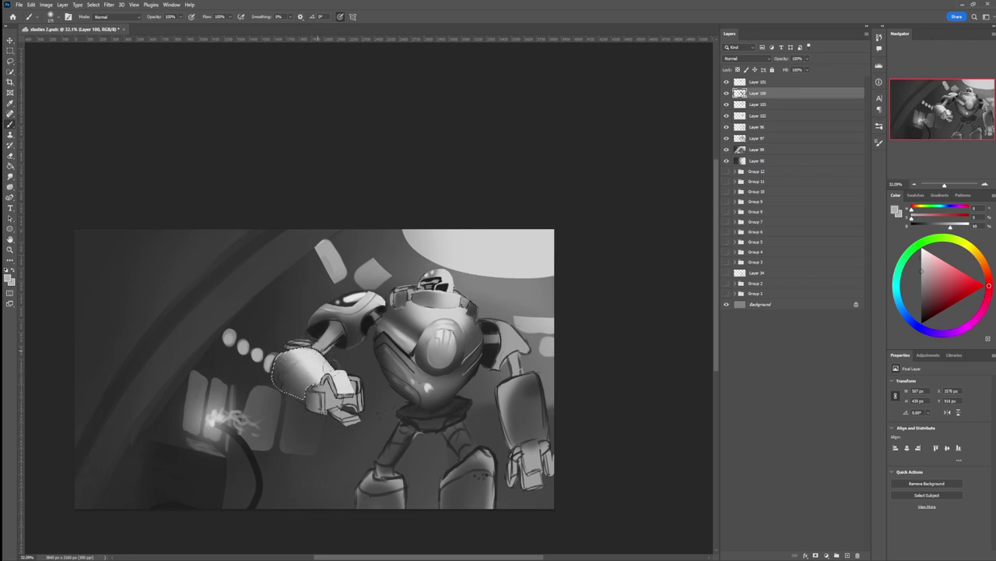
{"action": "left_click_drag", "start_coordinate": [319, 358], "coordinate": [323, 369]}
{"action": "left_click", "coordinate": [322, 372], "text": "alt"}
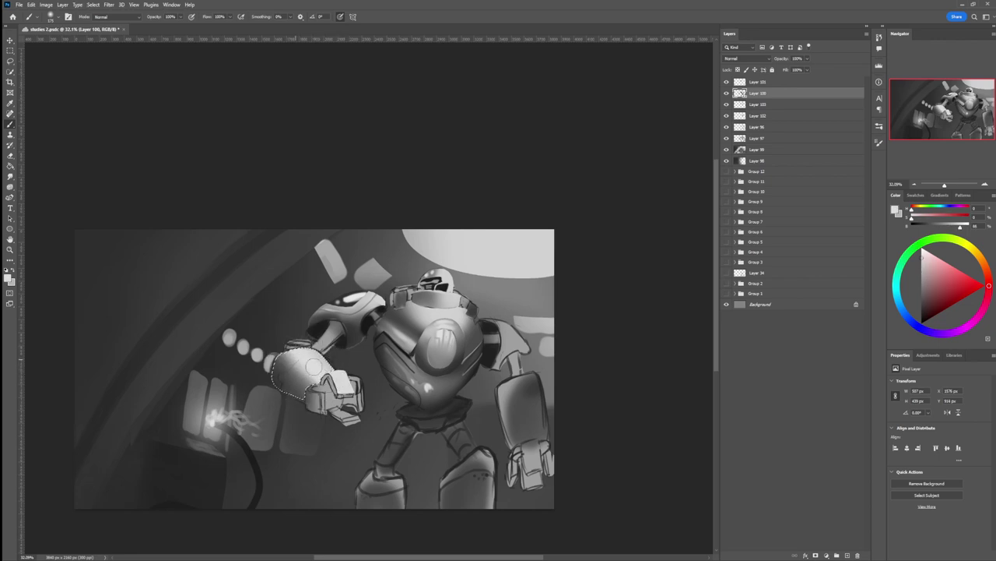
{"action": "left_click", "coordinate": [288, 372], "text": "alt"}
{"action": "key", "text": "["}
{"action": "key", "text": "l"}
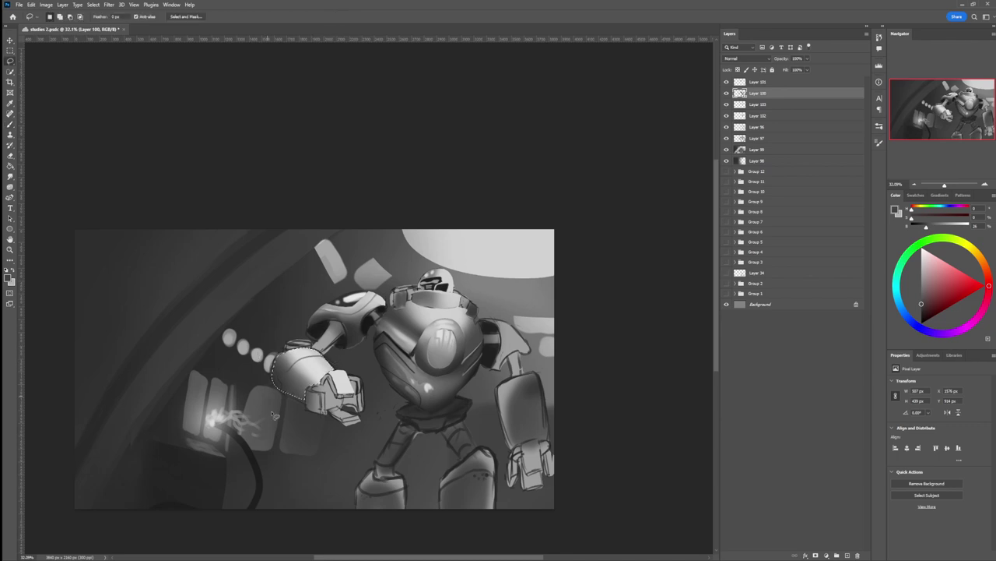
{"action": "key", "text": "ctrl+d"}
Step: Lasso the lowered arm's shoulder plate and brush a light grey sampled from the robot over it
{"action": "key", "text": "z"}
{"action": "left_click_drag", "start_coordinate": [335, 411], "coordinate": [289, 400]}
{"action": "left_click_drag", "start_coordinate": [395, 393], "coordinate": [366, 393]}
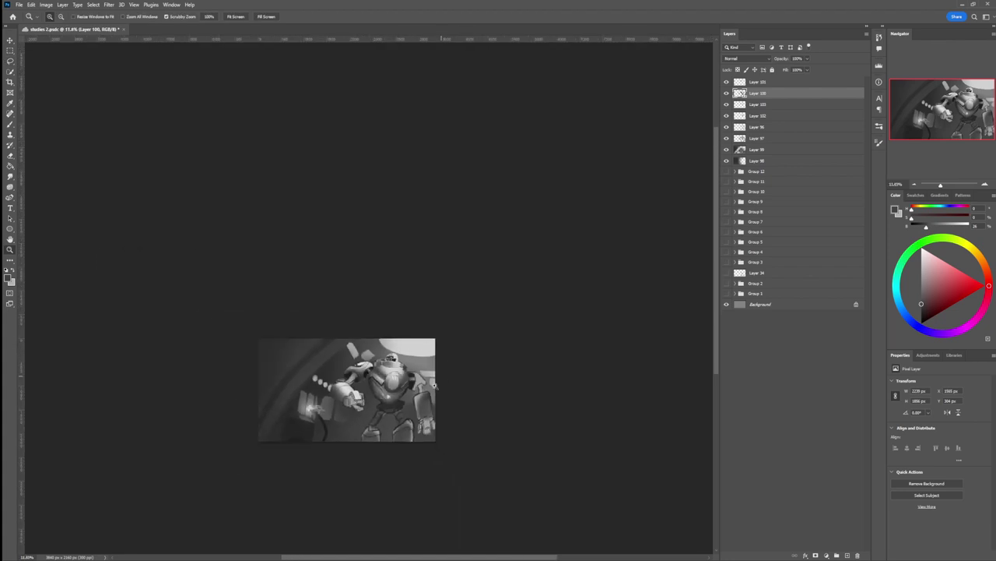
{"action": "left_click_drag", "start_coordinate": [431, 426], "coordinate": [462, 425]}
{"action": "left_click_drag", "start_coordinate": [412, 396], "coordinate": [429, 395]}
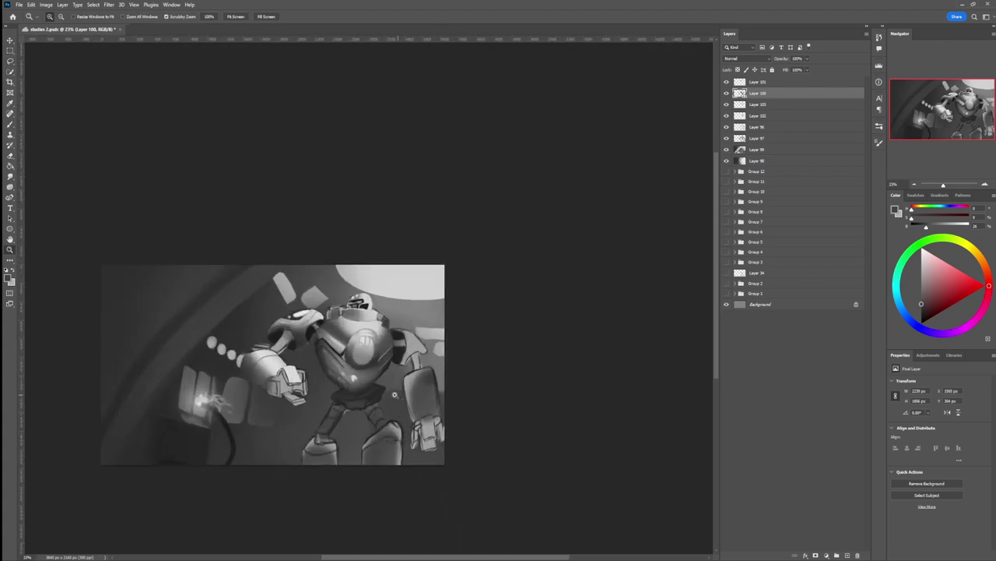
{"action": "key", "text": "l"}
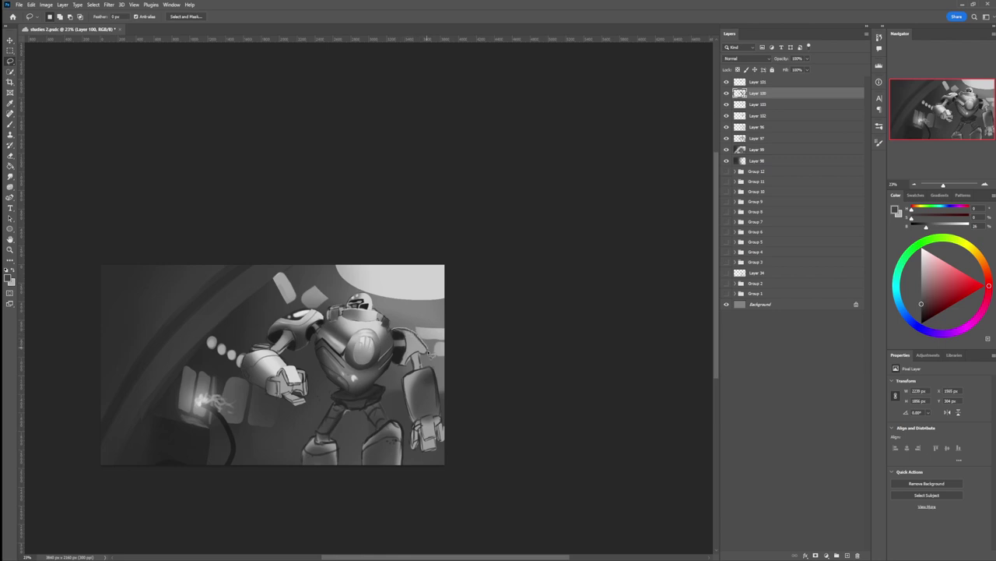
{"action": "mouse_move", "coordinate": [413, 342]}
{"action": "left_mouse_down"}
{"action": "mouse_move", "coordinate": [405, 370]}
{"action": "mouse_move", "coordinate": [413, 342]}
{"action": "left_mouse_up"}
{"action": "key", "text": "b"}
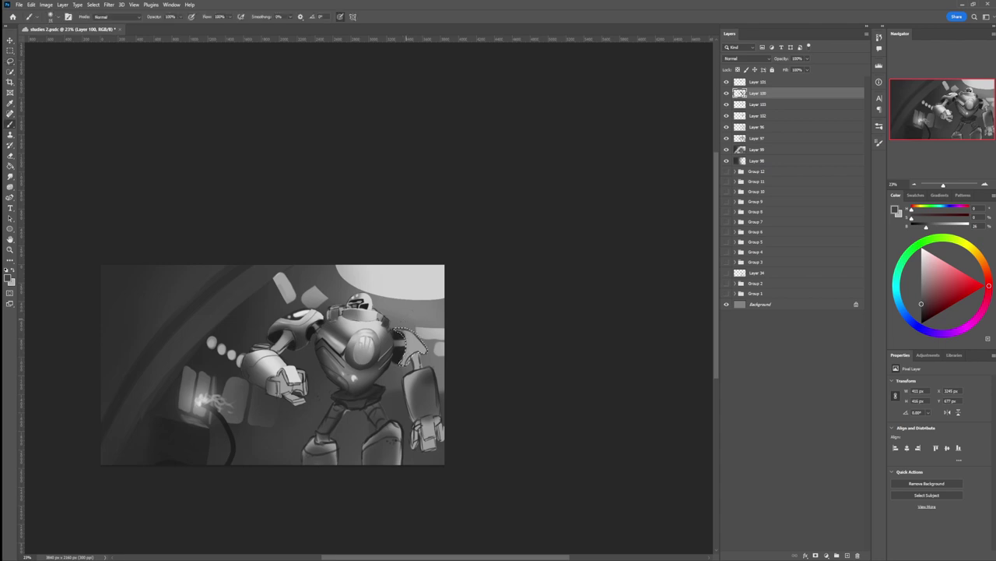
{"action": "left_click", "coordinate": [370, 319], "text": "alt"}
{"action": "key", "text": "bracketright"}
{"action": "key", "text": "bracketright"}
{"action": "key", "text": "bracketright"}
{"action": "key", "text": "bracketright"}
{"action": "key", "text": "bracketright"}
{"action": "key", "text": "bracketright"}
{"action": "mouse_move", "coordinate": [399, 325]}
{"action": "left_mouse_down"}
{"action": "mouse_move", "coordinate": [428, 347]}
{"action": "mouse_move", "coordinate": [412, 330]}
{"action": "mouse_move", "coordinate": [397, 373]}
{"action": "mouse_move", "coordinate": [421, 350]}
{"action": "left_mouse_up"}
Step: Add dark insets and highlights to the lowered arm's shoulder plate using greys from 47% down to 19% brightness, and clear the selection
{"action": "left_click", "coordinate": [919, 289]}
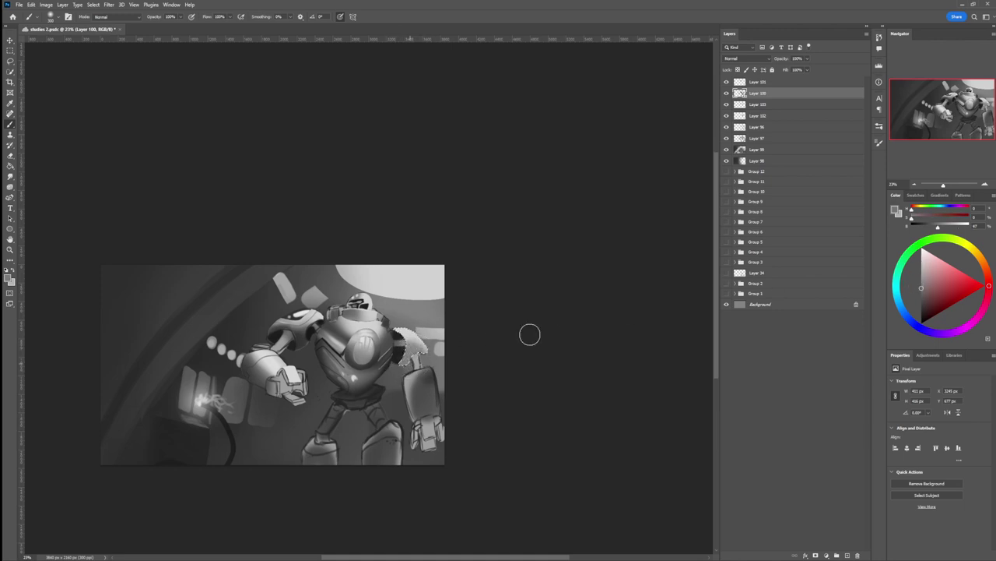
{"action": "left_click_drag", "start_coordinate": [923, 302], "coordinate": [911, 296]}
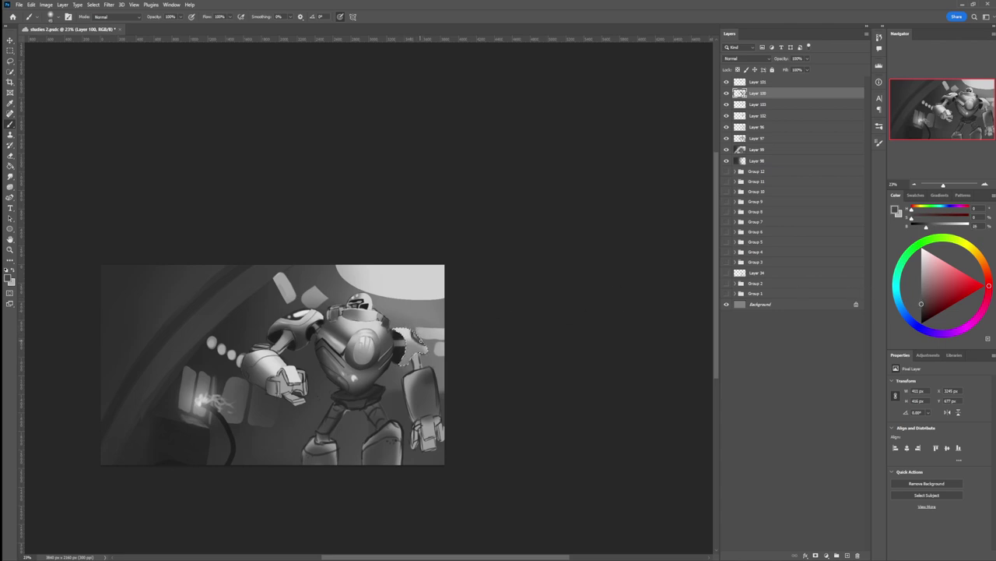
{"action": "left_click_drag", "start_coordinate": [920, 304], "coordinate": [922, 312]}
{"action": "left_click", "coordinate": [423, 347], "text": "alt"}
{"action": "left_click", "coordinate": [922, 260]}
{"action": "left_click", "coordinate": [922, 309]}
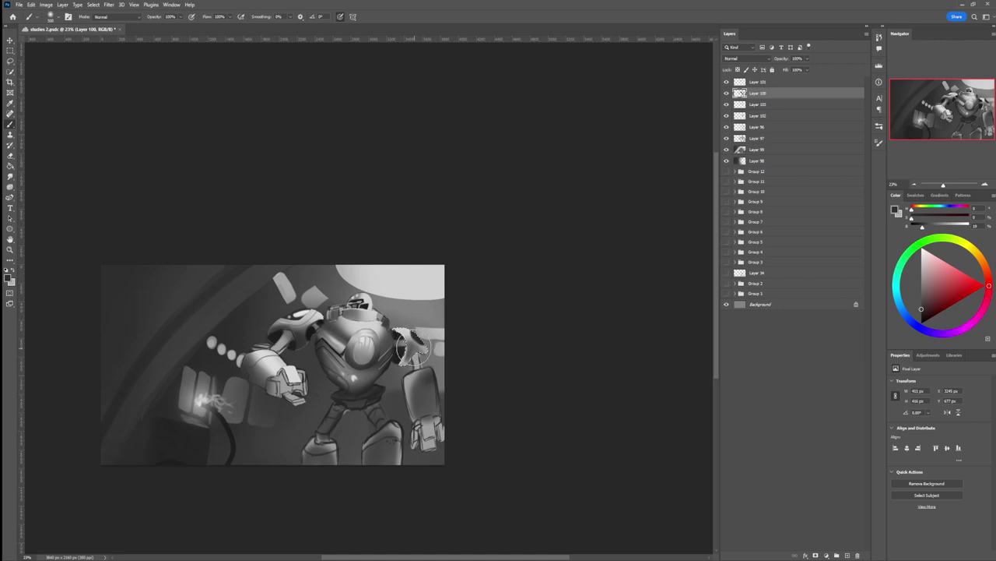
{"action": "mouse_move", "coordinate": [414, 348]}
{"action": "left_mouse_down"}
{"action": "mouse_move", "coordinate": [429, 363]}
{"action": "mouse_move", "coordinate": [427, 346]}
{"action": "left_mouse_up"}
{"action": "key", "text": "ctrl+d"}
Step: Lasso the shin armour beneath the lowered arm and cover it with light grey at 80% brightness using a large brush
{"action": "key", "text": "l"}
{"action": "key", "text": "z"}
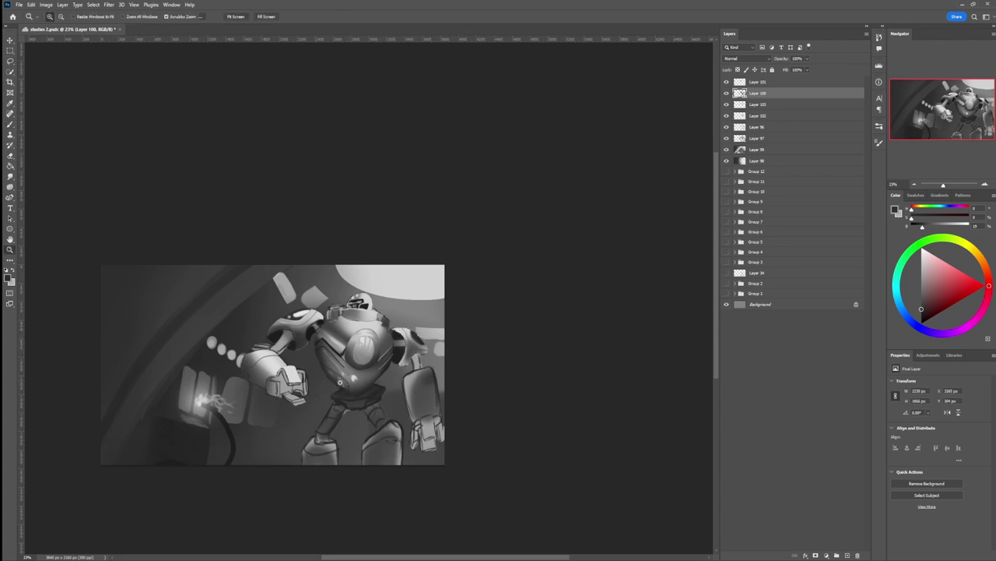
{"action": "left_click_drag", "start_coordinate": [367, 391], "coordinate": [331, 391]}
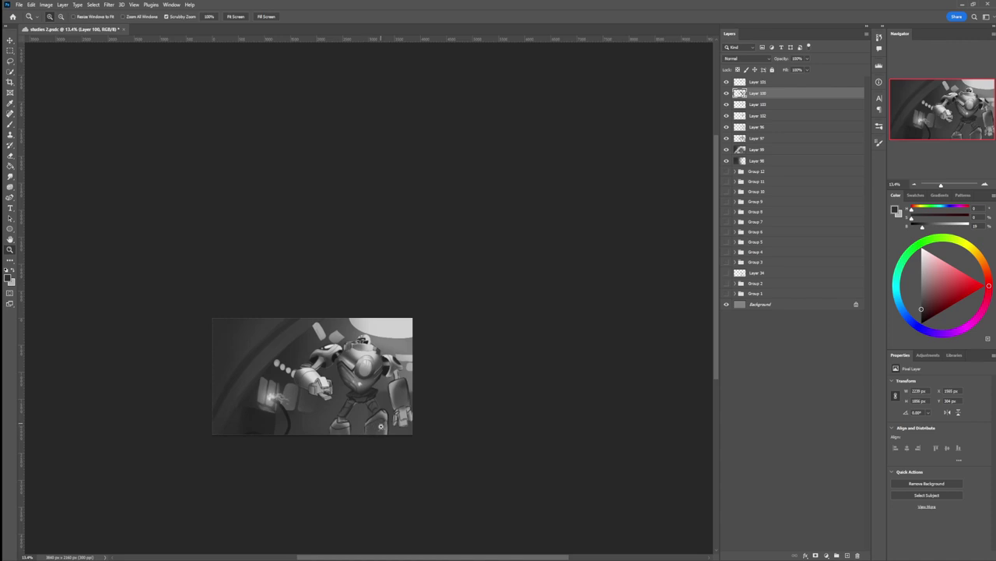
{"action": "mouse_move", "coordinate": [359, 436]}
{"action": "left_mouse_down"}
{"action": "mouse_move", "coordinate": [389, 426]}
{"action": "mouse_move", "coordinate": [369, 429]}
{"action": "mouse_move", "coordinate": [388, 399]}
{"action": "mouse_move", "coordinate": [406, 397]}
{"action": "mouse_move", "coordinate": [405, 457]}
{"action": "left_mouse_up"}
{"action": "key", "text": "l"}
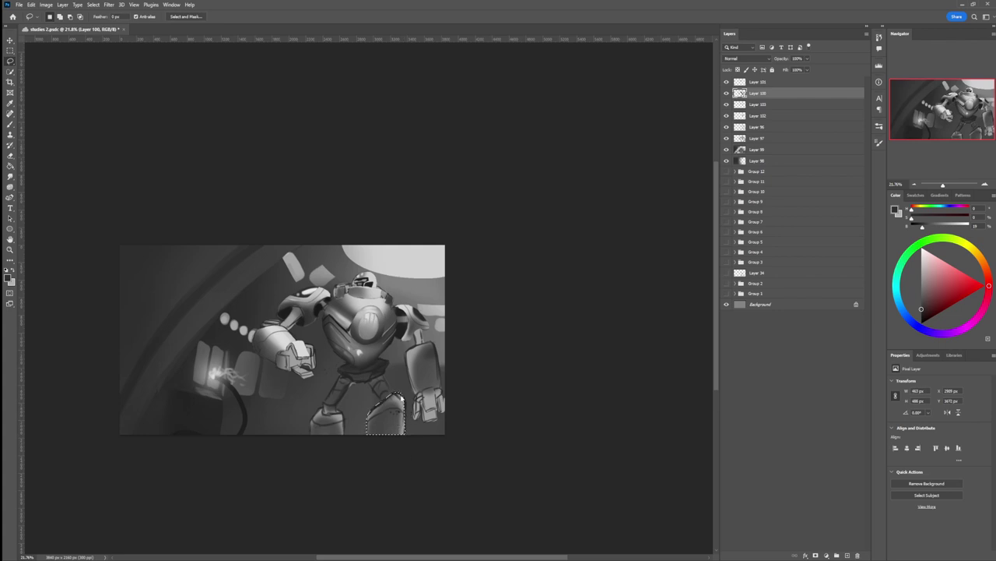
{"action": "key", "text": "b"}
{"action": "left_click", "coordinate": [922, 263]}
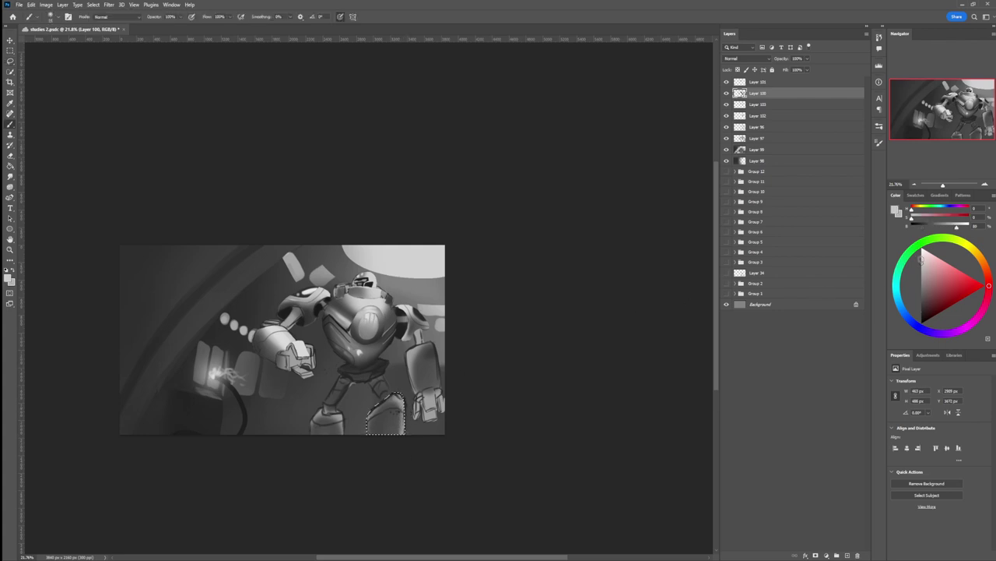
{"action": "key", "text": "]"}
{"action": "key", "text": "]"}
{"action": "key", "text": "]"}
{"action": "key", "text": "]"}
{"action": "key", "text": "]"}
{"action": "key", "text": "]"}
{"action": "key", "text": "]"}
{"action": "key", "text": "]"}
{"action": "key", "text": "]"}
{"action": "key", "text": "]"}
{"action": "key", "text": "]"}
{"action": "key", "text": "]"}
{"action": "mouse_move", "coordinate": [407, 421]}
{"action": "left_mouse_down"}
{"action": "mouse_move", "coordinate": [599, 344]}
{"action": "mouse_move", "coordinate": [396, 432]}
{"action": "mouse_move", "coordinate": [375, 458]}
{"action": "mouse_move", "coordinate": [376, 432]}
{"action": "mouse_move", "coordinate": [376, 458]}
{"action": "mouse_move", "coordinate": [375, 443]}
{"action": "mouse_move", "coordinate": [397, 463]}
{"action": "left_mouse_up"}
Step: Shade the selected shin armour with mid grey at 39% and dark grey at 20% brightness using a smaller brush
{"action": "left_click", "coordinate": [922, 293]}
{"action": "key", "text": "["}
{"action": "key", "text": "["}
{"action": "key", "text": "["}
{"action": "key", "text": "["}
{"action": "key", "text": "["}
{"action": "key", "text": "["}
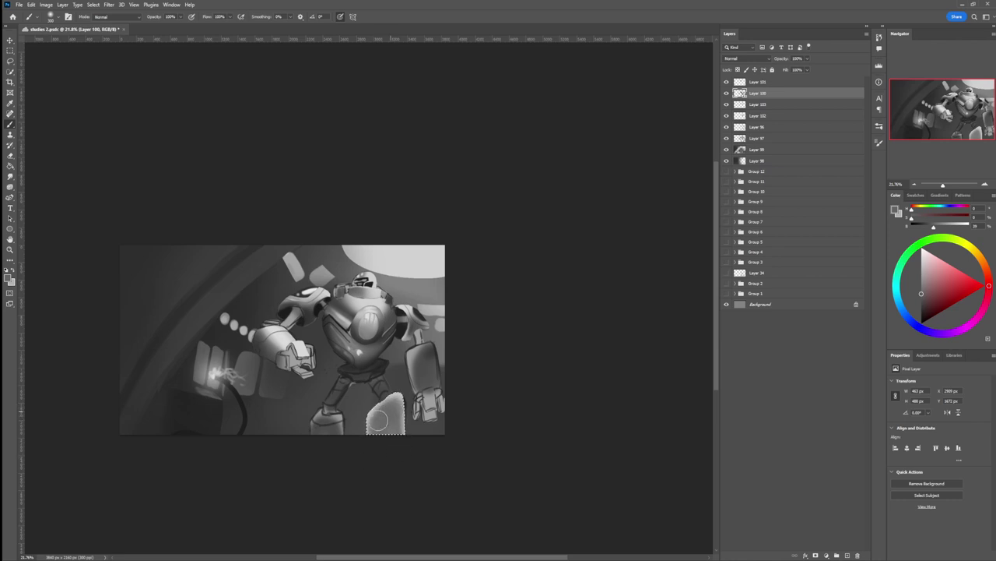
{"action": "mouse_move", "coordinate": [378, 420]}
{"action": "left_mouse_down"}
{"action": "mouse_move", "coordinate": [373, 443]}
{"action": "mouse_move", "coordinate": [375, 412]}
{"action": "mouse_move", "coordinate": [389, 401]}
{"action": "left_mouse_up"}
{"action": "left_click_drag", "start_coordinate": [922, 296], "coordinate": [922, 308]}
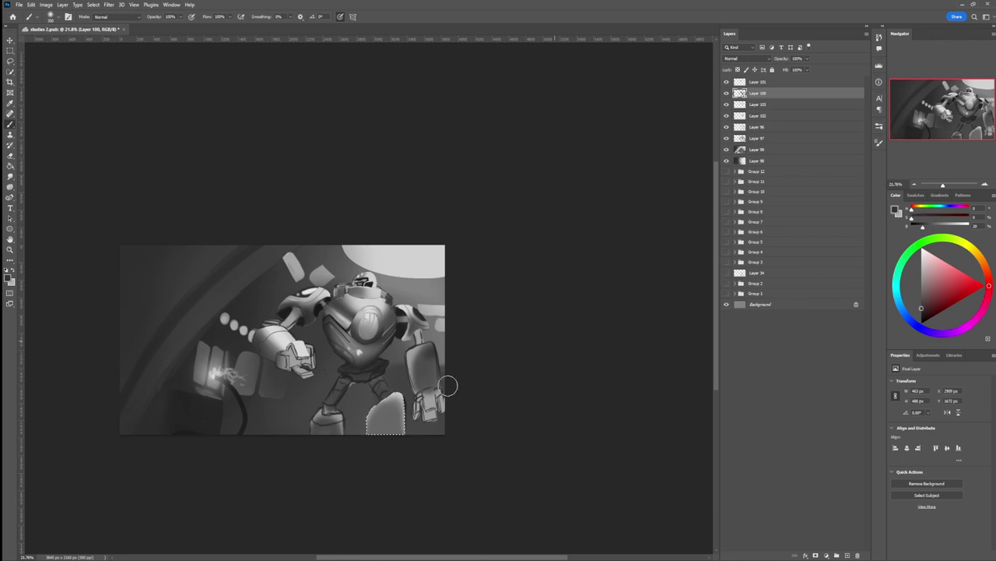
{"action": "mouse_move", "coordinate": [379, 442]}
{"action": "left_mouse_down"}
{"action": "mouse_move", "coordinate": [389, 406]}
{"action": "mouse_move", "coordinate": [400, 428]}
{"action": "mouse_move", "coordinate": [403, 393]}
{"action": "left_mouse_up"}
Step: Sample the light grey at 76% brightness from the shin's top edge and brush a broad soft highlight along its lower part
{"action": "left_click", "coordinate": [402, 393], "text": "alt"}
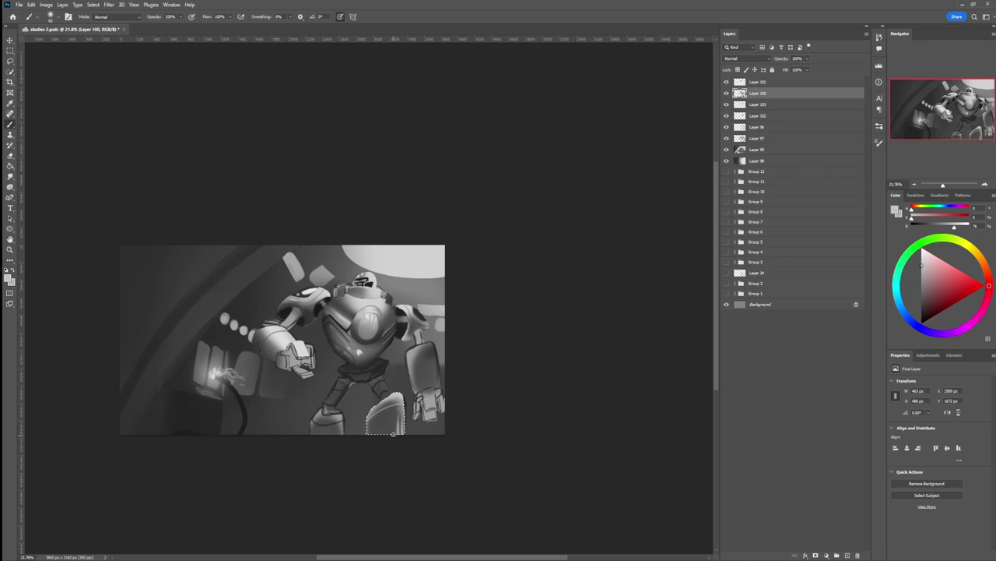
{"action": "key", "text": "bracketright"}
{"action": "key", "text": "bracketright"}
{"action": "key", "text": "bracketright"}
{"action": "key", "text": "bracketright"}
{"action": "key", "text": "bracketright"}
{"action": "key", "text": "bracketright"}
{"action": "key", "text": "bracketright"}
{"action": "key", "text": "bracketright"}
{"action": "key", "text": "bracketright"}
{"action": "key", "text": "bracketright"}
{"action": "key", "text": "bracketright"}
{"action": "key", "text": "bracketright"}
{"action": "key", "text": "bracketright"}
{"action": "key", "text": "bracketright"}
{"action": "key", "text": "bracketright"}
{"action": "key", "text": "bracketright"}
{"action": "key", "text": "bracketright"}
{"action": "key", "text": "bracketright"}
{"action": "mouse_move", "coordinate": [379, 463]}
{"action": "left_mouse_down"}
{"action": "mouse_move", "coordinate": [376, 449]}
{"action": "mouse_move", "coordinate": [391, 436]}
{"action": "left_mouse_up"}
Step: Deepen the shin armour's shading with dark grey at 28% brightness and near-black, and clear the selection
{"action": "left_click", "coordinate": [922, 301]}
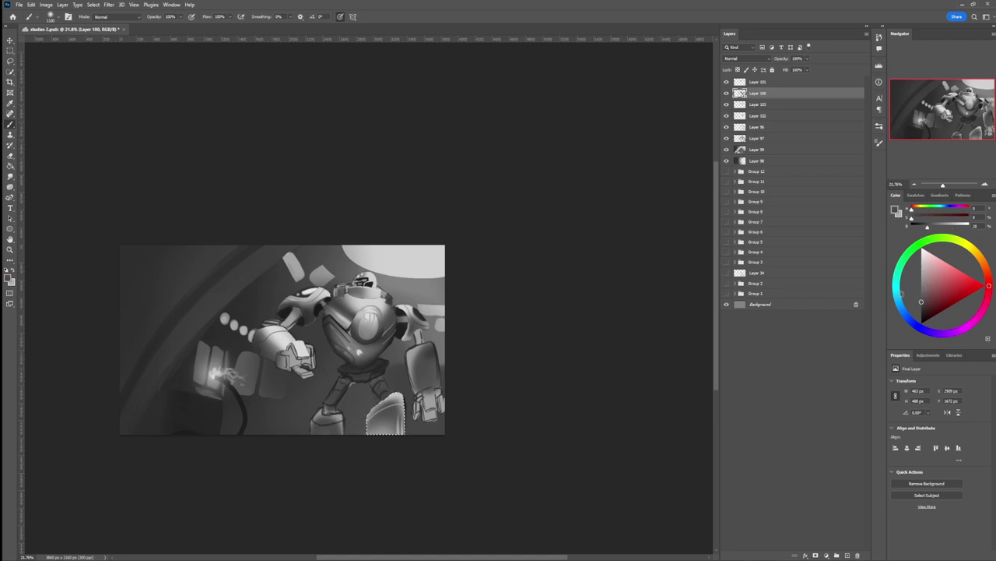
{"action": "key", "text": "bracketleft"}
{"action": "key", "text": "bracketleft"}
{"action": "key", "text": "bracketleft"}
{"action": "key", "text": "bracketleft"}
{"action": "key", "text": "bracketleft"}
{"action": "key", "text": "bracketleft"}
{"action": "left_click_drag", "start_coordinate": [922, 303], "coordinate": [877, 312]}
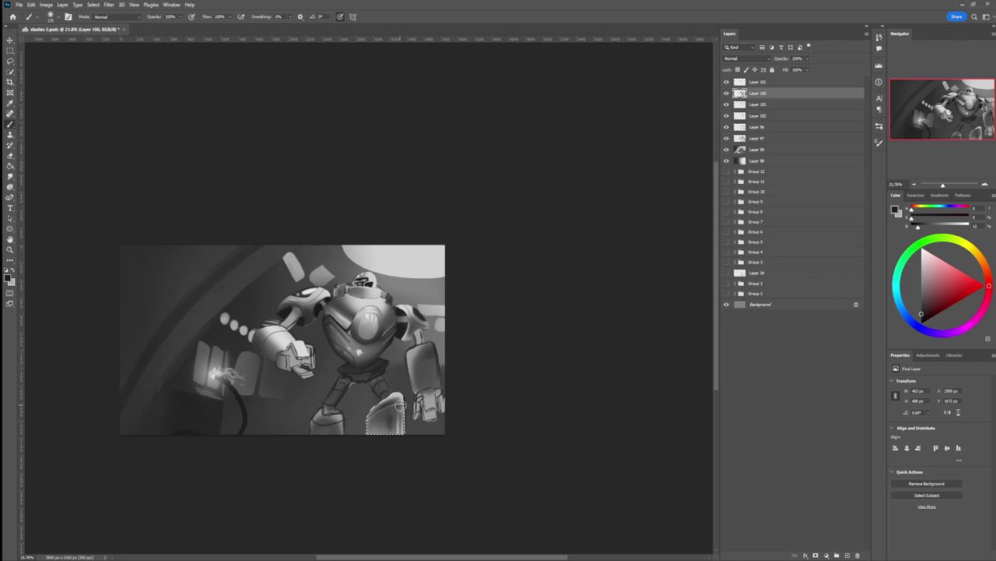
{"action": "key", "text": "l"}
{"action": "key", "text": "ctrl+d"}
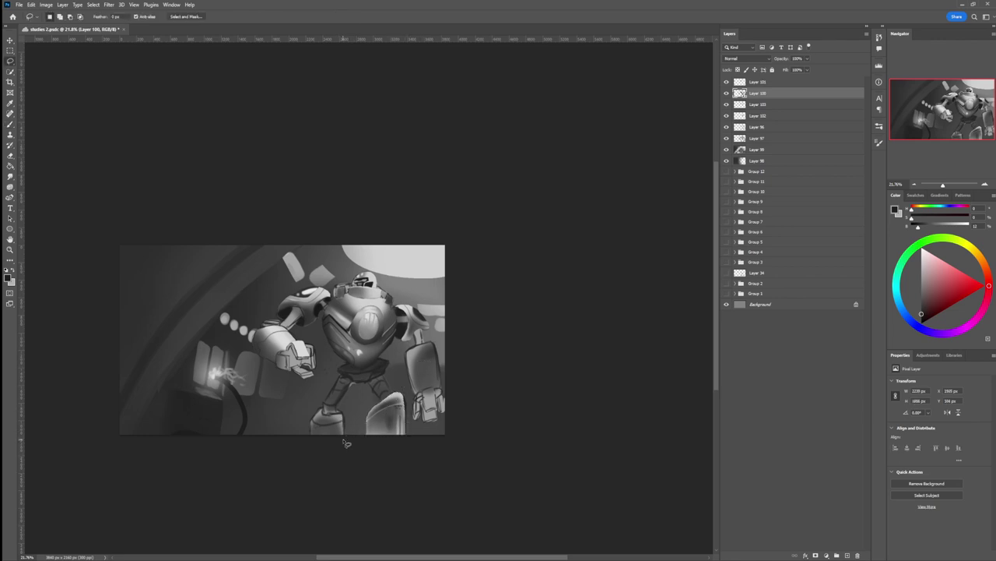
Step: Lasso the other leg's shin armour and brush it with the light grey at 76% brightness sampled from the first shin
{"action": "mouse_move", "coordinate": [344, 437]}
{"action": "left_mouse_down"}
{"action": "mouse_move", "coordinate": [344, 413]}
{"action": "mouse_move", "coordinate": [319, 411]}
{"action": "mouse_move", "coordinate": [312, 427]}
{"action": "mouse_move", "coordinate": [356, 445]}
{"action": "mouse_move", "coordinate": [346, 424]}
{"action": "left_mouse_up"}
{"action": "key", "text": "b"}
{"action": "left_click", "coordinate": [400, 393], "text": "alt"}
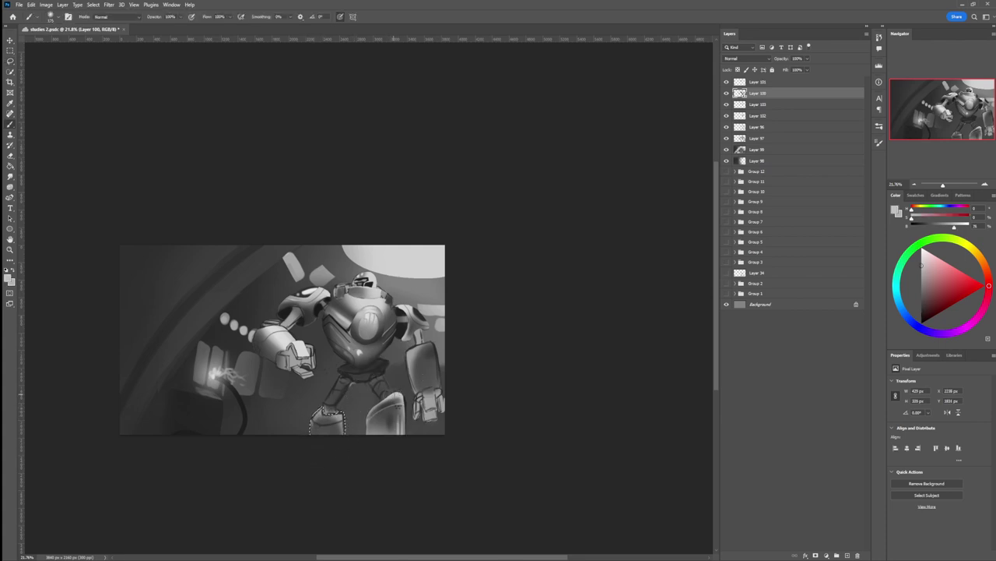
{"action": "key", "text": "bracketright"}
{"action": "key", "text": "bracketright"}
{"action": "key", "text": "bracketright"}
{"action": "key", "text": "bracketright"}
{"action": "key", "text": "bracketright"}
{"action": "key", "text": "bracketright"}
{"action": "key", "text": "bracketright"}
{"action": "key", "text": "bracketright"}
{"action": "key", "text": "bracketright"}
{"action": "key", "text": "bracketright"}
{"action": "key", "text": "bracketright"}
{"action": "key", "text": "bracketright"}
{"action": "left_click_drag", "start_coordinate": [330, 458], "coordinate": [348, 408]}
Step: Paint mid-grey and near-black shading over the second shin armour, using a larger brush for the soft tones
{"action": "left_click", "coordinate": [922, 298]}
{"action": "mouse_move", "coordinate": [336, 361]}
{"action": "left_mouse_down"}
{"action": "mouse_move", "coordinate": [354, 375]}
{"action": "mouse_move", "coordinate": [319, 395]}
{"action": "left_mouse_up"}
{"action": "key", "text": "bracketright"}
{"action": "key", "text": "bracketright"}
{"action": "key", "text": "bracketright"}
{"action": "key", "text": "bracketright"}
{"action": "key", "text": "bracketright"}
{"action": "key", "text": "bracketright"}
{"action": "key", "text": "bracketright"}
{"action": "key", "text": "bracketright"}
{"action": "left_click_drag", "start_coordinate": [338, 446], "coordinate": [334, 429]}
{"action": "left_click", "coordinate": [922, 318]}
{"action": "mouse_move", "coordinate": [329, 432]}
{"action": "left_mouse_down"}
{"action": "mouse_move", "coordinate": [316, 442]}
{"action": "mouse_move", "coordinate": [322, 426]}
{"action": "mouse_move", "coordinate": [322, 442]}
{"action": "left_mouse_up"}
Step: Touch up the second shin armour's upper rim with sampled greys, lasso its knee opening, and clear the selection
{"action": "left_click", "coordinate": [320, 411], "text": "alt"}
{"action": "left_click", "coordinate": [344, 404], "text": "alt"}
{"action": "left_click", "coordinate": [329, 409], "text": "alt"}
{"action": "key", "text": "l"}
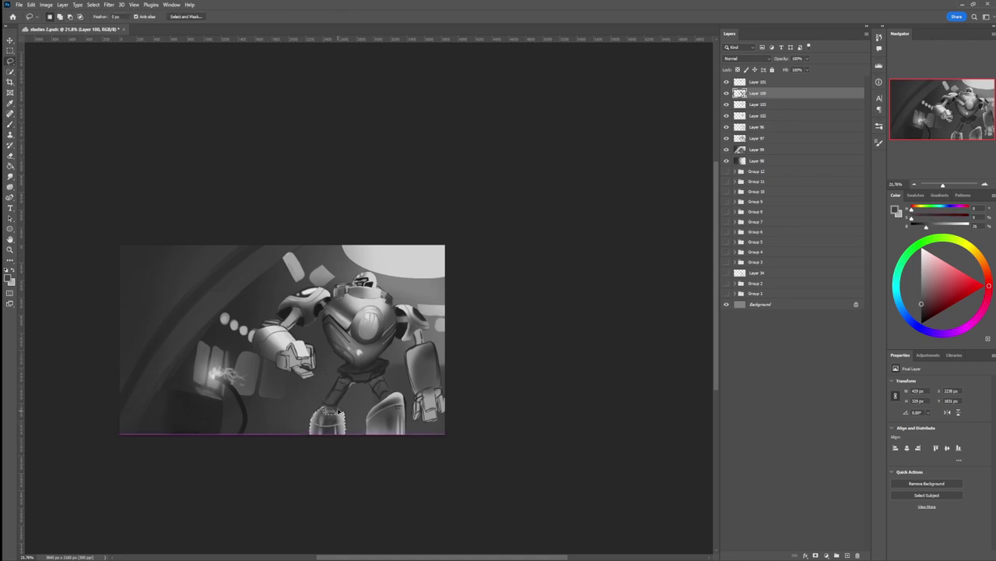
{"action": "left_click", "coordinate": [339, 411]}
{"action": "mouse_move", "coordinate": [340, 408]}
{"action": "left_mouse_down"}
{"action": "mouse_move", "coordinate": [357, 393]}
{"action": "mouse_move", "coordinate": [346, 373]}
{"action": "mouse_move", "coordinate": [328, 405]}
{"action": "mouse_move", "coordinate": [341, 407]}
{"action": "left_mouse_up"}
{"action": "key", "text": "b"}
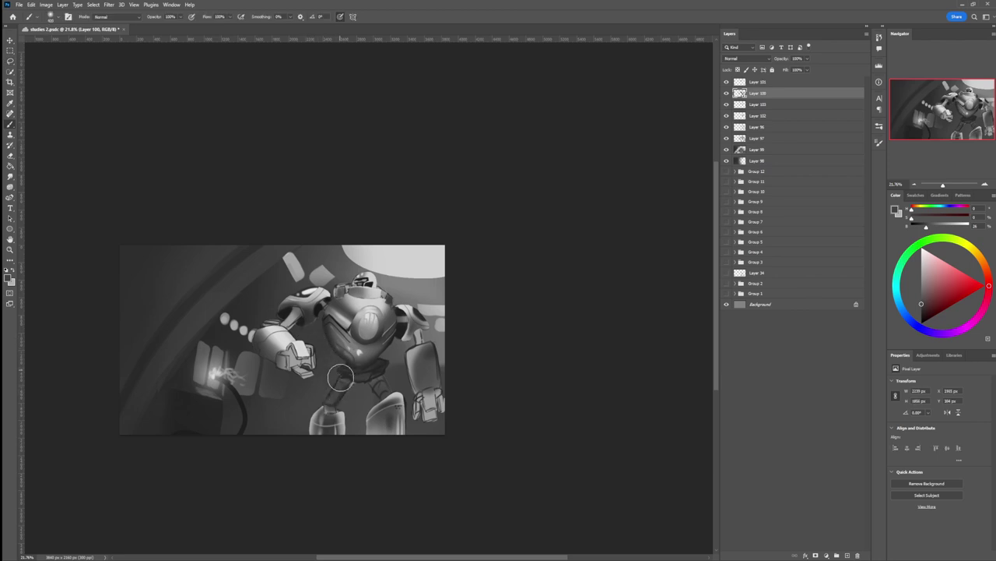
{"action": "key", "text": "ctrl+d"}
Step: Lasso the upper leg above the second shin and fill it with dark grey at 18% brightness
{"action": "key", "text": "l"}
{"action": "left_click_drag", "start_coordinate": [354, 381], "coordinate": [340, 408]}
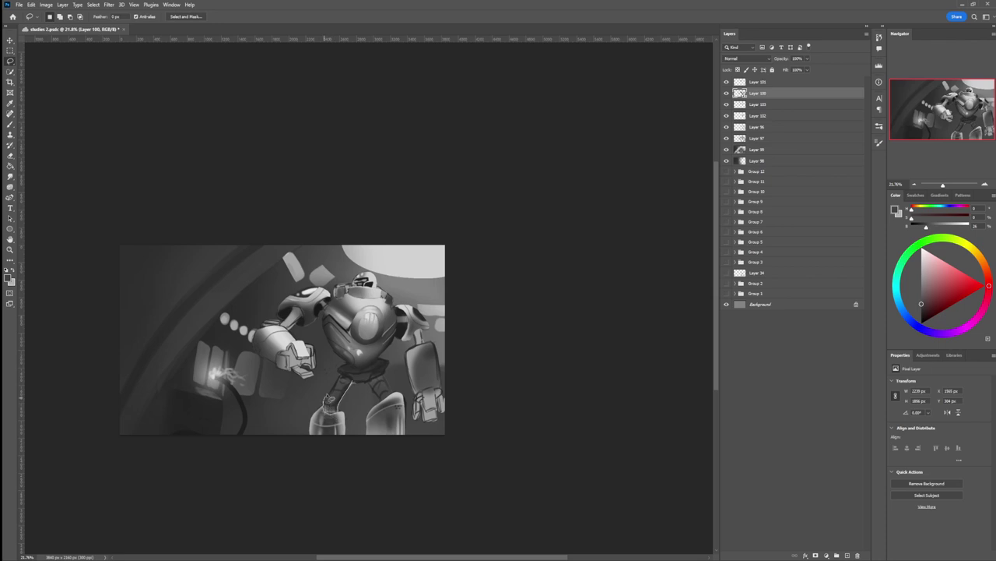
{"action": "mouse_move", "coordinate": [340, 408]}
{"action": "left_mouse_down"}
{"action": "mouse_move", "coordinate": [354, 371]}
{"action": "mouse_move", "coordinate": [345, 389]}
{"action": "mouse_move", "coordinate": [363, 378]}
{"action": "mouse_move", "coordinate": [338, 418]}
{"action": "mouse_move", "coordinate": [356, 382]}
{"action": "mouse_move", "coordinate": [345, 372]}
{"action": "mouse_move", "coordinate": [319, 407]}
{"action": "mouse_move", "coordinate": [333, 386]}
{"action": "mouse_move", "coordinate": [332, 422]}
{"action": "left_mouse_up"}
{"action": "key", "text": "b"}
{"action": "left_click", "coordinate": [923, 309]}
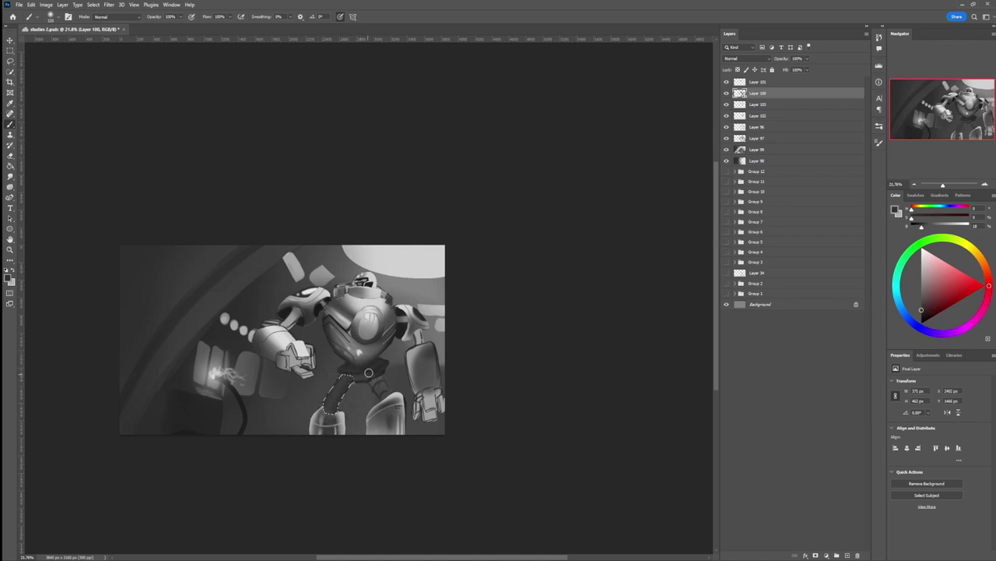
Step: Brush a light grey highlight at 76% brightness along the selected upper leg
{"action": "left_click", "coordinate": [921, 263]}
{"action": "left_click_drag", "start_coordinate": [920, 263], "coordinate": [921, 266]}
{"action": "key", "text": "bracketleft"}
{"action": "key", "text": "bracketleft"}
{"action": "mouse_move", "coordinate": [344, 367]}
{"action": "left_mouse_down"}
{"action": "mouse_move", "coordinate": [322, 401]}
{"action": "mouse_move", "coordinate": [340, 374]}
{"action": "left_mouse_up"}
{"action": "key", "text": "bracketleft"}
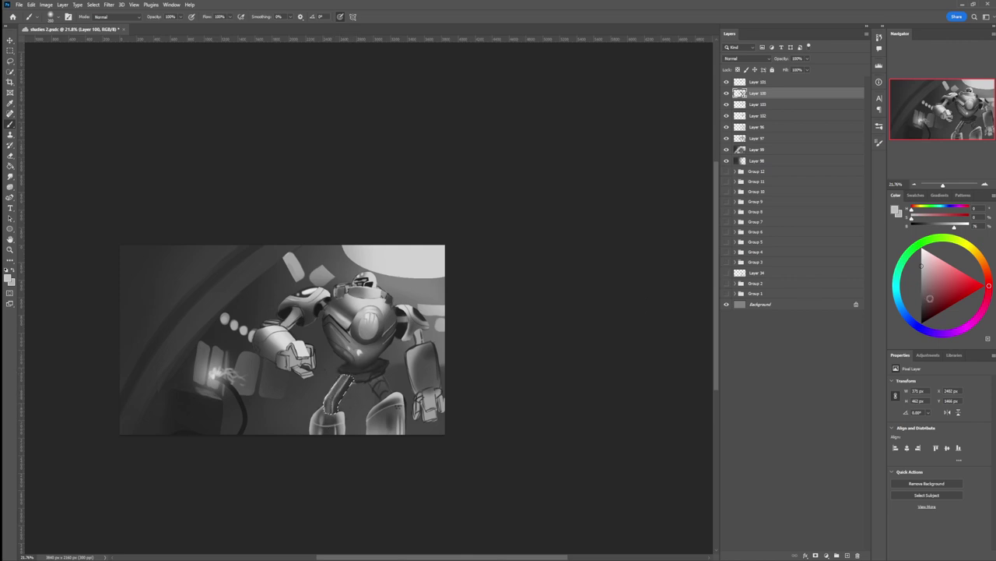
Step: Shade the upper leg with a smaller brush in dark grey at 14% and mid grey at 41% brightness
{"action": "left_click", "coordinate": [922, 313]}
{"action": "key", "text": "["}
{"action": "key", "text": "["}
{"action": "key", "text": "["}
{"action": "key", "text": "["}
{"action": "key", "text": "["}
{"action": "key", "text": "["}
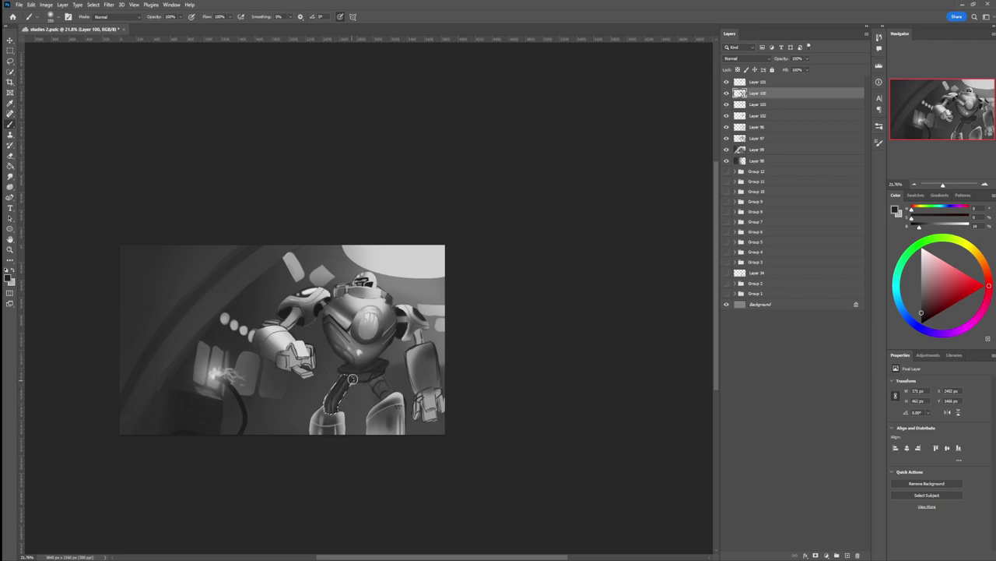
{"action": "left_click", "coordinate": [921, 309]}
{"action": "left_click", "coordinate": [921, 292]}
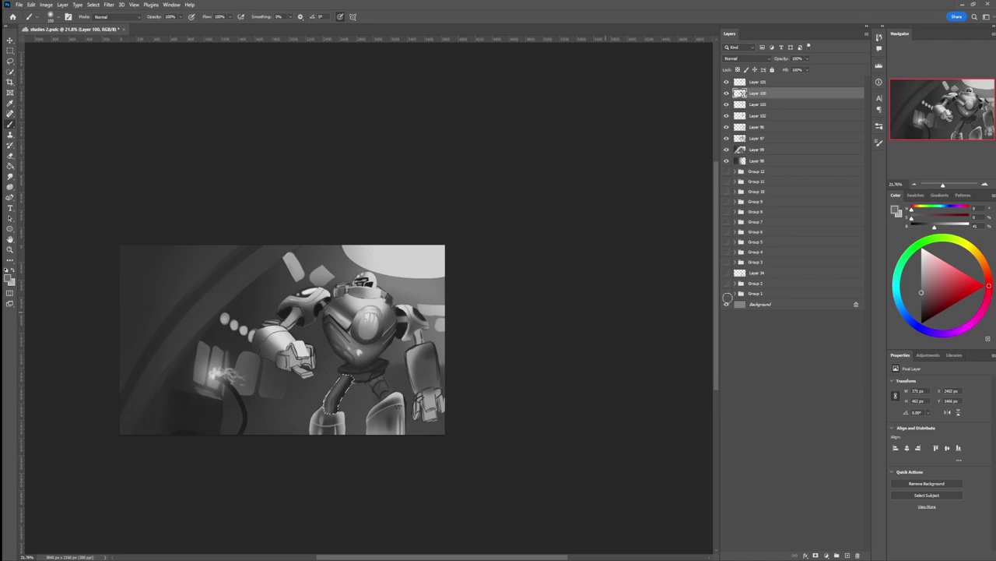
Step: Finish the upper leg with near-black accents and light grey highlights at 80% brightness, and clear the selection
{"action": "left_click", "coordinate": [922, 315]}
{"action": "left_click", "coordinate": [922, 262]}
{"action": "key", "text": "bracketright"}
{"action": "key", "text": "bracketright"}
{"action": "key", "text": "bracketright"}
{"action": "key", "text": "bracketright"}
{"action": "key", "text": "bracketright"}
{"action": "key", "text": "bracketright"}
{"action": "key", "text": "bracketright"}
{"action": "key", "text": "l"}
{"action": "key", "text": "ctrl+d"}
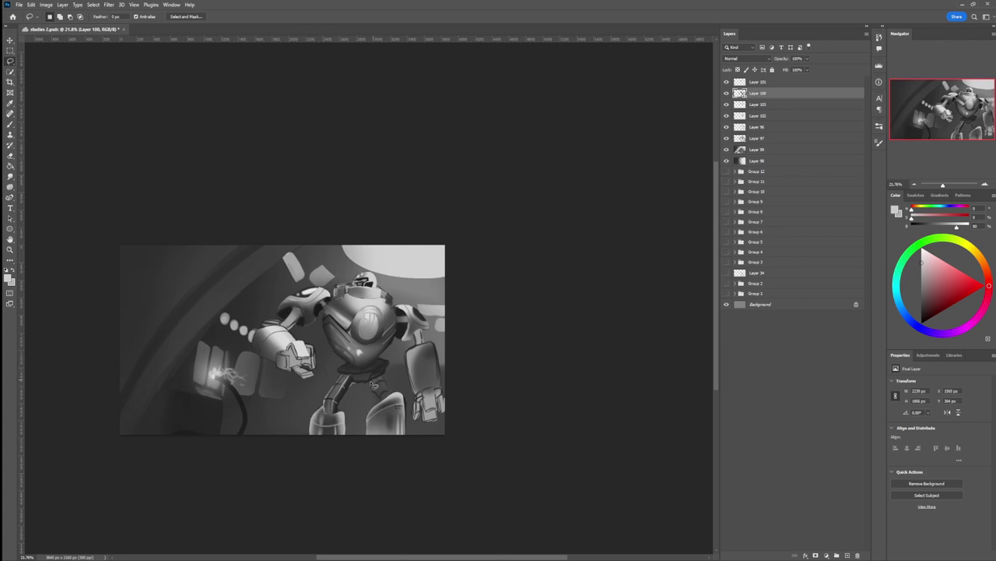
Step: Lasso the robot's second upper leg and brush it with greys sampled from the finished leg, including 65% brightness
{"action": "mouse_move", "coordinate": [374, 378]}
{"action": "left_mouse_down"}
{"action": "mouse_move", "coordinate": [394, 398]}
{"action": "mouse_move", "coordinate": [385, 403]}
{"action": "mouse_move", "coordinate": [373, 378]}
{"action": "left_mouse_up"}
{"action": "key", "text": "b"}
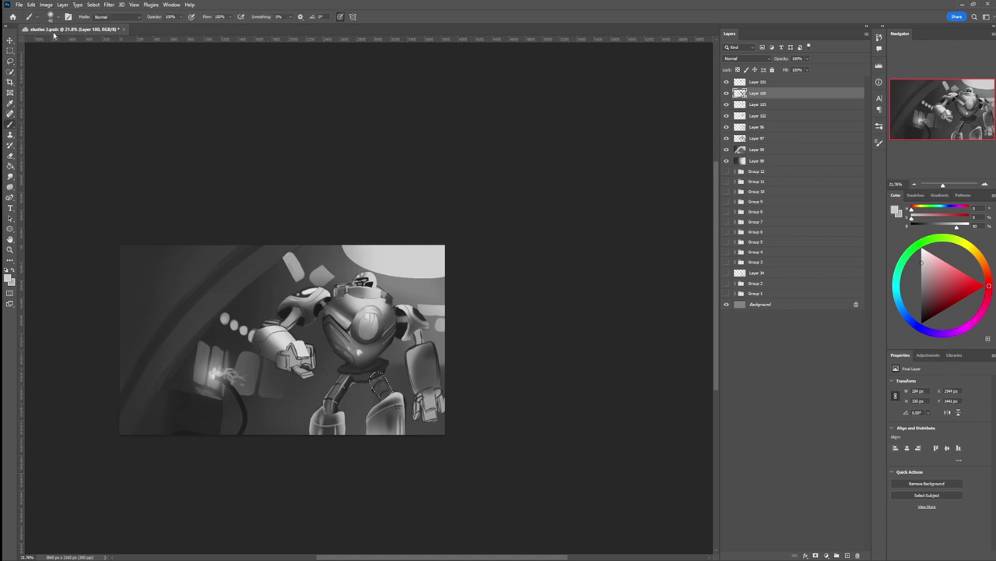
{"action": "left_click", "coordinate": [345, 387], "text": "alt"}
{"action": "left_click", "coordinate": [380, 384], "text": "alt"}
{"action": "left_click", "coordinate": [343, 384], "text": "alt"}
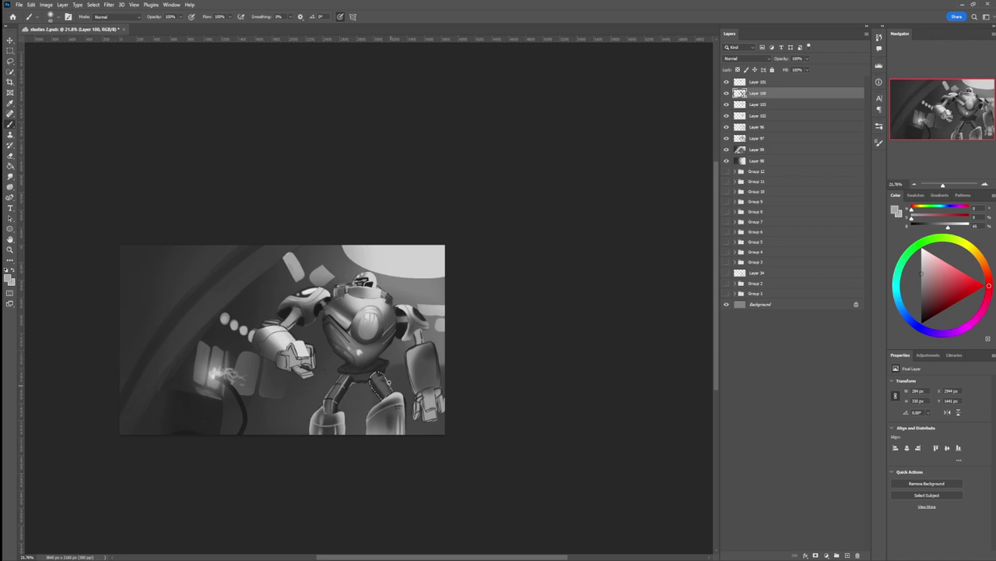
{"action": "left_click", "coordinate": [387, 390], "text": "alt"}
Step: Shade the selected upper leg with a smaller brush in dark grey at 15% brightness
{"action": "left_click", "coordinate": [373, 376], "text": "alt"}
{"action": "key", "text": "bracketleft"}
{"action": "key", "text": "bracketleft"}
{"action": "key", "text": "bracketleft"}
{"action": "key", "text": "bracketleft"}
{"action": "left_click", "coordinate": [345, 390], "text": "alt"}
{"action": "left_click", "coordinate": [347, 389], "text": "alt"}
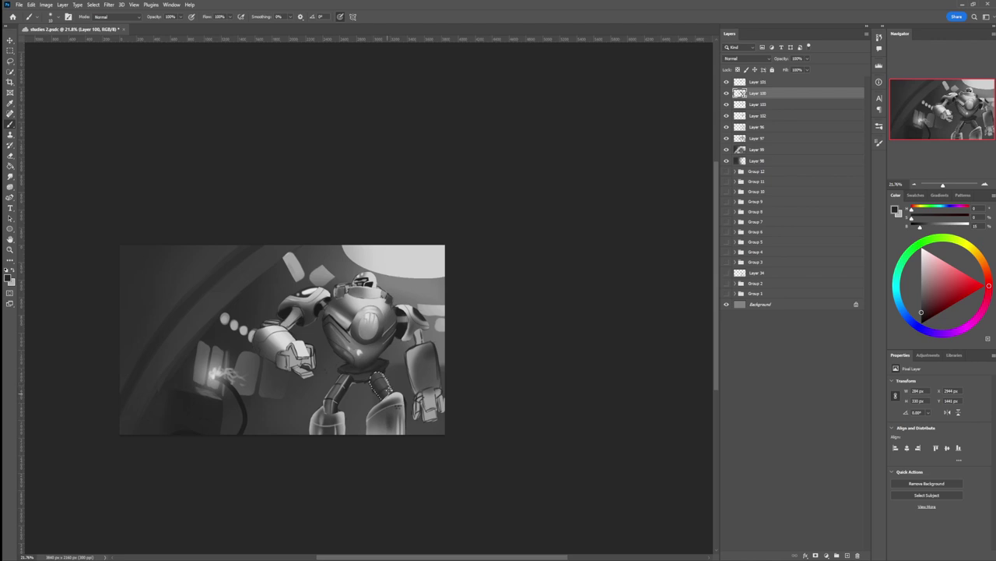
Step: Blend the upper leg with mid grey at 58% brightness using varied brush sizes, and clear the selection
{"action": "left_click", "coordinate": [388, 383], "text": "alt"}
{"action": "key", "text": "bracketright"}
{"action": "key", "text": "bracketright"}
{"action": "key", "text": "bracketleft"}
{"action": "key", "text": "bracketleft"}
{"action": "key", "text": "bracketleft"}
{"action": "key", "text": "bracketright"}
{"action": "key", "text": "bracketright"}
{"action": "key", "text": "bracketright"}
{"action": "key", "text": "bracketright"}
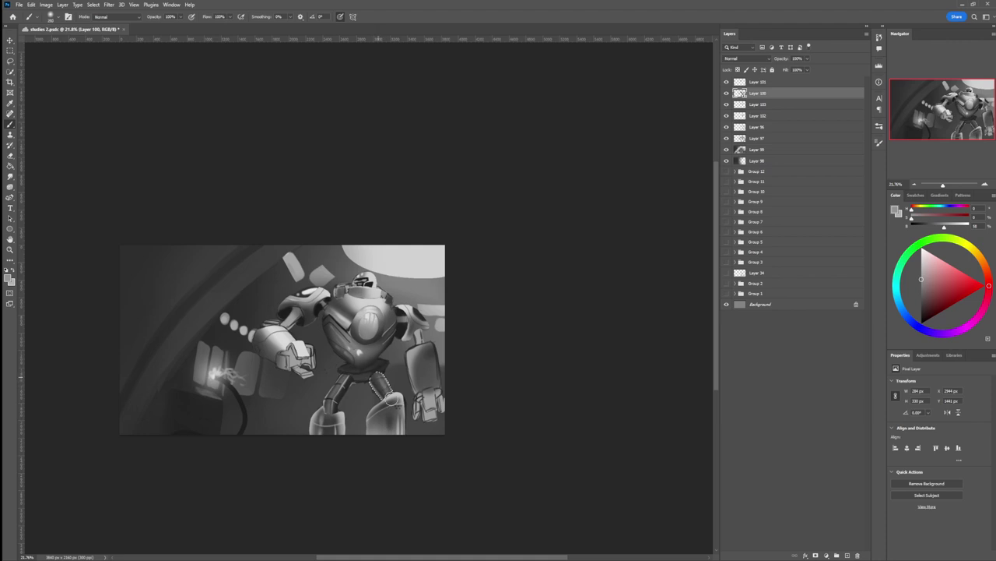
{"action": "key", "text": "l"}
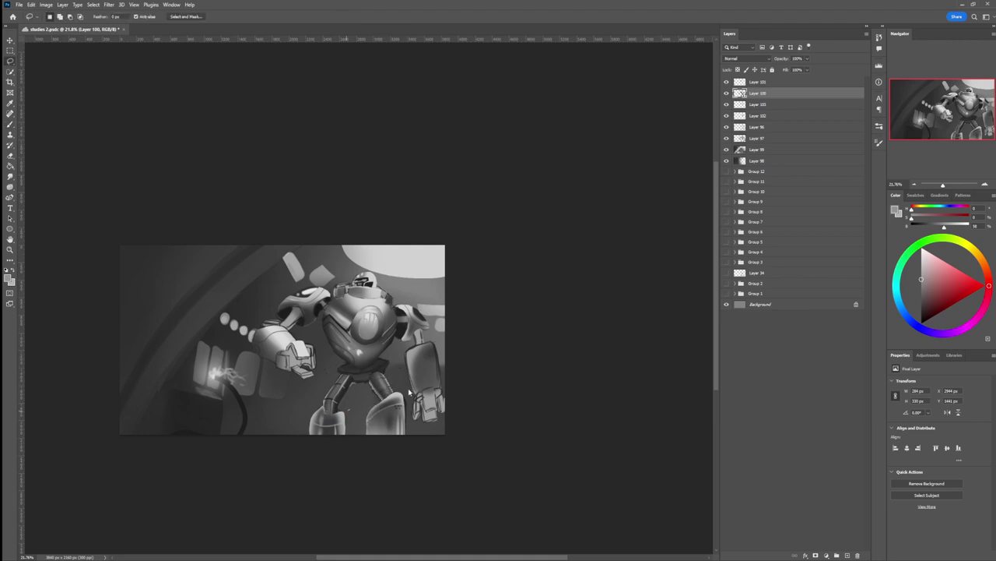
Step: Lasso the hanging arm's forearm and brush a light grey highlight at 82% brightness along its outer side
{"action": "key", "text": "z"}
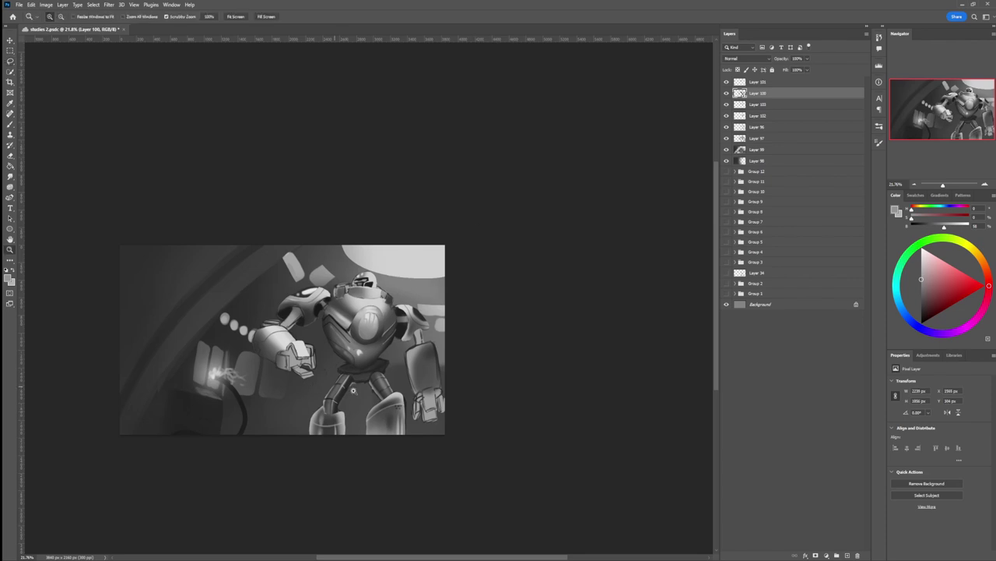
{"action": "left_click_drag", "start_coordinate": [359, 394], "coordinate": [319, 387]}
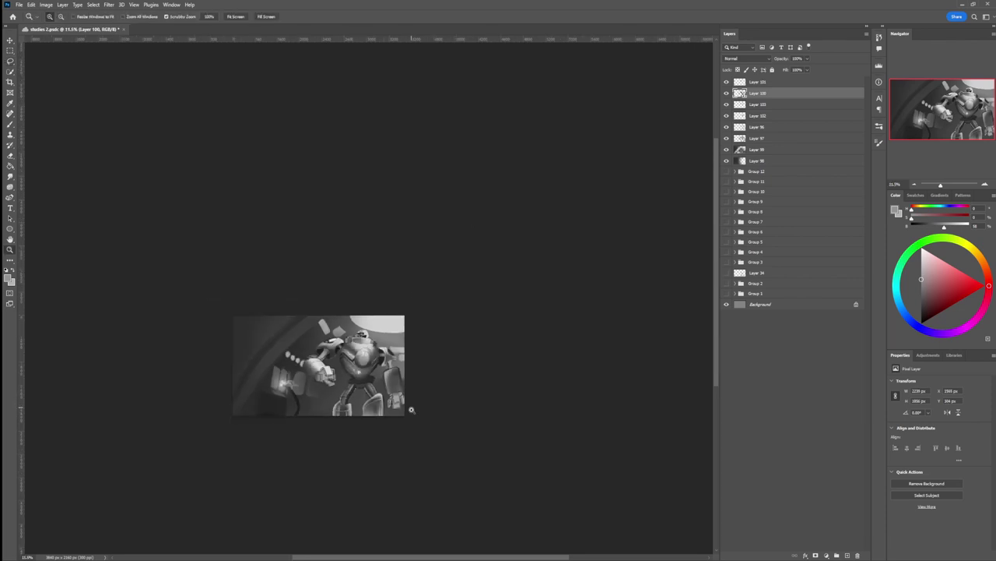
{"action": "left_click", "coordinate": [393, 382]}
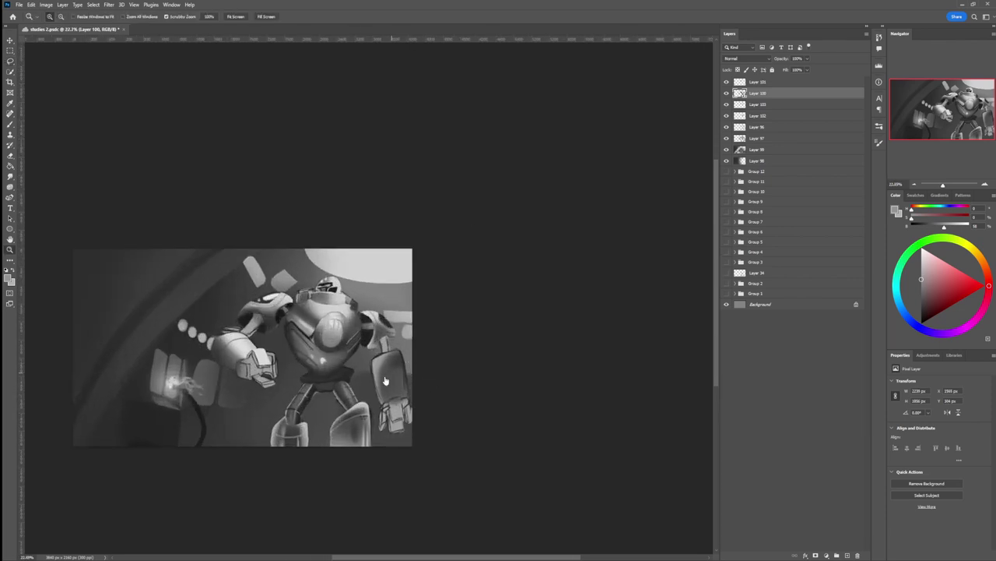
{"action": "key", "text": "l"}
{"action": "mouse_move", "coordinate": [376, 363]}
{"action": "left_mouse_down"}
{"action": "mouse_move", "coordinate": [402, 356]}
{"action": "mouse_move", "coordinate": [415, 405]}
{"action": "mouse_move", "coordinate": [399, 399]}
{"action": "mouse_move", "coordinate": [393, 411]}
{"action": "mouse_move", "coordinate": [381, 356]}
{"action": "left_mouse_up"}
{"action": "key", "text": "b"}
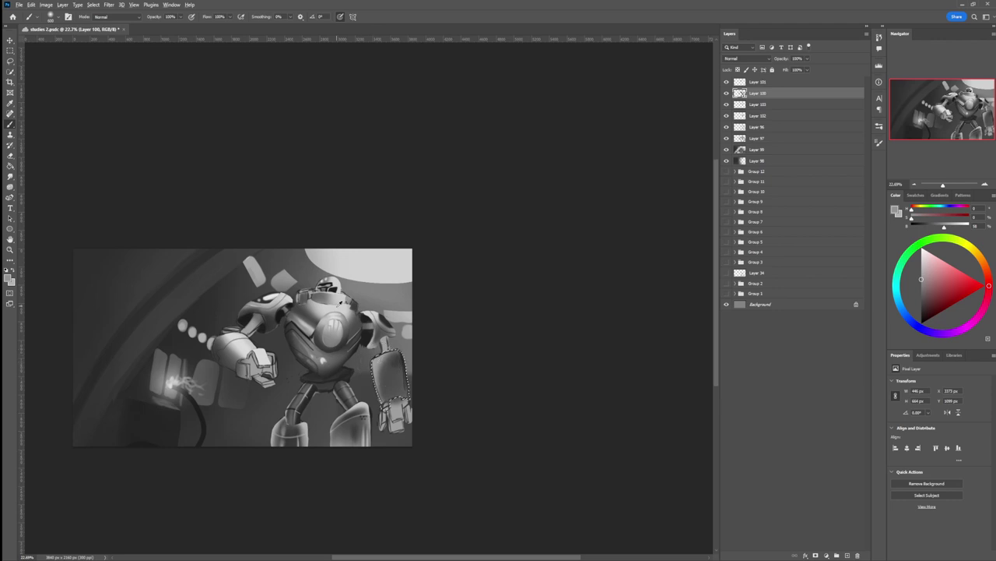
{"action": "left_click", "coordinate": [340, 303], "text": "alt"}
{"action": "mouse_move", "coordinate": [374, 354]}
{"action": "left_mouse_down"}
{"action": "mouse_move", "coordinate": [379, 401]}
{"action": "mouse_move", "coordinate": [374, 378]}
{"action": "left_mouse_up"}
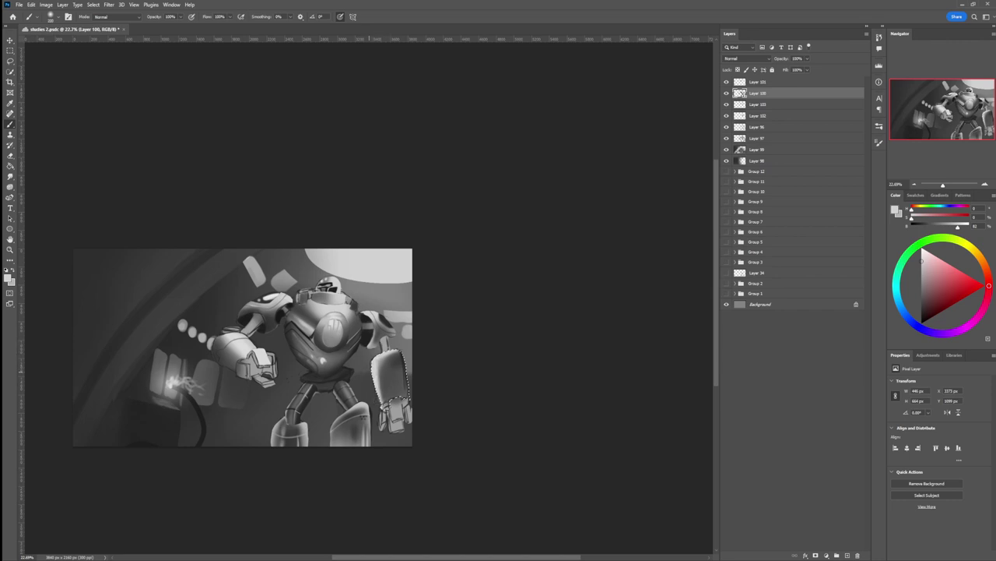
Step: Blend the forearm's highlight downward with grey sampled from its surface, and save the document
{"action": "left_click", "coordinate": [389, 373], "text": "alt"}
{"action": "left_click_drag", "start_coordinate": [377, 374], "coordinate": [380, 401]}
{"action": "key", "text": "ctrl+s"}
Step: Shade the forearm's lower edge and paint an oval inset near its top in near-black at 11% brightness
{"action": "left_click", "coordinate": [373, 331], "text": "alt"}
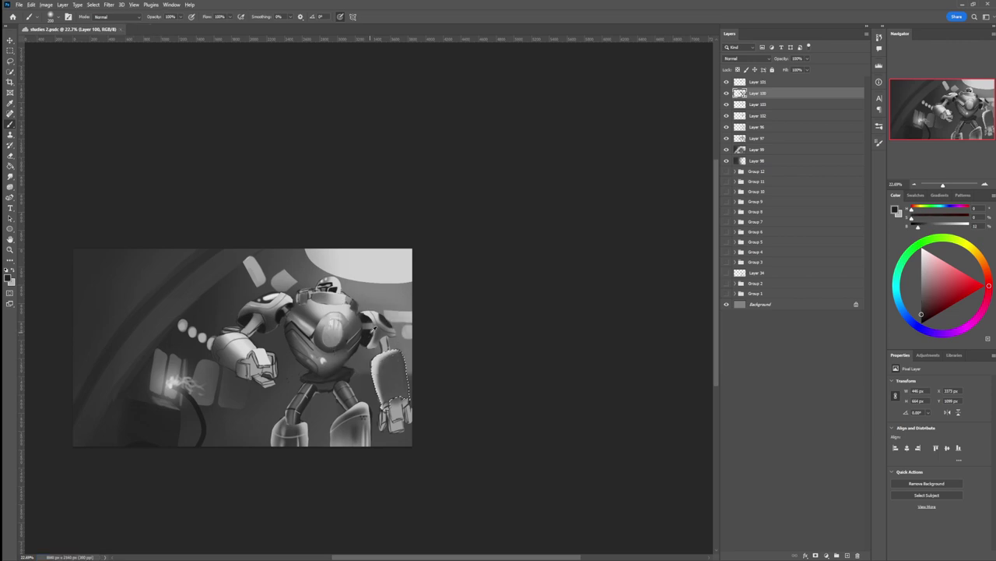
{"action": "left_click_drag", "start_coordinate": [391, 399], "coordinate": [405, 388]}
{"action": "key", "text": "]"}
{"action": "key", "text": "]"}
{"action": "key", "text": "]"}
{"action": "key", "text": "]"}
{"action": "key", "text": "]"}
{"action": "key", "text": "]"}
{"action": "key", "text": "["}
{"action": "key", "text": "["}
{"action": "key", "text": "["}
{"action": "key", "text": "["}
{"action": "key", "text": "["}
{"action": "key", "text": "["}
{"action": "key", "text": "["}
{"action": "key", "text": "["}
{"action": "key", "text": "["}
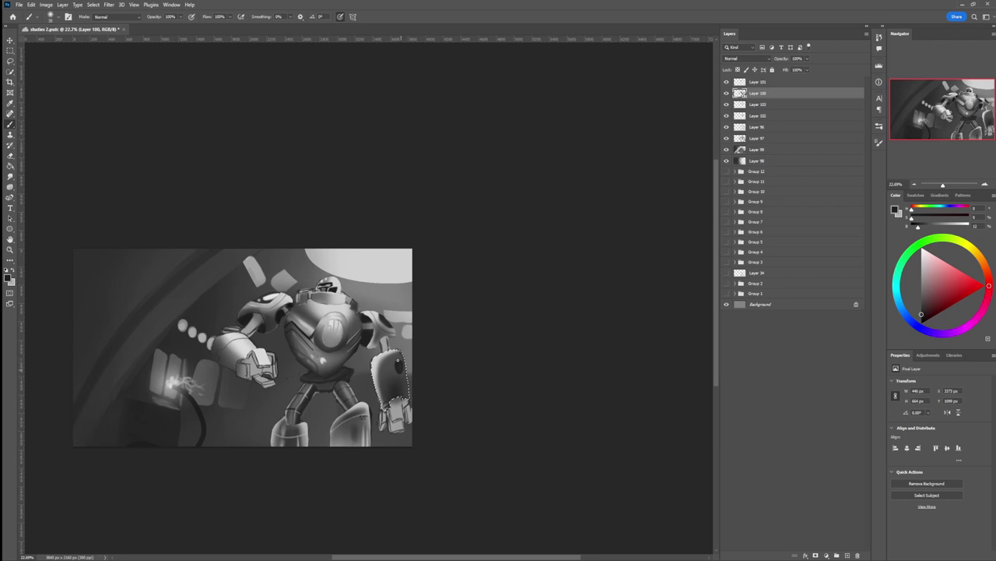
Step: Add light grey highlights at 76% brightness around the forearm and its inset with varied brush sizes, and clear the selection
{"action": "left_click", "coordinate": [389, 356], "text": "alt"}
{"action": "key", "text": "bracketright"}
{"action": "key", "text": "bracketright"}
{"action": "key", "text": "bracketright"}
{"action": "key", "text": "bracketright"}
{"action": "key", "text": "bracketright"}
{"action": "left_click_drag", "start_coordinate": [388, 358], "coordinate": [396, 356]}
{"action": "key", "text": "bracketleft"}
{"action": "key", "text": "bracketleft"}
{"action": "key", "text": "bracketleft"}
{"action": "key", "text": "bracketleft"}
{"action": "key", "text": "bracketleft"}
{"action": "key", "text": "bracketleft"}
{"action": "key", "text": "bracketleft"}
{"action": "key", "text": "bracketleft"}
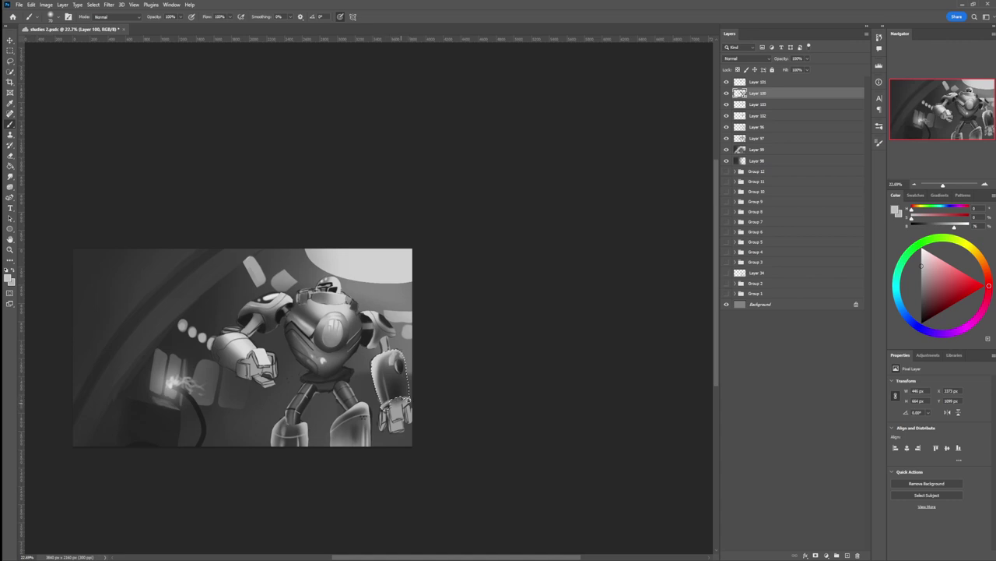
{"action": "key", "text": "ctrl+d"}
{"action": "key", "text": "l"}
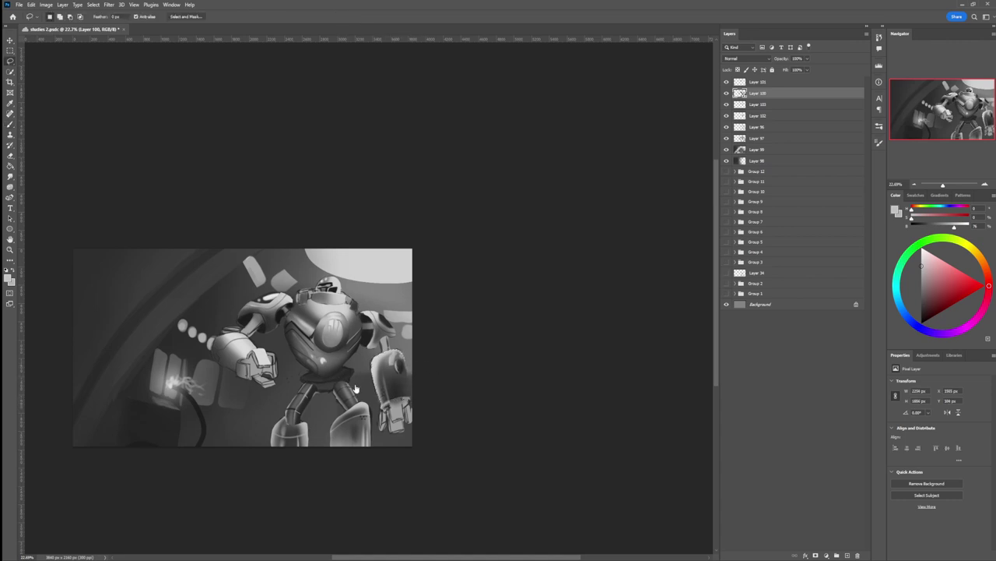
Step: Lasso the waist plate beneath the torso and brush it with near-black
{"action": "key", "text": "z"}
{"action": "left_click_drag", "start_coordinate": [390, 393], "coordinate": [367, 380]}
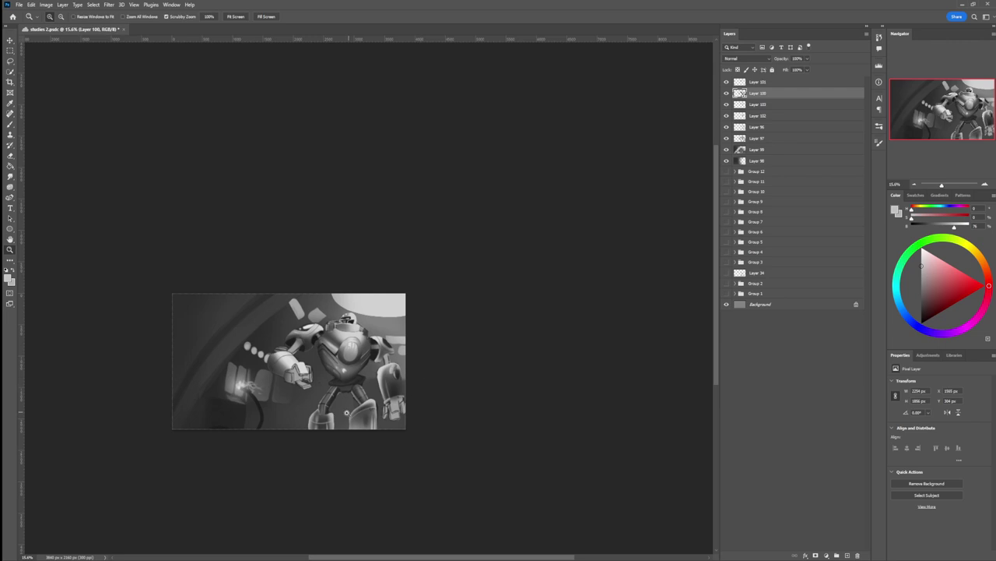
{"action": "left_click_drag", "start_coordinate": [349, 413], "coordinate": [366, 397]}
{"action": "key", "text": "l"}
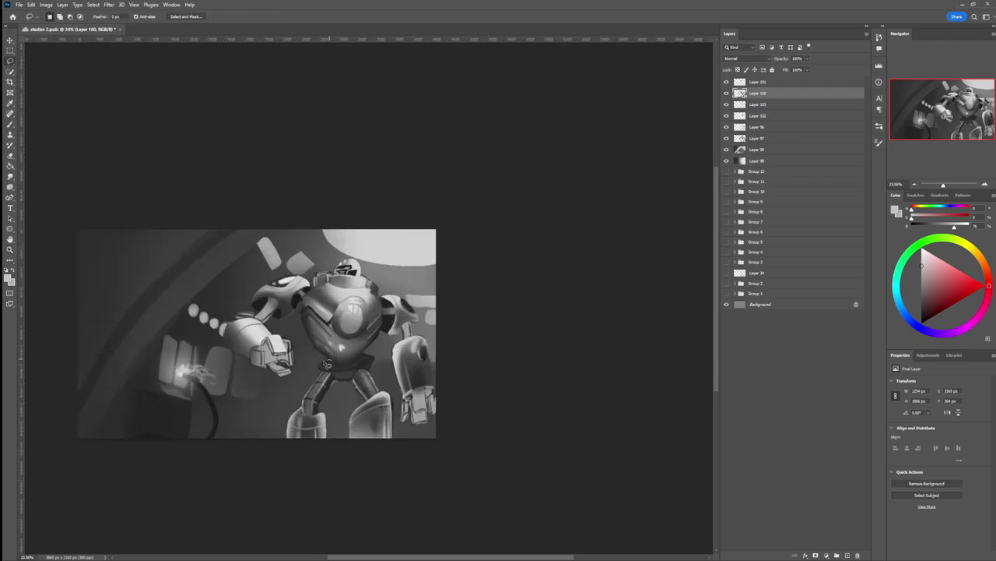
{"action": "mouse_move", "coordinate": [325, 362]}
{"action": "left_mouse_down"}
{"action": "mouse_move", "coordinate": [321, 374]}
{"action": "mouse_move", "coordinate": [352, 377]}
{"action": "mouse_move", "coordinate": [376, 364]}
{"action": "mouse_move", "coordinate": [366, 357]}
{"action": "mouse_move", "coordinate": [343, 365]}
{"action": "left_mouse_up"}
{"action": "key", "text": "b"}
{"action": "key", "text": "x"}
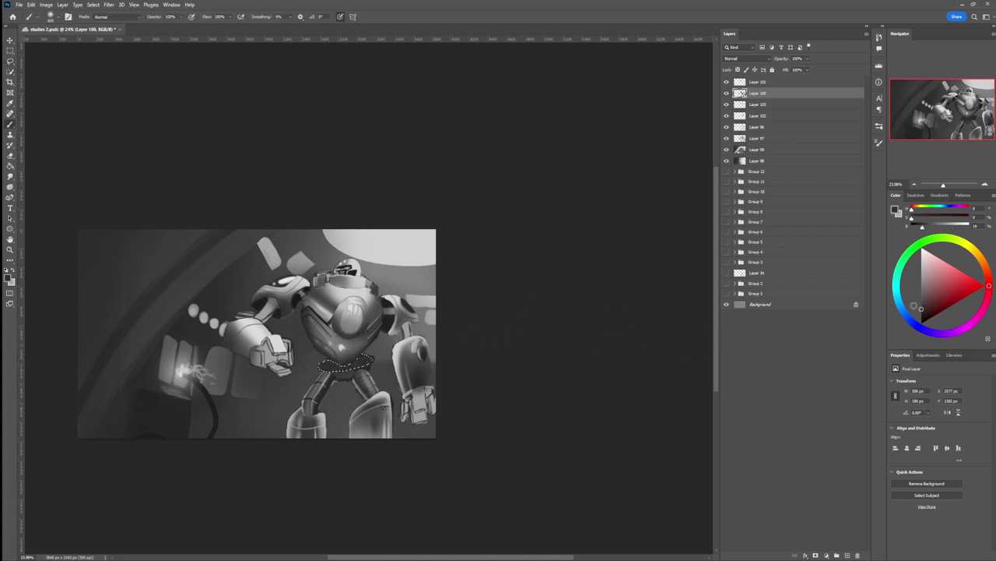
{"action": "left_click", "coordinate": [921, 313]}
Step: Shade the waist plate with greys at 53%, 35% and 10% brightness, and clear the selection
{"action": "left_click", "coordinate": [921, 283]}
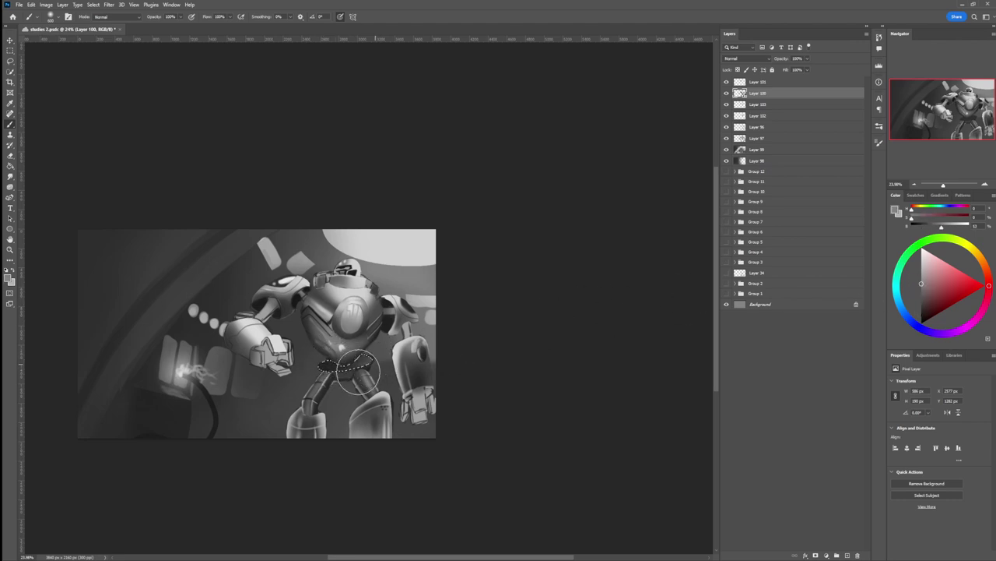
{"action": "left_click_drag", "start_coordinate": [358, 371], "coordinate": [360, 373]}
{"action": "left_click", "coordinate": [921, 296]}
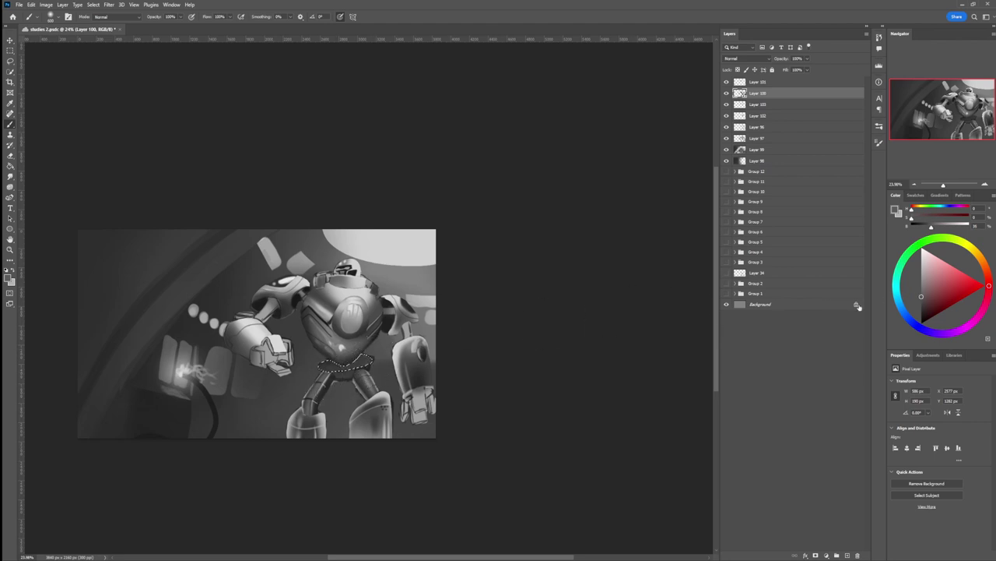
{"action": "left_click", "coordinate": [921, 316]}
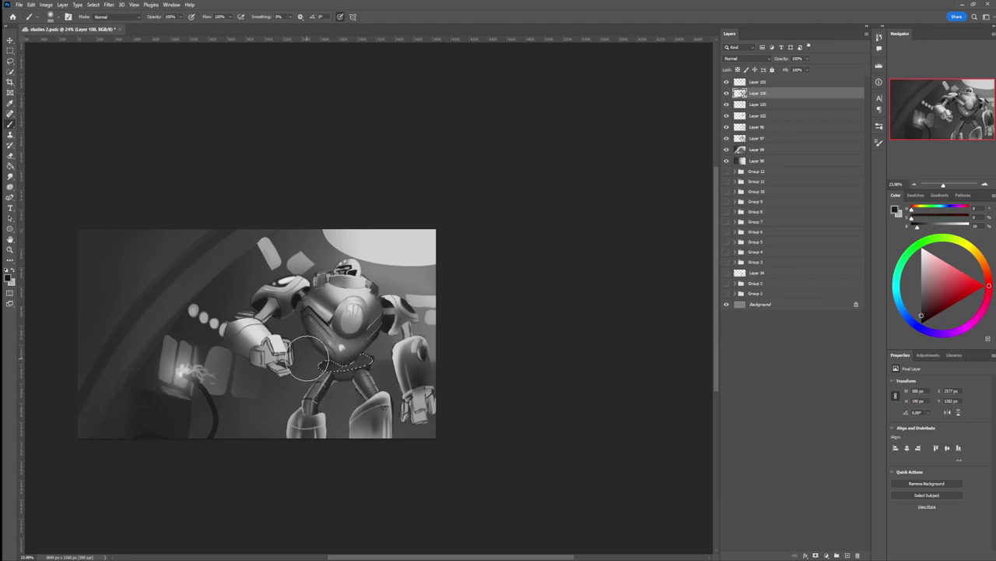
{"action": "key", "text": "l"}
{"action": "key", "text": "ctrl+d"}
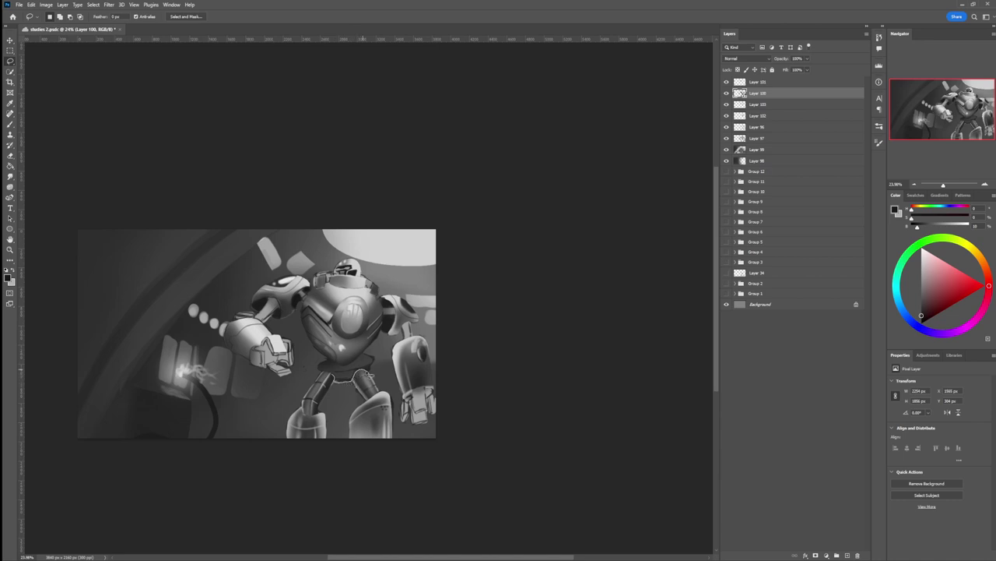
Step: Lasso the lower pelvis between the legs, shade it with greys at 35% and 18% brightness, and clear the selection
{"action": "mouse_move", "coordinate": [370, 376]}
{"action": "left_mouse_down"}
{"action": "mouse_move", "coordinate": [379, 364]}
{"action": "mouse_move", "coordinate": [351, 372]}
{"action": "left_mouse_up"}
{"action": "key", "text": "b"}
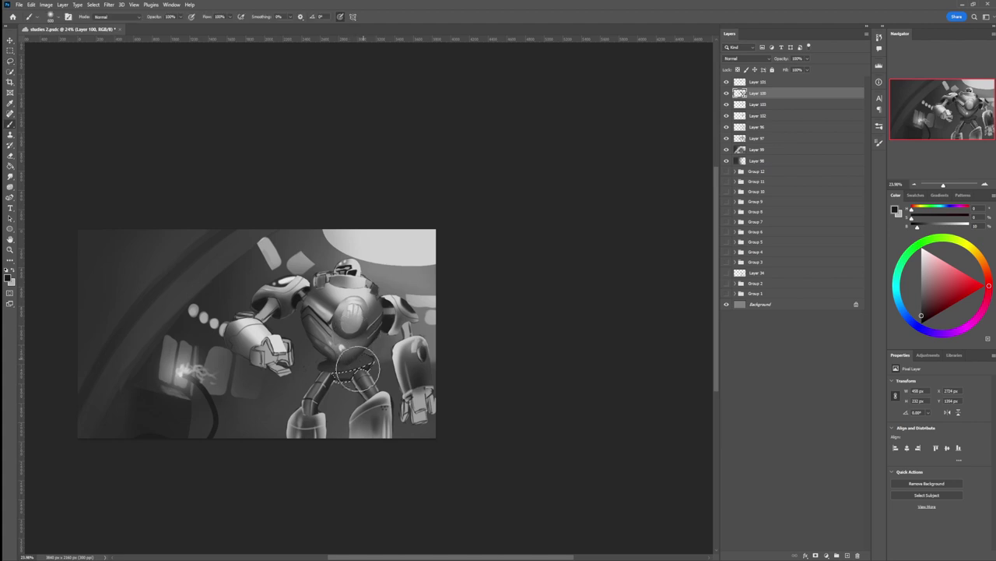
{"action": "left_click", "coordinate": [922, 295]}
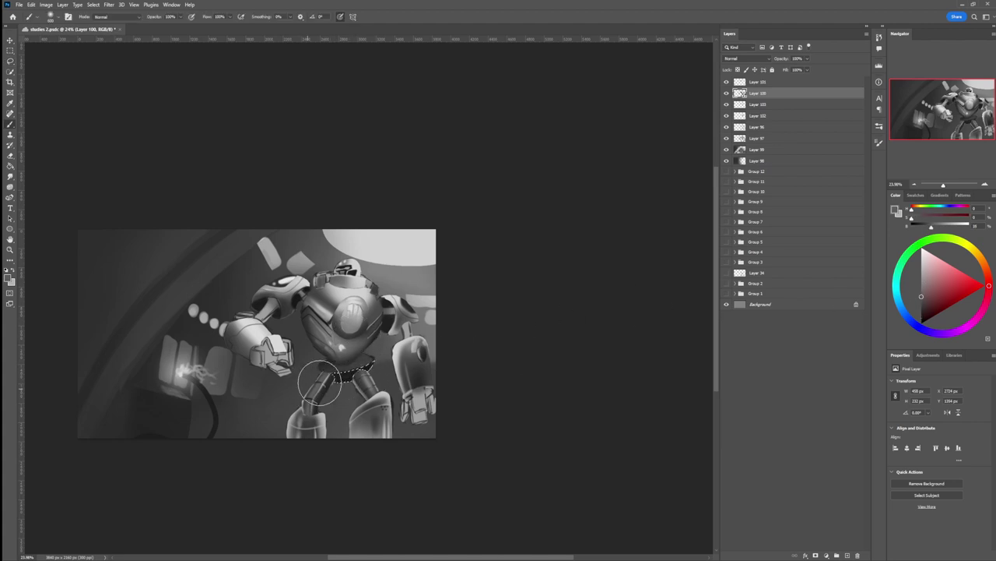
{"action": "left_click_drag", "start_coordinate": [322, 384], "coordinate": [334, 387]}
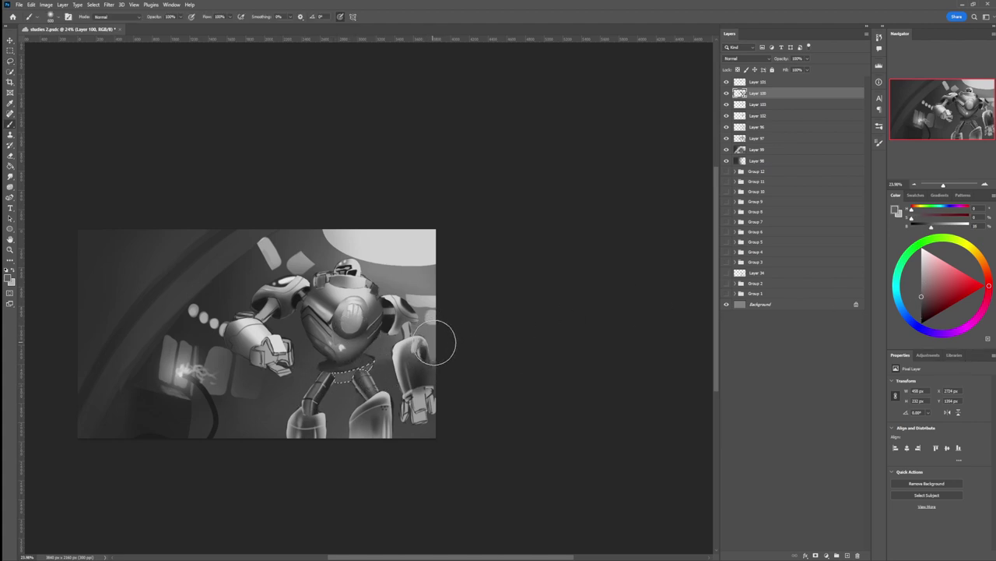
{"action": "left_click", "coordinate": [921, 309]}
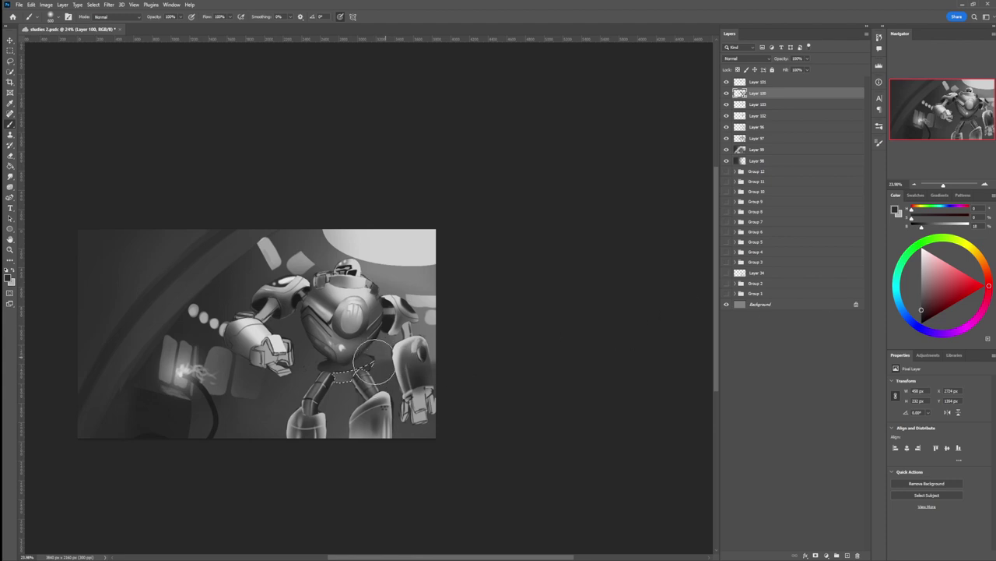
{"action": "left_click_drag", "start_coordinate": [354, 374], "coordinate": [365, 368]}
{"action": "key", "text": "ctrl+d"}
{"action": "key", "text": "l"}
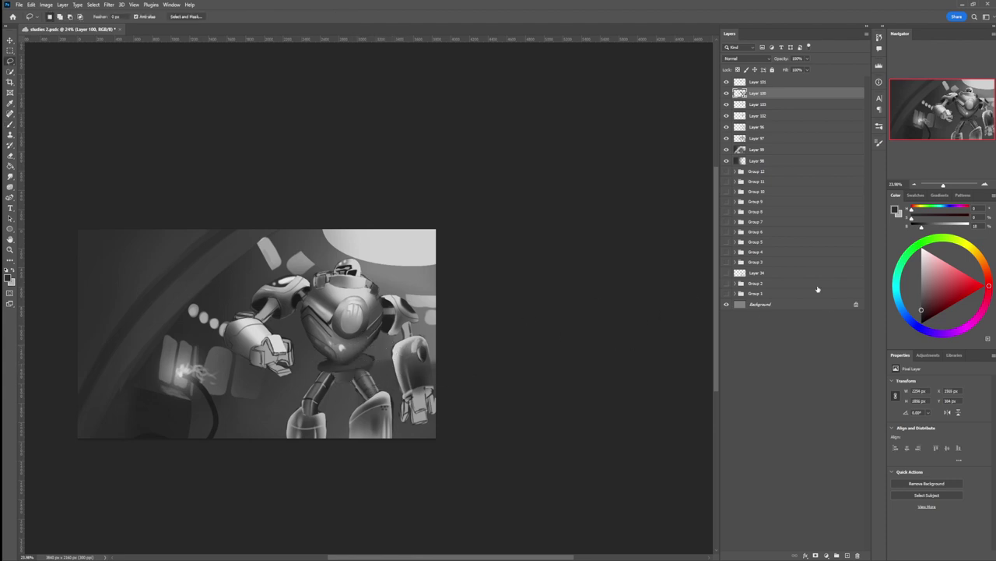
Step: Paint a thin mid grey highlight at 57% brightness along the pelvis's lower edge with a much smaller brush
{"action": "left_click", "coordinate": [921, 280]}
{"action": "key", "text": "b"}
{"action": "key", "text": "bracketleft"}
{"action": "key", "text": "bracketleft"}
{"action": "key", "text": "bracketleft"}
{"action": "key", "text": "bracketleft"}
{"action": "key", "text": "bracketleft"}
{"action": "key", "text": "bracketleft"}
{"action": "key", "text": "bracketleft"}
{"action": "key", "text": "bracketleft"}
{"action": "key", "text": "bracketleft"}
{"action": "key", "text": "bracketleft"}
{"action": "key", "text": "bracketleft"}
{"action": "key", "text": "bracketleft"}
{"action": "key", "text": "bracketleft"}
{"action": "key", "text": "bracketleft"}
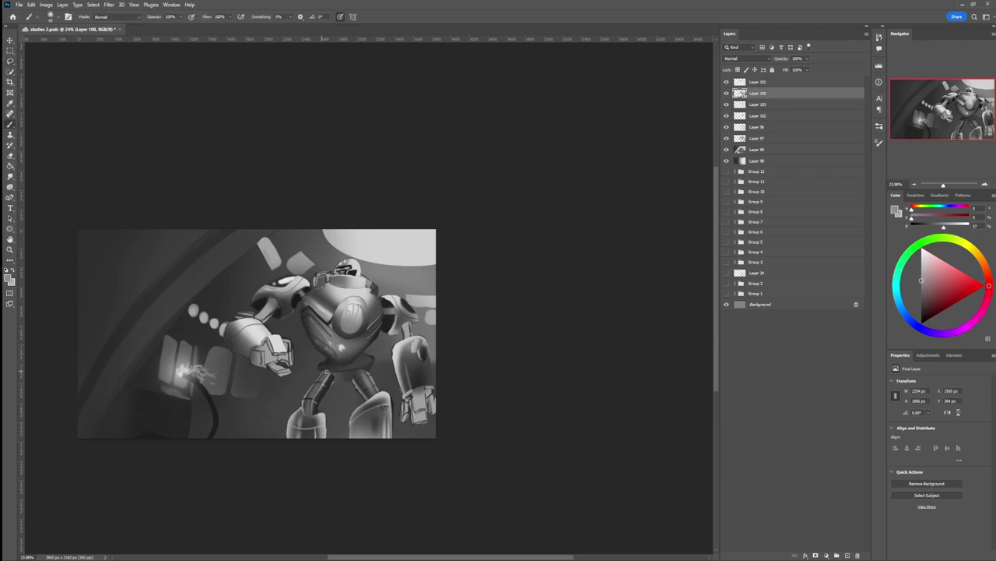
{"action": "left_click_drag", "start_coordinate": [345, 370], "coordinate": [341, 371]}
{"action": "left_click_drag", "start_coordinate": [864, 276], "coordinate": [892, 264]}
Step: Refine the waist with fine dark grey lines at 15% brightness and light grey highlights at 84% brightness
{"action": "left_click", "coordinate": [330, 361], "text": "alt"}
{"action": "key", "text": "["}
{"action": "key", "text": "["}
{"action": "key", "text": "["}
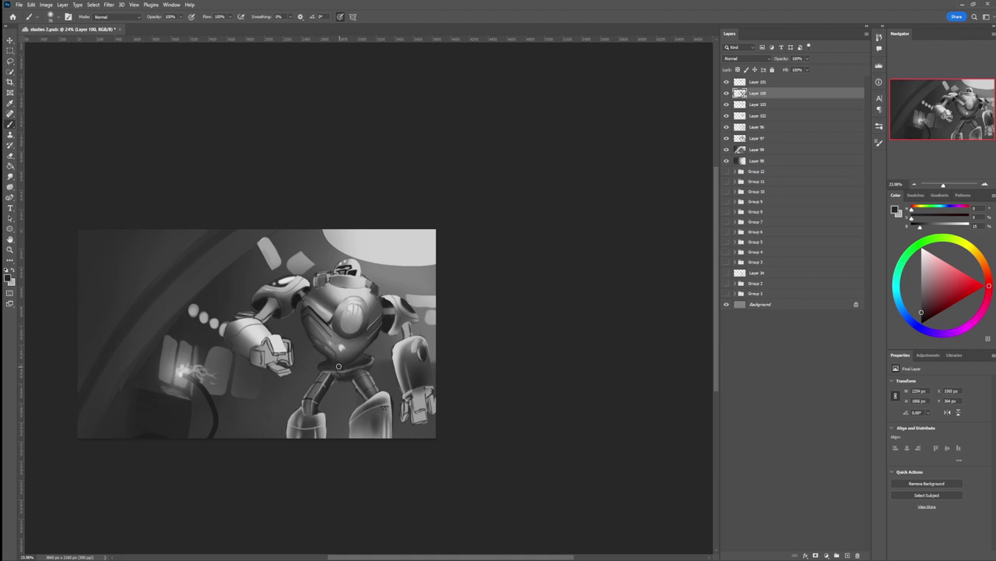
{"action": "left_click", "coordinate": [922, 258]}
Step: Lasso the side plane of the outstretched hand's upper plate, shade it in mid grey at 41% brightness, and clear the selection
{"action": "key", "text": "ctrl+space"}
{"action": "left_click_drag", "start_coordinate": [335, 403], "coordinate": [274, 403]}
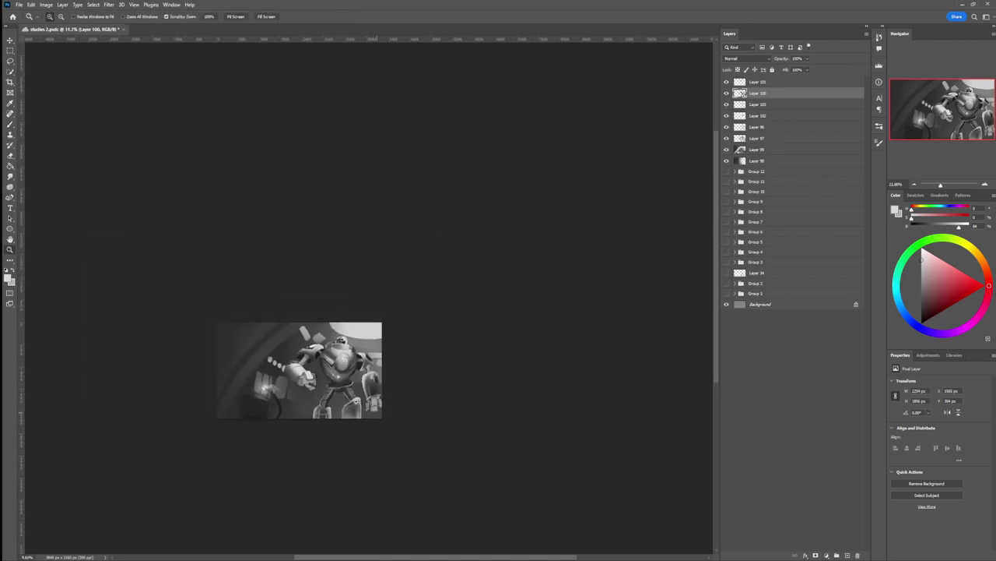
{"action": "left_click_drag", "start_coordinate": [364, 406], "coordinate": [341, 406]}
{"action": "left_click_drag", "start_coordinate": [344, 443], "coordinate": [380, 442]}
{"action": "left_click_drag", "start_coordinate": [308, 434], "coordinate": [294, 431]}
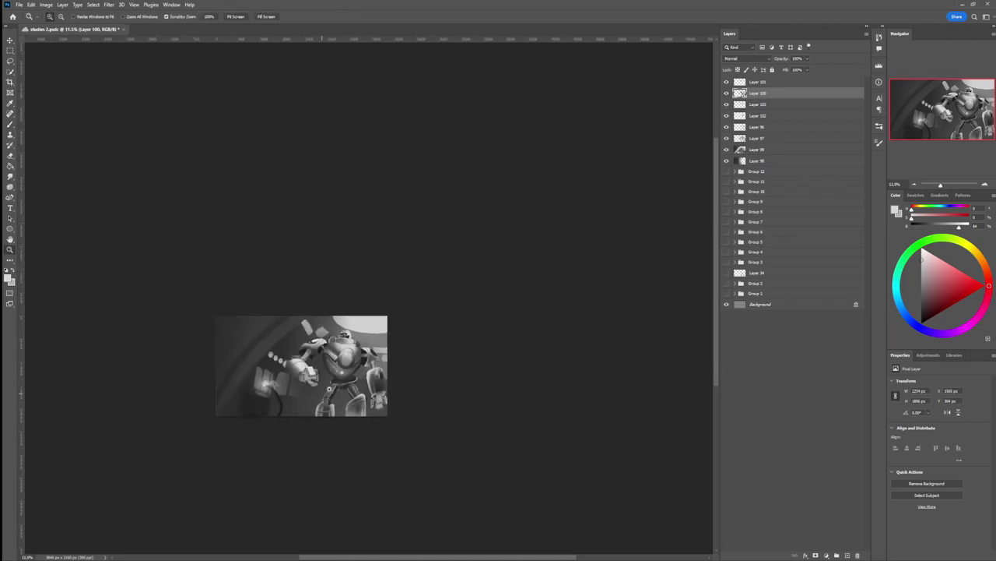
{"action": "left_click_drag", "start_coordinate": [297, 391], "coordinate": [334, 389]}
{"action": "mouse_move", "coordinate": [373, 357]}
{"action": "left_mouse_down"}
{"action": "mouse_move", "coordinate": [322, 383]}
{"action": "mouse_move", "coordinate": [343, 379]}
{"action": "left_mouse_up"}
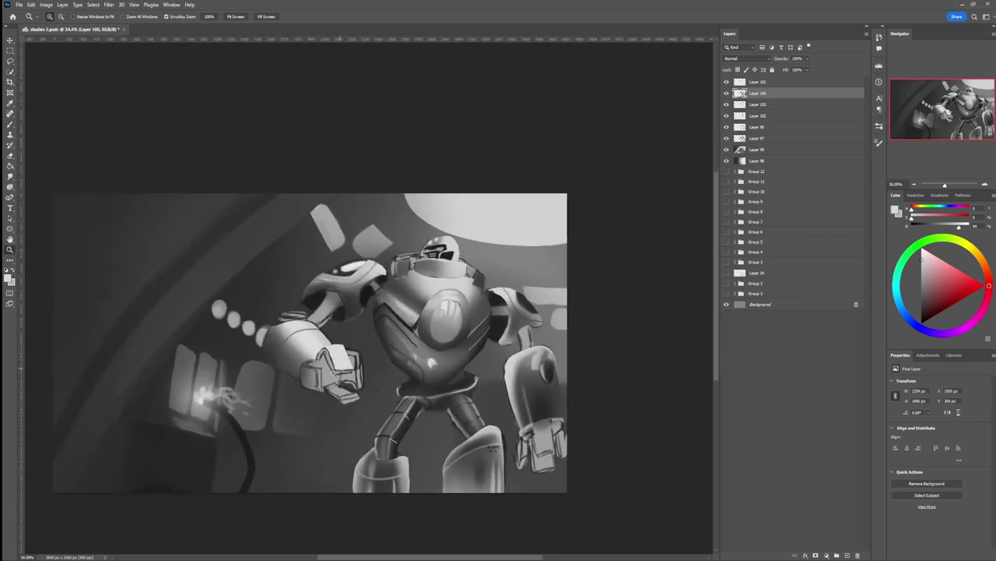
{"action": "key", "text": "l"}
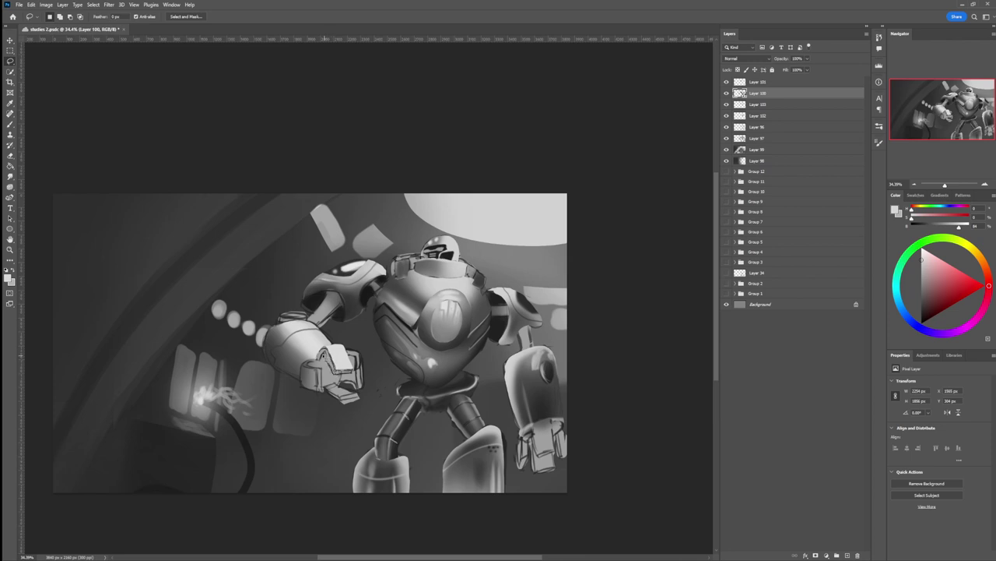
{"action": "left_click_drag", "start_coordinate": [326, 354], "coordinate": [325, 359]}
{"action": "key", "text": "b"}
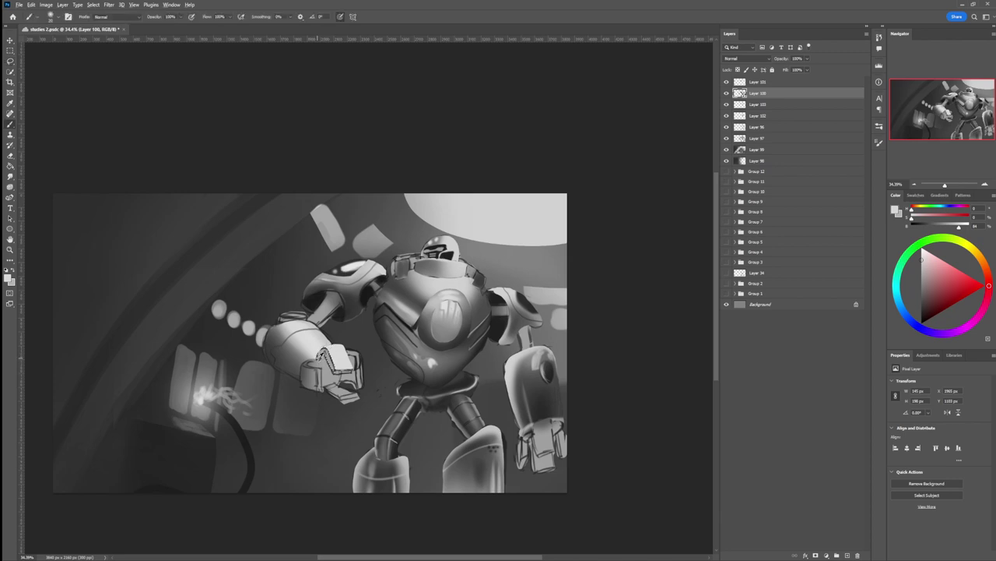
{"action": "left_click", "coordinate": [323, 358], "text": "alt"}
{"action": "key", "text": "l"}
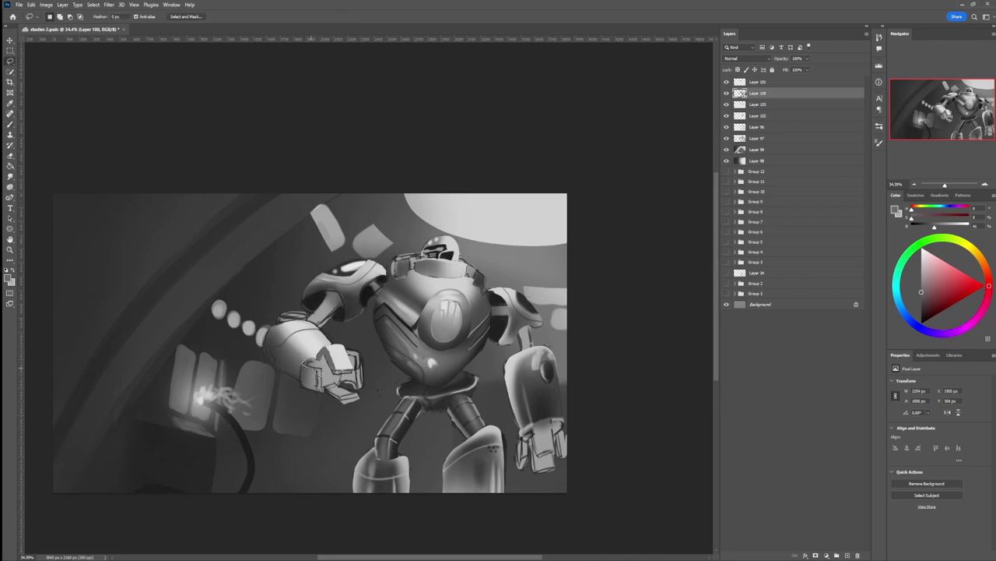
Step: Lasso the narrow top plane of the outstretched hand's side block, shade it in light grey at 76% brightness, and clear the selection
{"action": "left_click_drag", "start_coordinate": [323, 353], "coordinate": [319, 363]}
{"action": "key", "text": "b"}
{"action": "left_click", "coordinate": [312, 356], "text": "alt"}
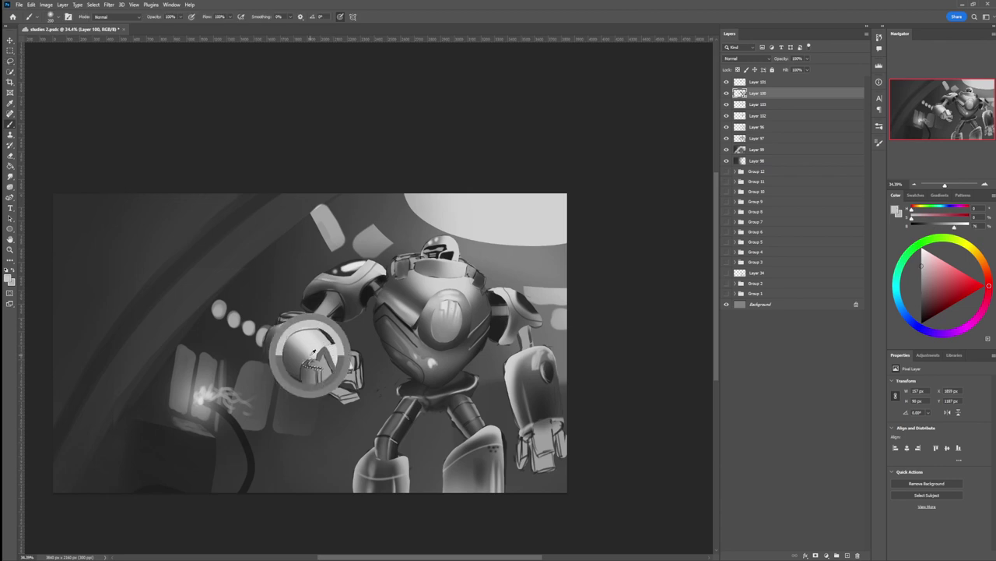
{"action": "key", "text": "l"}
{"action": "key", "text": "ctrl+d"}
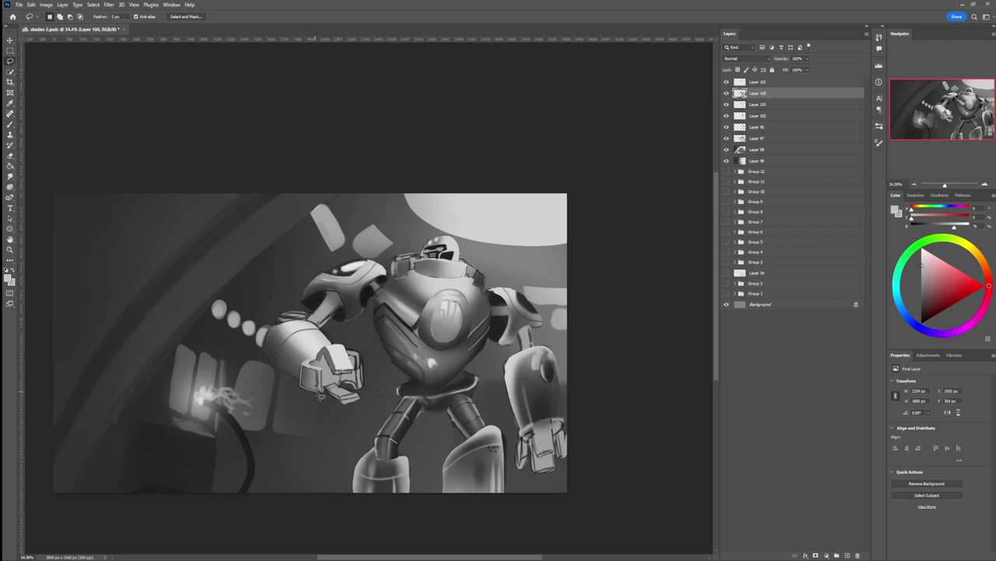
Step: Lasso the front face of the hand's side block, shade it in mid grey at 51% brightness with a larger brush, and clear the selection
{"action": "left_click_drag", "start_coordinate": [308, 372], "coordinate": [315, 389]}
{"action": "key", "text": "b"}
{"action": "left_click", "coordinate": [313, 379], "text": "alt"}
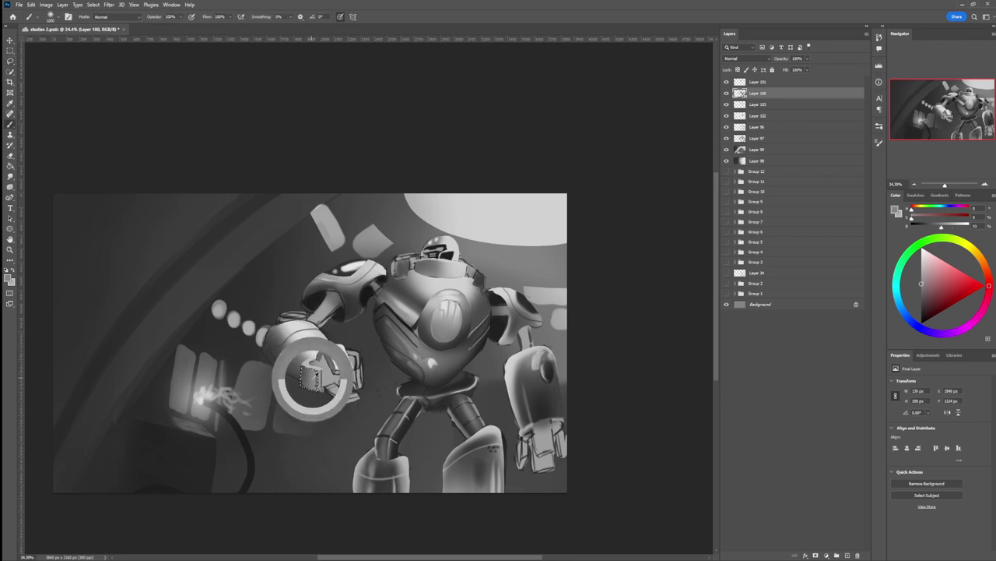
{"action": "key", "text": "bracketright"}
{"action": "key", "text": "bracketright"}
{"action": "key", "text": "bracketright"}
{"action": "left_click_drag", "start_coordinate": [321, 394], "coordinate": [291, 378]}
{"action": "key", "text": "ctrl+d"}
Step: Lasso the outermost finger of the outstretched hand, shade it in light grey, and clear the selection
{"action": "key", "text": "l"}
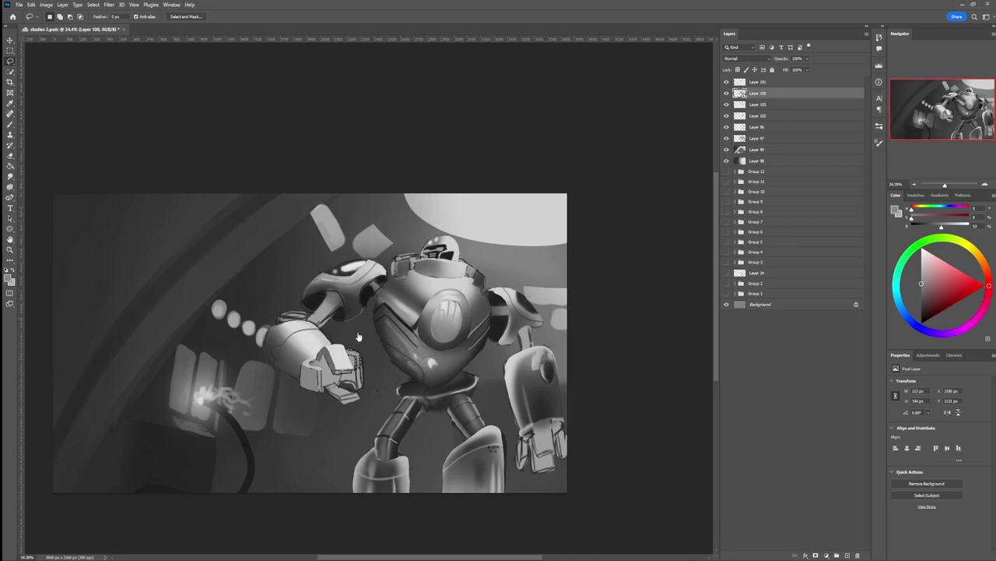
{"action": "key", "text": "b"}
{"action": "left_click", "coordinate": [343, 360], "text": "alt"}
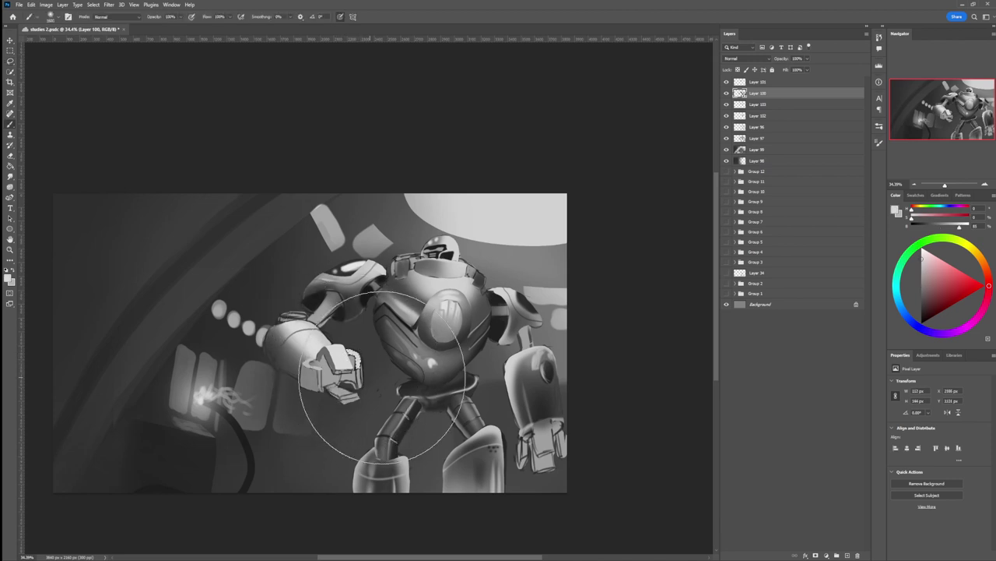
{"action": "key", "text": "l"}
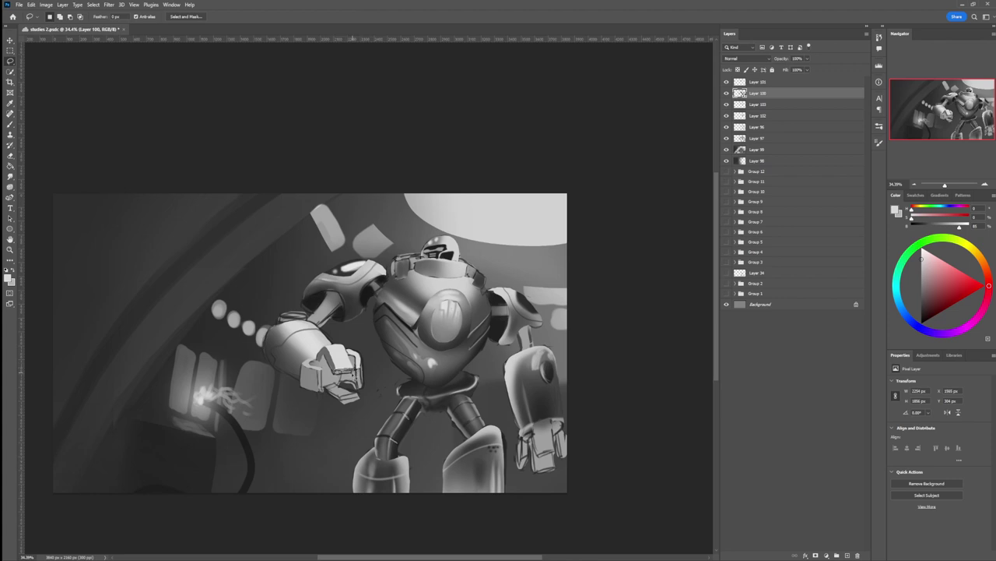
Step: Lasso the undersides of the hand's fingers and lower digit together, shade them in mid grey at 41% brightness, and clear the selection
{"action": "mouse_move", "coordinate": [348, 373]}
{"action": "left_mouse_down"}
{"action": "mouse_move", "coordinate": [325, 392]}
{"action": "mouse_move", "coordinate": [322, 380]}
{"action": "left_mouse_up"}
{"action": "key", "text": "shift"}
{"action": "mouse_move", "coordinate": [362, 378]}
{"action": "left_mouse_down"}
{"action": "mouse_move", "coordinate": [358, 370]}
{"action": "mouse_move", "coordinate": [348, 399]}
{"action": "mouse_move", "coordinate": [357, 400]}
{"action": "mouse_move", "coordinate": [347, 399]}
{"action": "left_mouse_up"}
{"action": "key", "text": "b"}
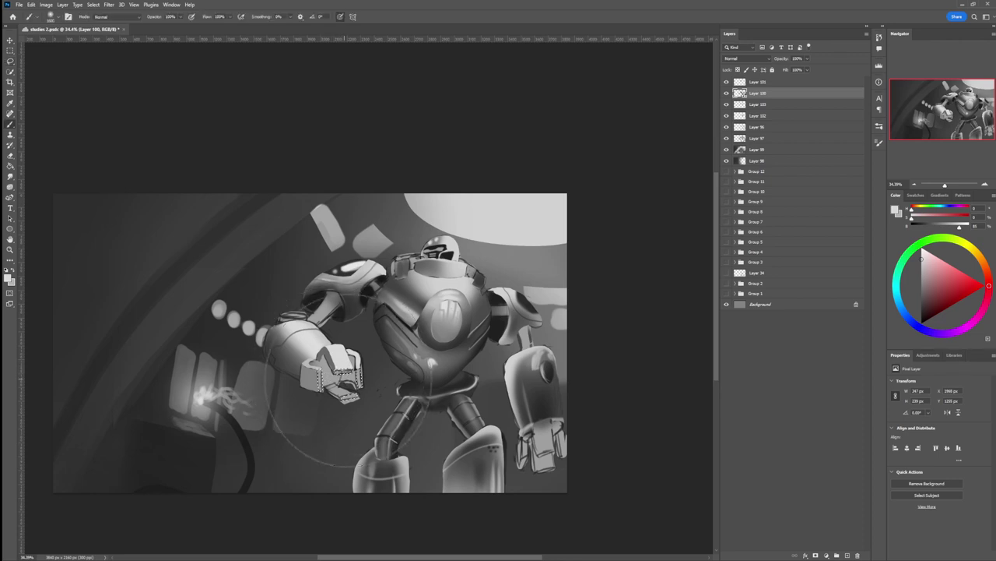
{"action": "key", "text": "["}
{"action": "key", "text": "["}
{"action": "key", "text": "["}
{"action": "key", "text": "["}
{"action": "key", "text": "["}
{"action": "left_click", "coordinate": [336, 360], "text": "alt"}
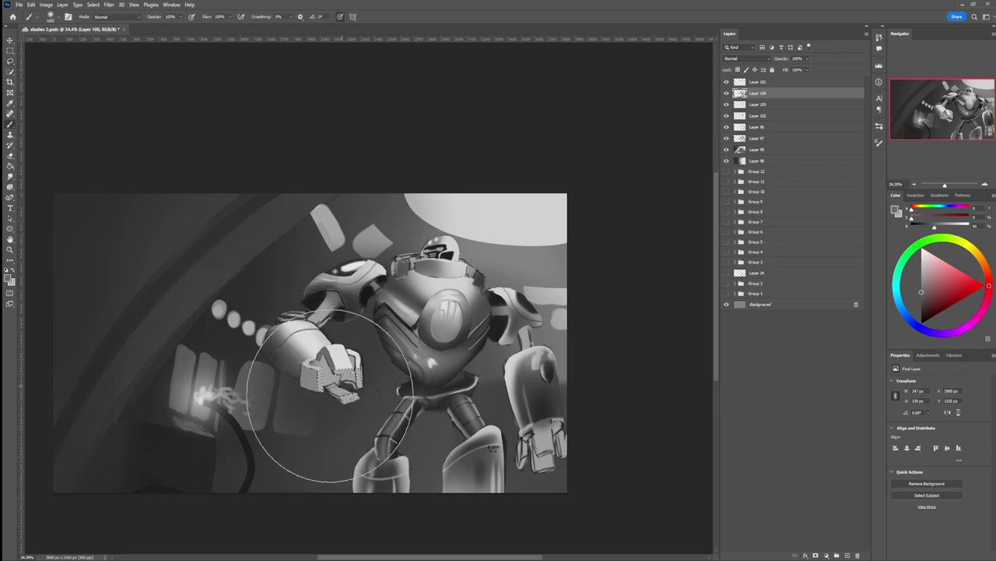
{"action": "key", "text": "l"}
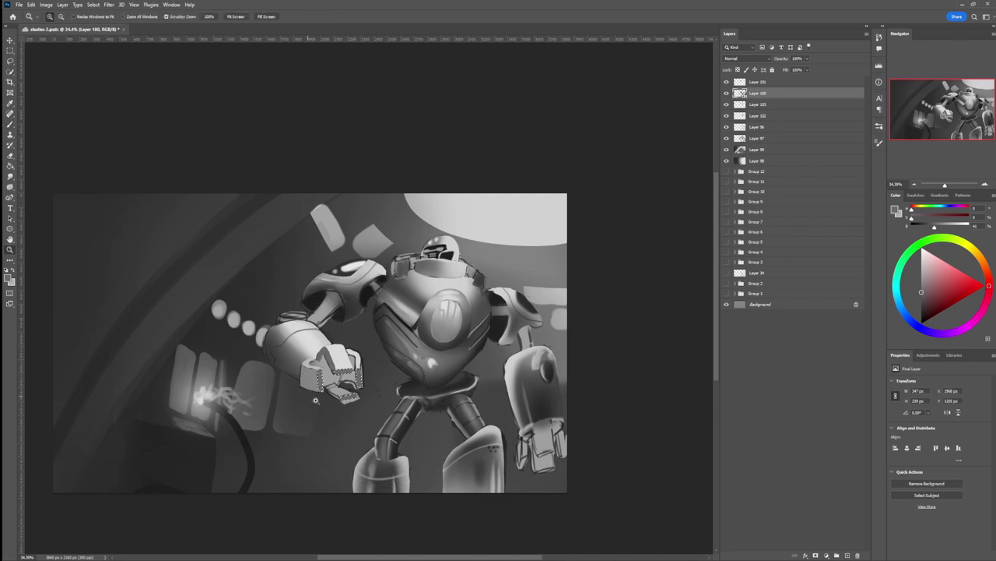
{"action": "scroll", "coordinate": [342, 395], "scroll_direction": "down", "scroll_amount": 2}
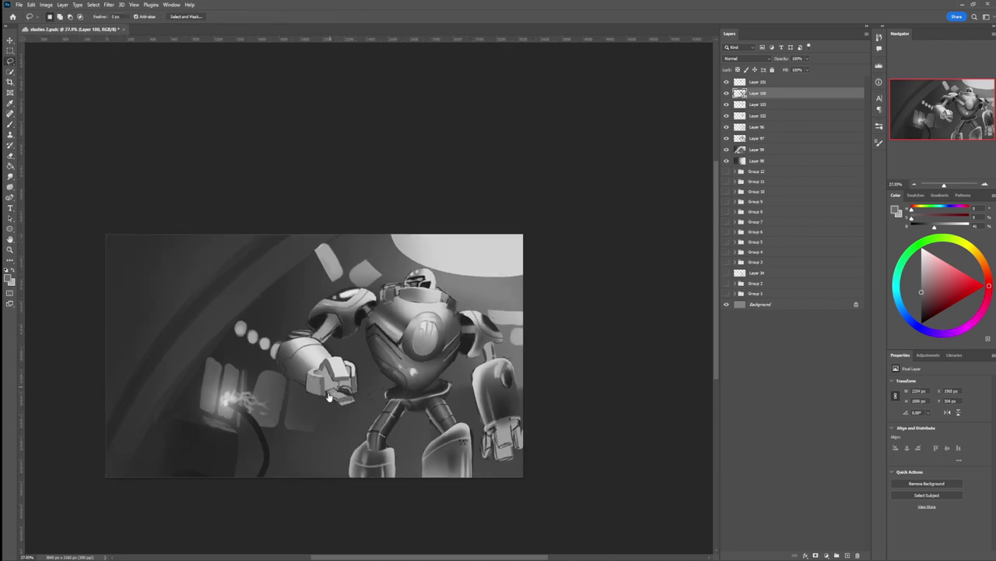
Step: Add a new layer and paint near-white lightning at 89% brightness from a burst in the robot's palm to the glowing cable end
{"action": "key", "text": "b"}
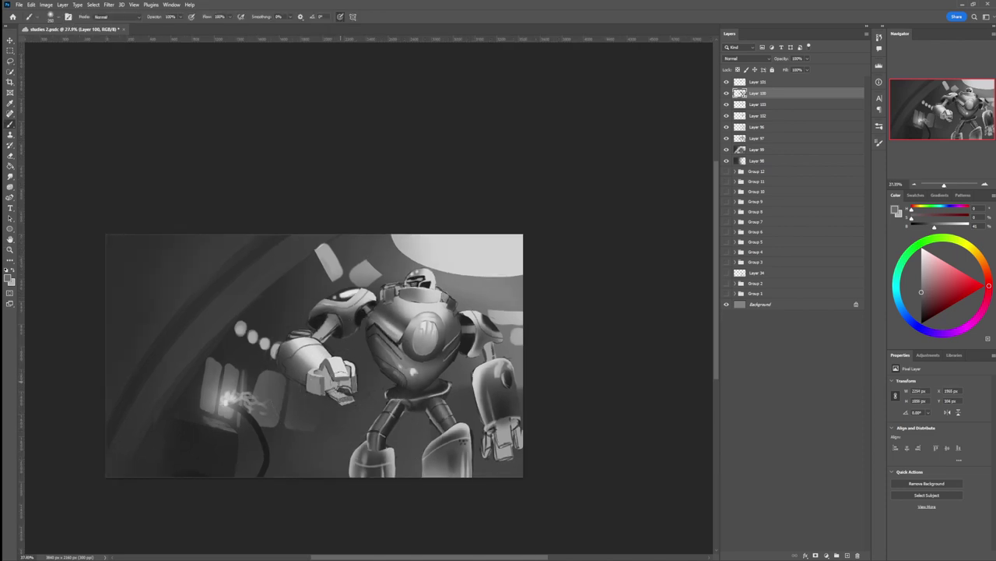
{"action": "key", "text": "ctrl+shift+alt+n"}
{"action": "left_click_drag", "start_coordinate": [913, 280], "coordinate": [923, 257]}
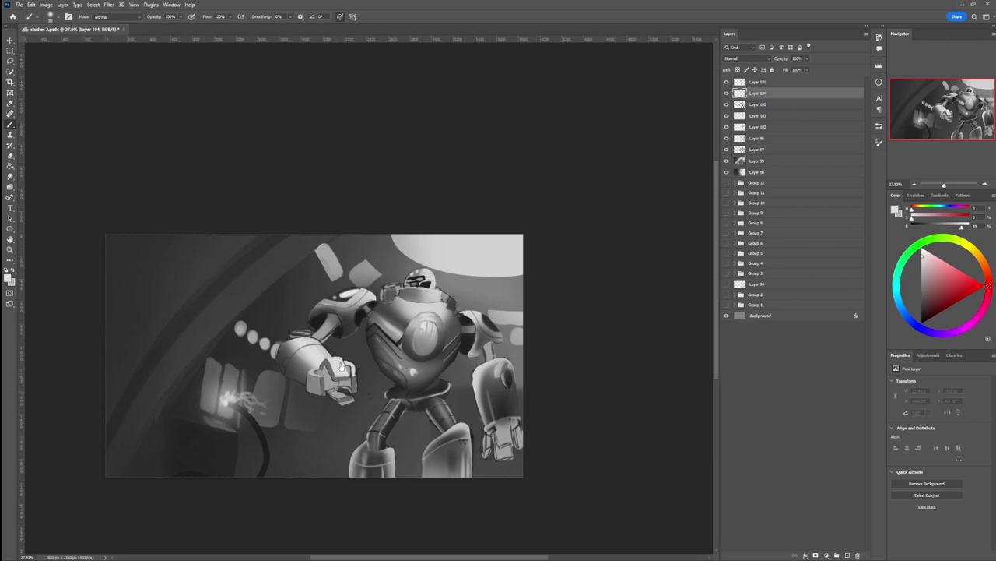
{"action": "key", "text": "."}
{"action": "left_click", "coordinate": [326, 386]}
{"action": "left_click_drag", "start_coordinate": [331, 383], "coordinate": [355, 395]}
{"action": "mouse_move", "coordinate": [327, 383]}
{"action": "left_mouse_down"}
{"action": "mouse_move", "coordinate": [305, 401]}
{"action": "mouse_move", "coordinate": [331, 405]}
{"action": "mouse_move", "coordinate": [315, 391]}
{"action": "mouse_move", "coordinate": [243, 397]}
{"action": "left_mouse_up"}
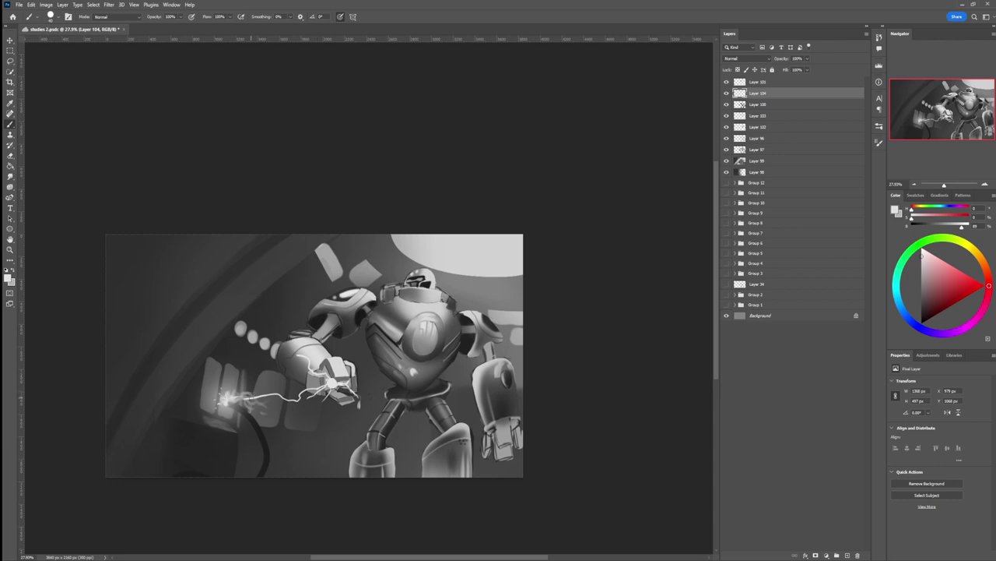
{"action": "mouse_move", "coordinate": [249, 397]}
{"action": "left_mouse_down"}
{"action": "mouse_move", "coordinate": [271, 422]}
{"action": "mouse_move", "coordinate": [288, 394]}
{"action": "left_mouse_up"}
Step: Trim the lightning bolt with a much smaller eraser and add thin forked branches around it and the hand
{"action": "key", "text": "e"}
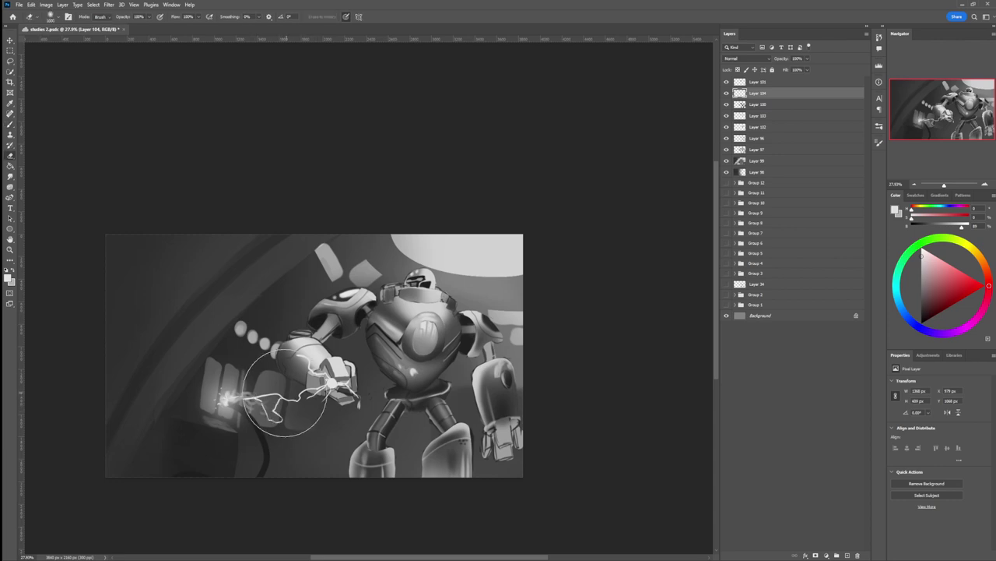
{"action": "key", "text": "bracketleft"}
{"action": "key", "text": "bracketleft"}
{"action": "key", "text": "bracketleft"}
{"action": "key", "text": "bracketleft"}
{"action": "key", "text": "bracketleft"}
{"action": "key", "text": "bracketleft"}
{"action": "key", "text": "bracketleft"}
{"action": "key", "text": "bracketleft"}
{"action": "key", "text": "bracketleft"}
{"action": "key", "text": "bracketleft"}
{"action": "key", "text": "bracketleft"}
{"action": "key", "text": "bracketleft"}
{"action": "key", "text": "bracketleft"}
{"action": "key", "text": "bracketleft"}
{"action": "key", "text": "bracketleft"}
{"action": "key", "text": "bracketleft"}
{"action": "key", "text": "bracketleft"}
{"action": "key", "text": "bracketleft"}
{"action": "left_click_drag", "start_coordinate": [270, 393], "coordinate": [258, 393]}
{"action": "key", "text": "b"}
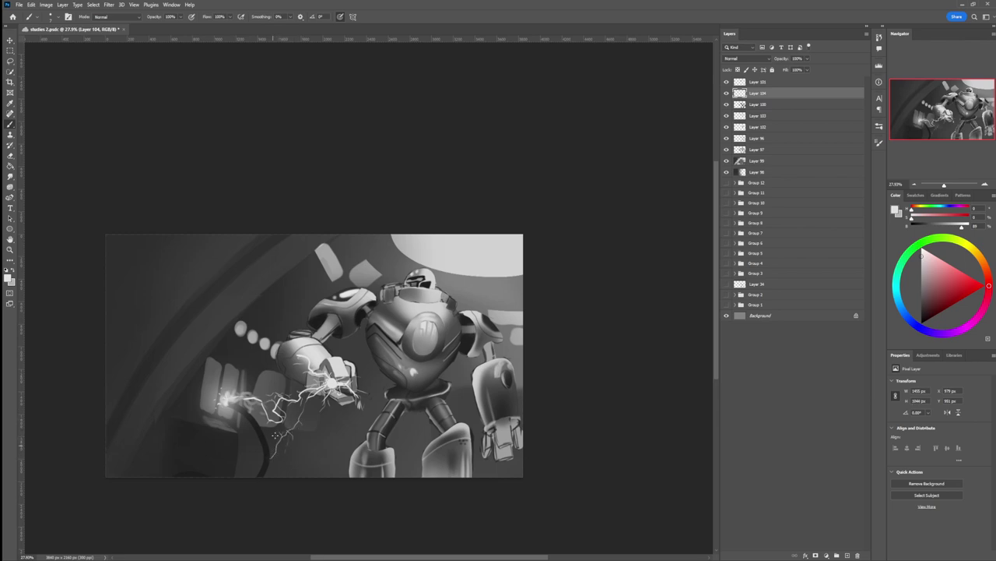
Step: Lasso the curved dark cable and extend the selection up to its sparking end
{"action": "key", "text": "l"}
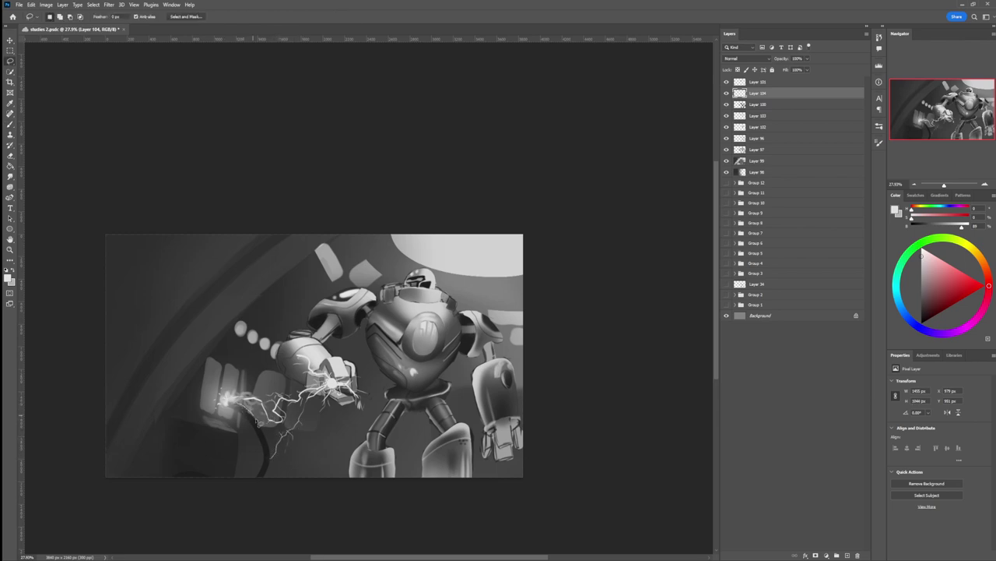
{"action": "mouse_move", "coordinate": [270, 442]}
{"action": "left_mouse_down"}
{"action": "mouse_move", "coordinate": [274, 467]}
{"action": "mouse_move", "coordinate": [259, 483]}
{"action": "mouse_move", "coordinate": [269, 451]}
{"action": "mouse_move", "coordinate": [232, 402]}
{"action": "left_mouse_up"}
{"action": "key", "text": "b"}
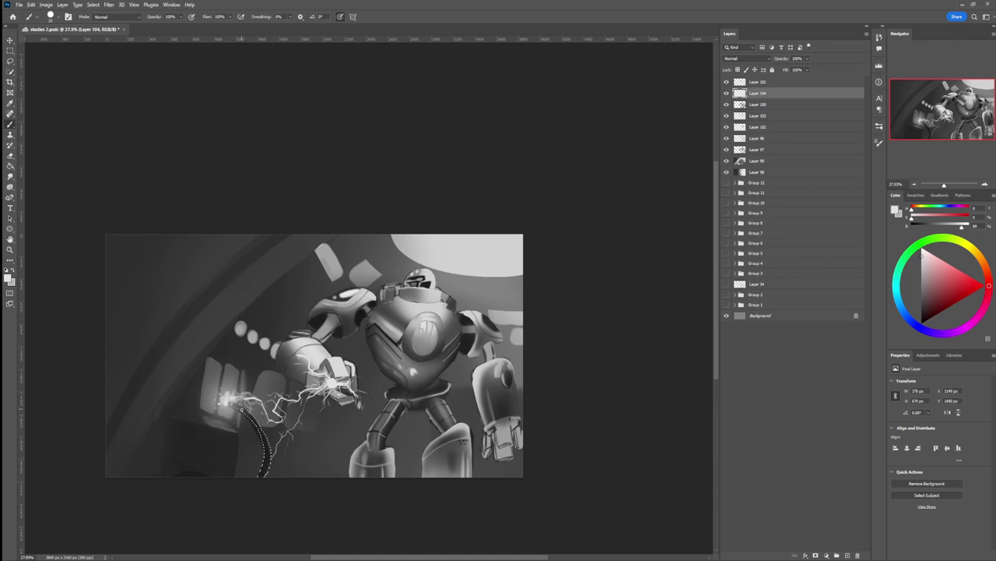
{"action": "key", "text": "l"}
{"action": "mouse_move", "coordinate": [227, 396]}
{"action": "left_mouse_down"}
{"action": "mouse_move", "coordinate": [271, 461]}
{"action": "mouse_move", "coordinate": [272, 438]}
{"action": "mouse_move", "coordinate": [232, 401]}
{"action": "left_mouse_up"}
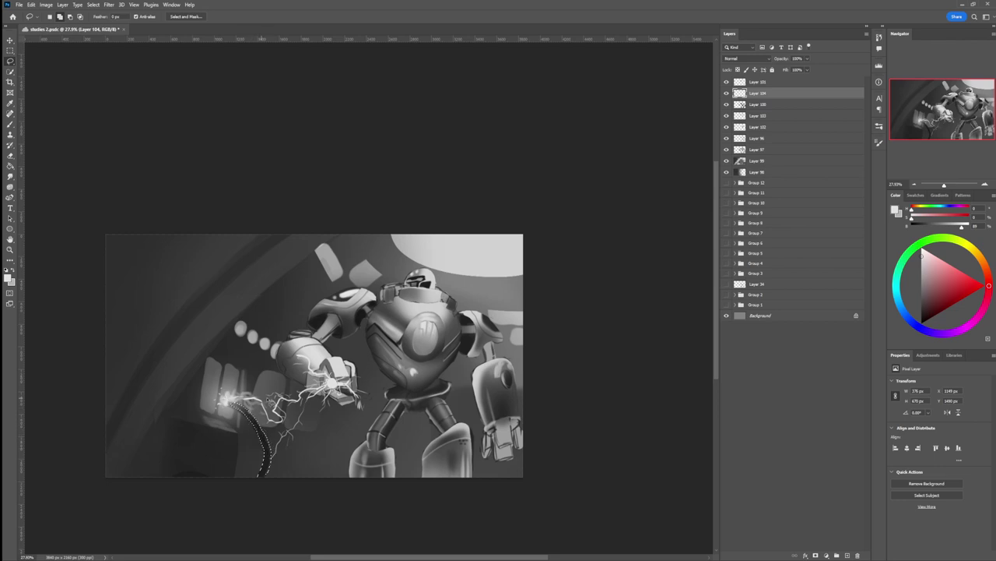
Step: Paint a near-white rim light along the selected cable at 89% brightness with a reduced brush size, and clear the selection
{"action": "key", "text": "b"}
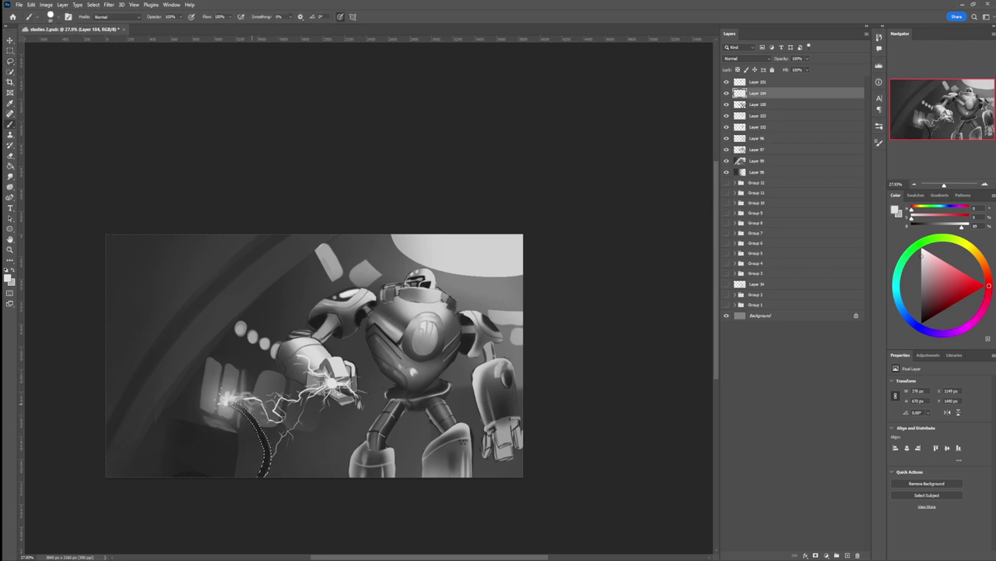
{"action": "left_click_drag", "start_coordinate": [241, 406], "coordinate": [255, 422]}
{"action": "left_click", "coordinate": [547, 332]}
{"action": "key", "text": "bracketleft"}
{"action": "key", "text": "bracketleft"}
{"action": "key", "text": "bracketleft"}
{"action": "key", "text": "bracketleft"}
{"action": "key", "text": "bracketleft"}
{"action": "mouse_move", "coordinate": [248, 409]}
{"action": "left_mouse_down"}
{"action": "mouse_move", "coordinate": [270, 443]}
{"action": "mouse_move", "coordinate": [257, 485]}
{"action": "left_mouse_up"}
{"action": "key", "text": "l"}
{"action": "key", "text": "ctrl+d"}
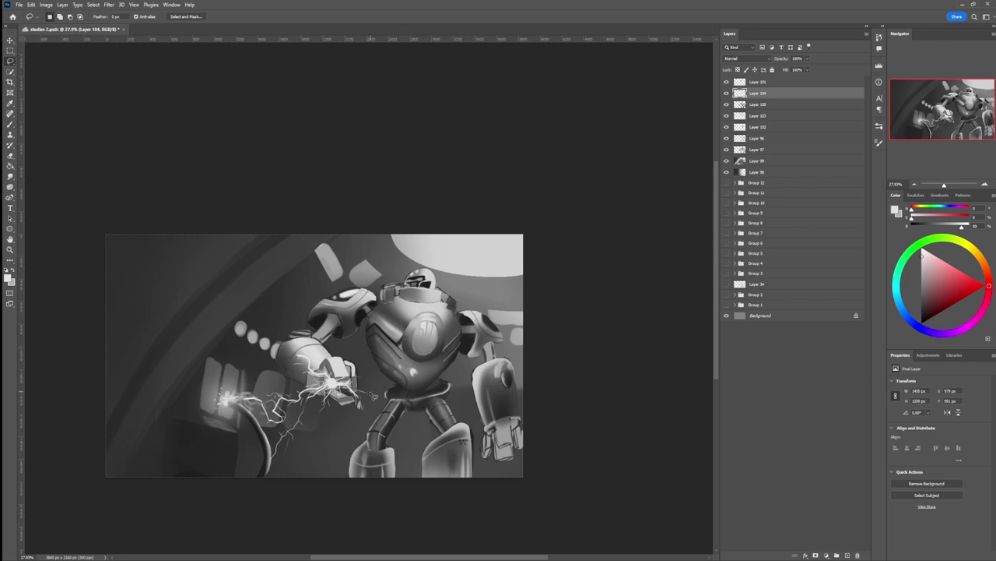
Step: Paint a soft near-white glow over the burst in the robot's palm and toward its fingers
{"action": "key", "text": "z"}
{"action": "left_click_drag", "start_coordinate": [380, 400], "coordinate": [336, 399]}
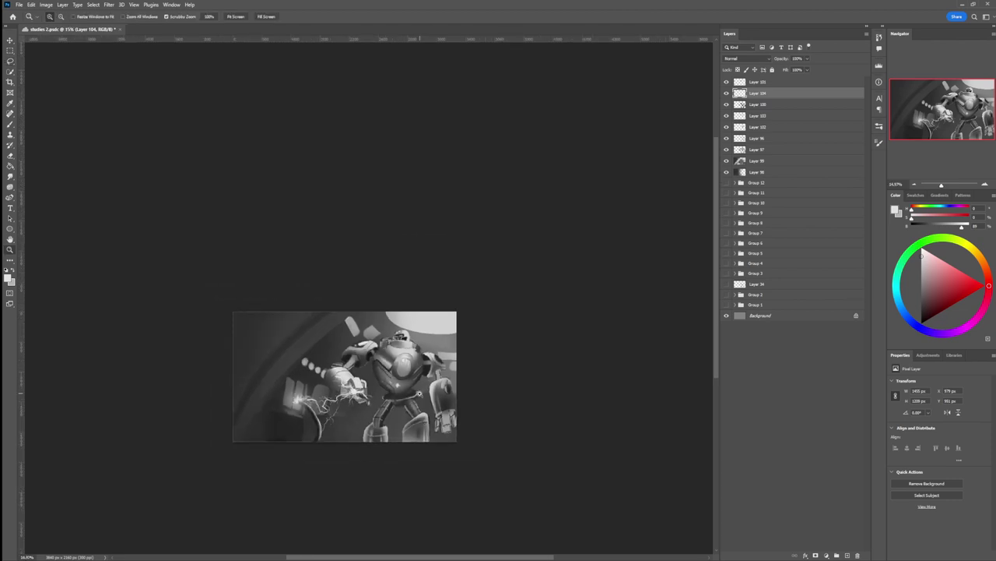
{"action": "left_click_drag", "start_coordinate": [419, 393], "coordinate": [407, 391]}
{"action": "left_click_drag", "start_coordinate": [398, 451], "coordinate": [438, 434]}
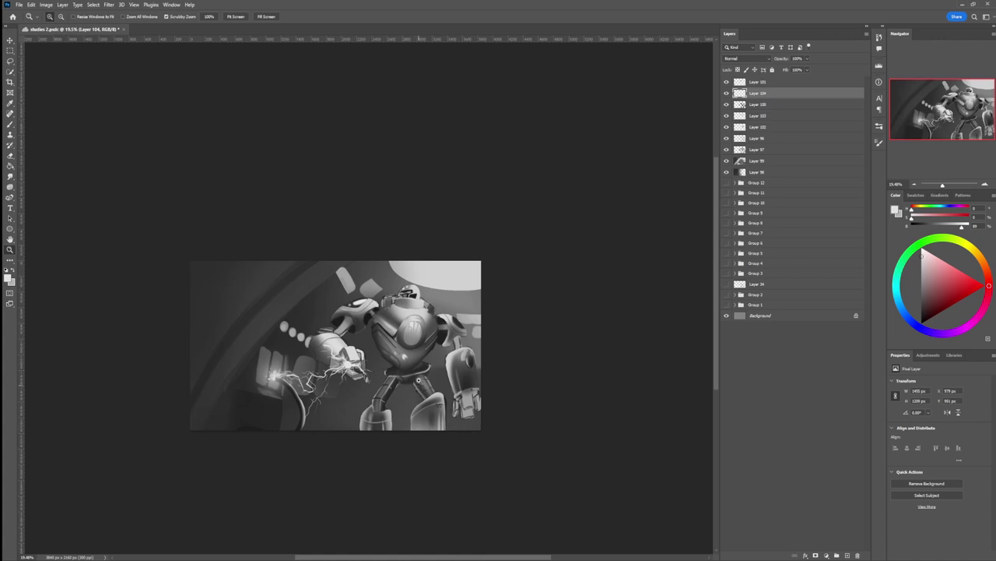
{"action": "left_click_drag", "start_coordinate": [336, 376], "coordinate": [379, 344]}
{"action": "key", "text": "b"}
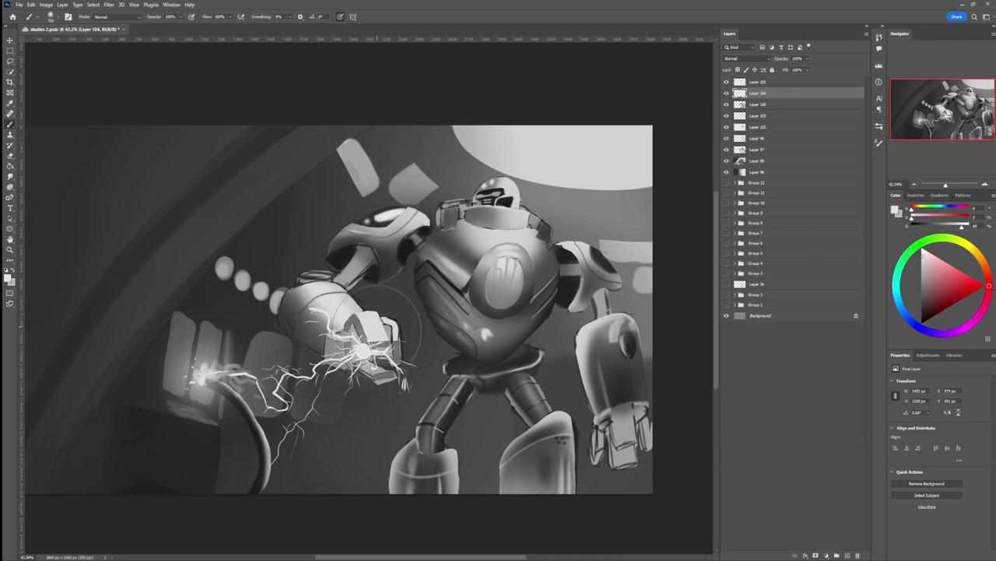
{"action": "key", "text": "bracketleft"}
{"action": "key", "text": "bracketleft"}
{"action": "key", "text": "bracketleft"}
{"action": "key", "text": "bracketleft"}
{"action": "key", "text": "bracketleft"}
{"action": "key", "text": "bracketleft"}
{"action": "mouse_move", "coordinate": [361, 352]}
{"action": "left_mouse_down"}
{"action": "mouse_move", "coordinate": [362, 343]}
{"action": "mouse_move", "coordinate": [379, 352]}
{"action": "mouse_move", "coordinate": [358, 349]}
{"action": "mouse_move", "coordinate": [404, 387]}
{"action": "left_mouse_up"}
Step: Add light streaks off the fingertips with a smaller brush and paint a glow along the lightning back to the cable's end
{"action": "key", "text": "bracketleft"}
{"action": "key", "text": "bracketleft"}
{"action": "key", "text": "bracketleft"}
{"action": "key", "text": "bracketleft"}
{"action": "key", "text": "bracketleft"}
{"action": "key", "text": "bracketleft"}
{"action": "key", "text": "bracketleft"}
{"action": "key", "text": "bracketleft"}
{"action": "key", "text": "bracketleft"}
{"action": "mouse_move", "coordinate": [398, 358]}
{"action": "left_mouse_down"}
{"action": "mouse_move", "coordinate": [417, 372]}
{"action": "mouse_move", "coordinate": [406, 393]}
{"action": "left_mouse_up"}
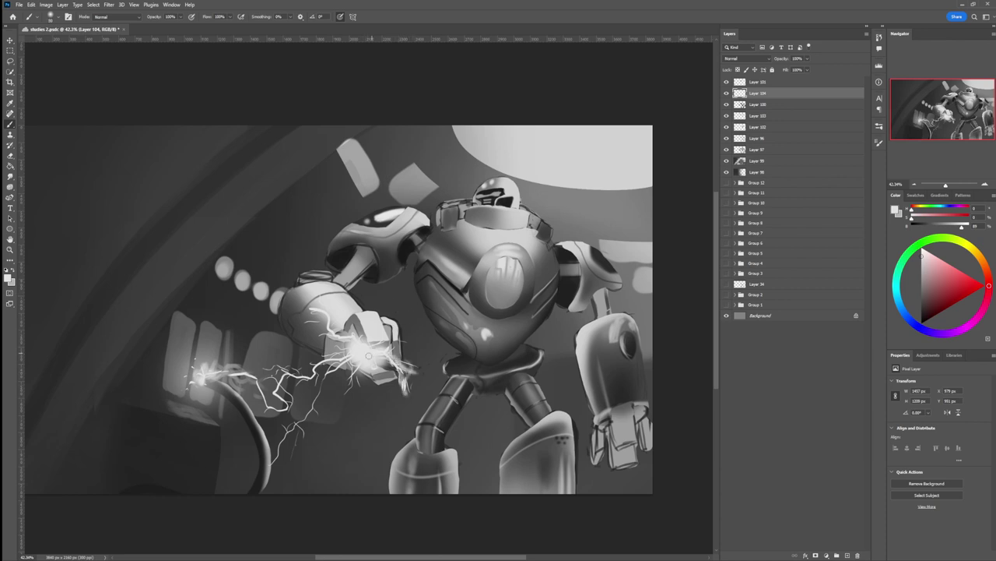
{"action": "mouse_move", "coordinate": [358, 362]}
{"action": "left_mouse_down"}
{"action": "mouse_move", "coordinate": [348, 389]}
{"action": "mouse_move", "coordinate": [312, 373]}
{"action": "left_mouse_up"}
{"action": "mouse_move", "coordinate": [311, 374]}
{"action": "left_mouse_down"}
{"action": "mouse_move", "coordinate": [282, 373]}
{"action": "mouse_move", "coordinate": [288, 406]}
{"action": "mouse_move", "coordinate": [230, 371]}
{"action": "mouse_move", "coordinate": [237, 375]}
{"action": "mouse_move", "coordinate": [179, 385]}
{"action": "mouse_move", "coordinate": [204, 338]}
{"action": "left_mouse_up"}
Step: Add thin energy arcs and small floating sparks around the electrified hand with a much smaller brush
{"action": "key", "text": "ctrl+space"}
{"action": "mouse_move", "coordinate": [286, 349]}
{"action": "left_mouse_down"}
{"action": "mouse_move", "coordinate": [262, 323]}
{"action": "mouse_move", "coordinate": [300, 317]}
{"action": "mouse_move", "coordinate": [273, 396]}
{"action": "left_mouse_up"}
{"action": "key", "text": "b"}
{"action": "key", "text": "bracketleft"}
{"action": "key", "text": "bracketleft"}
{"action": "key", "text": "bracketleft"}
{"action": "key", "text": "bracketleft"}
{"action": "key", "text": "bracketleft"}
{"action": "key", "text": "bracketleft"}
{"action": "key", "text": "bracketleft"}
{"action": "key", "text": "bracketleft"}
{"action": "key", "text": "bracketleft"}
{"action": "key", "text": "bracketleft"}
{"action": "key", "text": "bracketleft"}
{"action": "key", "text": "bracketleft"}
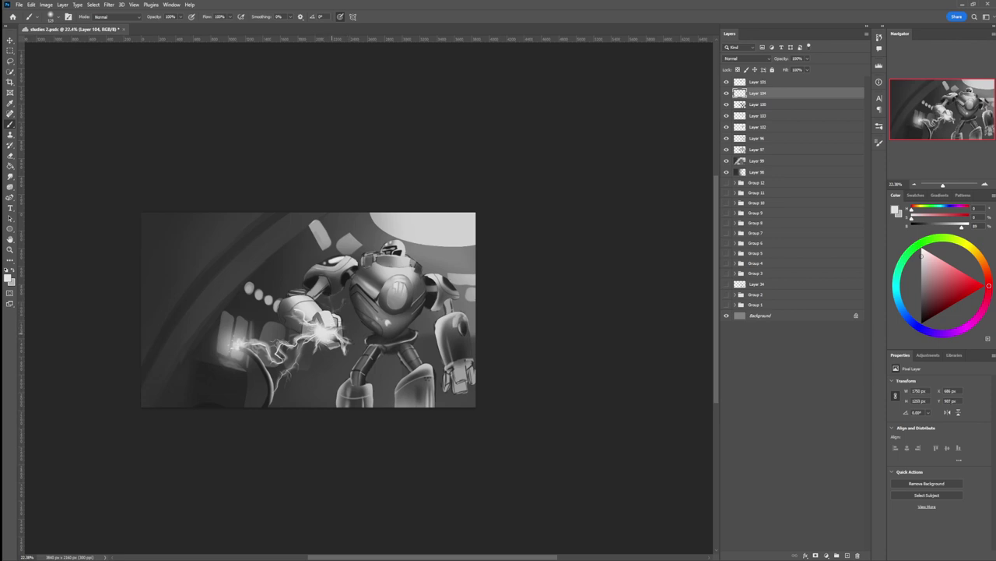
{"action": "left_click_drag", "start_coordinate": [344, 327], "coordinate": [358, 357]}
Step: Lasso the background between the arch and the robot's outstretched arm, darken it with soft black, and clear the selection
{"action": "key", "text": "z"}
{"action": "left_click_drag", "start_coordinate": [408, 354], "coordinate": [372, 343]}
{"action": "scroll", "coordinate": [372, 339], "scroll_direction": "up", "scroll_amount": 3}
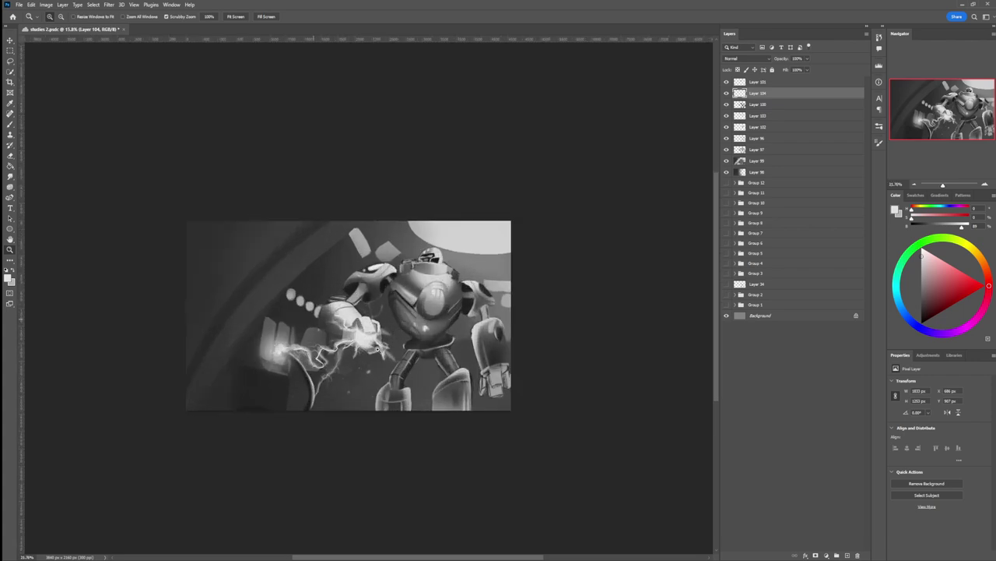
{"action": "key", "text": "l"}
{"action": "mouse_move", "coordinate": [374, 224]}
{"action": "left_mouse_down"}
{"action": "mouse_move", "coordinate": [226, 352]}
{"action": "mouse_move", "coordinate": [193, 417]}
{"action": "mouse_move", "coordinate": [198, 436]}
{"action": "mouse_move", "coordinate": [267, 443]}
{"action": "mouse_move", "coordinate": [291, 425]}
{"action": "mouse_move", "coordinate": [310, 403]}
{"action": "mouse_move", "coordinate": [283, 352]}
{"action": "mouse_move", "coordinate": [339, 337]}
{"action": "mouse_move", "coordinate": [320, 326]}
{"action": "mouse_move", "coordinate": [321, 308]}
{"action": "mouse_move", "coordinate": [348, 301]}
{"action": "mouse_move", "coordinate": [346, 284]}
{"action": "mouse_move", "coordinate": [366, 270]}
{"action": "mouse_move", "coordinate": [415, 261]}
{"action": "mouse_move", "coordinate": [422, 247]}
{"action": "mouse_move", "coordinate": [394, 237]}
{"action": "left_mouse_up"}
{"action": "key", "text": "b"}
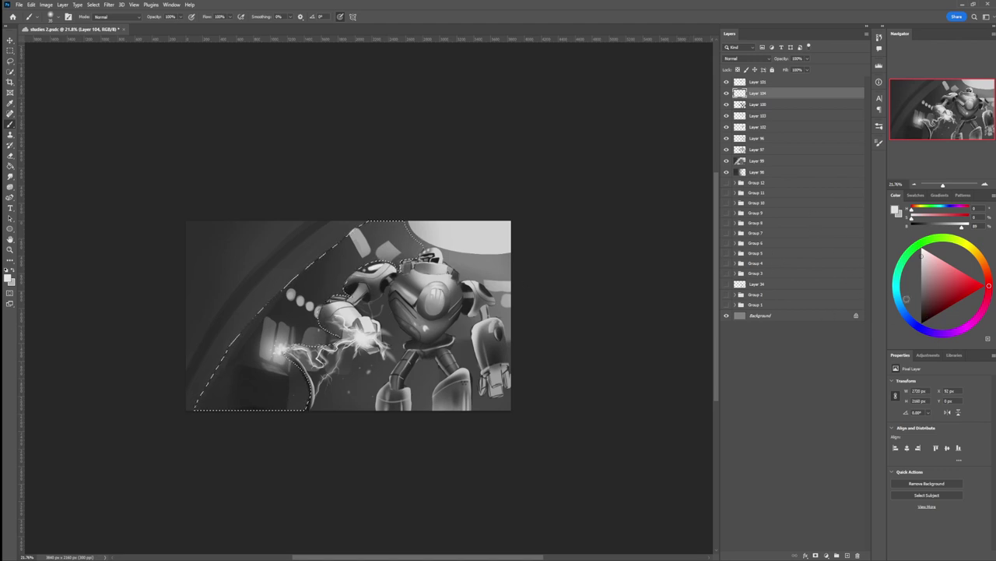
{"action": "key", "text": "x"}
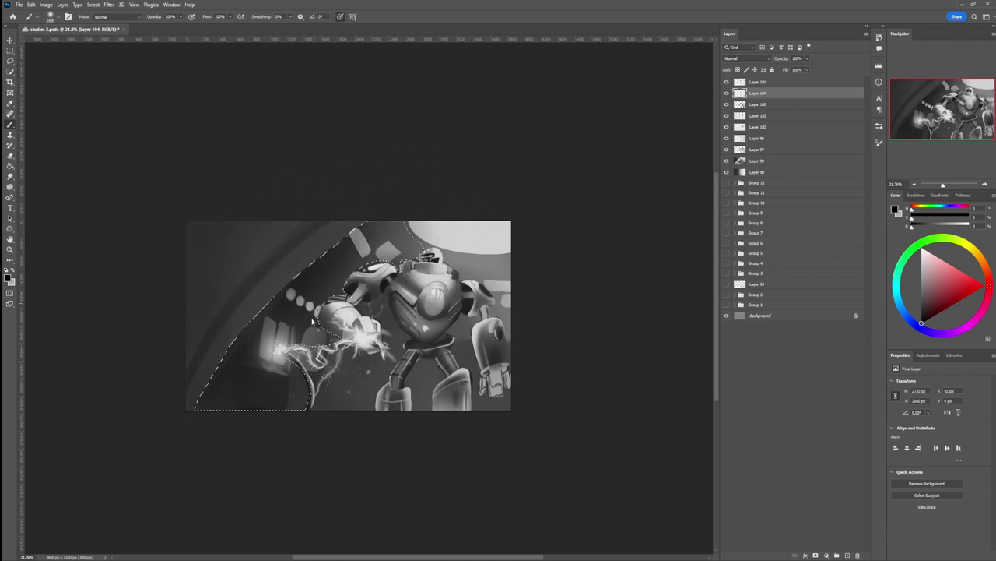
{"action": "key", "text": "ctrl+z"}
{"action": "key", "text": "l"}
{"action": "key", "text": "ctrl+d"}
Step: Paint round, glowing near-white lamps on the blocks at both sides of the robot's collar
{"action": "key", "text": "z"}
{"action": "left_click_drag", "start_coordinate": [436, 403], "coordinate": [370, 325]}
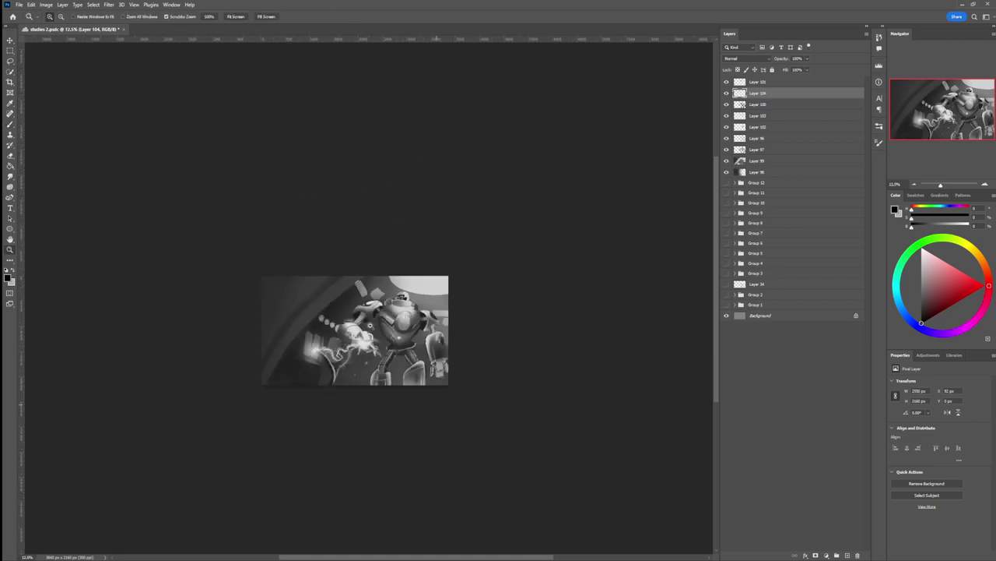
{"action": "left_click_drag", "start_coordinate": [431, 320], "coordinate": [454, 320]}
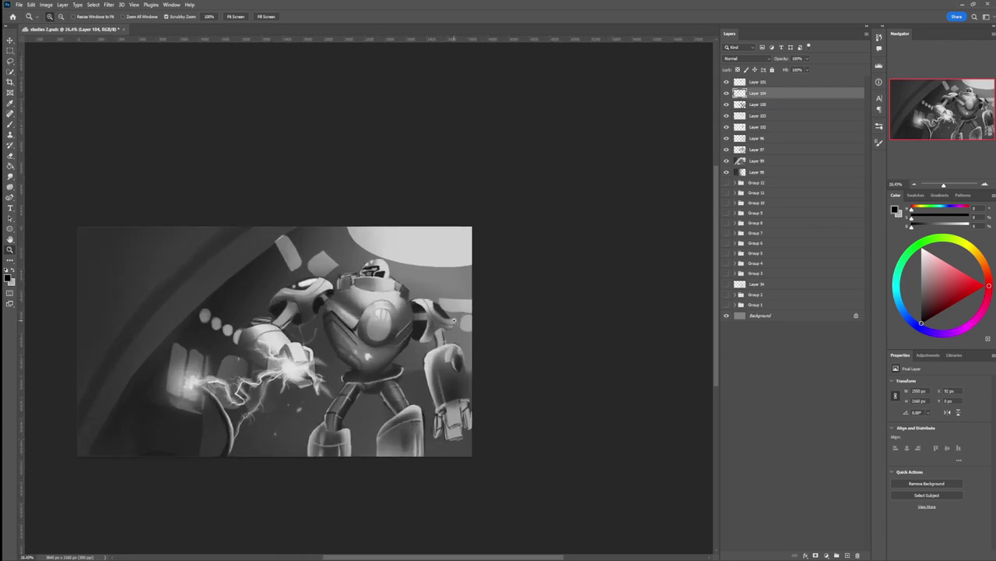
{"action": "left_click_drag", "start_coordinate": [370, 250], "coordinate": [393, 250]}
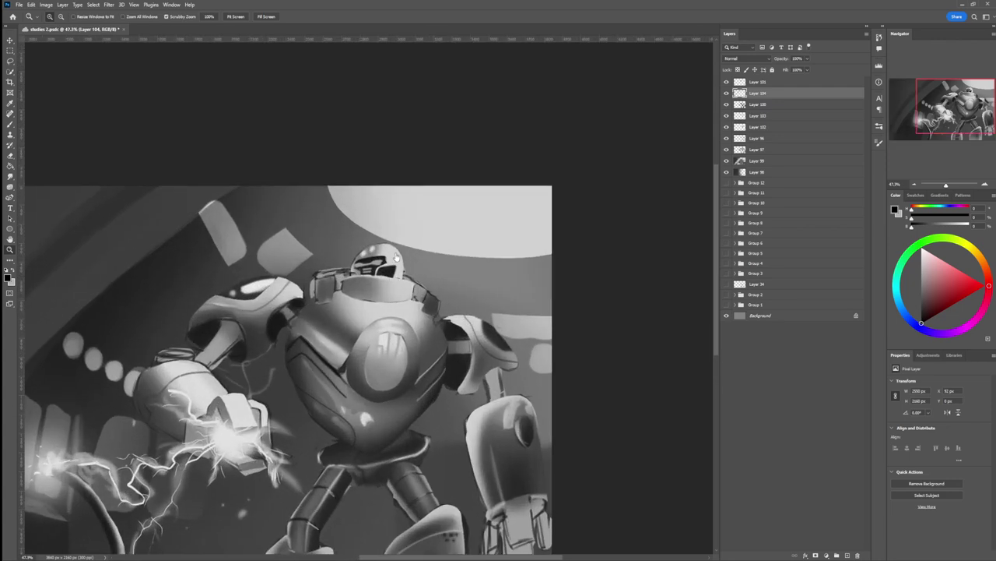
{"action": "key", "text": "b"}
{"action": "left_click", "coordinate": [921, 260]}
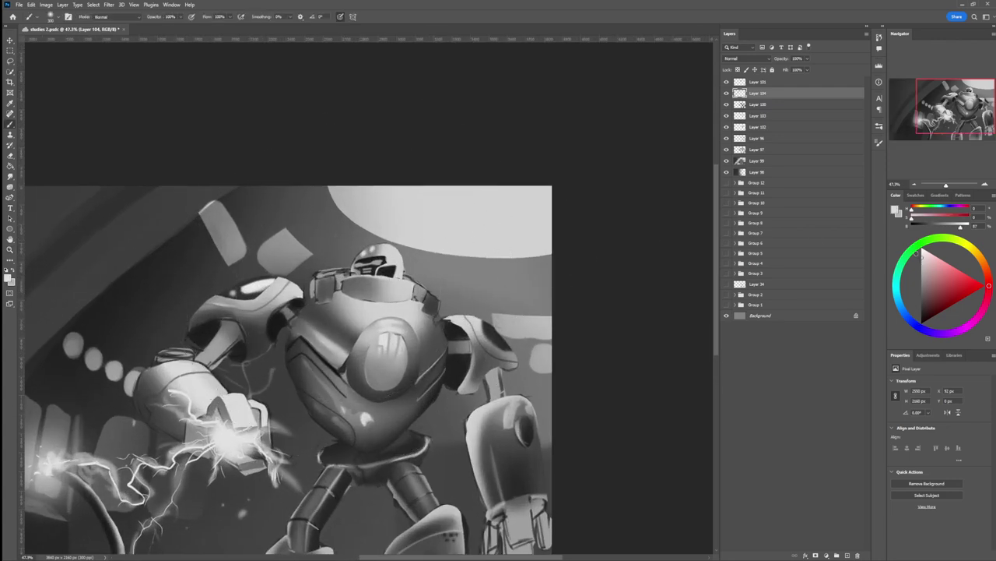
{"action": "left_click", "coordinate": [921, 256]}
{"action": "left_click", "coordinate": [432, 305]}
Step: Lasso the collar block nearer the outstretched arm, shade it with light greys including 64% brightness, and clear the selection
{"action": "key", "text": "l"}
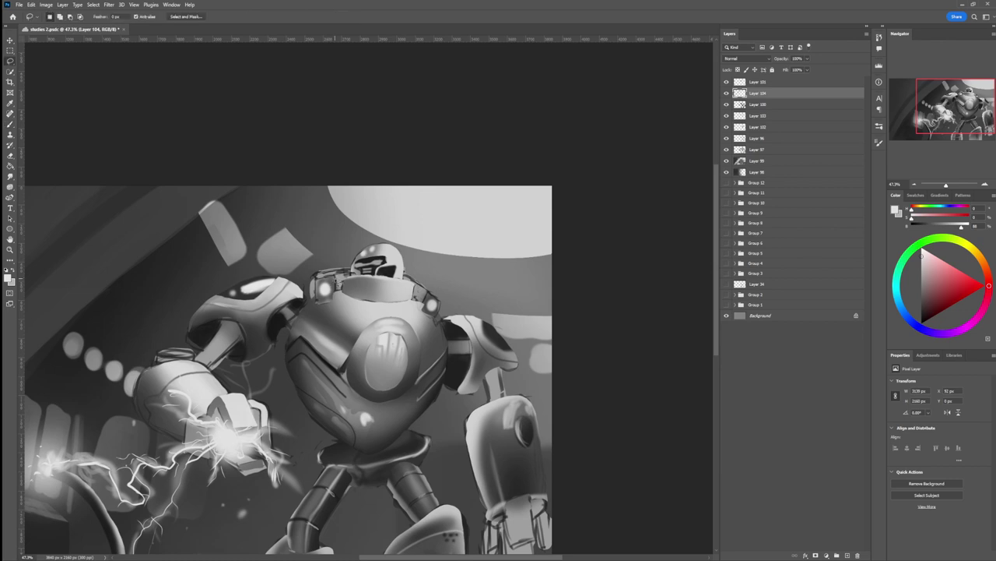
{"action": "mouse_move", "coordinate": [321, 286]}
{"action": "left_mouse_down"}
{"action": "mouse_move", "coordinate": [358, 277]}
{"action": "mouse_move", "coordinate": [337, 269]}
{"action": "mouse_move", "coordinate": [340, 246]}
{"action": "mouse_move", "coordinate": [341, 268]}
{"action": "mouse_move", "coordinate": [352, 265]}
{"action": "mouse_move", "coordinate": [324, 272]}
{"action": "mouse_move", "coordinate": [345, 260]}
{"action": "mouse_move", "coordinate": [333, 260]}
{"action": "mouse_move", "coordinate": [323, 271]}
{"action": "mouse_move", "coordinate": [347, 273]}
{"action": "mouse_move", "coordinate": [310, 289]}
{"action": "left_mouse_up"}
{"action": "key", "text": "b"}
{"action": "left_click", "coordinate": [921, 275]}
{"action": "key", "text": "ctrl+d"}
Step: Lasso the collar section beside the robot's head on the lowered-arm side and shade it with mid and light greys, including 41% brightness
{"action": "key", "text": "l"}
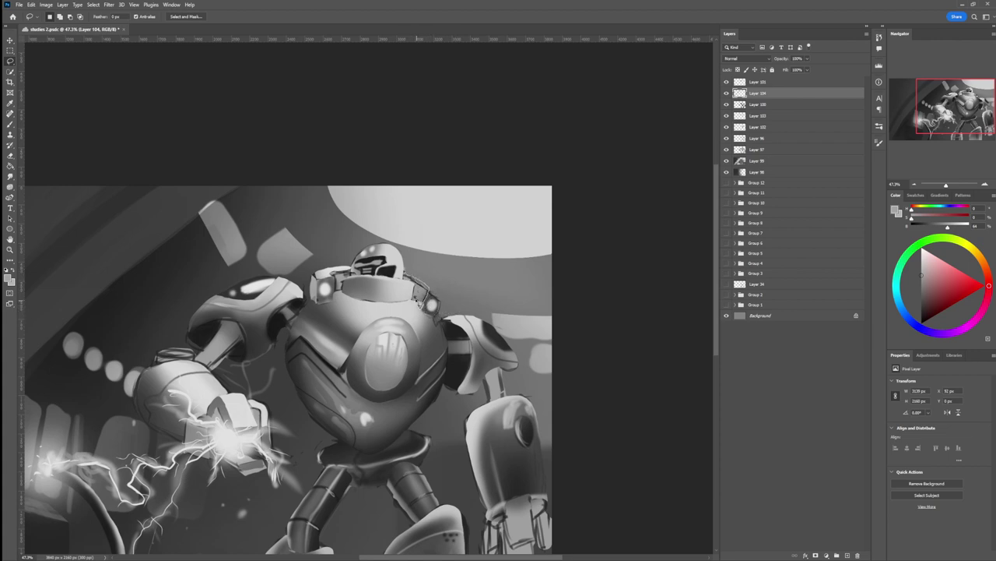
{"action": "mouse_move", "coordinate": [409, 283]}
{"action": "left_mouse_down"}
{"action": "mouse_move", "coordinate": [426, 302]}
{"action": "mouse_move", "coordinate": [419, 277]}
{"action": "left_mouse_up"}
{"action": "key", "text": "b"}
{"action": "left_click", "coordinate": [922, 293]}
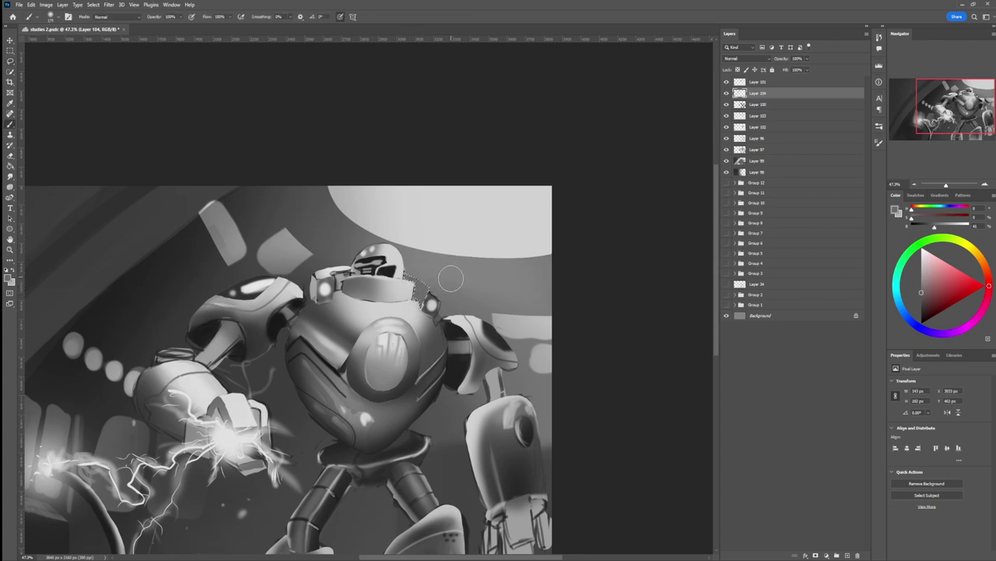
{"action": "left_click", "coordinate": [922, 267]}
{"action": "mouse_move", "coordinate": [424, 274]}
{"action": "left_mouse_down"}
{"action": "mouse_move", "coordinate": [429, 300]}
{"action": "mouse_move", "coordinate": [435, 289]}
{"action": "left_mouse_up"}
{"action": "left_click", "coordinate": [922, 260]}
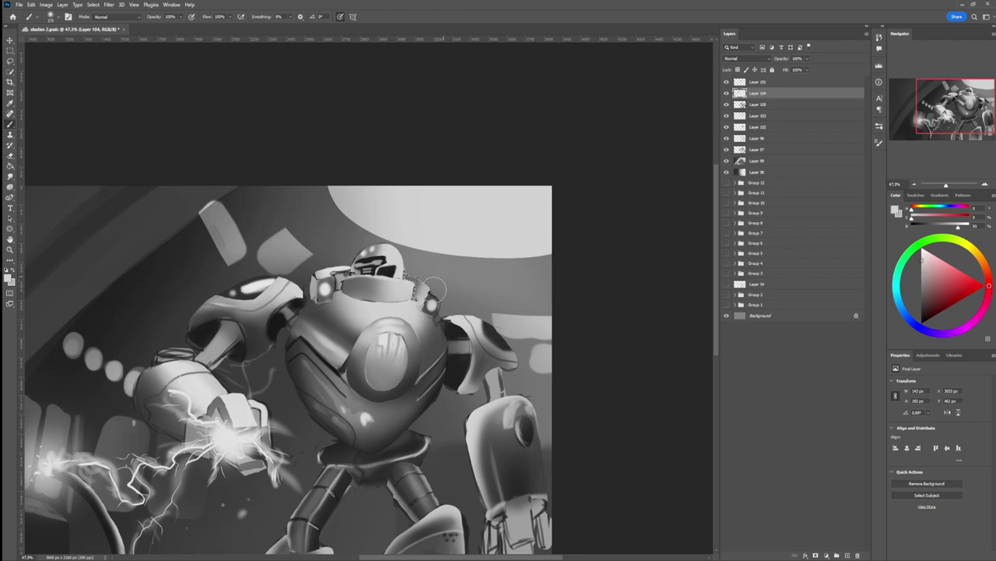
Step: Lasso the lamp block on that side of the collar, shade it with light grey and 29% grey, and clear the selection
{"action": "key", "text": "l"}
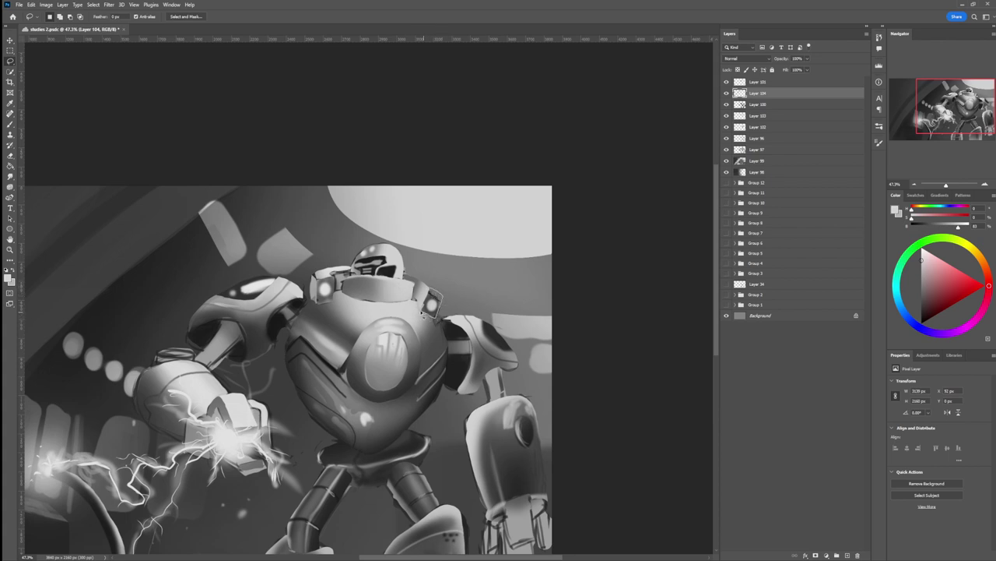
{"action": "key", "text": "b"}
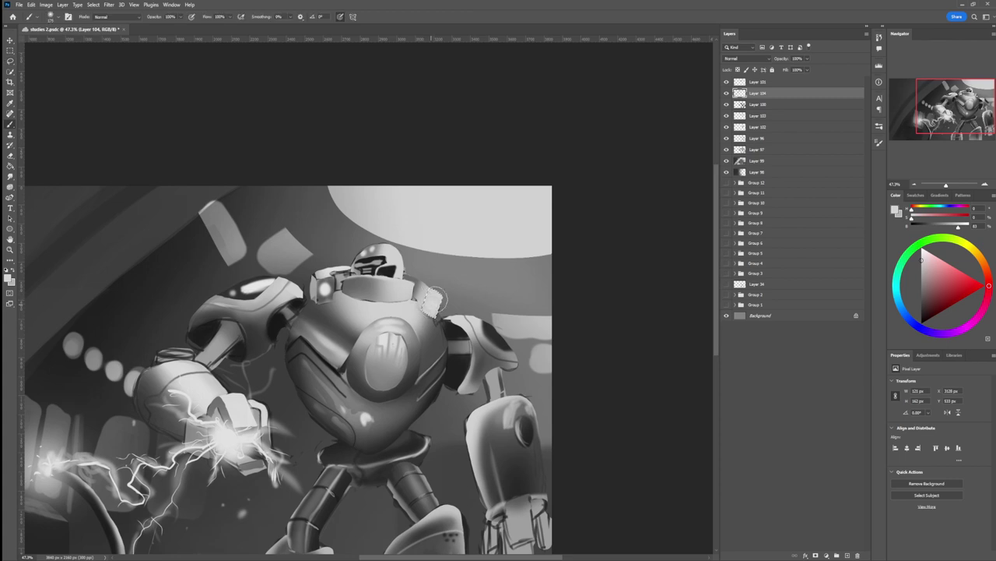
{"action": "left_click", "coordinate": [921, 301]}
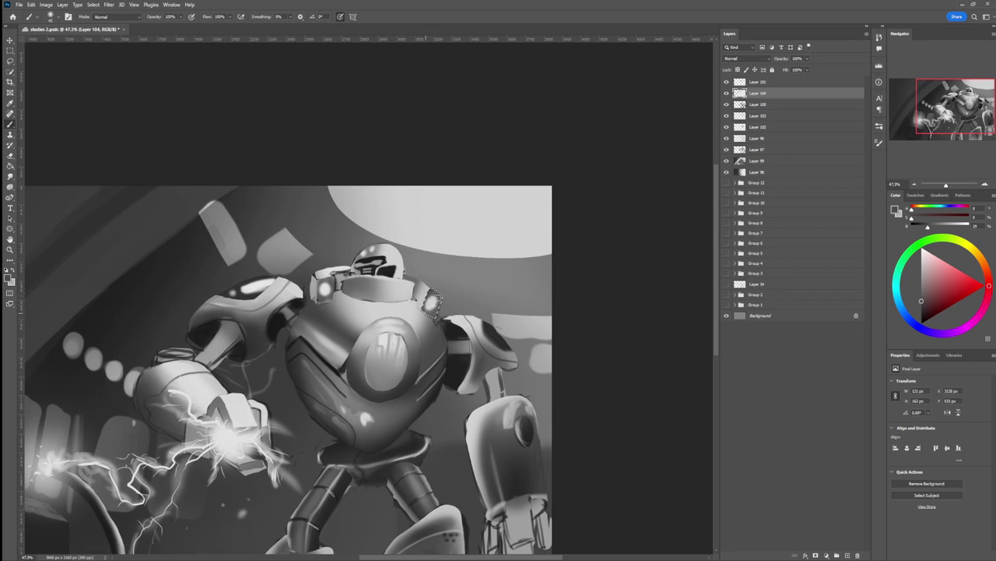
{"action": "key", "text": "l"}
{"action": "key", "text": "ctrl+d"}
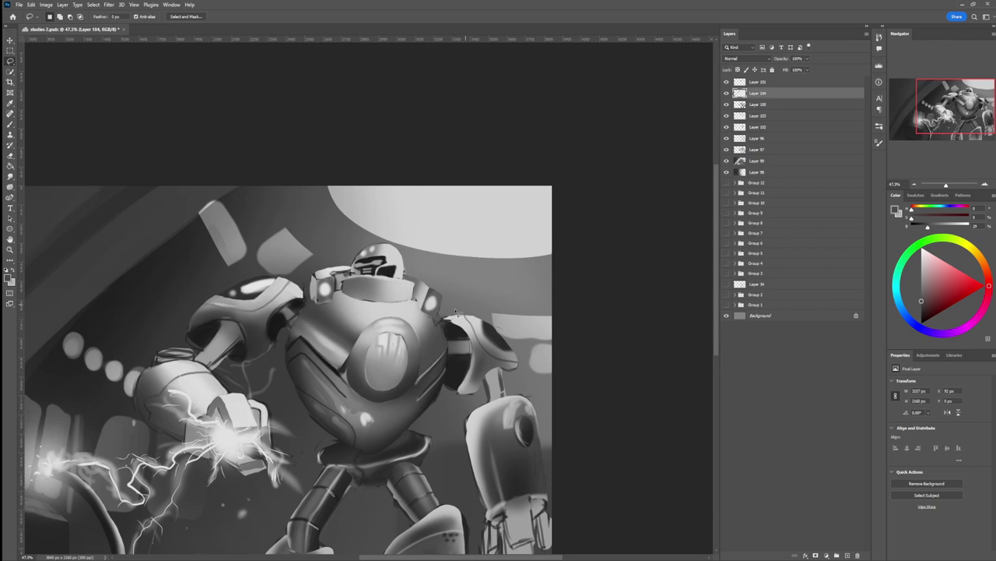
Step: Paint near-white glowing centres into the row of round wall lights and the two angled panels above the outstretched arm
{"action": "key", "text": "z"}
{"action": "left_click_drag", "start_coordinate": [416, 355], "coordinate": [366, 355]}
{"action": "left_click_drag", "start_coordinate": [447, 355], "coordinate": [414, 351]}
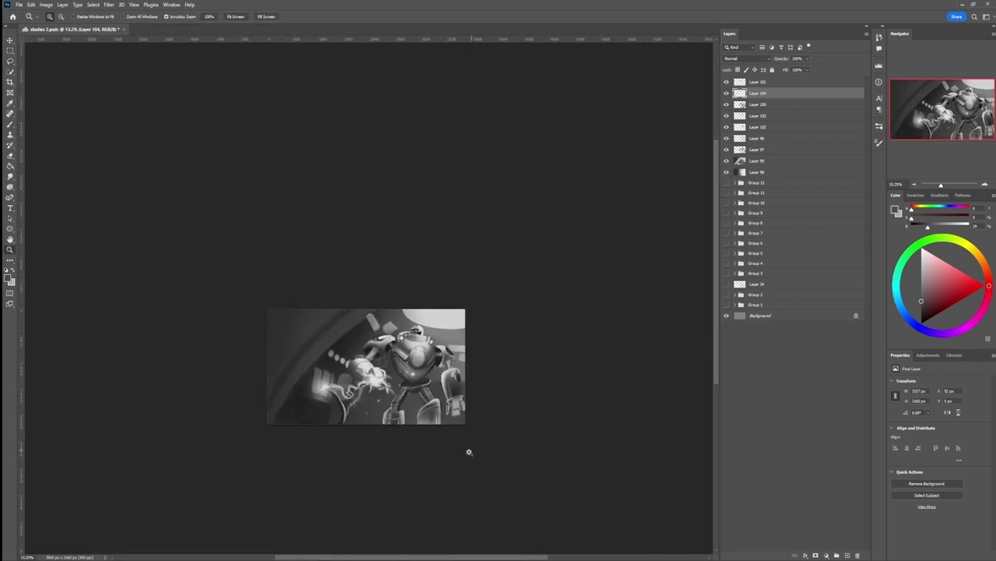
{"action": "left_click", "coordinate": [447, 406]}
{"action": "left_click", "coordinate": [322, 369]}
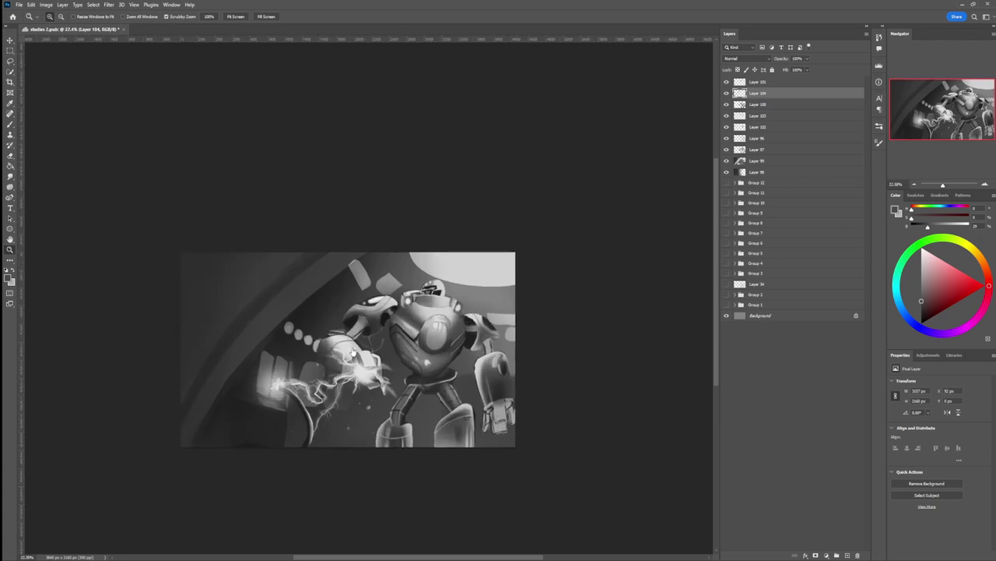
{"action": "key", "text": "b"}
{"action": "left_click", "coordinate": [926, 265]}
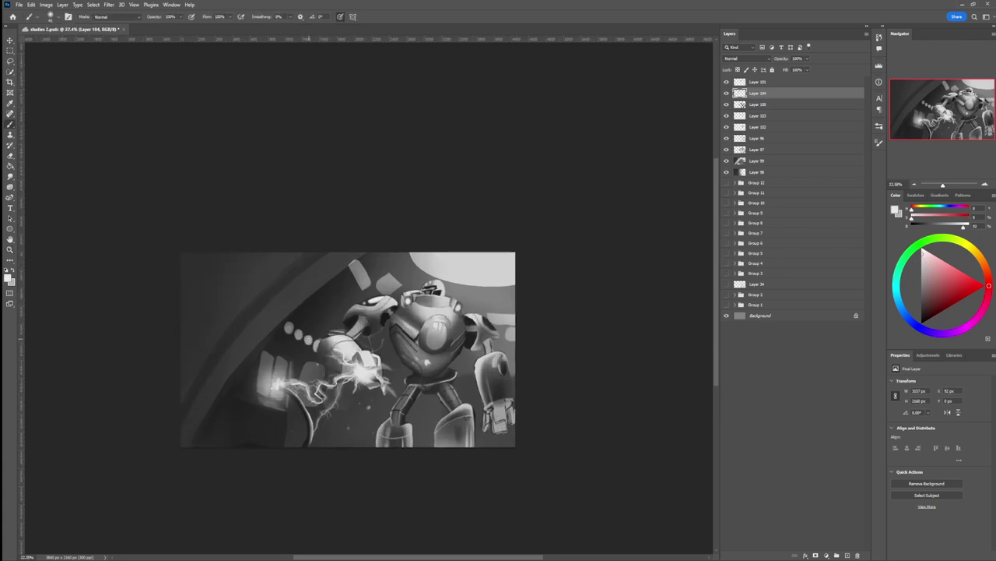
{"action": "left_click", "coordinate": [308, 341]}
{"action": "left_click", "coordinate": [298, 335]}
{"action": "left_click", "coordinate": [299, 333]}
{"action": "left_click", "coordinate": [289, 327]}
{"action": "left_click", "coordinate": [289, 327]}
{"action": "mouse_move", "coordinate": [355, 268]}
{"action": "left_mouse_down"}
{"action": "mouse_move", "coordinate": [396, 261]}
{"action": "mouse_move", "coordinate": [380, 285]}
{"action": "left_mouse_up"}
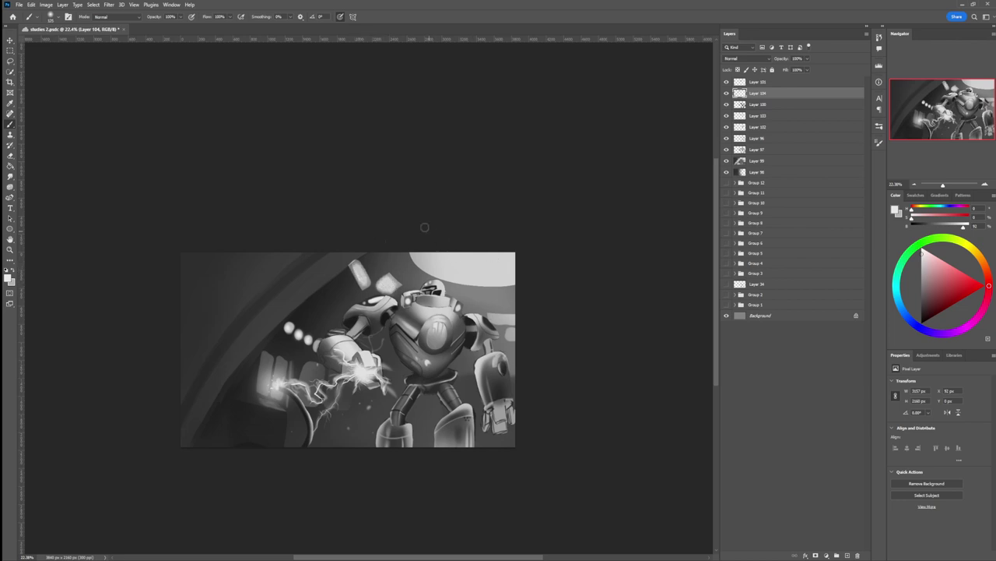
Step: Brighten the large round ceiling light with 97% near-white, building the core and soft surrounding glow with varied brush sizes
{"action": "key", "text": "bracketright"}
{"action": "key", "text": "bracketright"}
{"action": "key", "text": "bracketright"}
{"action": "key", "text": "bracketright"}
{"action": "key", "text": "bracketright"}
{"action": "key", "text": "bracketright"}
{"action": "key", "text": "bracketright"}
{"action": "key", "text": "bracketright"}
{"action": "left_click", "coordinate": [923, 250]}
{"action": "key", "text": "bracketright"}
{"action": "key", "text": "bracketright"}
{"action": "key", "text": "bracketright"}
{"action": "key", "text": "bracketright"}
{"action": "mouse_move", "coordinate": [407, 221]}
{"action": "left_mouse_down"}
{"action": "mouse_move", "coordinate": [455, 237]}
{"action": "mouse_move", "coordinate": [451, 251]}
{"action": "mouse_move", "coordinate": [442, 244]}
{"action": "mouse_move", "coordinate": [515, 252]}
{"action": "mouse_move", "coordinate": [474, 240]}
{"action": "left_mouse_up"}
{"action": "key", "text": "bracketleft"}
{"action": "key", "text": "bracketleft"}
{"action": "key", "text": "bracketleft"}
{"action": "key", "text": "bracketleft"}
{"action": "key", "text": "bracketleft"}
{"action": "key", "text": "bracketleft"}
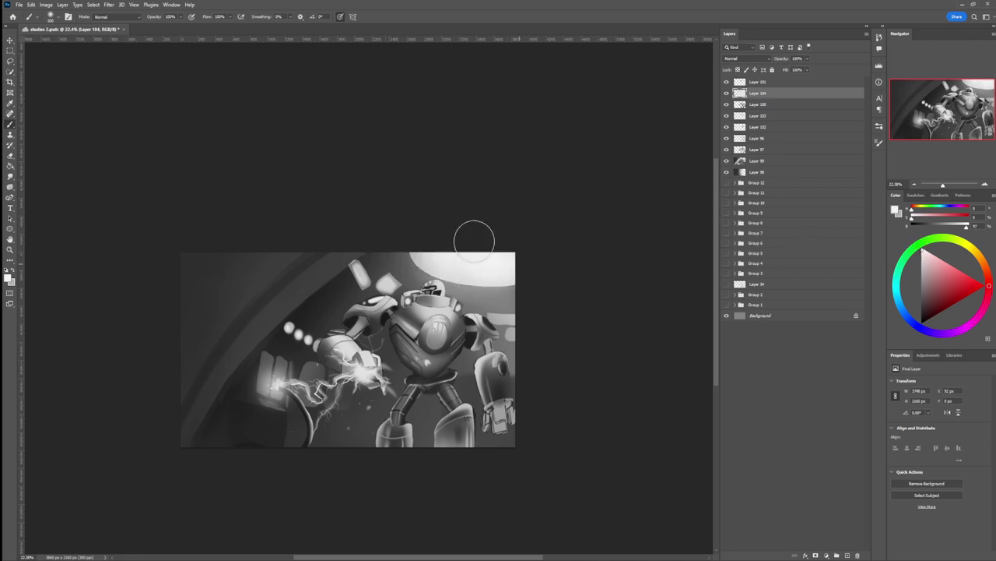
{"action": "key", "text": "bracketleft"}
{"action": "key", "text": "bracketleft"}
{"action": "key", "text": "bracketleft"}
{"action": "mouse_move", "coordinate": [520, 263]}
{"action": "left_mouse_down"}
{"action": "mouse_move", "coordinate": [476, 263]}
{"action": "mouse_move", "coordinate": [510, 274]}
{"action": "left_mouse_up"}
{"action": "key", "text": "bracketleft"}
{"action": "key", "text": "bracketleft"}
{"action": "key", "text": "bracketleft"}
{"action": "mouse_move", "coordinate": [424, 256]}
{"action": "left_mouse_down"}
{"action": "mouse_move", "coordinate": [502, 262]}
{"action": "mouse_move", "coordinate": [451, 268]}
{"action": "mouse_move", "coordinate": [426, 254]}
{"action": "mouse_move", "coordinate": [444, 268]}
{"action": "mouse_move", "coordinate": [502, 271]}
{"action": "mouse_move", "coordinate": [486, 277]}
{"action": "left_mouse_up"}
{"action": "key", "text": "bracketright"}
{"action": "key", "text": "bracketright"}
{"action": "key", "text": "bracketright"}
{"action": "mouse_move", "coordinate": [405, 242]}
{"action": "left_mouse_down"}
{"action": "mouse_move", "coordinate": [442, 271]}
{"action": "mouse_move", "coordinate": [521, 280]}
{"action": "left_mouse_up"}
Step: Brighten the horizontal wall panel and the round light behind the robot's lowered arm with a smaller near-white brush
{"action": "key", "text": "bracketleft"}
{"action": "key", "text": "bracketleft"}
{"action": "key", "text": "bracketleft"}
{"action": "key", "text": "bracketleft"}
{"action": "key", "text": "bracketleft"}
{"action": "key", "text": "bracketleft"}
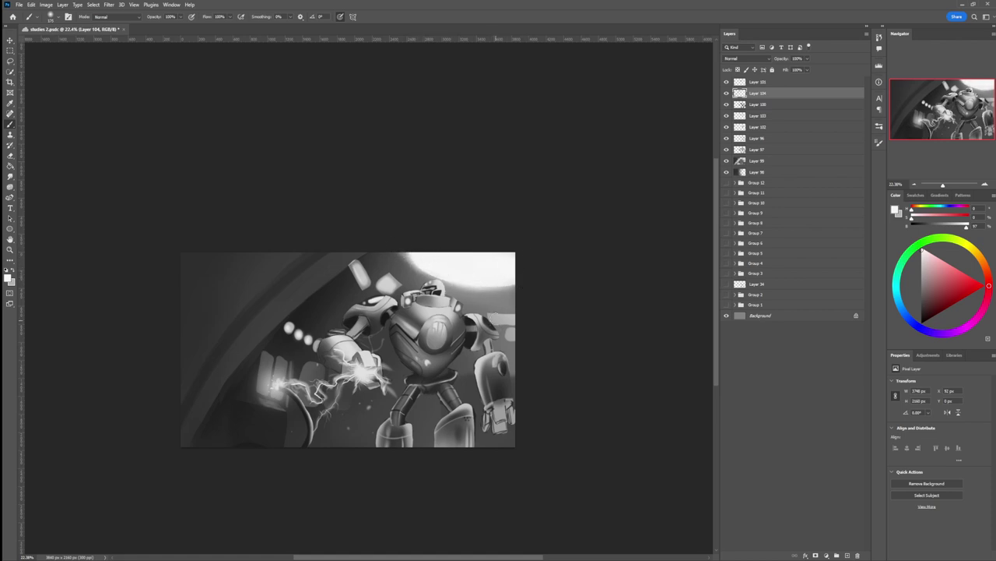
{"action": "mouse_move", "coordinate": [491, 318]}
{"action": "left_mouse_down"}
{"action": "mouse_move", "coordinate": [522, 318]}
{"action": "mouse_move", "coordinate": [514, 320]}
{"action": "left_mouse_up"}
{"action": "left_click", "coordinate": [512, 334]}
Step: Try a much larger soft white glow spilling from the ceiling light over the robot, and undo it
{"action": "key", "text": "bracketright"}
{"action": "key", "text": "bracketright"}
{"action": "key", "text": "bracketright"}
{"action": "key", "text": "bracketright"}
{"action": "key", "text": "bracketright"}
{"action": "key", "text": "bracketright"}
{"action": "key", "text": "bracketright"}
{"action": "key", "text": "bracketright"}
{"action": "key", "text": "bracketright"}
{"action": "key", "text": "bracketright"}
{"action": "key", "text": "bracketright"}
{"action": "key", "text": "bracketright"}
{"action": "key", "text": "bracketright"}
{"action": "key", "text": "bracketright"}
{"action": "key", "text": "bracketright"}
{"action": "left_click_drag", "start_coordinate": [421, 251], "coordinate": [512, 284]}
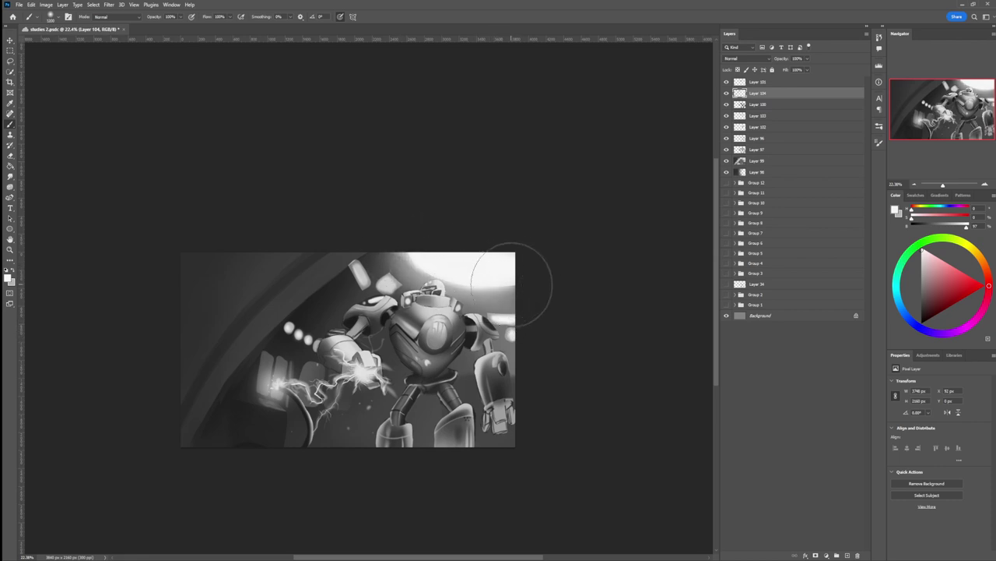
{"action": "key", "text": "ctrl+z"}
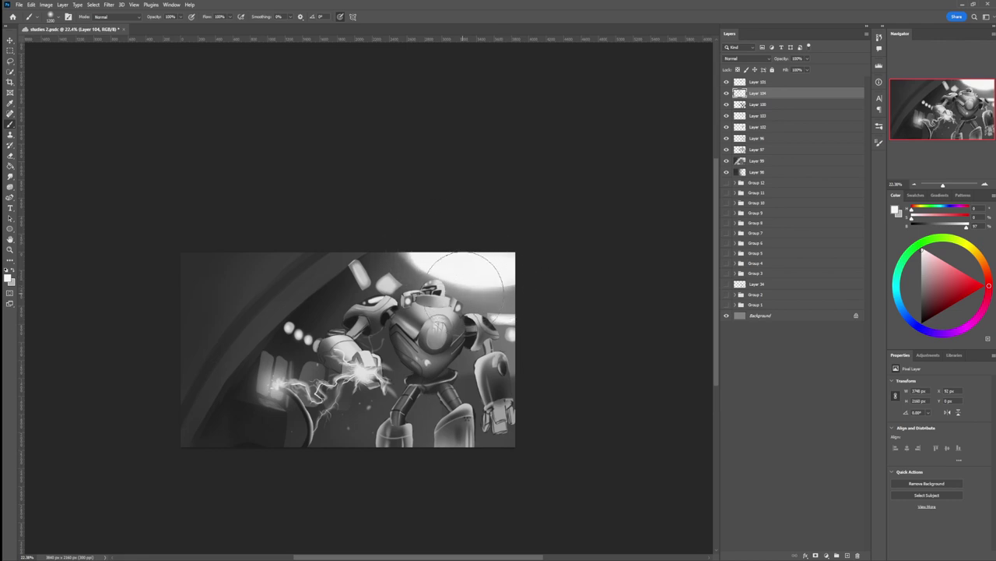
{"action": "key", "text": "ctrl+z"}
{"action": "key", "text": "ctrl+z"}
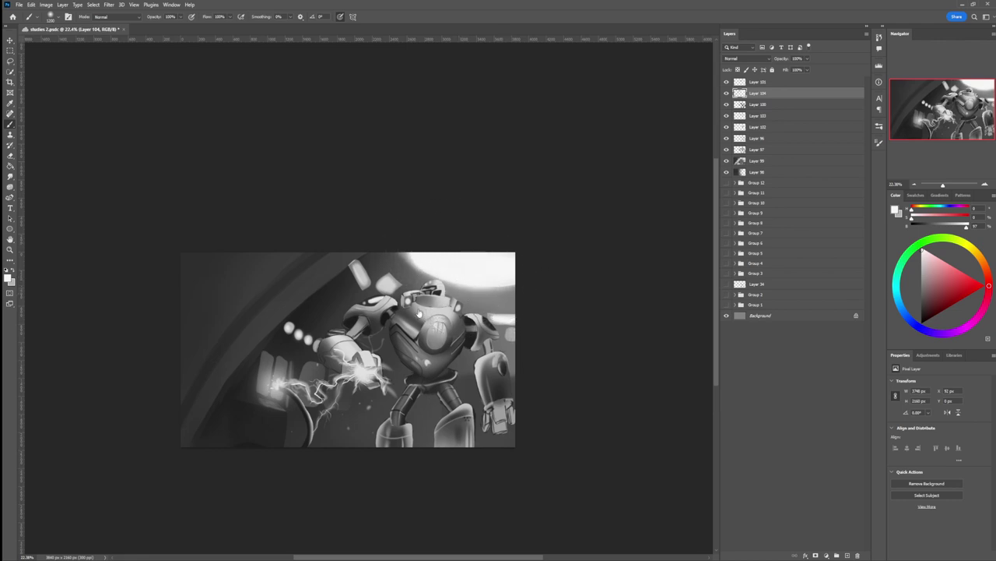
Step: Lasso the robot's helmet and smooth its dome with greys sampled from the head, using a much smaller soft brush
{"action": "key", "text": "l"}
{"action": "scroll", "coordinate": [419, 312], "scroll_direction": "up", "scroll_amount": 5}
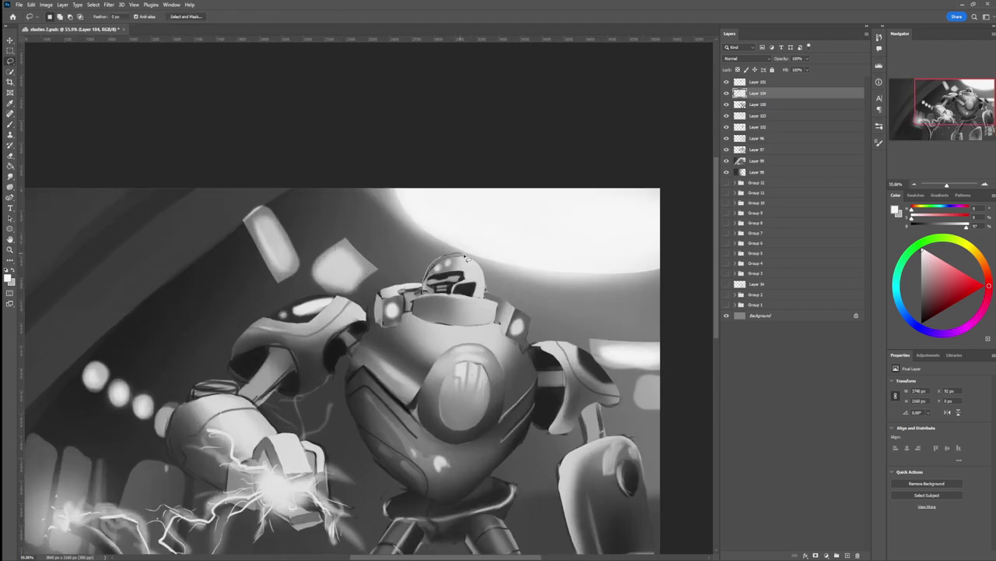
{"action": "left_click_drag", "start_coordinate": [479, 269], "coordinate": [484, 292]}
{"action": "key", "text": "b"}
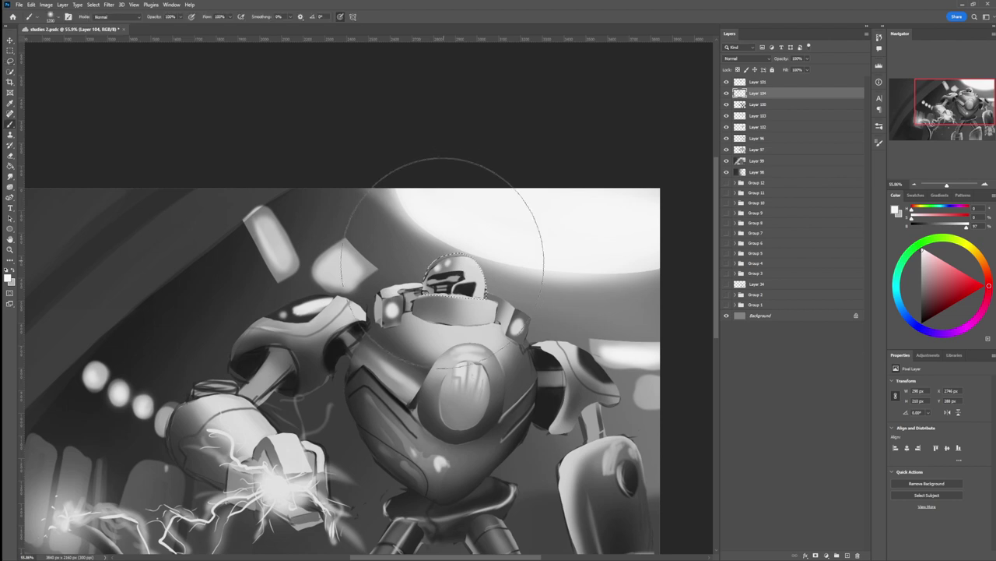
{"action": "key", "text": "bracketleft"}
{"action": "key", "text": "bracketleft"}
{"action": "key", "text": "bracketleft"}
{"action": "key", "text": "bracketleft"}
{"action": "key", "text": "bracketleft"}
{"action": "key", "text": "bracketleft"}
{"action": "key", "text": "bracketleft"}
{"action": "key", "text": "bracketleft"}
{"action": "key", "text": "bracketleft"}
{"action": "key", "text": "bracketleft"}
{"action": "key", "text": "bracketleft"}
{"action": "key", "text": "bracketleft"}
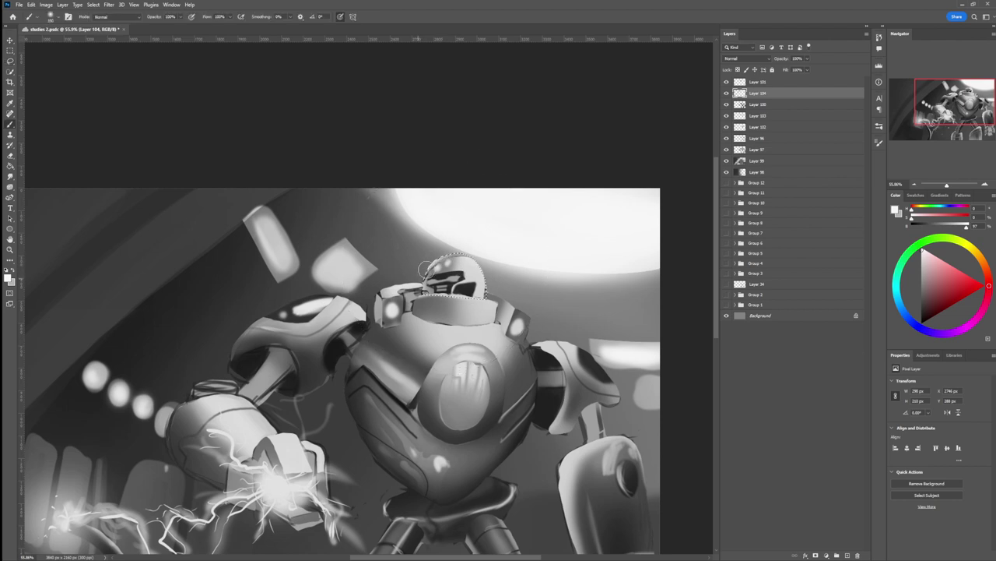
{"action": "left_click", "coordinate": [445, 269], "text": "alt"}
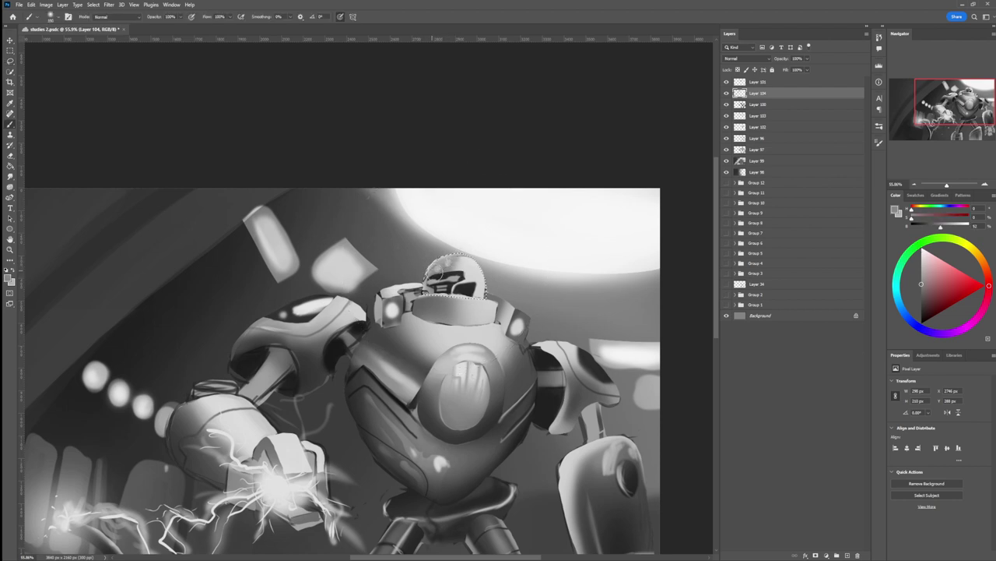
{"action": "left_click", "coordinate": [463, 266], "text": "alt"}
{"action": "mouse_move", "coordinate": [476, 252]}
{"action": "left_mouse_down"}
{"action": "mouse_move", "coordinate": [439, 258]}
{"action": "mouse_move", "coordinate": [412, 285]}
{"action": "left_mouse_up"}
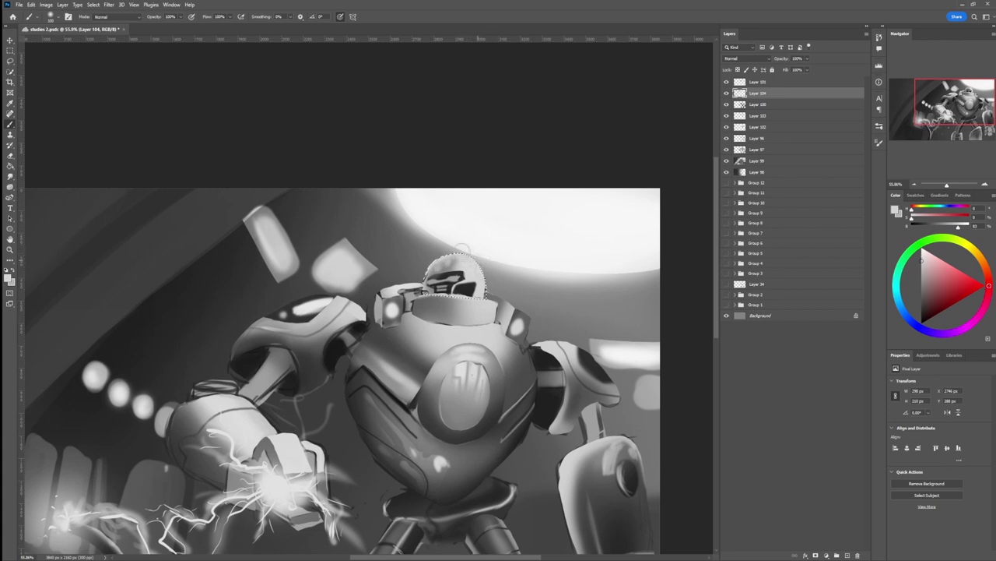
Step: Paint a thin 99% near-white rim highlight along the helmet's edge facing the outstretched arm, and clear the selection
{"action": "left_click_drag", "start_coordinate": [925, 257], "coordinate": [907, 243]}
{"action": "key", "text": "bracketleft"}
{"action": "key", "text": "bracketleft"}
{"action": "key", "text": "bracketleft"}
{"action": "key", "text": "bracketleft"}
{"action": "key", "text": "bracketleft"}
{"action": "key", "text": "bracketleft"}
{"action": "left_click_drag", "start_coordinate": [422, 280], "coordinate": [433, 259]}
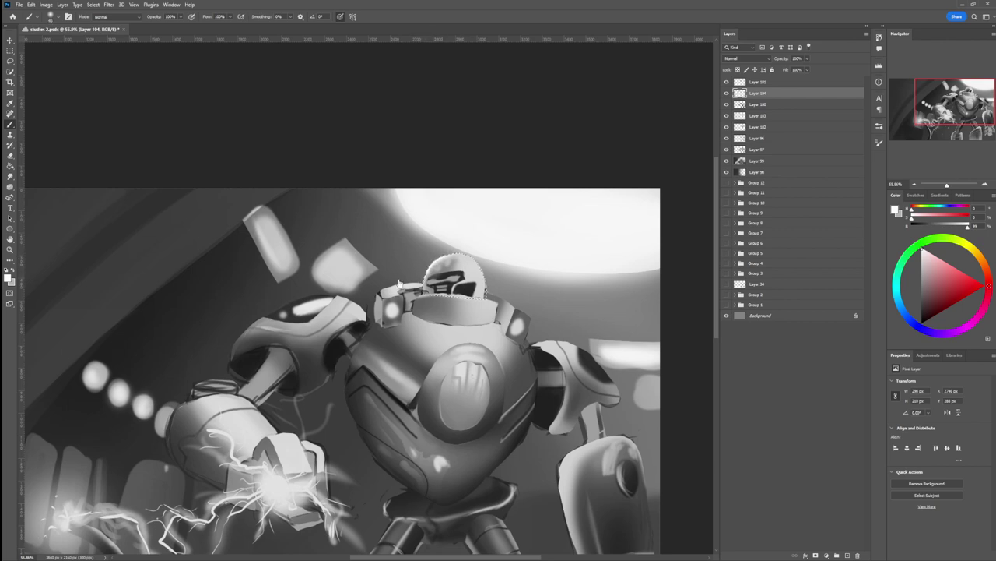
{"action": "key", "text": "z"}
{"action": "left_click_drag", "start_coordinate": [421, 302], "coordinate": [423, 289]}
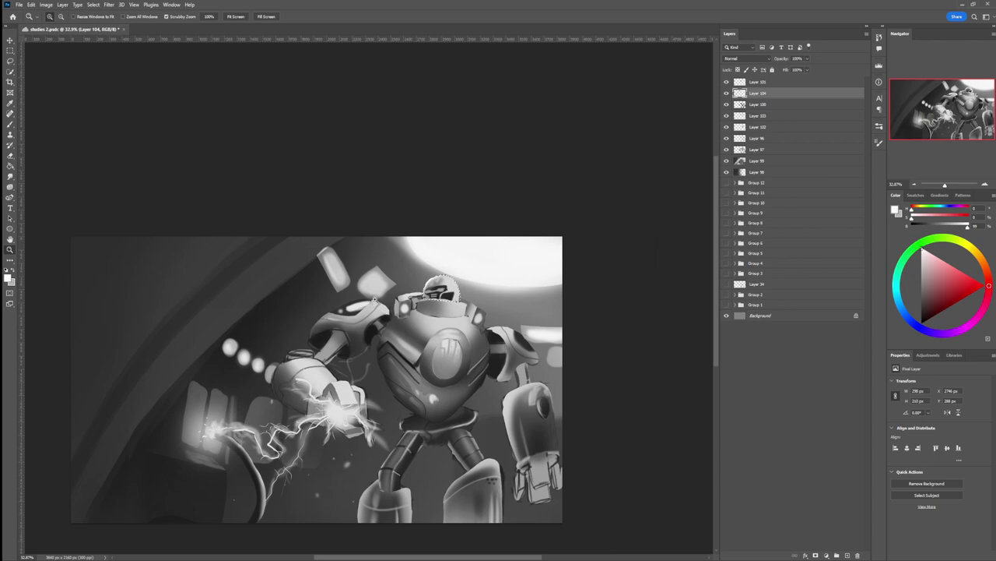
{"action": "key", "text": "l"}
{"action": "left_click", "coordinate": [407, 304]}
Step: Review the whole painting at reduced size for overall composition and light contrast
{"action": "key", "text": "z"}
{"action": "left_click_drag", "start_coordinate": [425, 335], "coordinate": [397, 336]}
{"action": "left_click_drag", "start_coordinate": [468, 341], "coordinate": [452, 340]}
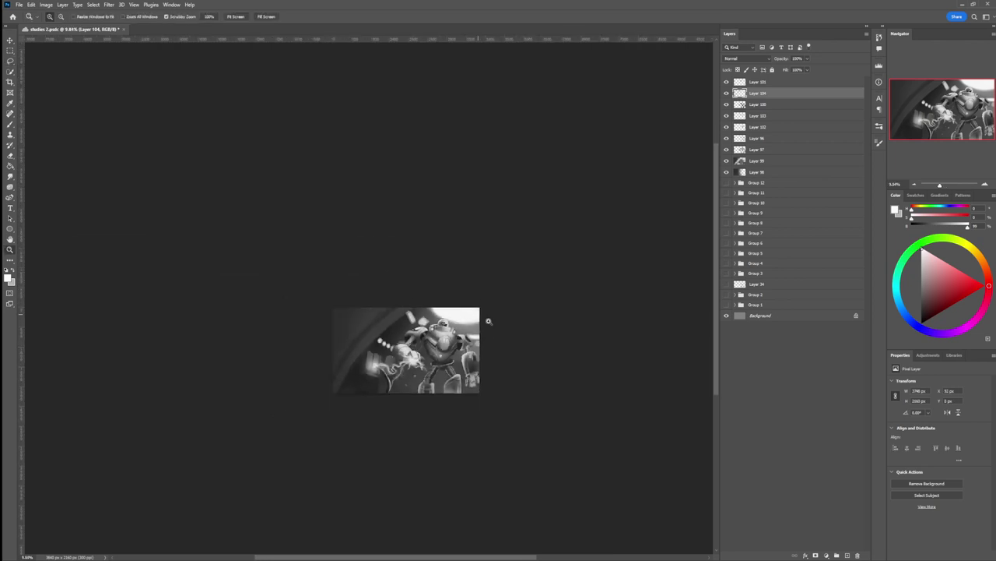
{"action": "scroll", "coordinate": [489, 349], "scroll_direction": "up", "scroll_amount": 1}
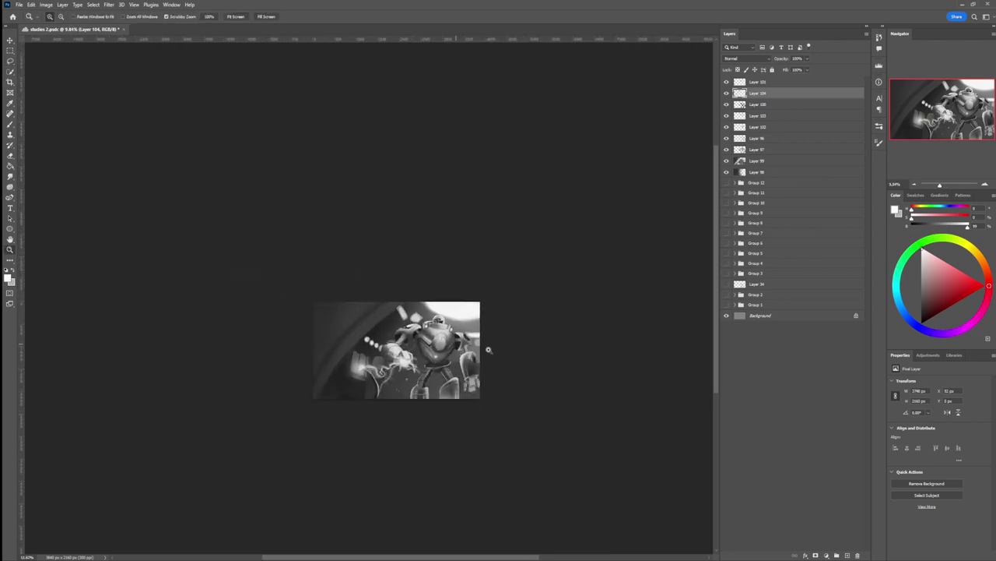
{"action": "scroll", "coordinate": [488, 350], "scroll_direction": "up", "scroll_amount": 1}
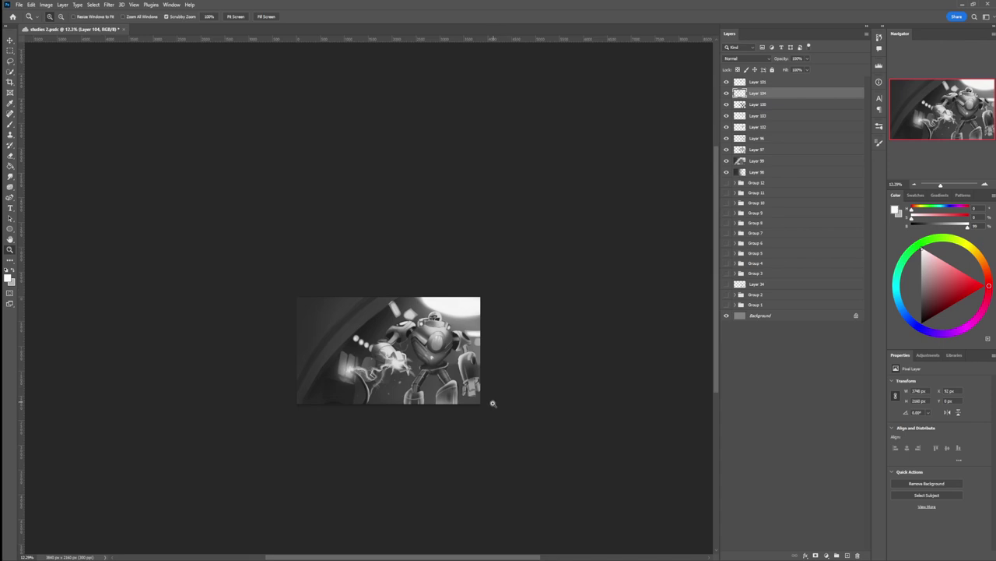
{"action": "scroll", "coordinate": [463, 413], "scroll_direction": "up", "scroll_amount": 3}
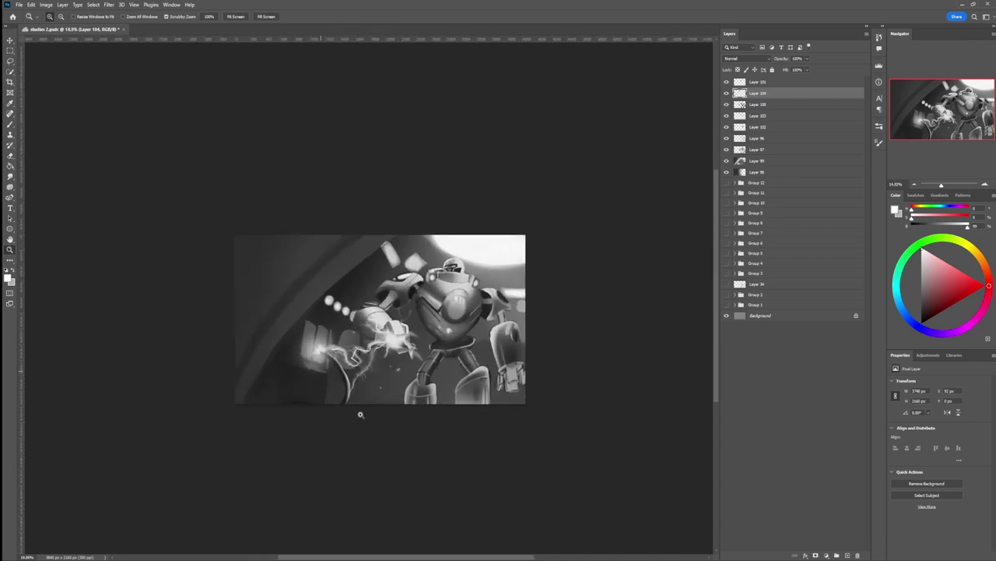
{"action": "scroll", "coordinate": [360, 415], "scroll_direction": "up", "scroll_amount": 1}
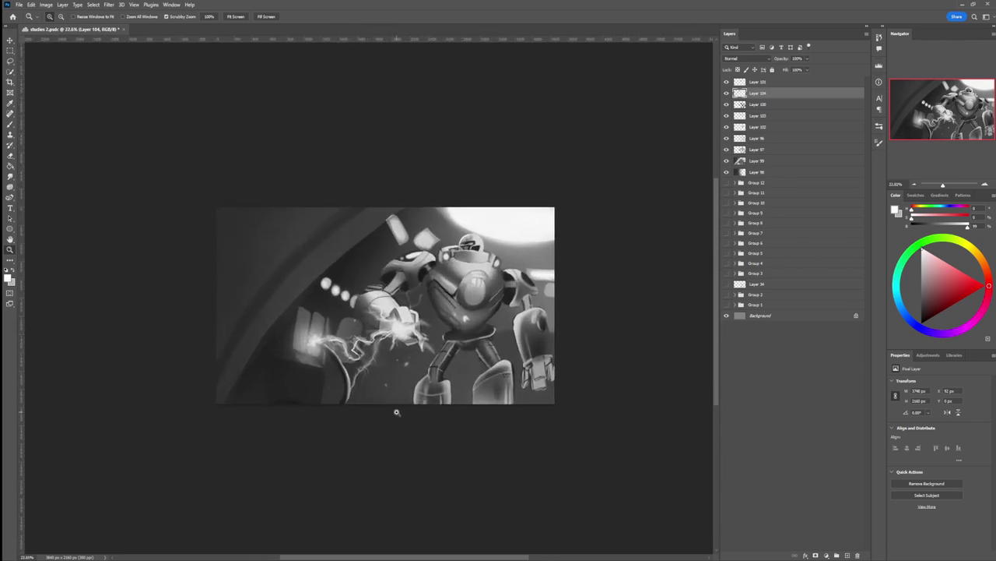